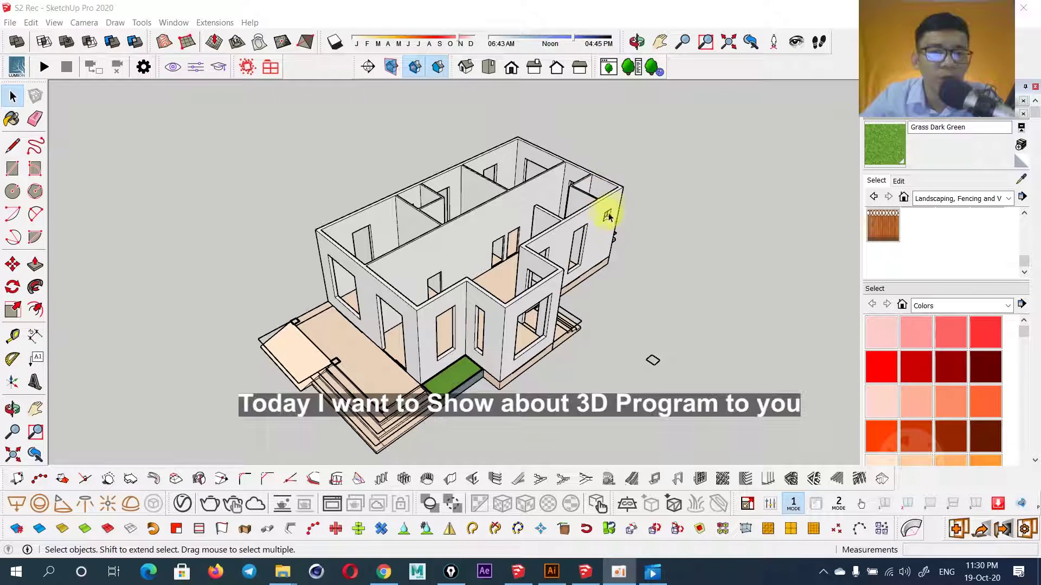
- Orbit around the house and clear the earlier sketch marks
scroll(618, 198, down, 2)
scroll(615, 201, down, 1)
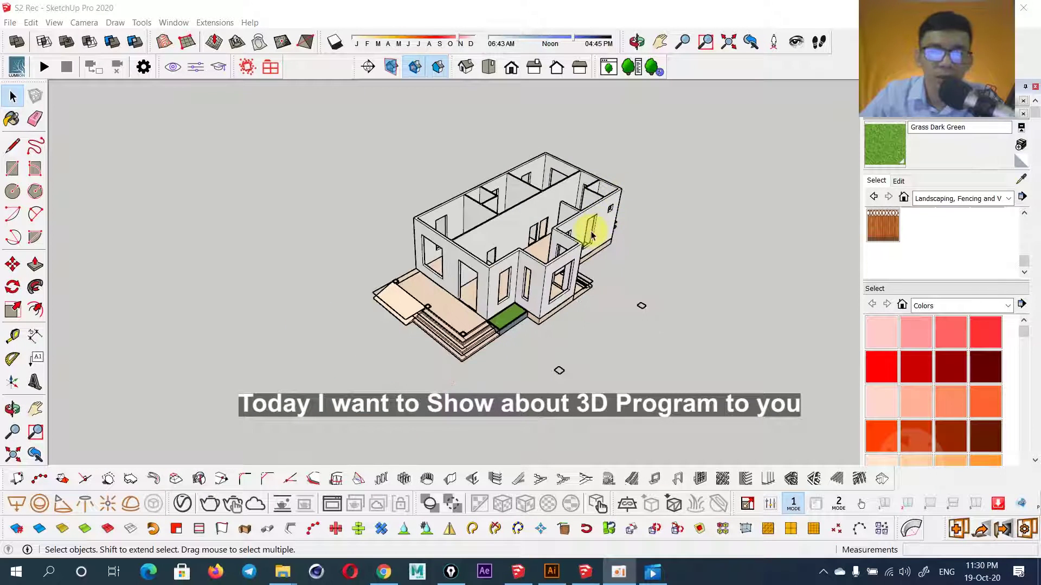
scroll(519, 233, up, 4)
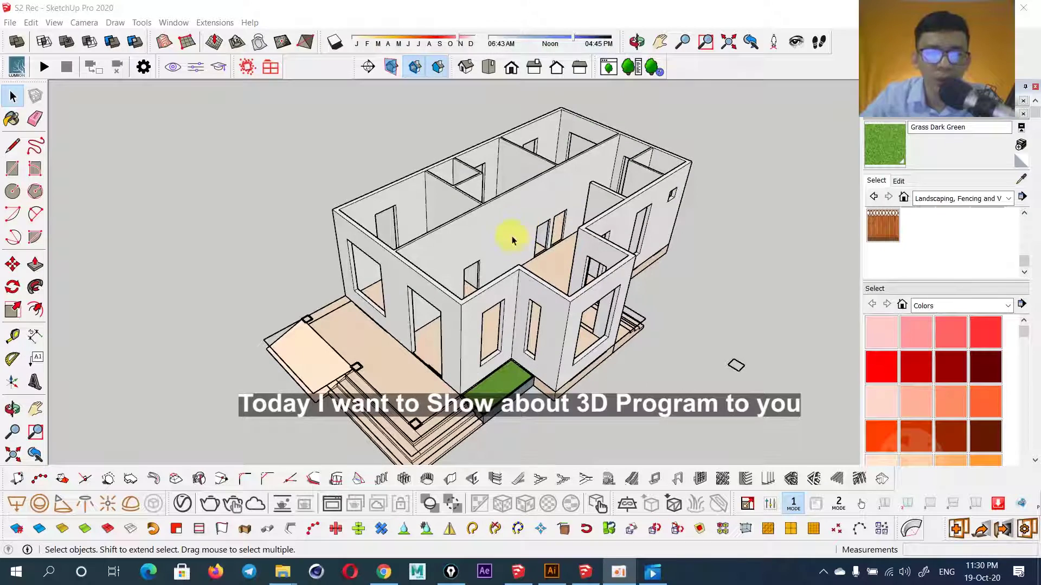
scroll(512, 240, down, 2)
mouse_move(481, 262)
middle_down()
mouse_move(646, 255)
mouse_move(576, 248)
middle_up()
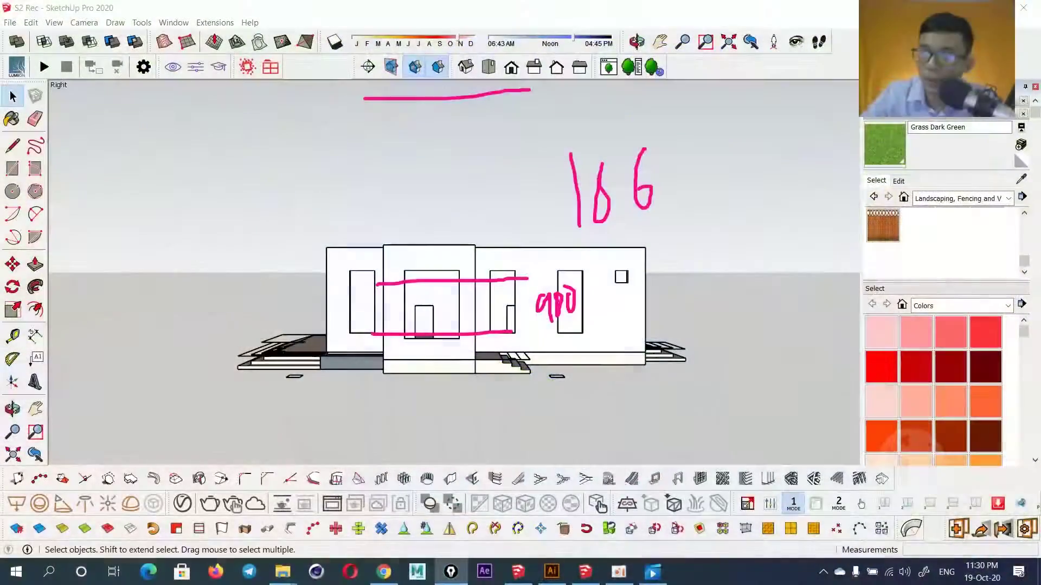
key(Escape)
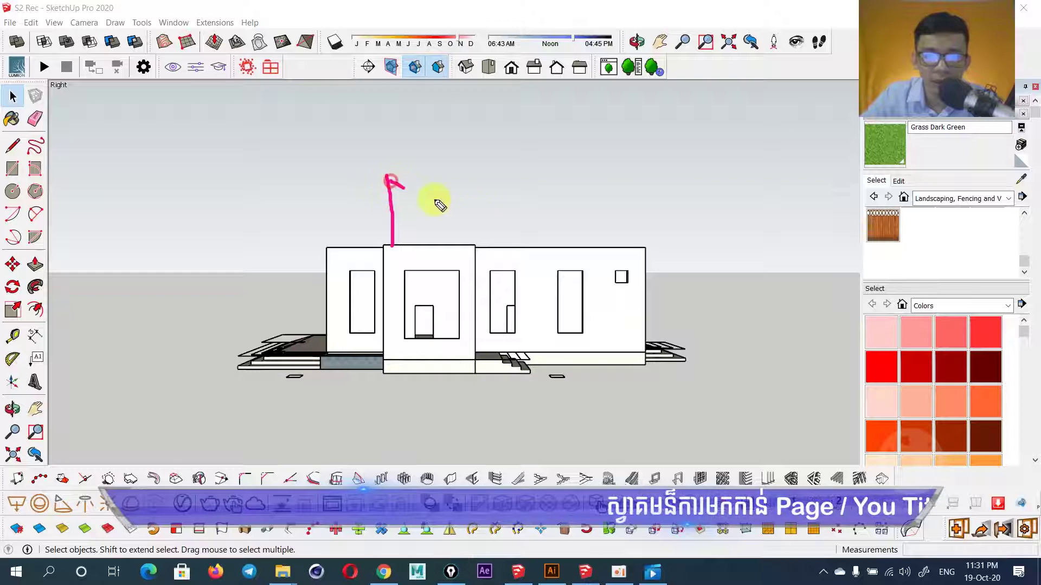
- Sketch markups for roof peak, porch posts, porch roof and wall lines, then clear them
drag(435, 201, 692, 248)
mouse_move(347, 162)
mouse_down()
mouse_move(670, 260)
mouse_move(346, 173)
mouse_up()
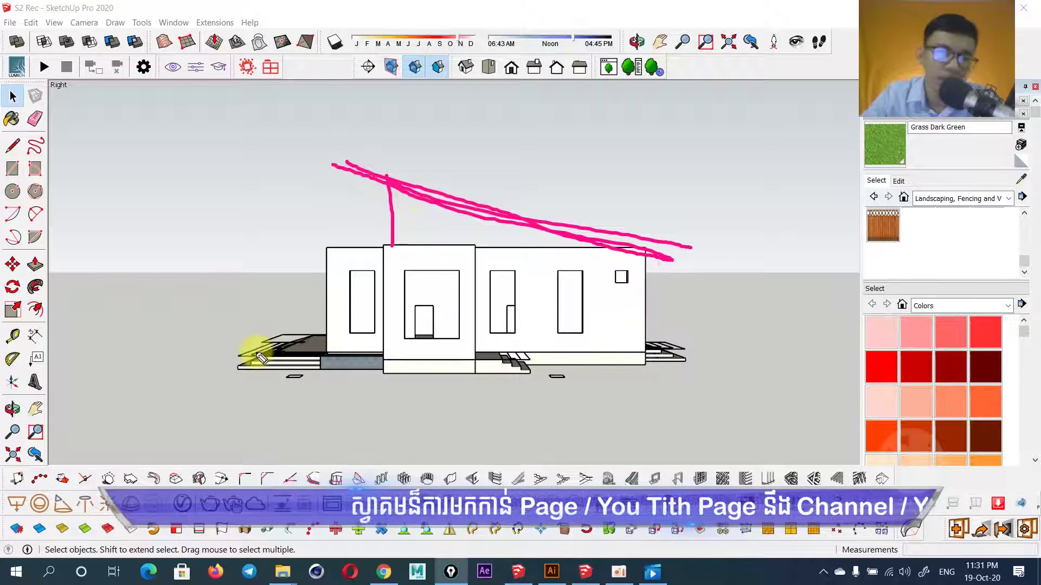
mouse_move(268, 353)
mouse_down()
mouse_move(266, 280)
mouse_move(303, 344)
mouse_up()
drag(264, 278, 262, 247)
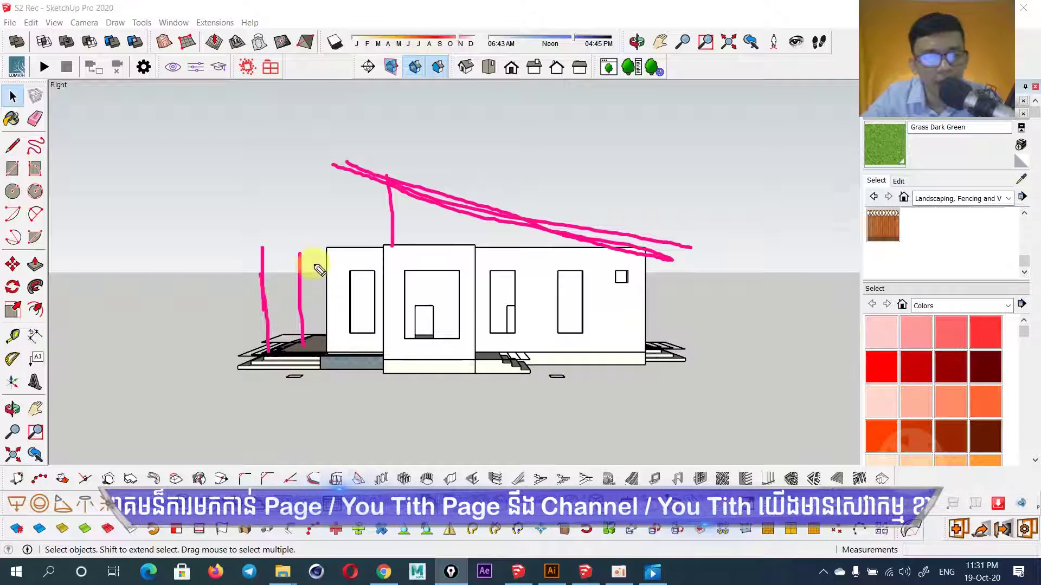
drag(392, 223, 230, 253)
mouse_move(300, 244)
mouse_down()
mouse_move(296, 341)
mouse_move(309, 386)
mouse_up()
drag(549, 383, 542, 384)
drag(309, 265, 526, 268)
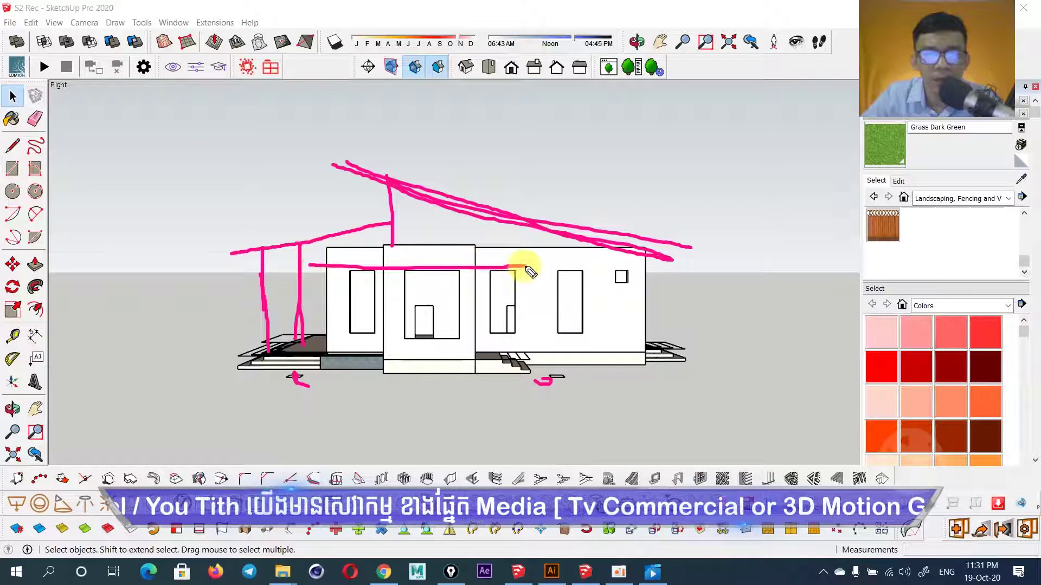
mouse_move(309, 265)
mouse_down()
mouse_move(517, 263)
mouse_move(316, 277)
mouse_up()
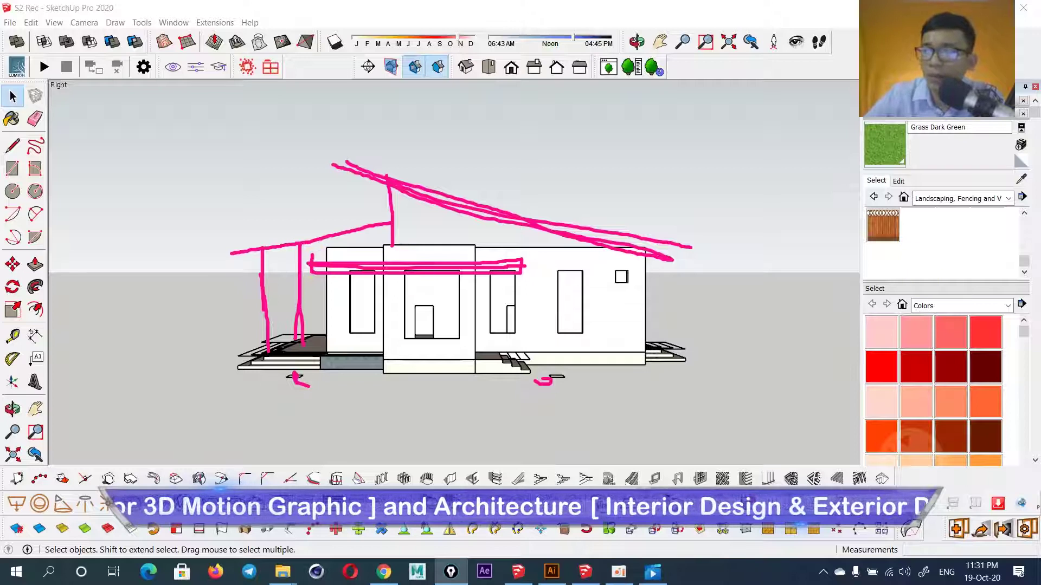
drag(511, 214, 552, 162)
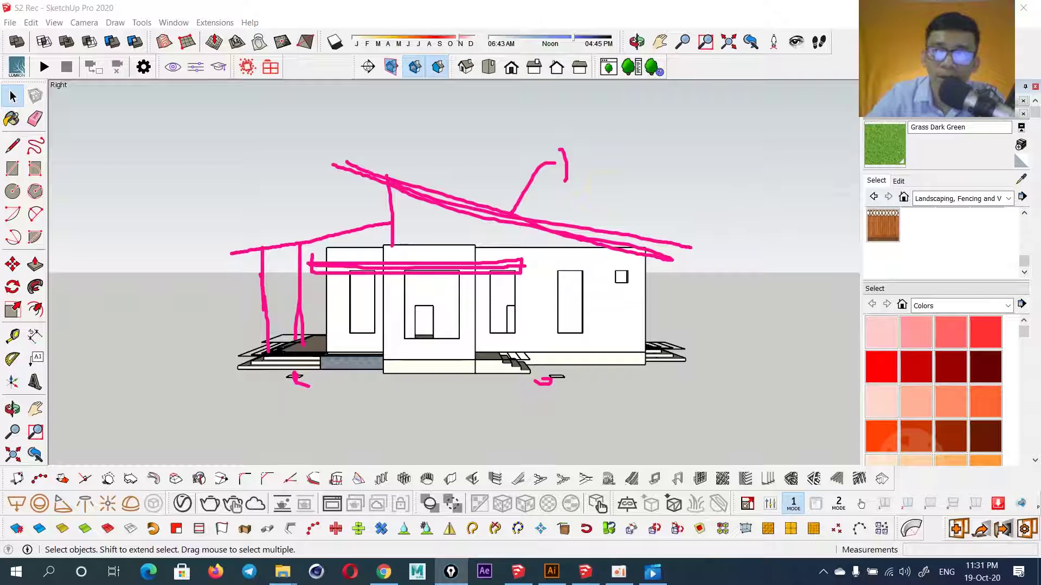
key(Escape)
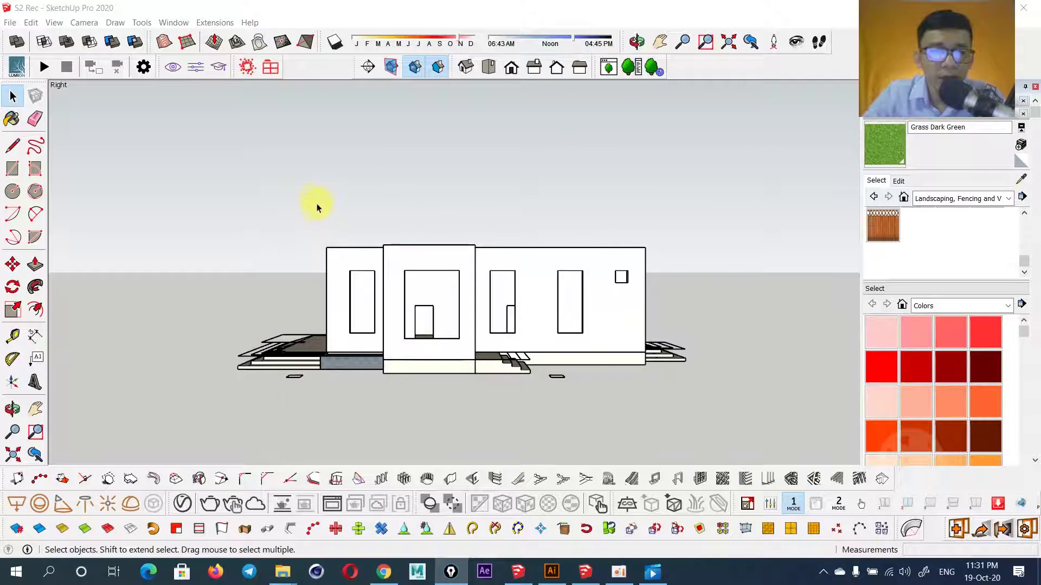
- Swing from the flat elevation into a 3D view around the house
mouse_move(317, 207)
middle_down()
mouse_move(542, 247)
mouse_move(564, 234)
mouse_move(501, 292)
mouse_move(674, 282)
mouse_move(542, 302)
mouse_move(400, 298)
mouse_move(442, 263)
mouse_move(471, 260)
middle_up()
scroll(428, 288, up, 3)
scroll(429, 287, down, 3)
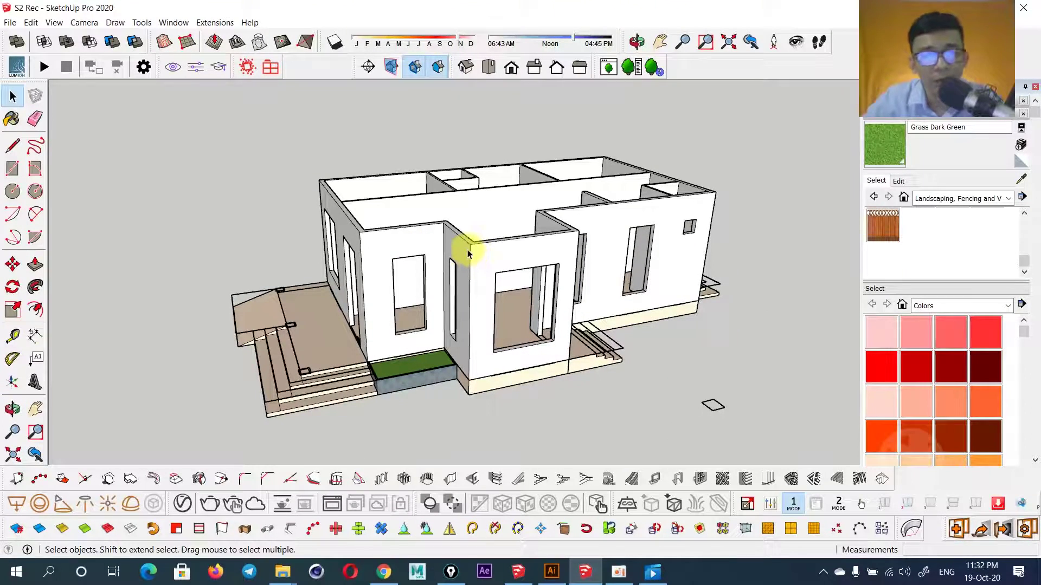
mouse_move(449, 271)
middle_down()
mouse_move(613, 297)
mouse_move(811, 304)
middle_up()
scroll(564, 278, up, 3)
scroll(563, 278, down, 3)
mouse_move(639, 265)
middle_down()
mouse_move(746, 237)
mouse_move(274, 262)
mouse_move(424, 228)
middle_up()
scroll(423, 253, up, 3)
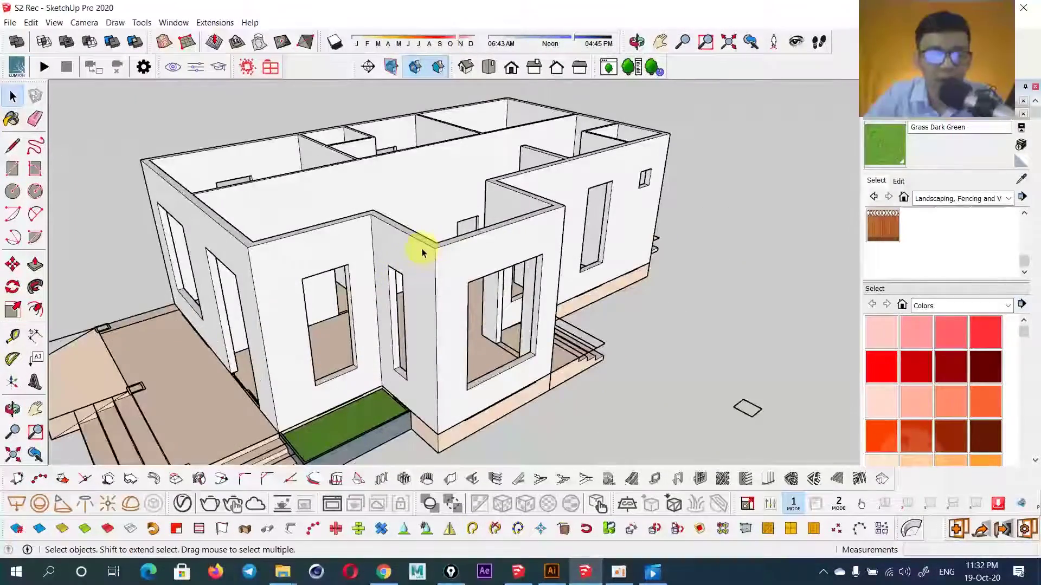
- Drag a Tape Measure guide line from the wall corner across the house walls
key(t)
click(400, 228)
scroll(401, 227, down, 2)
mouse_move(372, 209)
middle_down()
mouse_move(349, 255)
mouse_move(433, 242)
mouse_move(434, 232)
mouse_move(432, 282)
mouse_move(524, 248)
mouse_move(404, 251)
mouse_move(469, 290)
mouse_move(360, 314)
mouse_move(573, 304)
mouse_move(558, 285)
mouse_move(565, 276)
middle_up()
scroll(431, 225, up, 3)
scroll(432, 222, down, 3)
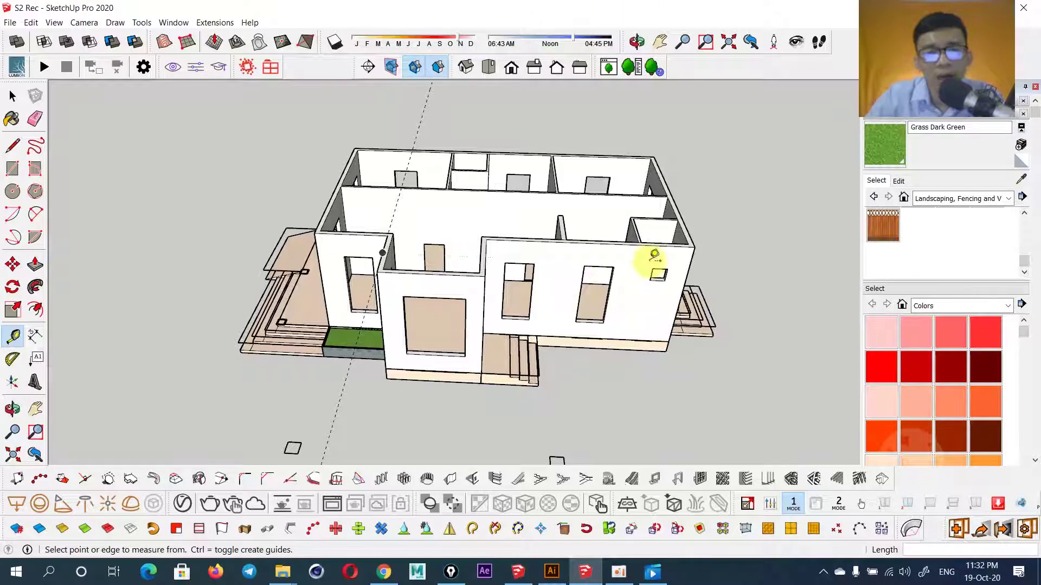
mouse_move(682, 247)
middle_down()
mouse_move(716, 258)
mouse_move(364, 262)
mouse_move(559, 243)
mouse_move(298, 268)
middle_up()
mouse_move(472, 281)
middle_down()
mouse_move(576, 293)
mouse_move(409, 295)
mouse_move(425, 309)
mouse_move(450, 298)
mouse_move(472, 262)
middle_up()
scroll(481, 302, up, 3)
mouse_move(482, 302)
middle_down()
mouse_move(463, 295)
mouse_move(515, 305)
mouse_move(530, 295)
middle_up()
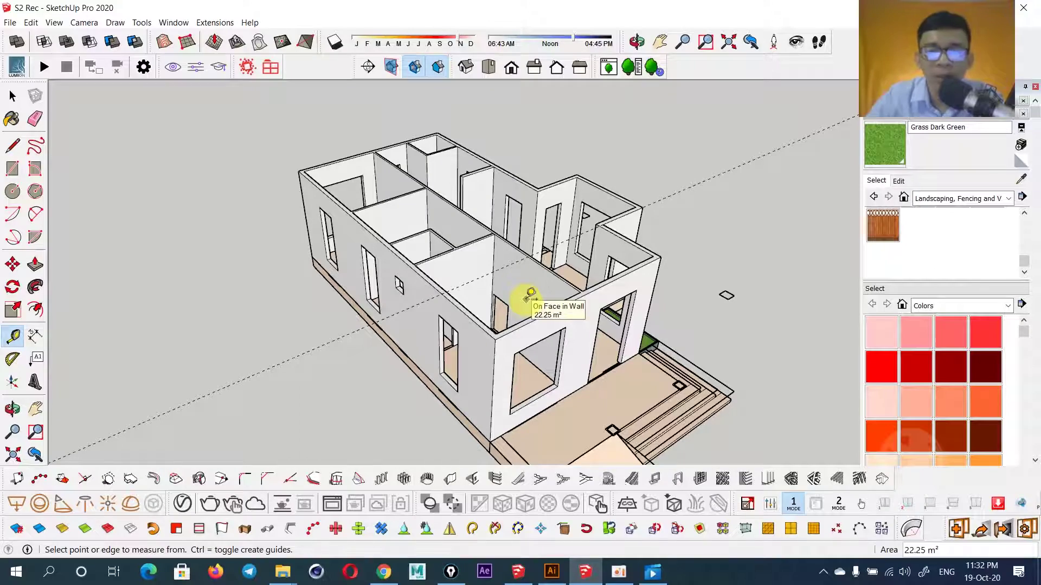
mouse_move(471, 259)
middle_down()
mouse_move(551, 278)
mouse_move(506, 298)
mouse_move(581, 309)
mouse_move(424, 319)
mouse_move(495, 318)
middle_up()
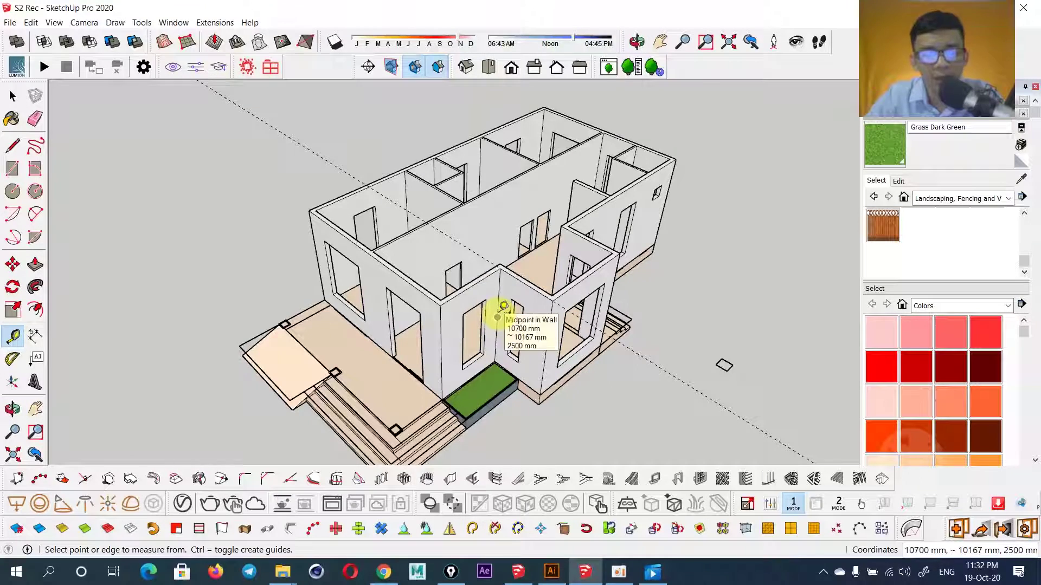
- Start a line at a wall top, zoom closer, then cancel and restart the Line tool
key(l)
scroll(542, 288, up, 2)
click(539, 286)
middle_drag(530, 274, 372, 186)
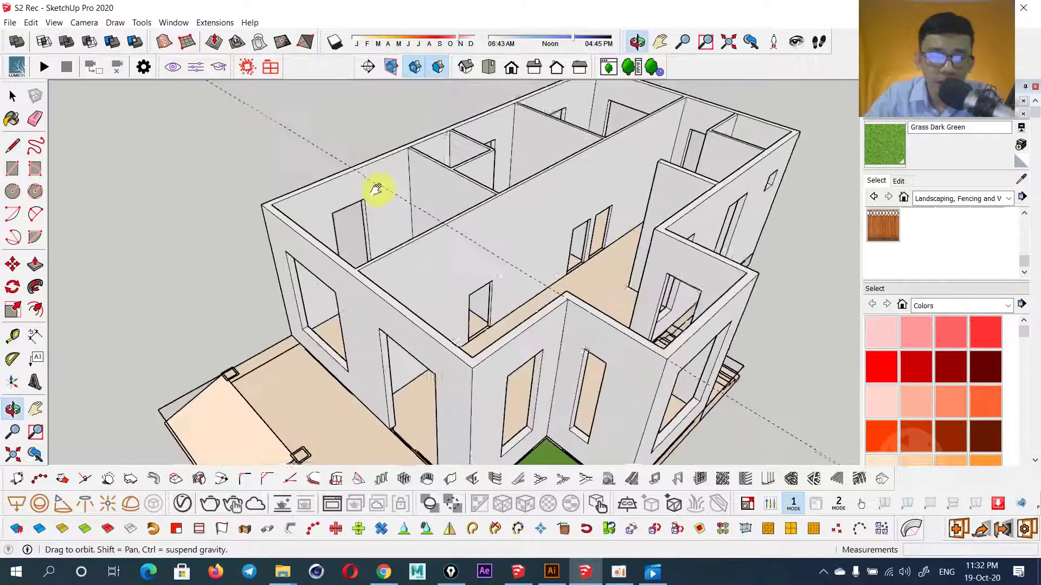
scroll(437, 222, up, 5)
scroll(528, 255, up, 1)
scroll(528, 259, down, 2)
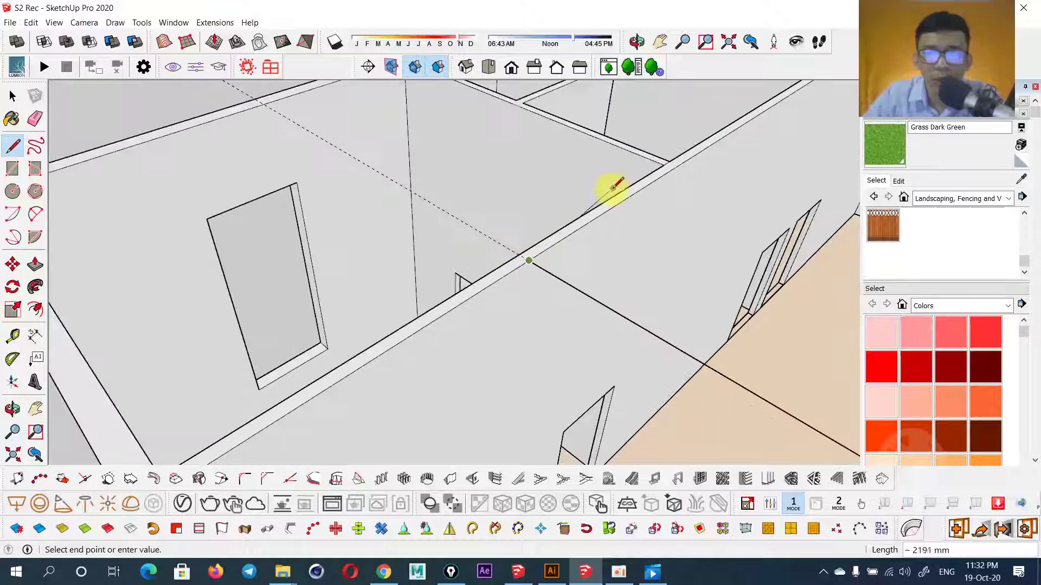
key(Escape)
key(t)
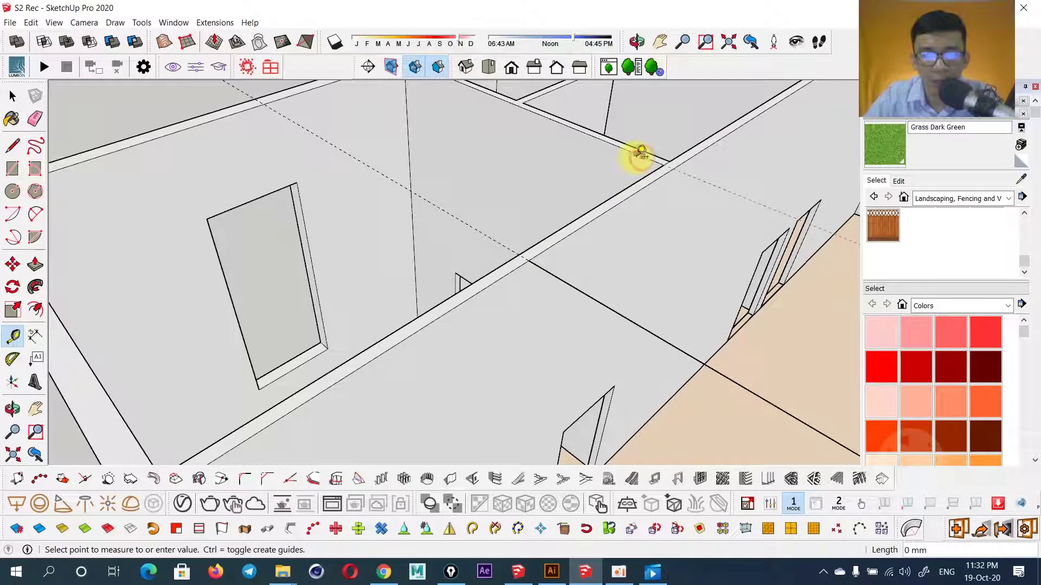
key(l)
- Trace lines along the wall-top edges until the outline closes into a roof face
click(528, 259)
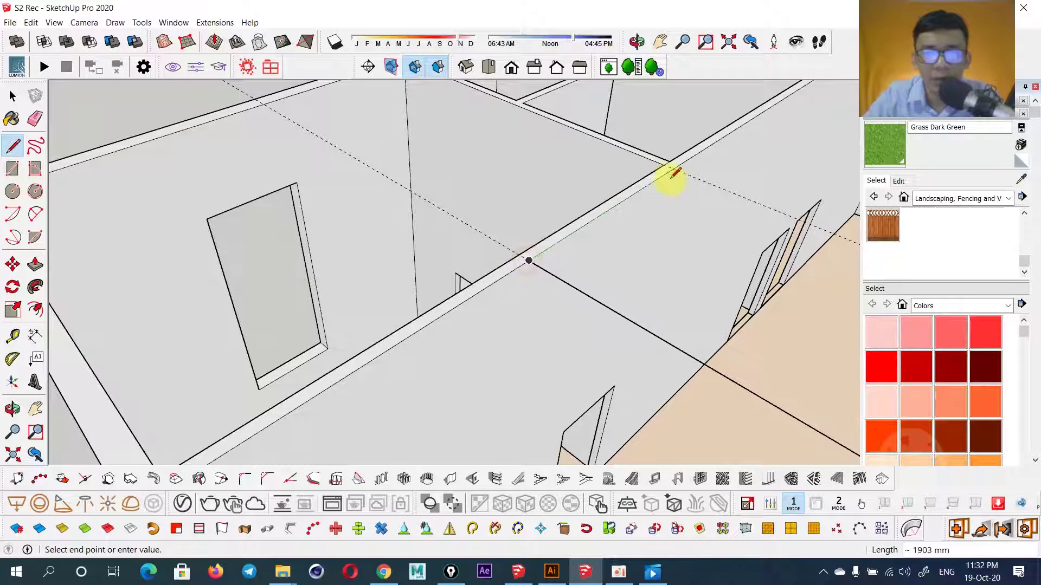
mouse_move(672, 169)
middle_down()
mouse_move(553, 157)
mouse_move(430, 177)
middle_up()
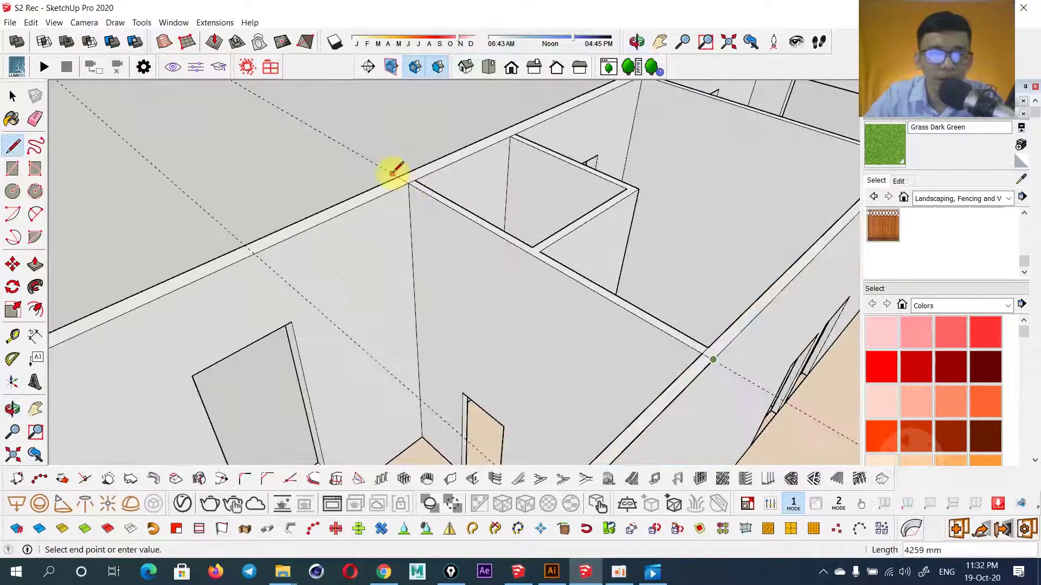
scroll(397, 172, down, 5)
scroll(505, 175, up, 3)
scroll(558, 182, up, 3)
click(551, 180)
scroll(458, 111, down, 4)
scroll(614, 192, up, 3)
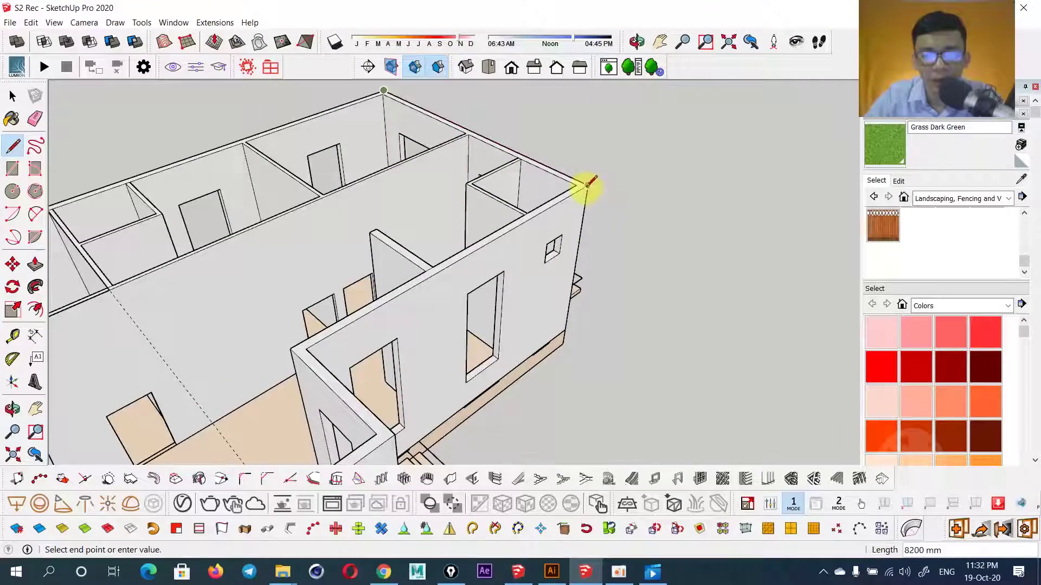
scroll(309, 350, up, 3)
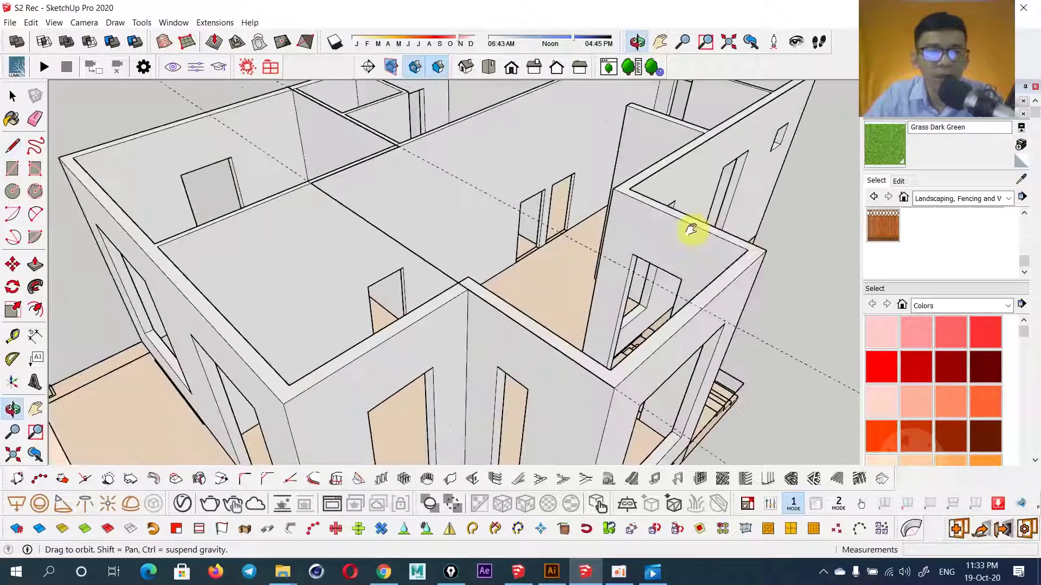
click(614, 385)
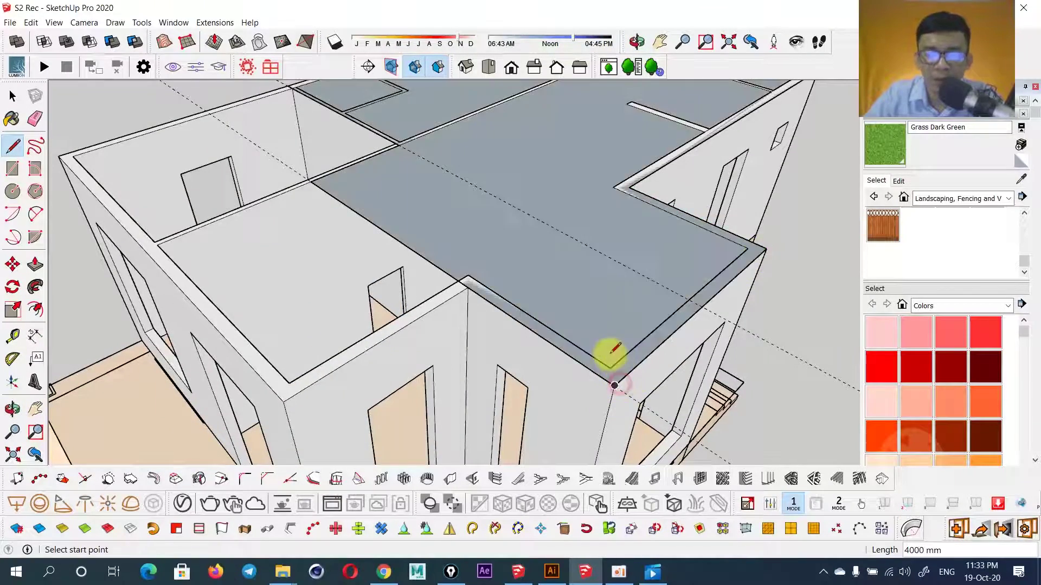
- Orbit out and select the new flat roof face
scroll(611, 353, down, 3)
mouse_move(516, 307)
middle_down()
mouse_move(520, 296)
mouse_move(676, 248)
mouse_move(558, 263)
mouse_move(660, 262)
mouse_move(533, 237)
mouse_move(499, 258)
middle_up()
key(space)
click(533, 237)
- Copy the roof face and place the copy beside the house
key(m)
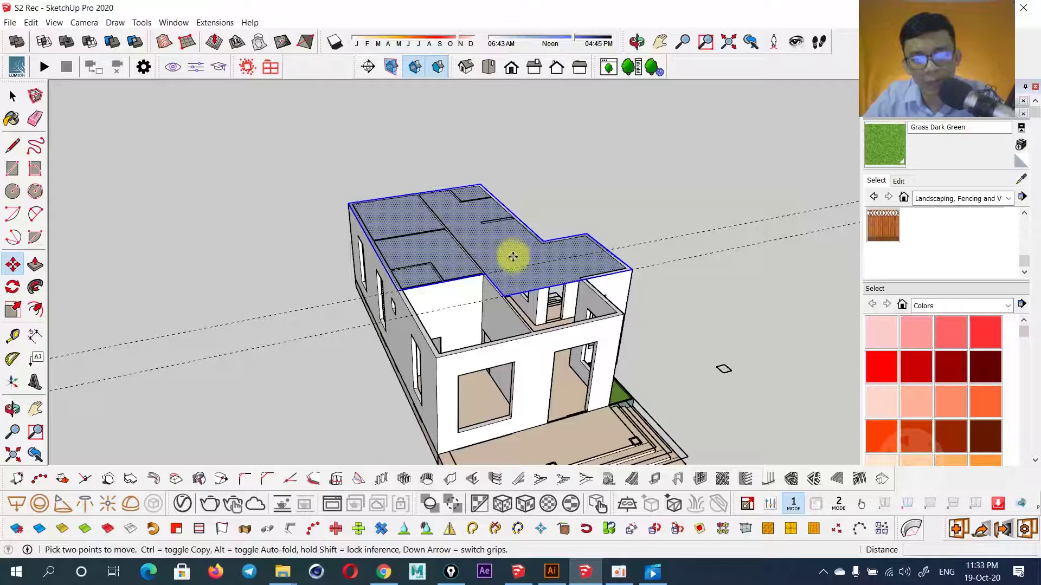
click(506, 293)
key(ctrl)
middle_drag(661, 256, 501, 274)
click(656, 266)
key(space)
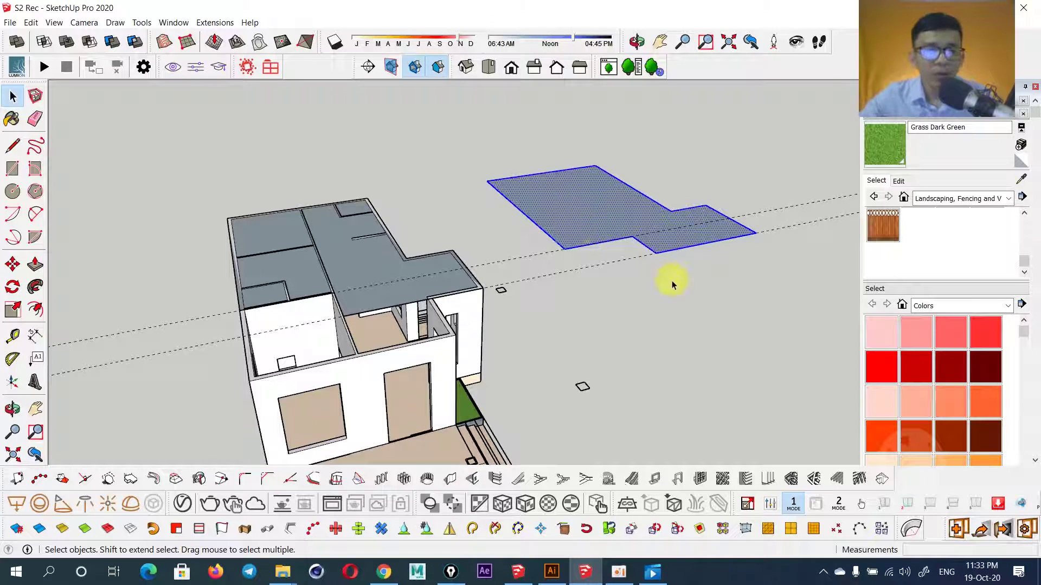
- Cancel a Push/Pull attempt, then turn the house's roof face into a group
key(p)
click(588, 216)
key(space)
shift+middle_drag(356, 260, 441, 248)
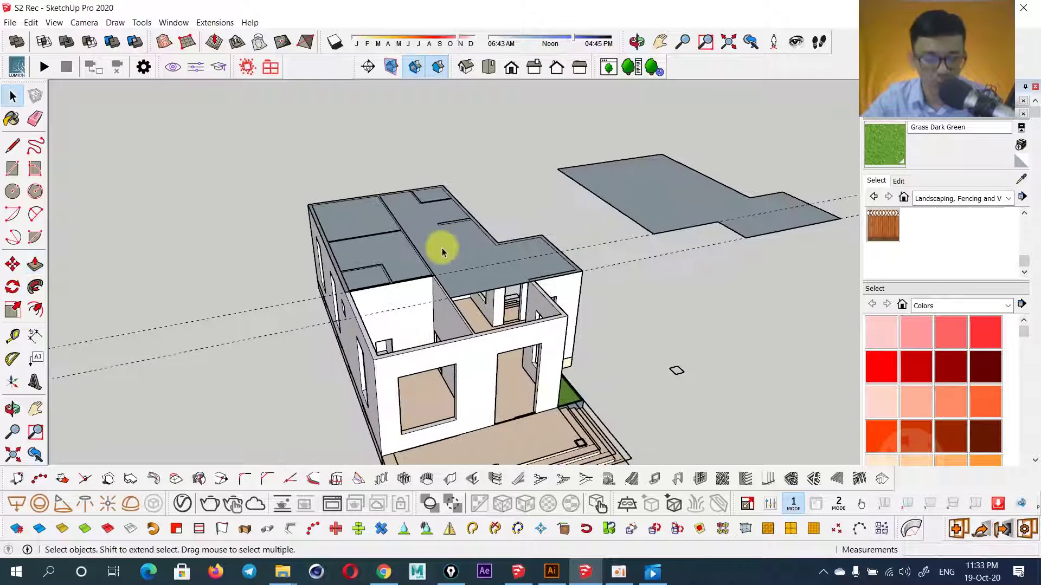
click(441, 248)
key(g)
key(Return)
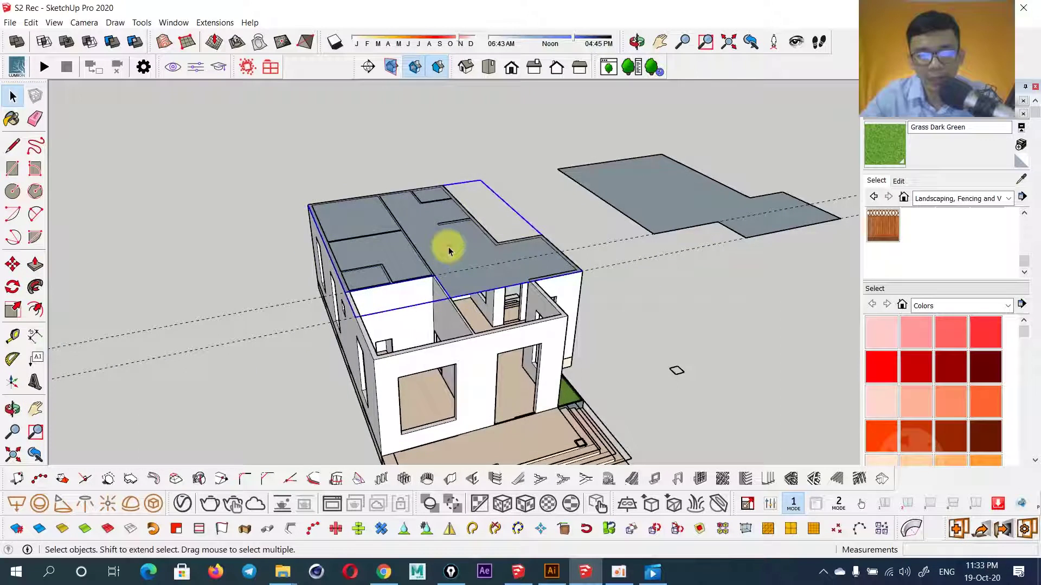
- Inside the roof group, offset the roof face outline by 1000
double_click(436, 249)
key(f)
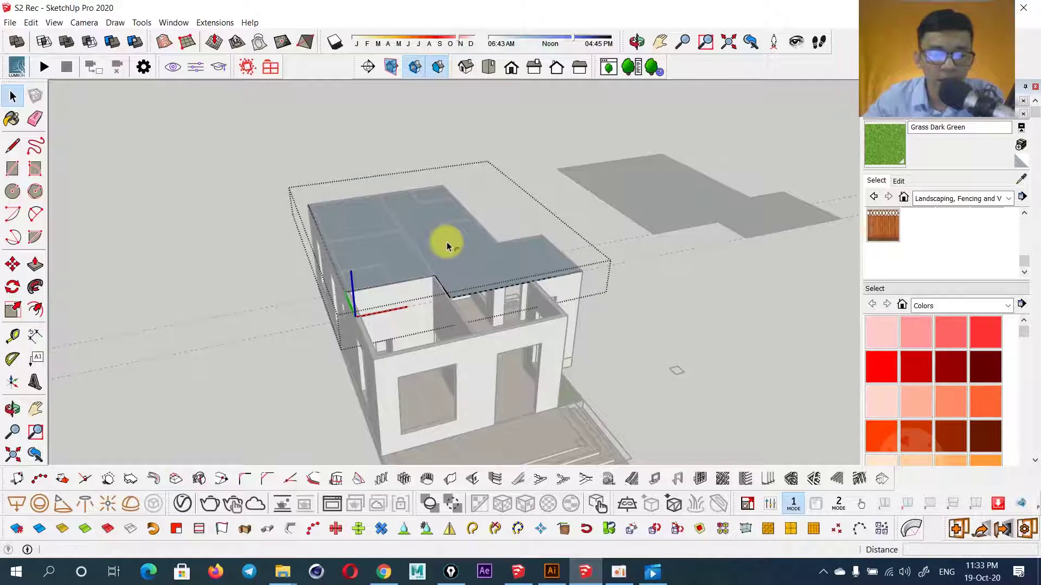
click(450, 235)
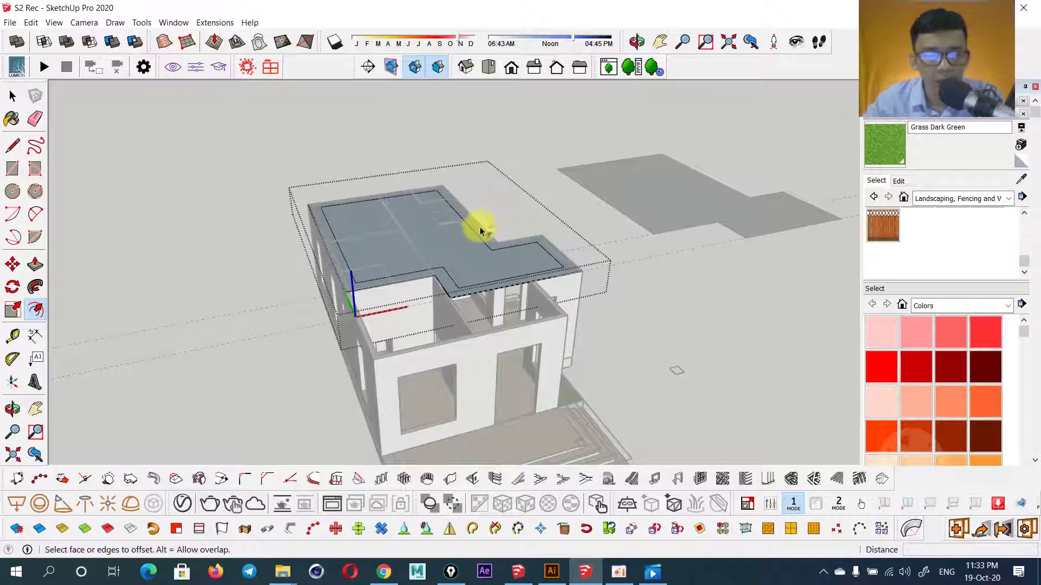
click(486, 231)
text(1000)
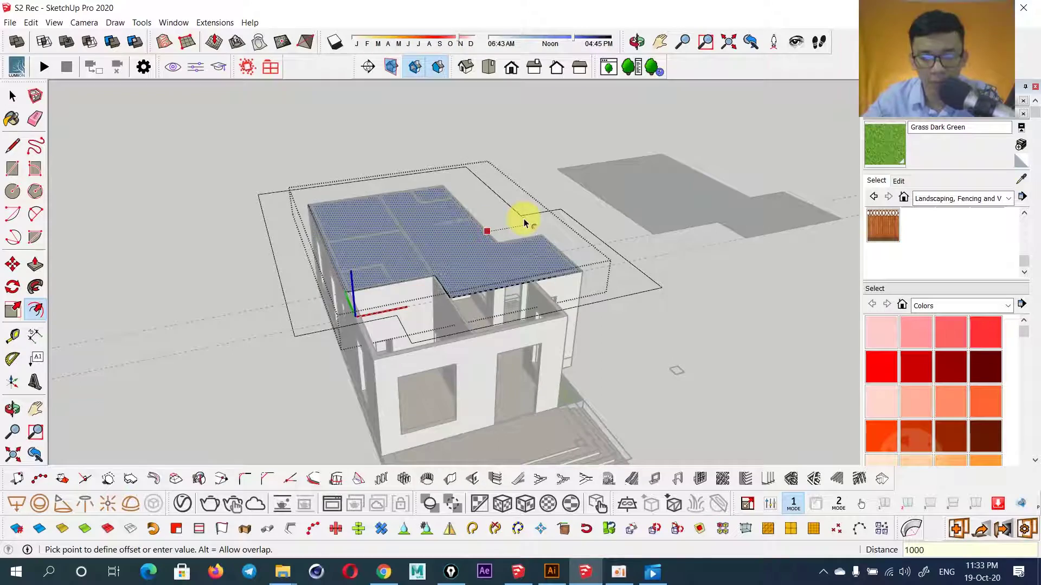
key(Return)
middle_drag(506, 217, 551, 217)
scroll(477, 253, up, 3)
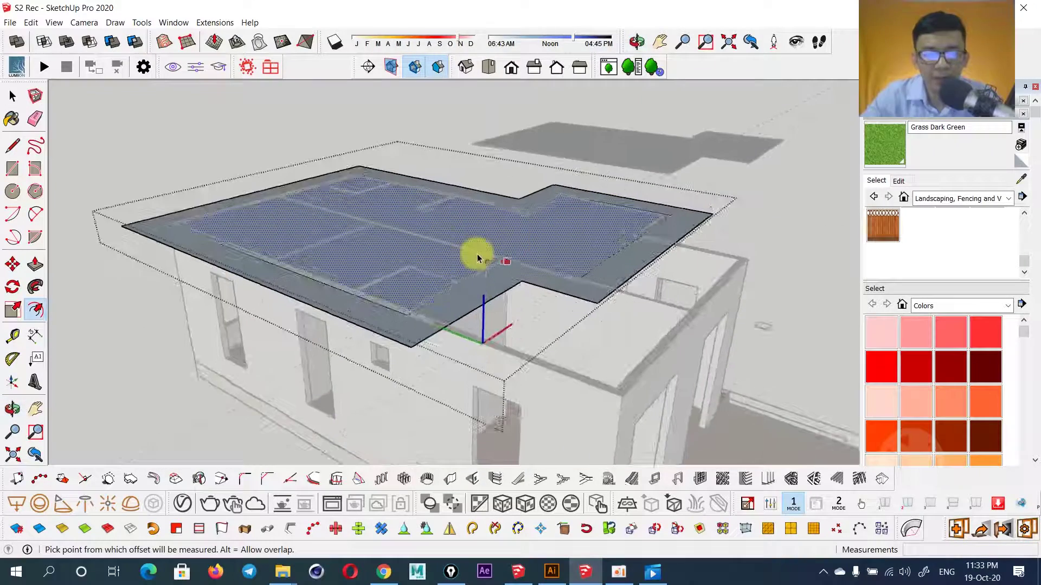
key(space)
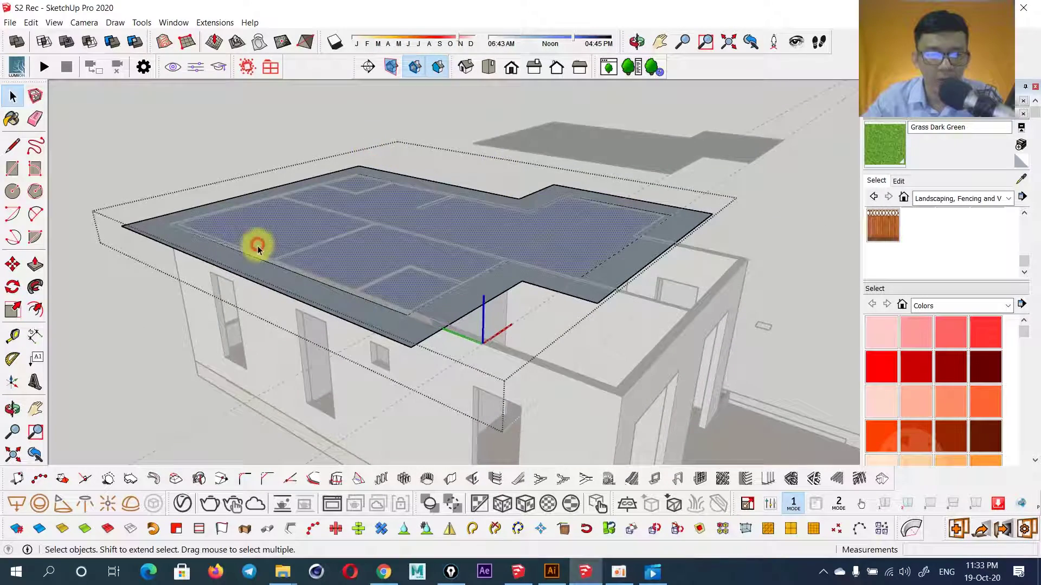
- Exit the roof group, select it, and orbit to see its edge side-on
click(195, 152)
middle_drag(206, 224, 333, 260)
click(276, 246)
scroll(216, 232, up, 3)
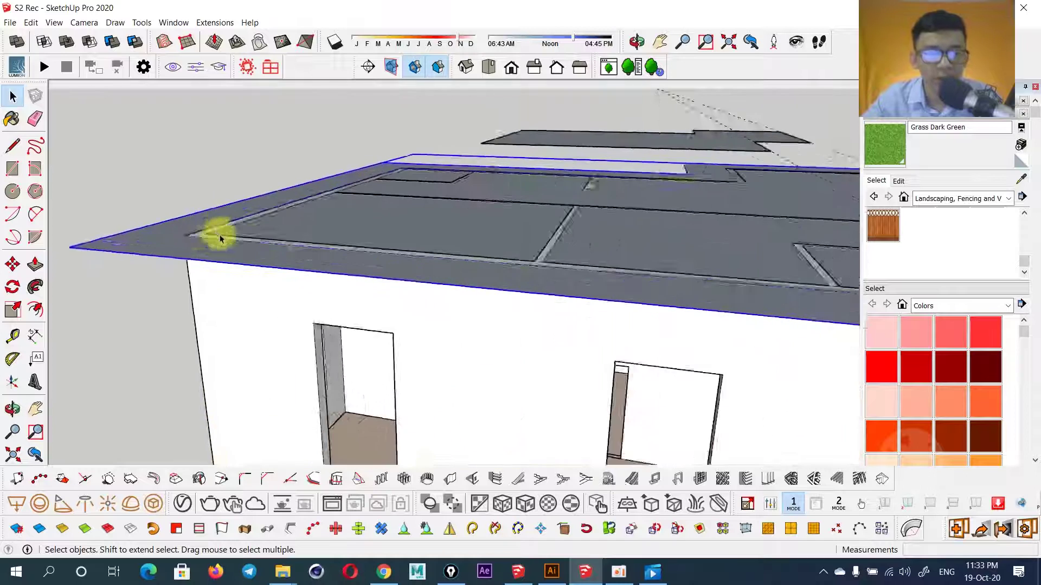
scroll(289, 200, up, 5)
key(q)
mouse_move(289, 200)
middle_down()
mouse_move(332, 224)
mouse_move(321, 235)
middle_up()
- Rotate the roof 15° about its front edge, pivoting at the roof corner
scroll(321, 209, down, 3)
click(320, 188)
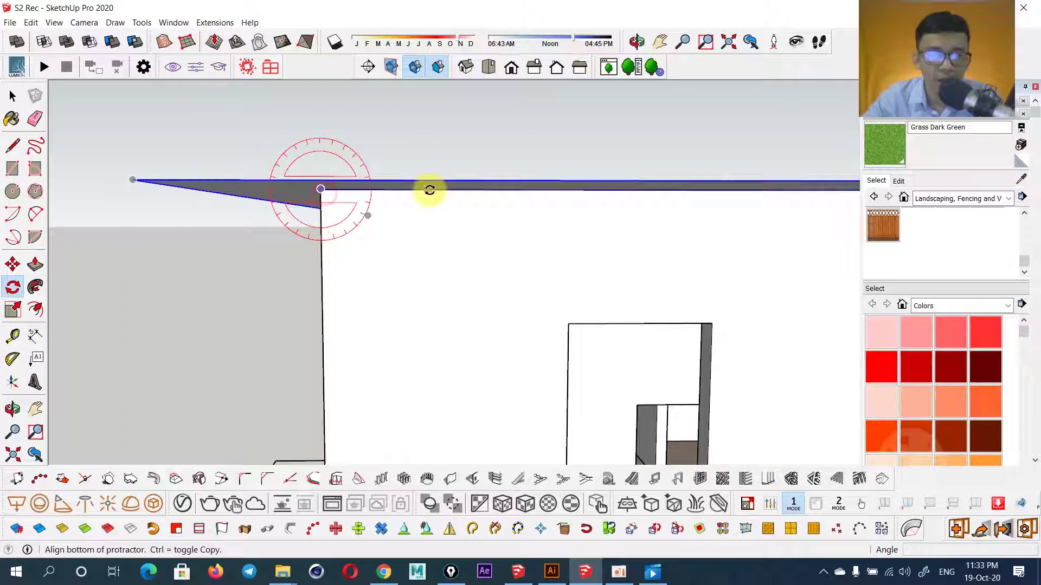
click(430, 189)
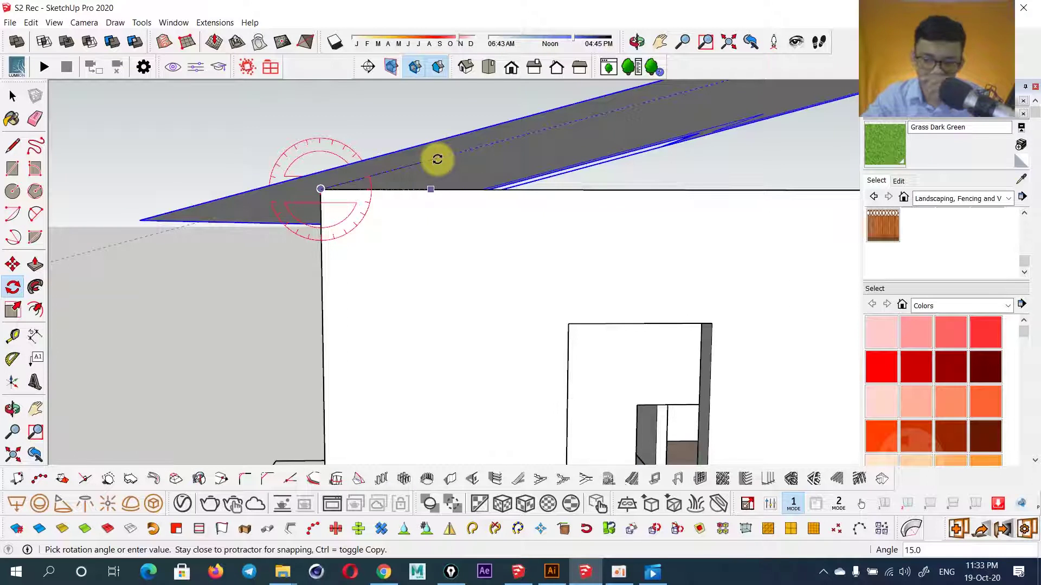
click(438, 159)
scroll(453, 181, down, 5)
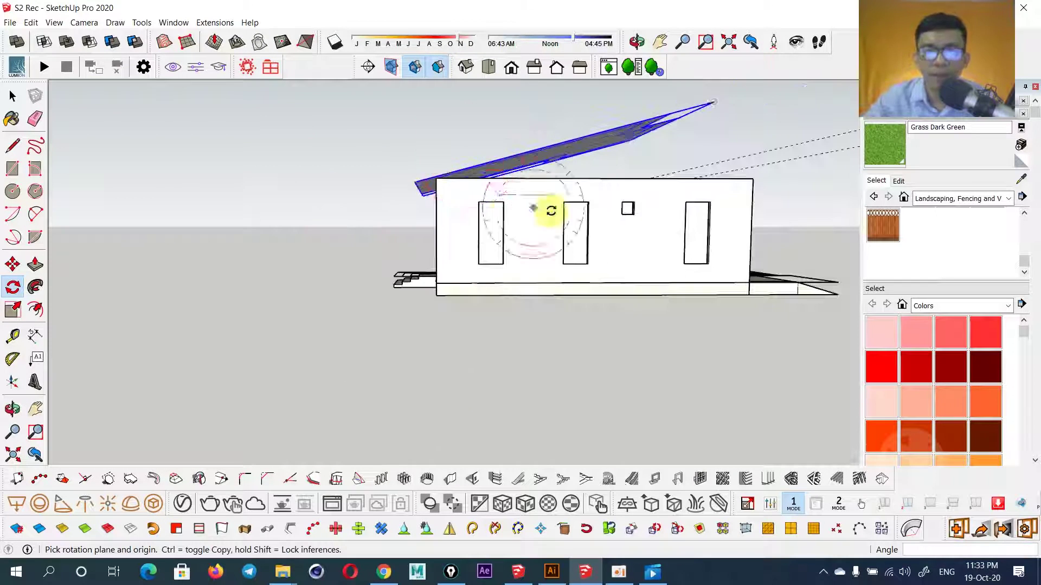
- Orbit around the tilted roof and open the roof group for editing
middle_drag(551, 210, 336, 273)
scroll(337, 223, up, 3)
mouse_move(360, 236)
middle_down()
mouse_move(425, 271)
mouse_move(516, 295)
middle_up()
scroll(516, 295, down, 3)
middle_drag(421, 258, 458, 296)
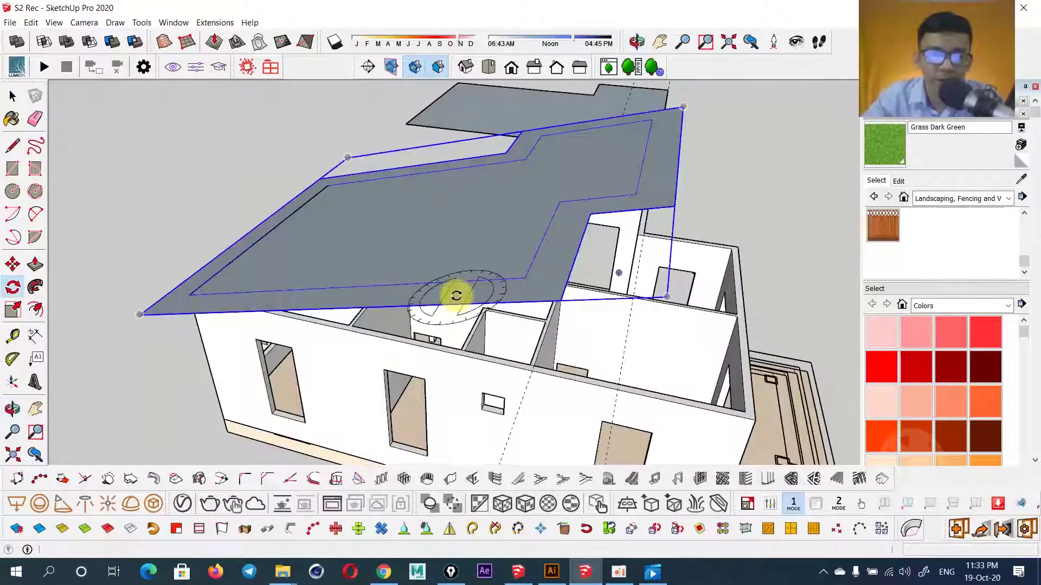
double_click(467, 239)
- Push/Pull the roof's outer border and inner face up into a thick slab
key(p)
drag(551, 262, 548, 260)
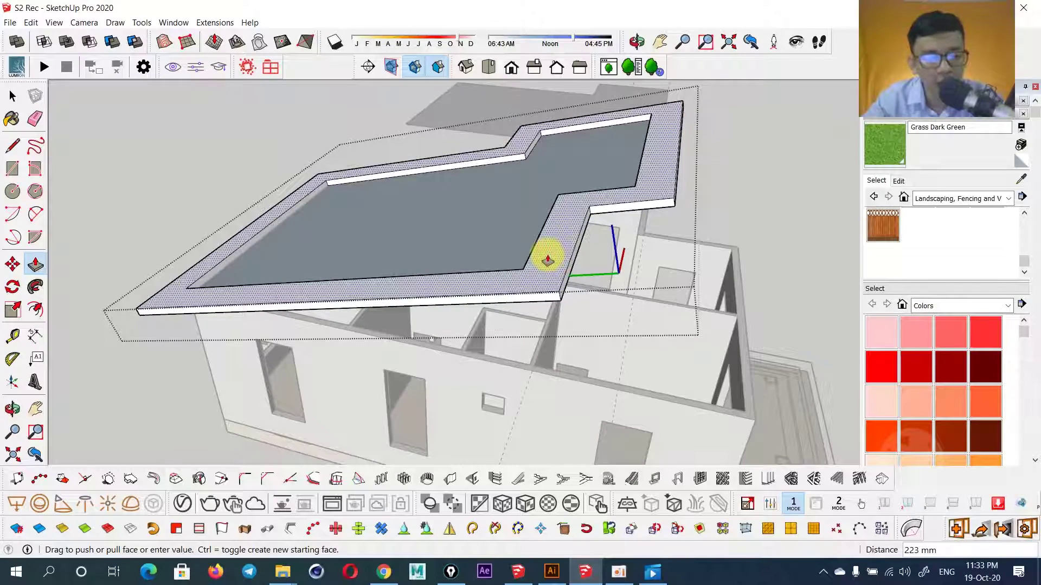
key(Return)
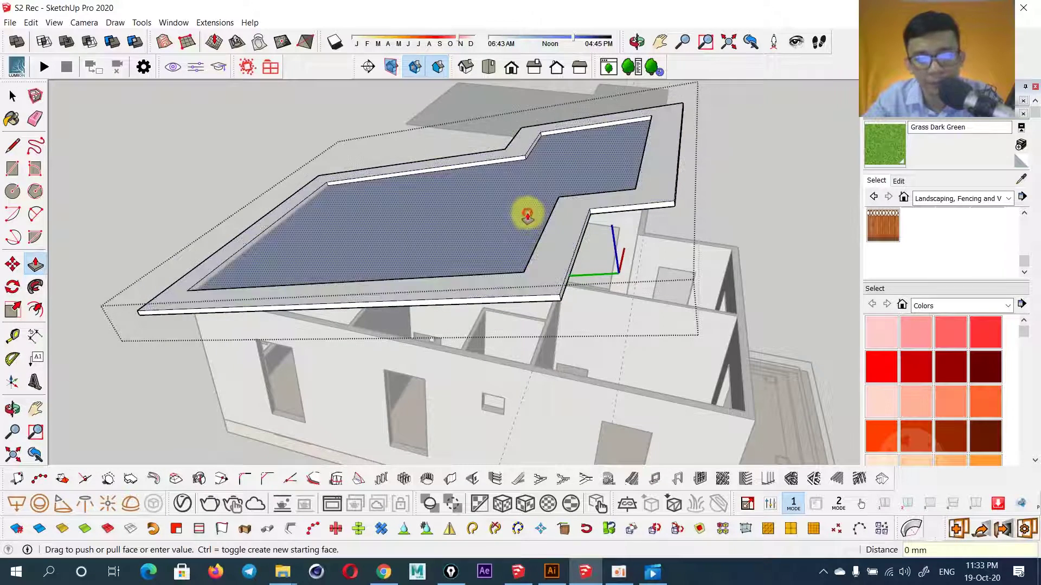
scroll(523, 244, up, 2)
scroll(503, 248, up, 2)
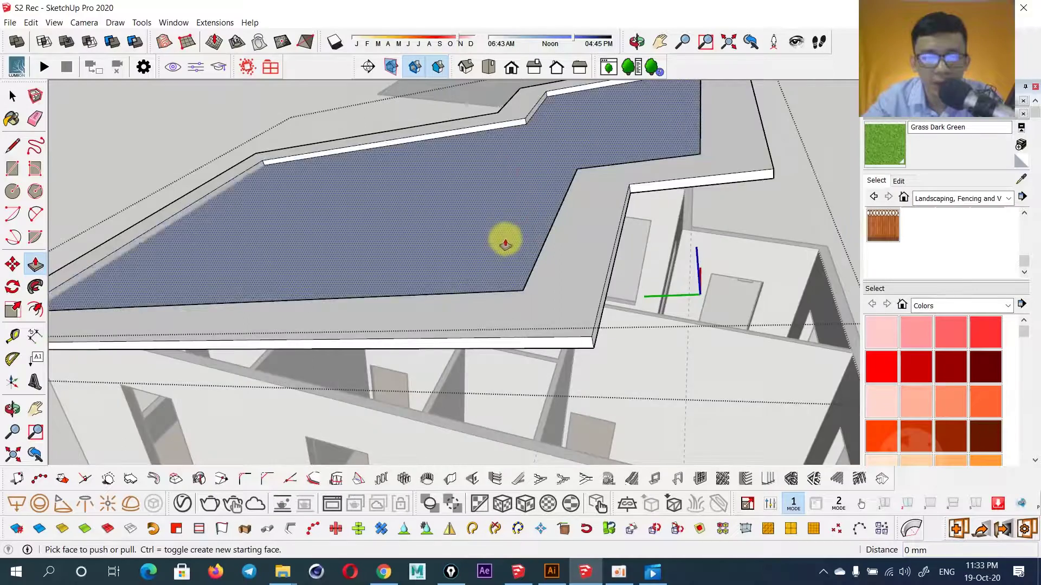
scroll(503, 245, down, 2)
click(503, 245)
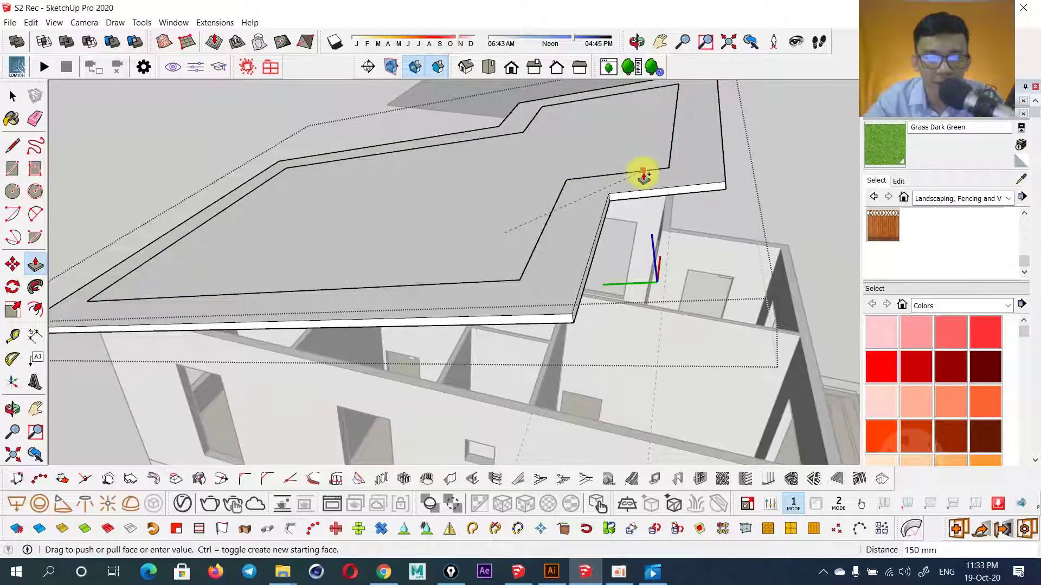
- Erase the inner offset outline edges from the roof slab top
middle_drag(641, 167, 502, 222)
key(e)
mouse_move(502, 277)
mouse_down()
mouse_move(514, 243)
mouse_move(547, 211)
mouse_up()
middle_drag(547, 212, 590, 181)
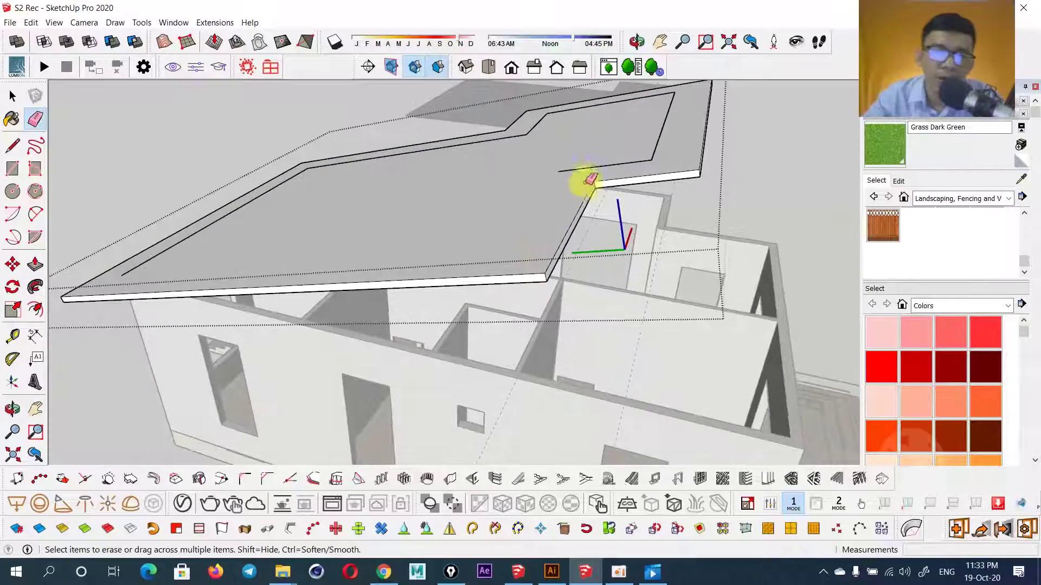
mouse_move(609, 168)
mouse_down()
mouse_move(657, 151)
mouse_move(658, 94)
mouse_move(532, 138)
mouse_move(535, 121)
mouse_move(292, 174)
mouse_move(364, 194)
mouse_up()
- Orbit out to a wider view and select the roof's underside face
scroll(606, 229, down, 5)
mouse_move(606, 230)
middle_down()
mouse_move(507, 248)
mouse_move(617, 219)
mouse_move(467, 239)
mouse_move(453, 179)
middle_up()
scroll(461, 181, up, 3)
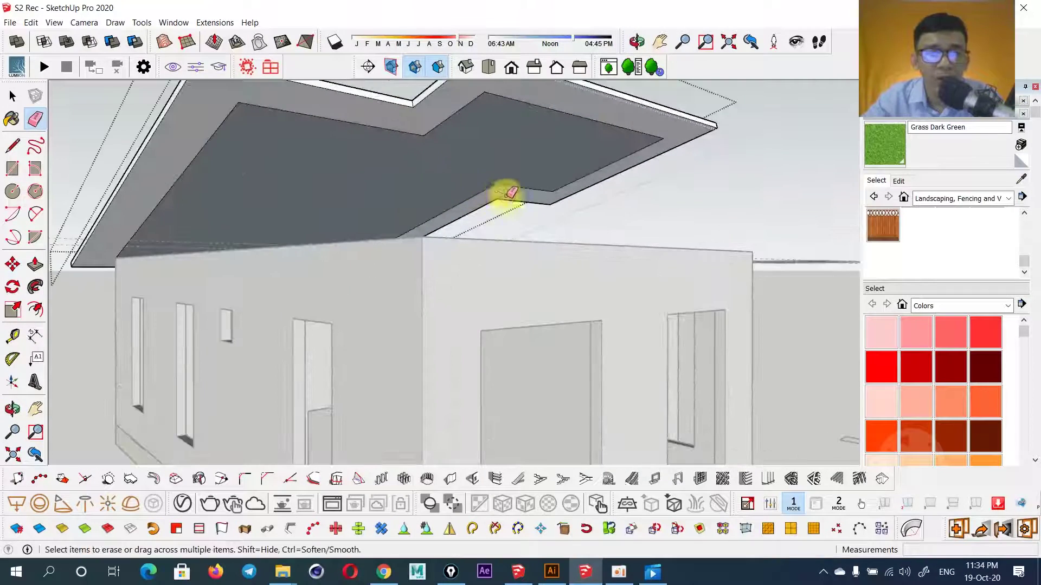
scroll(465, 184, down, 3)
key(space)
click(462, 178)
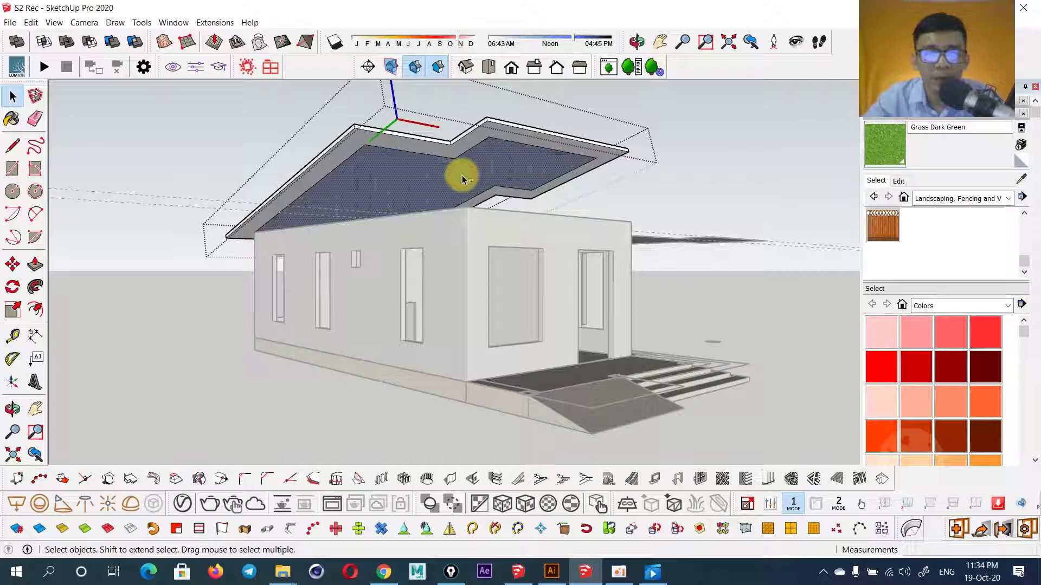
mouse_move(455, 174)
middle_down()
mouse_move(464, 284)
mouse_move(482, 296)
middle_up()
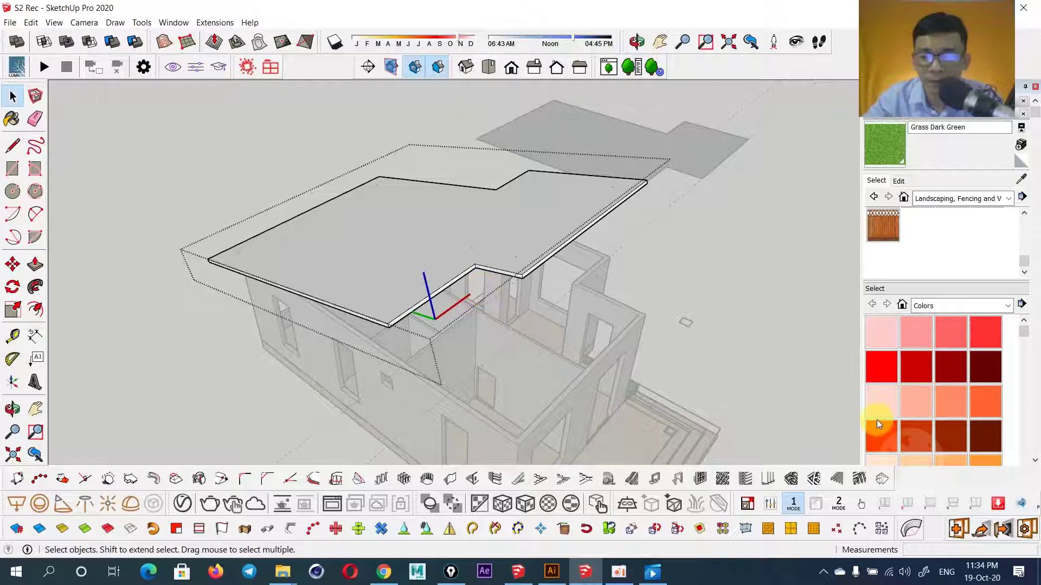
- Paint the roof slab top with Roofing Tile Spanish from the Roofing category
click(960, 305)
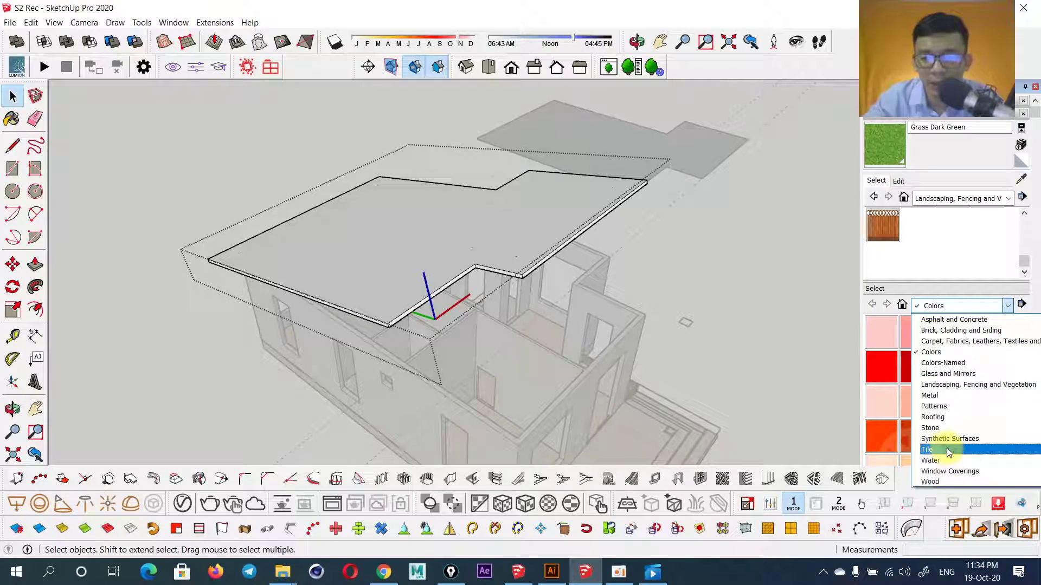
click(941, 417)
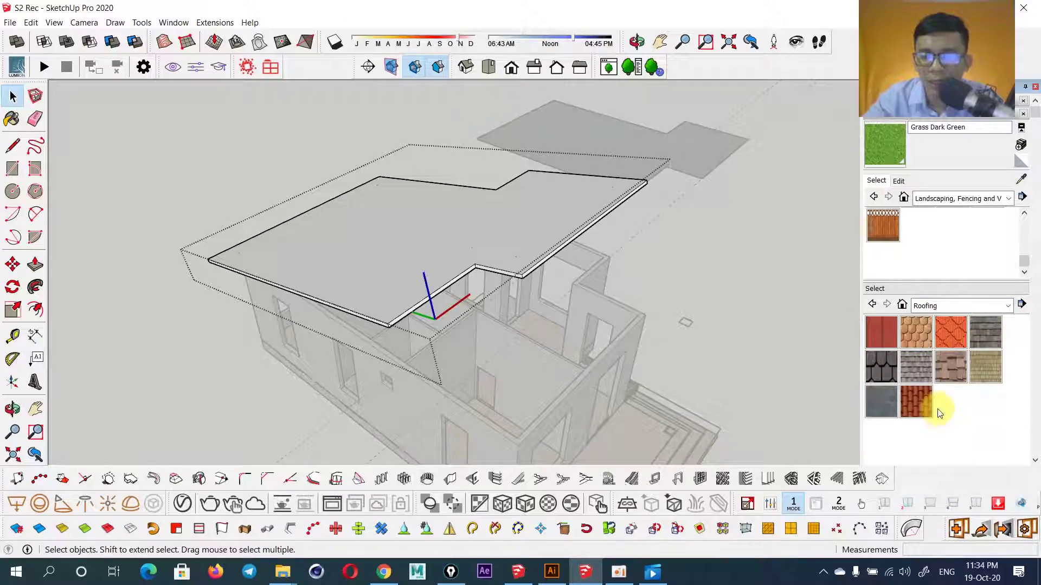
click(916, 402)
click(433, 231)
middle_drag(434, 231, 589, 272)
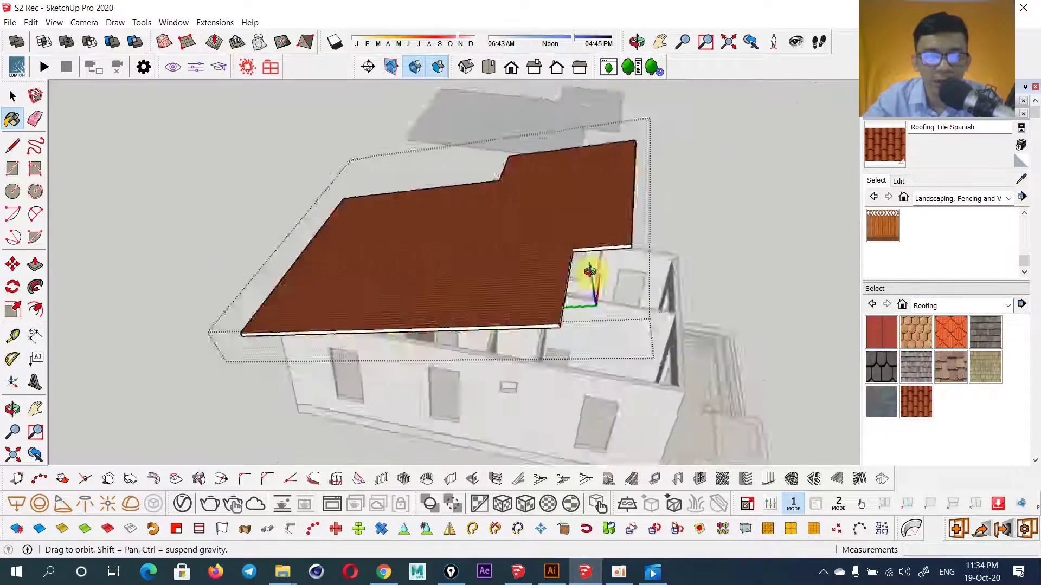
scroll(544, 286, up, 5)
scroll(543, 309, up, 3)
mouse_move(542, 309)
middle_down()
mouse_move(573, 278)
mouse_move(914, 152)
middle_up()
- Set the Roofing Tile Spanish texture width to 1062 mm in the Materials Edit tab
click(898, 181)
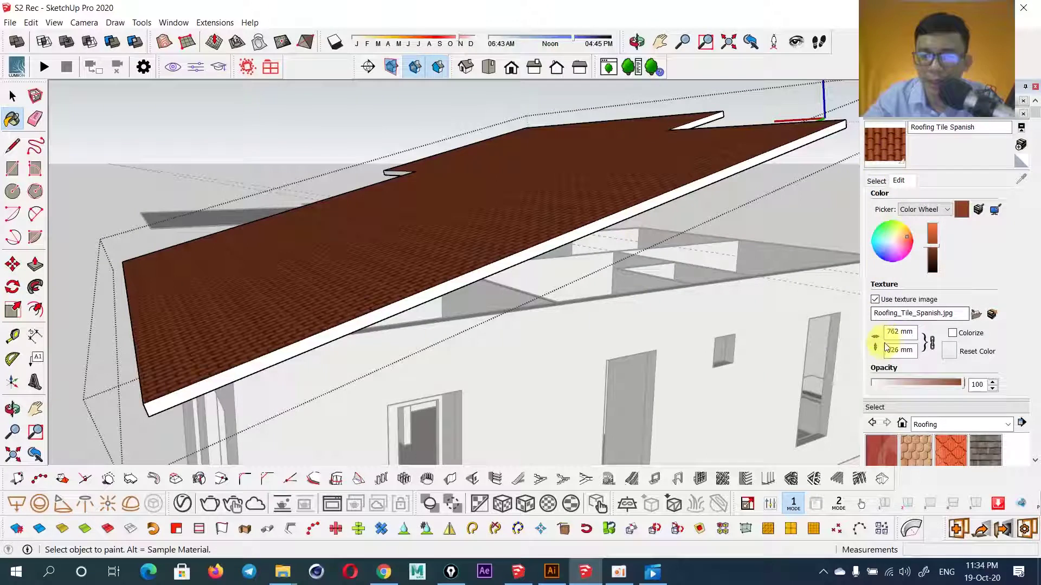
text(1062)
key(Return)
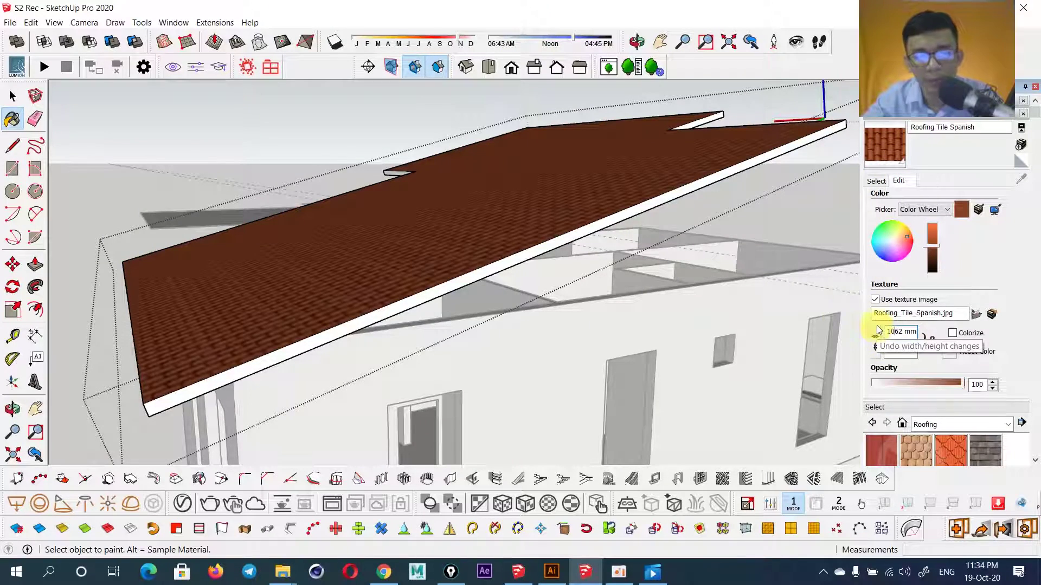
scroll(552, 317, up, 5)
scroll(551, 318, down, 5)
- Orbit to a low view along the roof edge and open the roof group for editing
mouse_move(493, 251)
middle_down()
mouse_move(502, 272)
mouse_move(690, 191)
mouse_move(426, 232)
middle_up()
key(space)
scroll(426, 232, up, 3)
mouse_move(502, 260)
middle_down()
mouse_move(599, 283)
mouse_move(650, 249)
mouse_move(643, 293)
mouse_move(673, 271)
mouse_move(618, 260)
mouse_move(381, 339)
mouse_move(435, 332)
mouse_move(541, 362)
mouse_move(645, 349)
middle_up()
scroll(643, 293, up, 2)
scroll(382, 340, up, 1)
double_click(386, 336)
- Orbit and zoom in on the roof corner to face the slab's edge face
scroll(542, 357, down, 2)
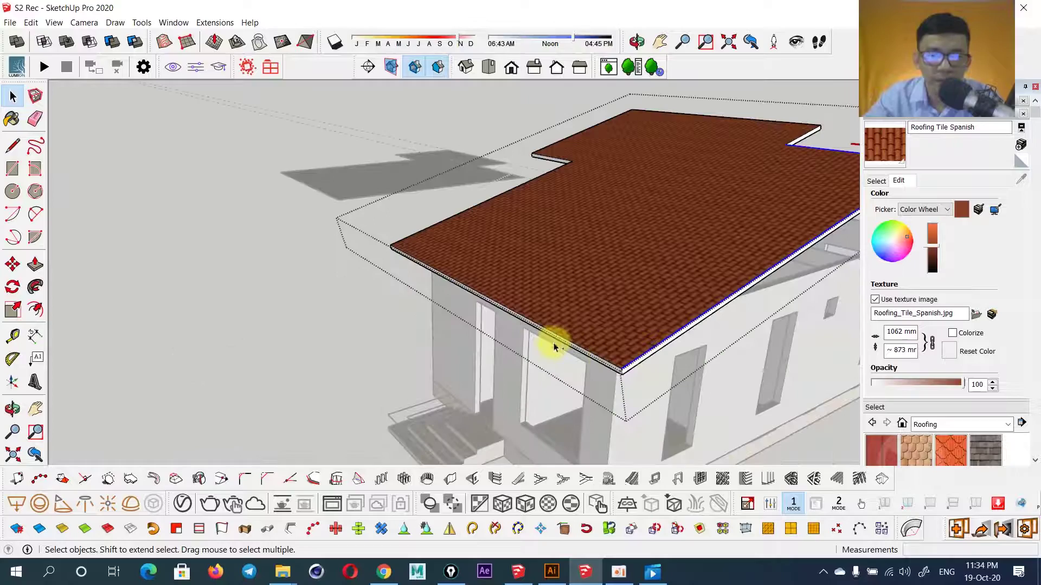
scroll(560, 340, down, 2)
mouse_move(551, 328)
middle_down()
mouse_move(534, 228)
mouse_move(543, 376)
mouse_move(646, 325)
mouse_move(511, 272)
mouse_move(794, 360)
mouse_move(571, 427)
middle_up()
scroll(488, 225, up, 3)
scroll(544, 376, down, 3)
scroll(557, 409, up, 2)
scroll(499, 353, up, 2)
scroll(462, 337, up, 2)
scroll(446, 356, up, 2)
scroll(446, 355, up, 3)
mouse_move(641, 279)
middle_down()
mouse_move(600, 318)
mouse_move(606, 295)
mouse_move(641, 276)
mouse_move(634, 298)
middle_up()
scroll(600, 319, down, 2)
- Start the cornice profile with the Line tool at the fascia corner, undoing a stray segment
key(space)
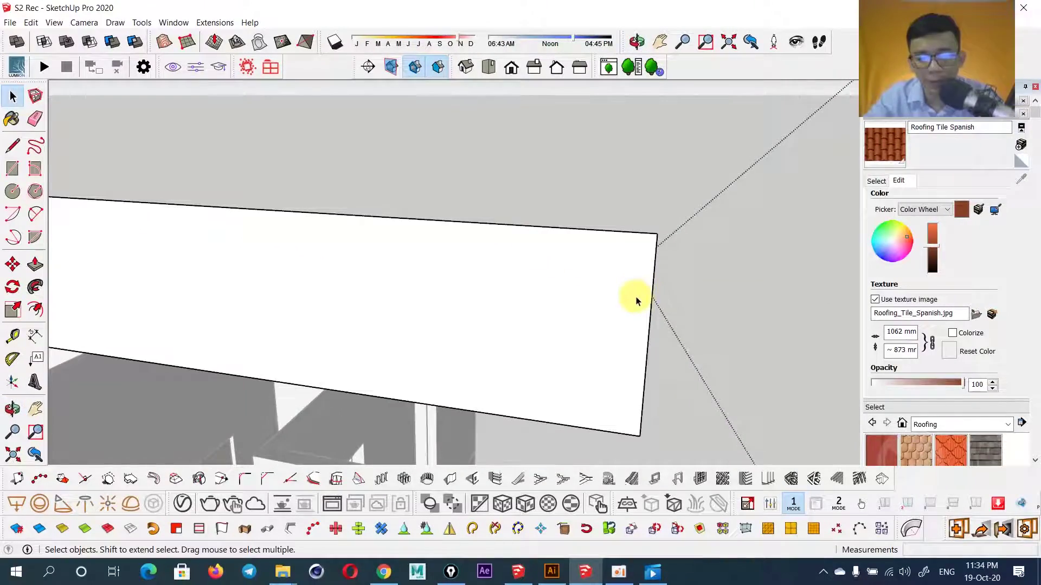
key(l)
click(657, 233)
text(25)
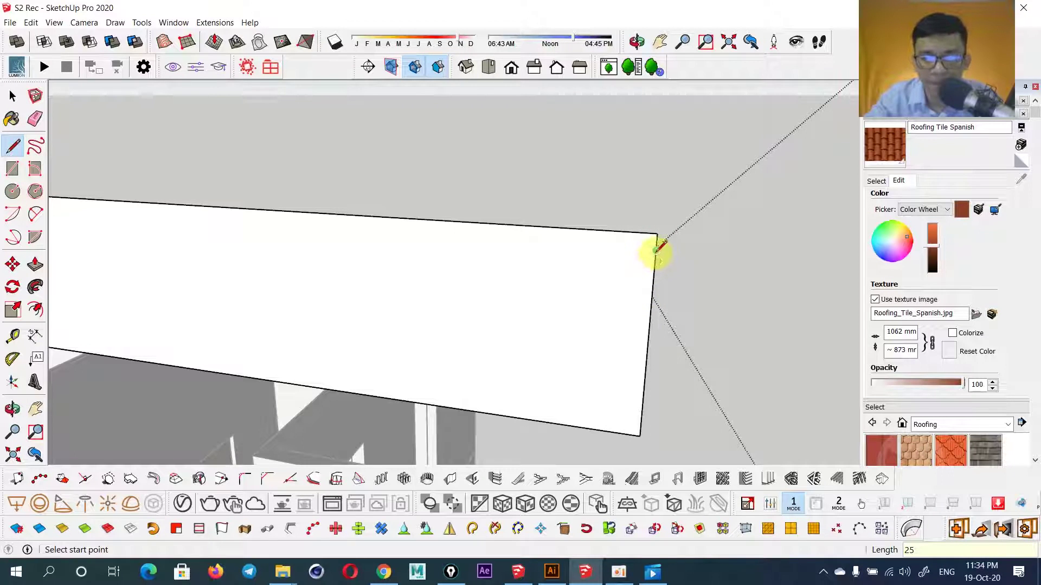
click(656, 249)
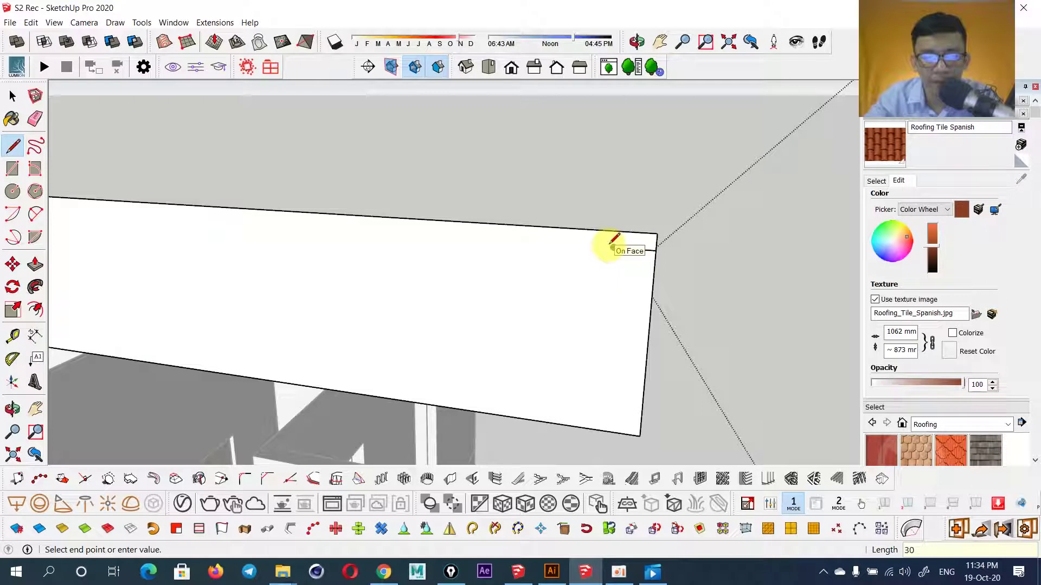
click(614, 247)
key(ctrl+z)
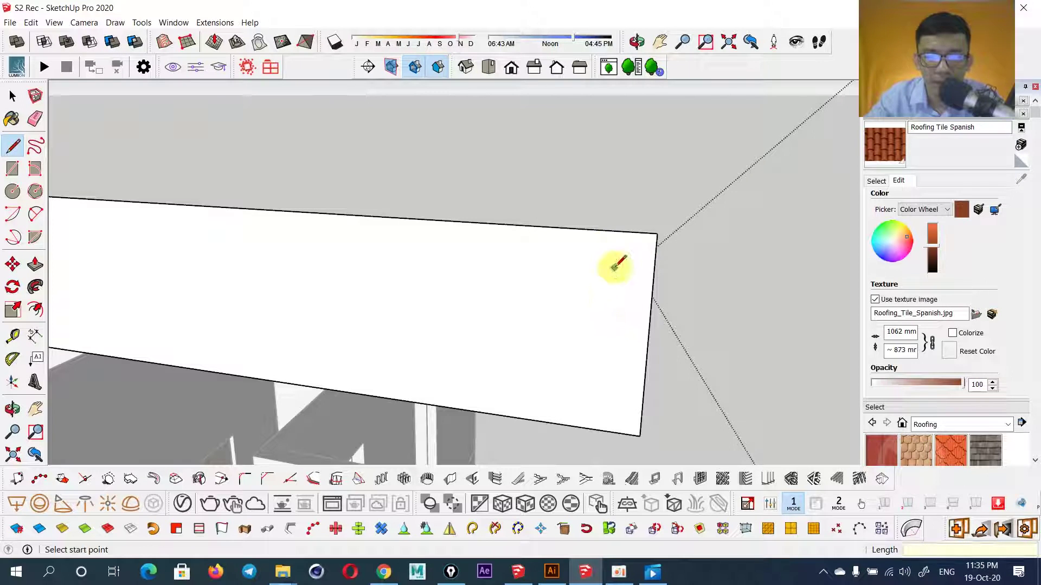
click(656, 251)
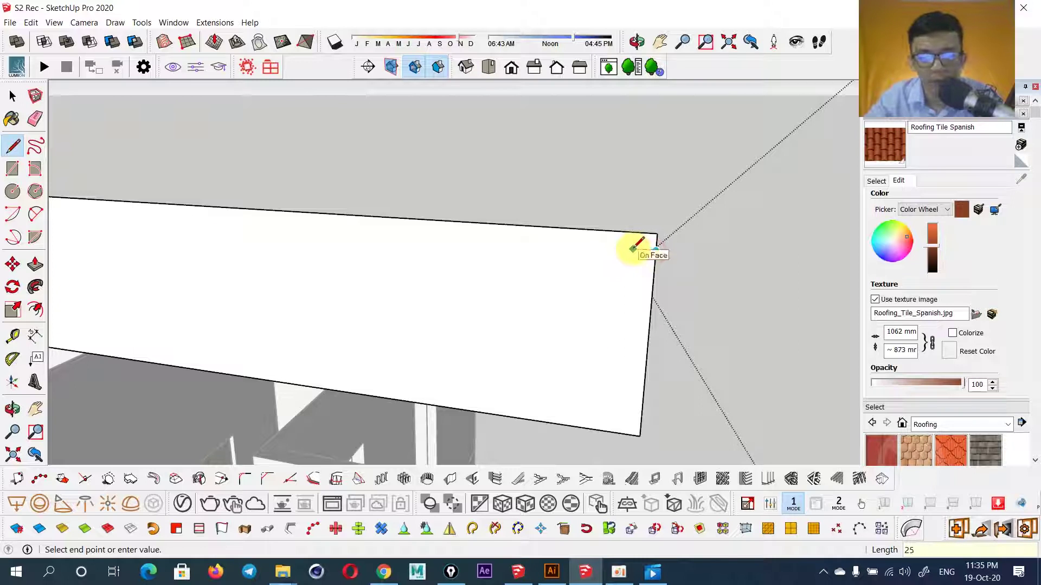
key(Escape)
- Draw the stepped cornice profile lines down the fascia end face, cancelling unfinished segments
click(657, 234)
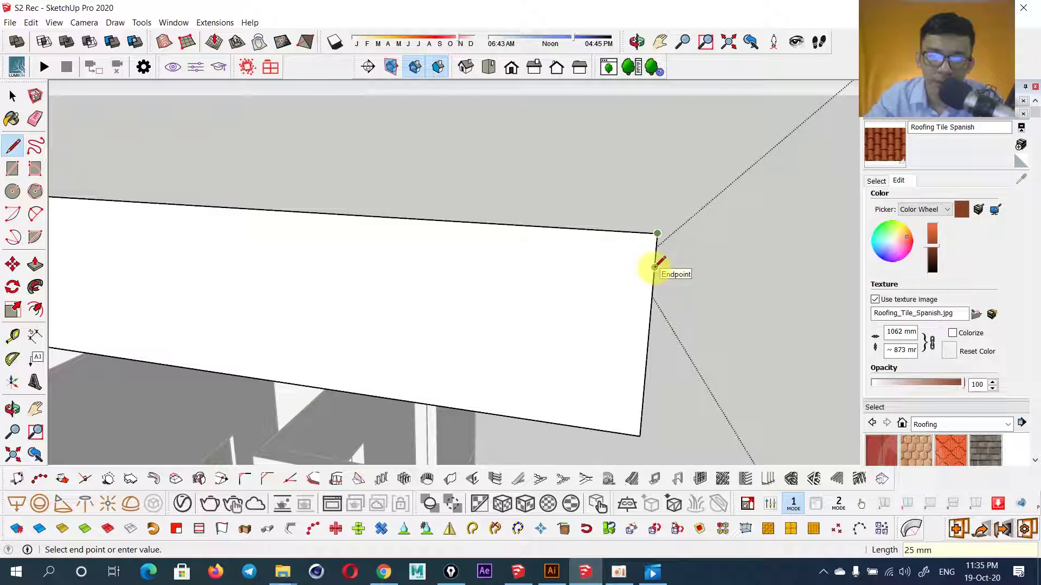
click(654, 266)
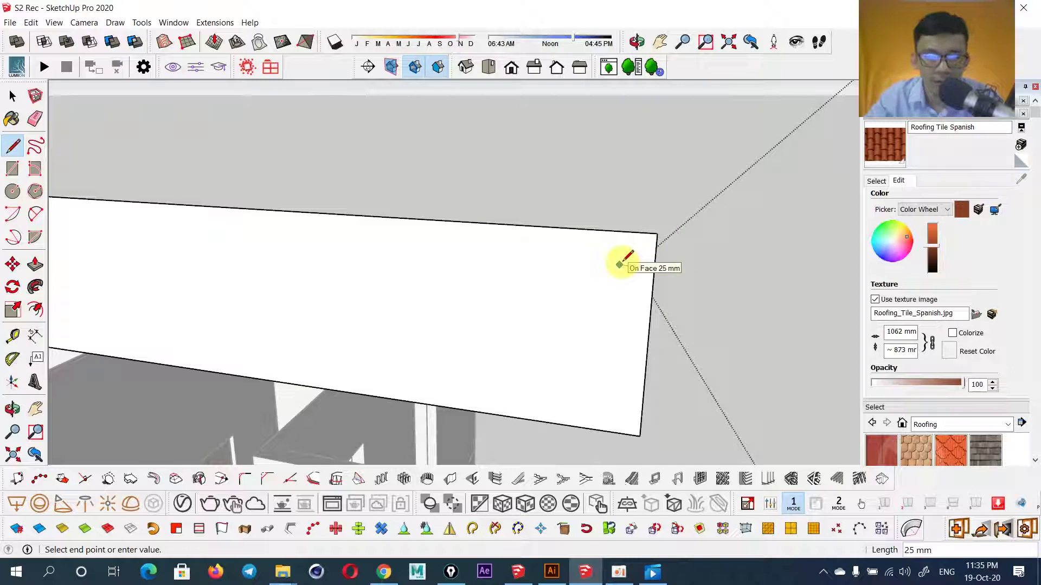
text(25)
click(620, 264)
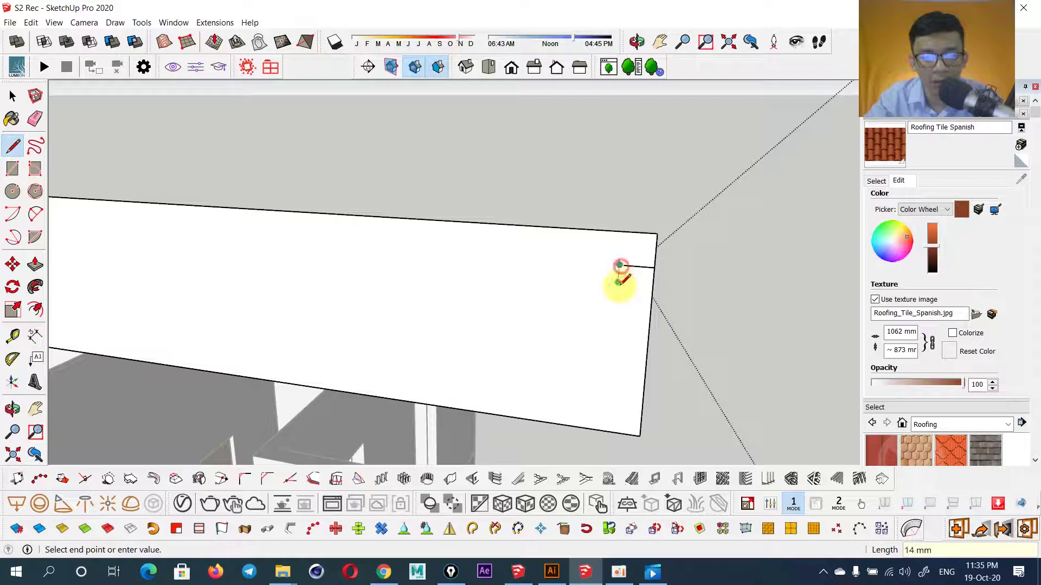
click(614, 332)
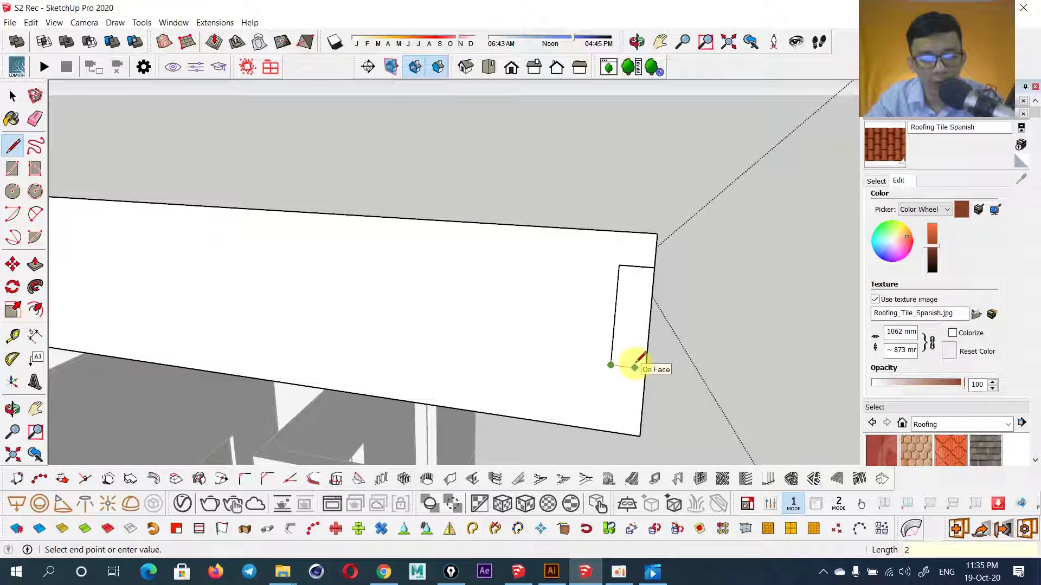
key(Escape)
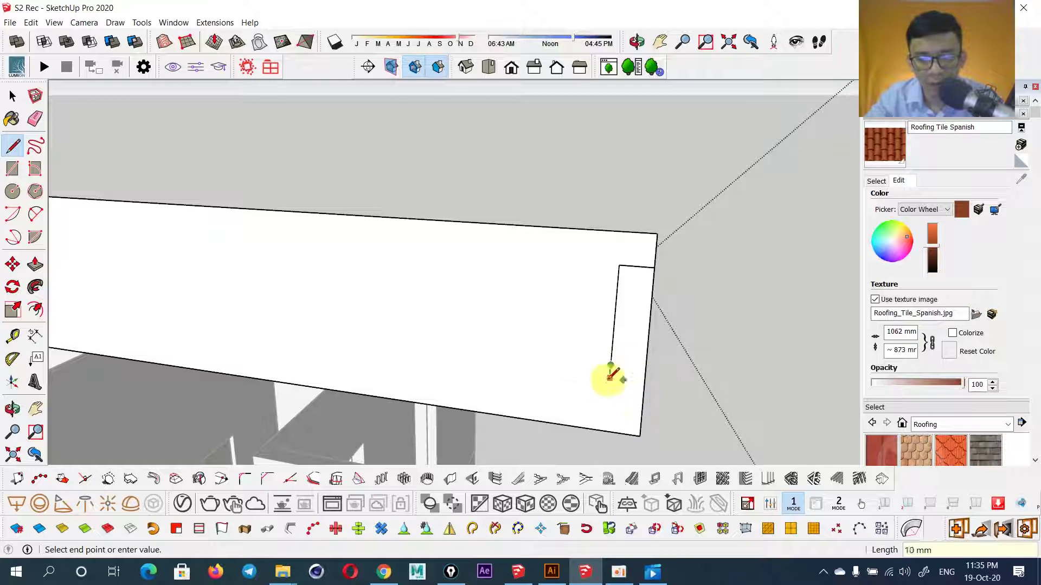
key(Escape)
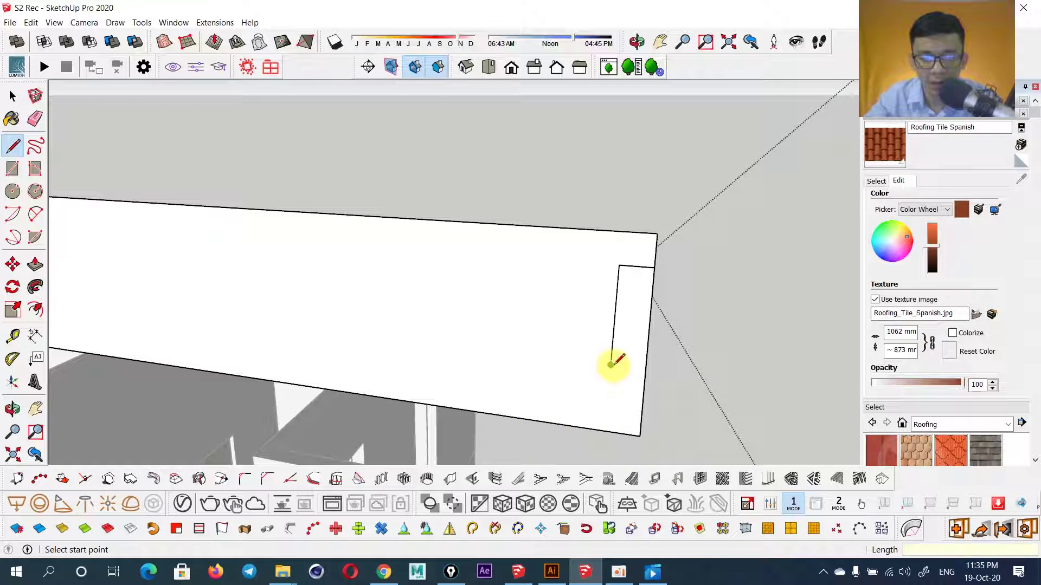
click(613, 330)
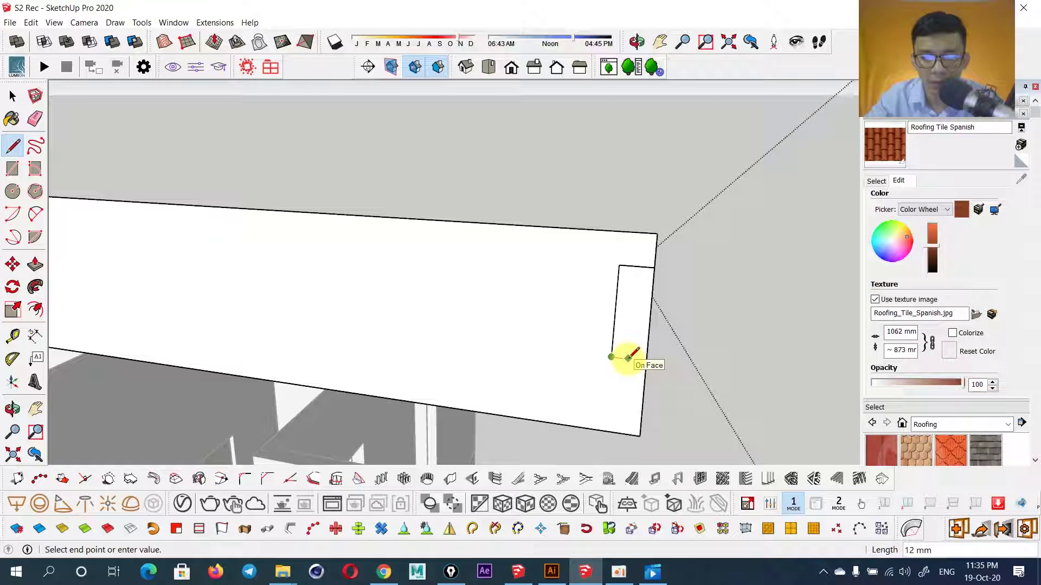
click(628, 357)
key(e)
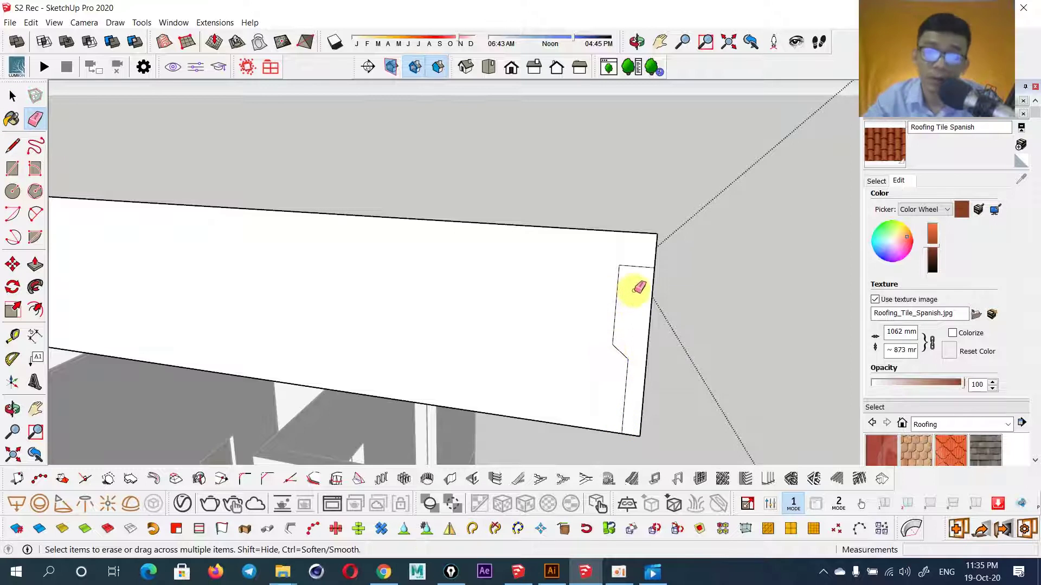
- Move the vertical profile edge 10 mm along the red axis
key(space)
click(619, 282)
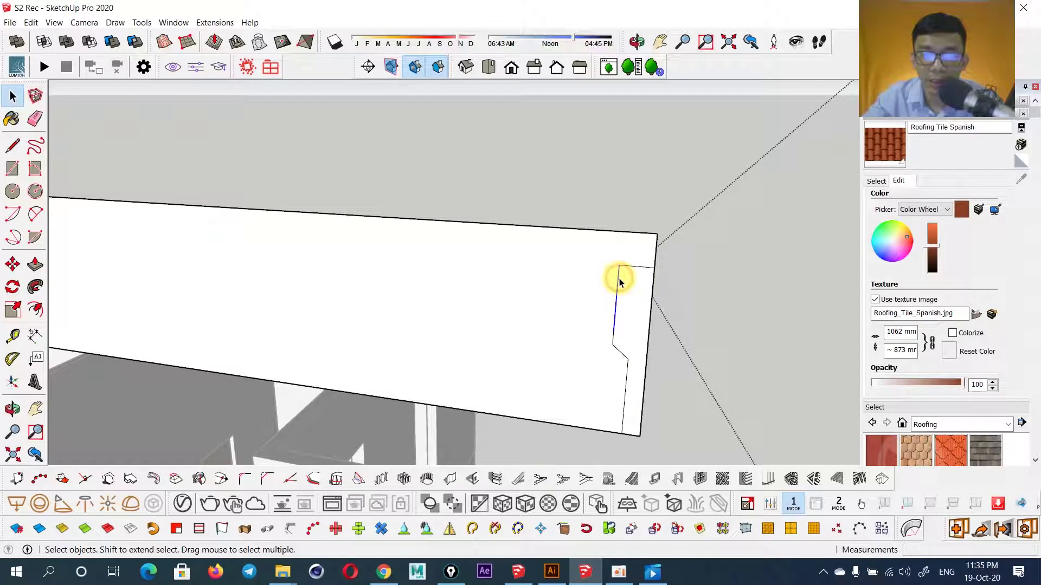
key(m)
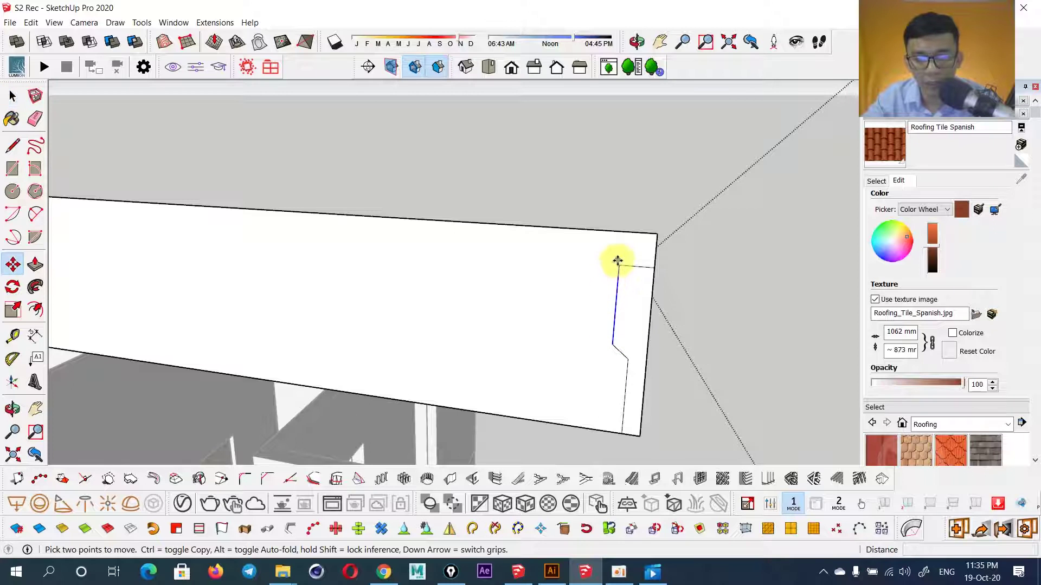
click(619, 266)
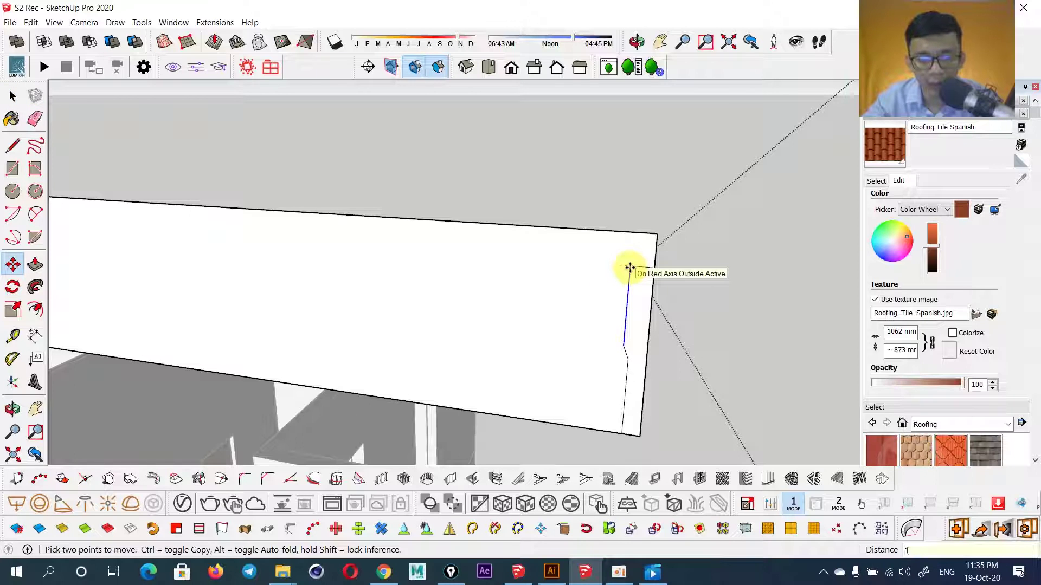
text(0)
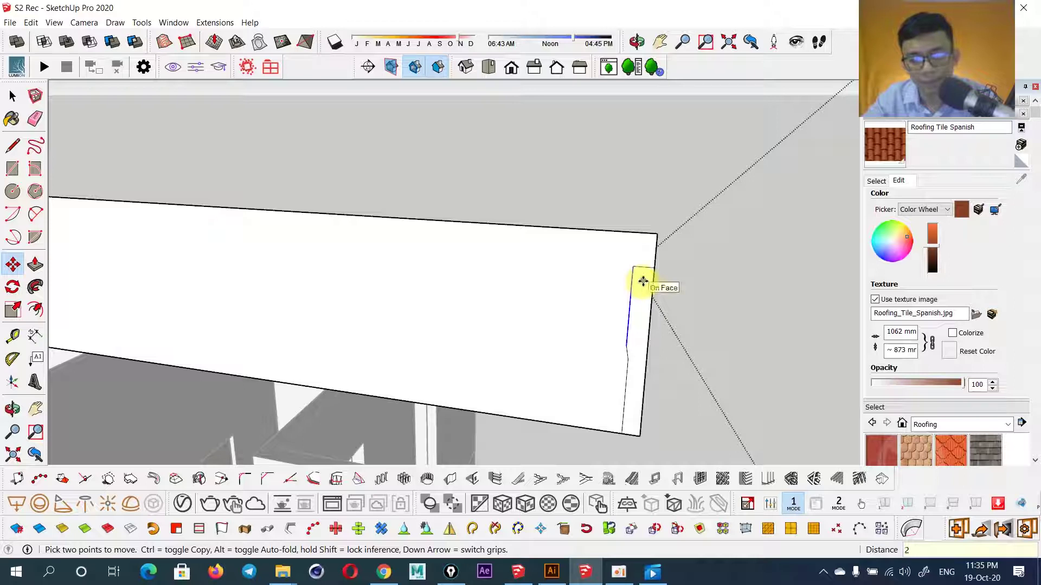
key(Return)
key(space)
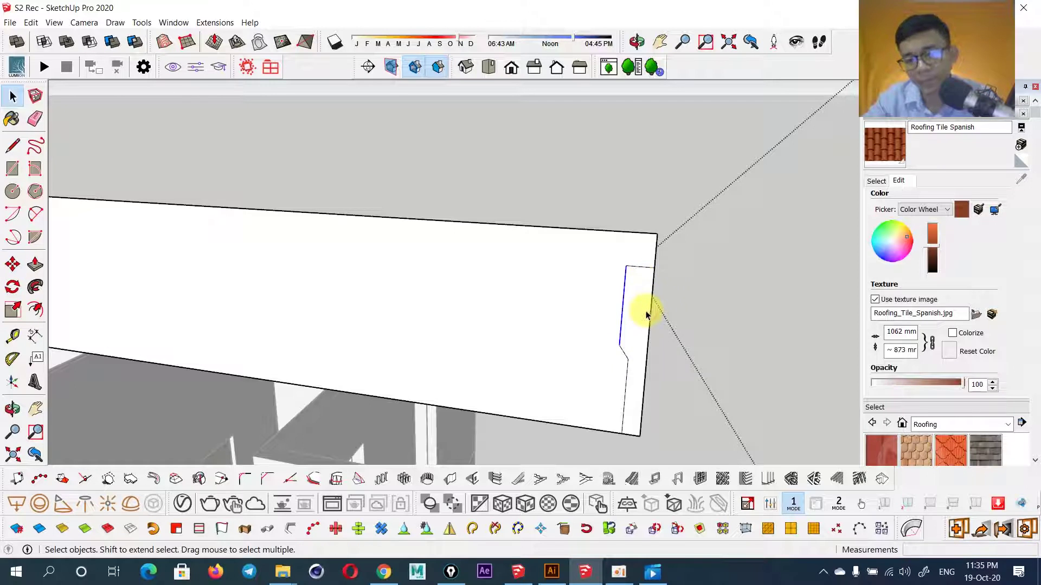
- Select the tiled roof top face, then orbit beneath the eave to the fascia end
mouse_move(642, 281)
middle_down()
mouse_move(640, 312)
mouse_move(557, 280)
mouse_move(594, 275)
middle_up()
click(594, 279)
click(36, 287)
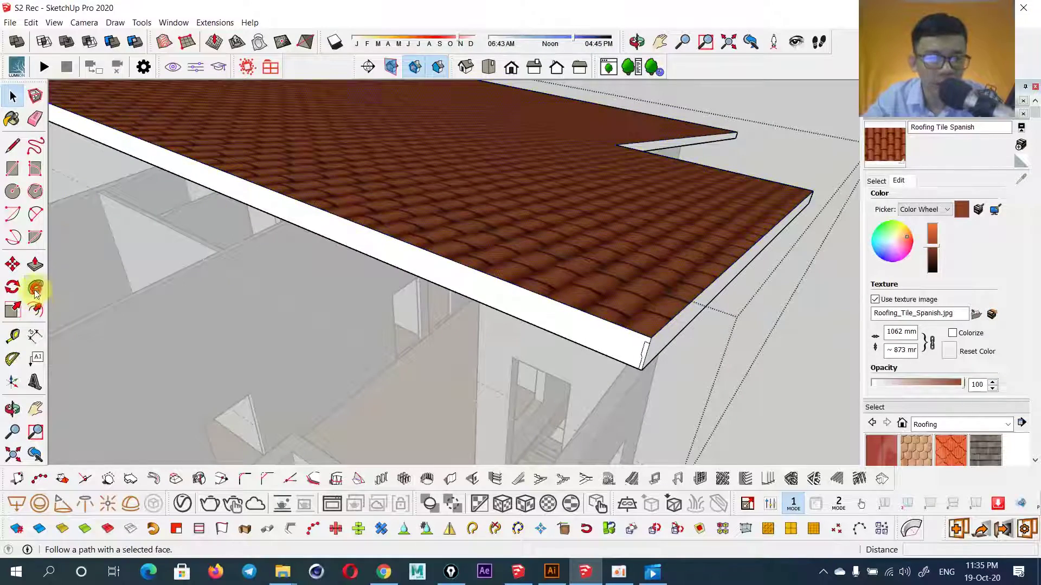
mouse_move(674, 376)
middle_down()
mouse_move(709, 302)
mouse_move(632, 345)
mouse_move(636, 353)
middle_up()
scroll(542, 332, up, 2)
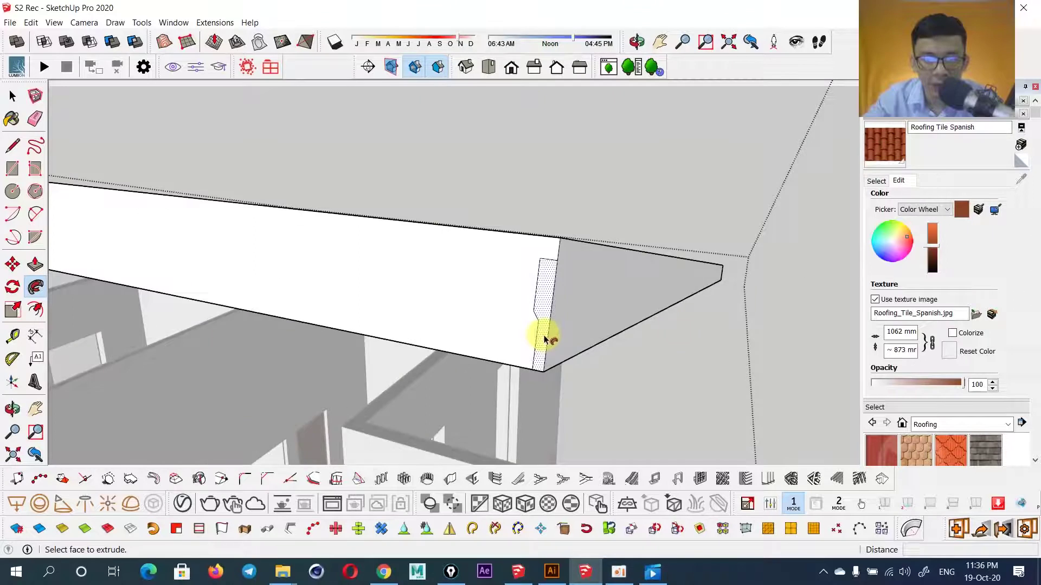
middle_drag(542, 332, 577, 332)
scroll(526, 321, up, 2)
key(space)
- Shift the short vertical fascia edge 8 mm, then select the roof top face as the path
click(529, 324)
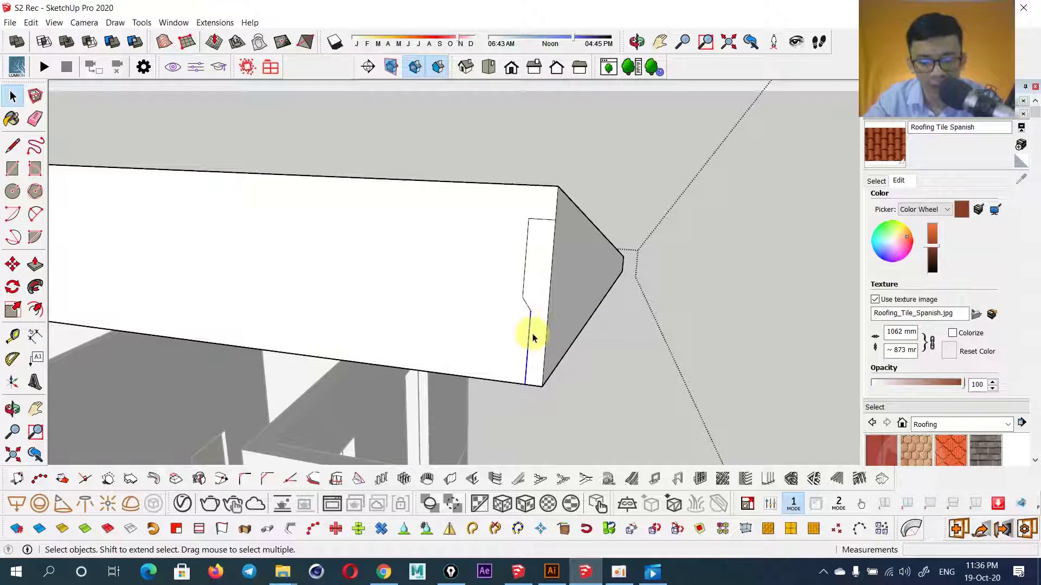
key(m)
click(530, 312)
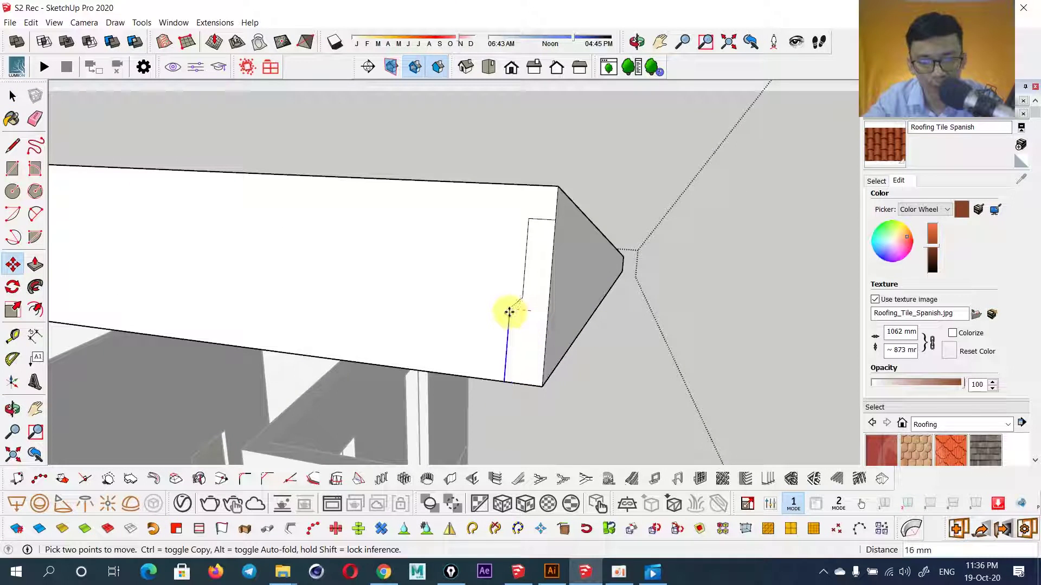
click(509, 312)
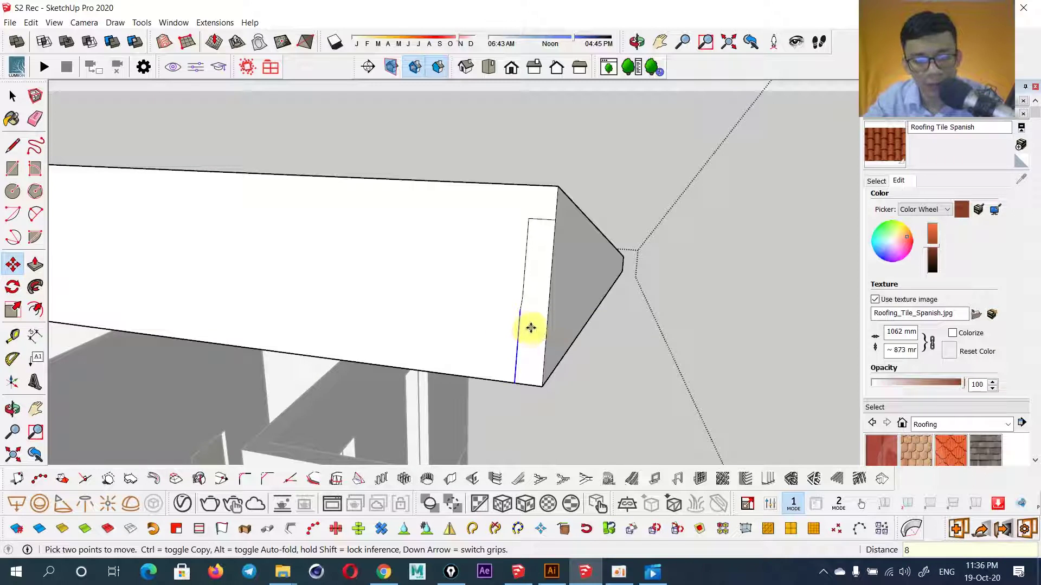
key(space)
mouse_move(506, 233)
middle_down()
mouse_move(487, 270)
mouse_move(518, 189)
middle_up()
click(518, 190)
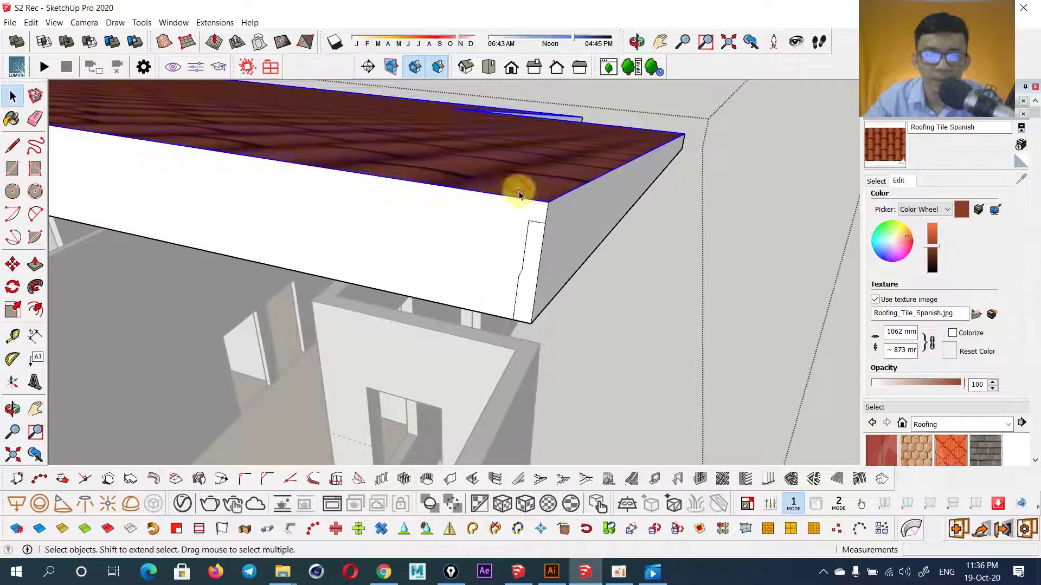
- Sweep the cornice profile along the roof edge with Follow Me
click(35, 286)
mouse_move(534, 253)
middle_down()
mouse_move(600, 172)
mouse_move(496, 144)
mouse_move(561, 260)
middle_up()
scroll(561, 259, up, 2)
scroll(561, 260, up, 2)
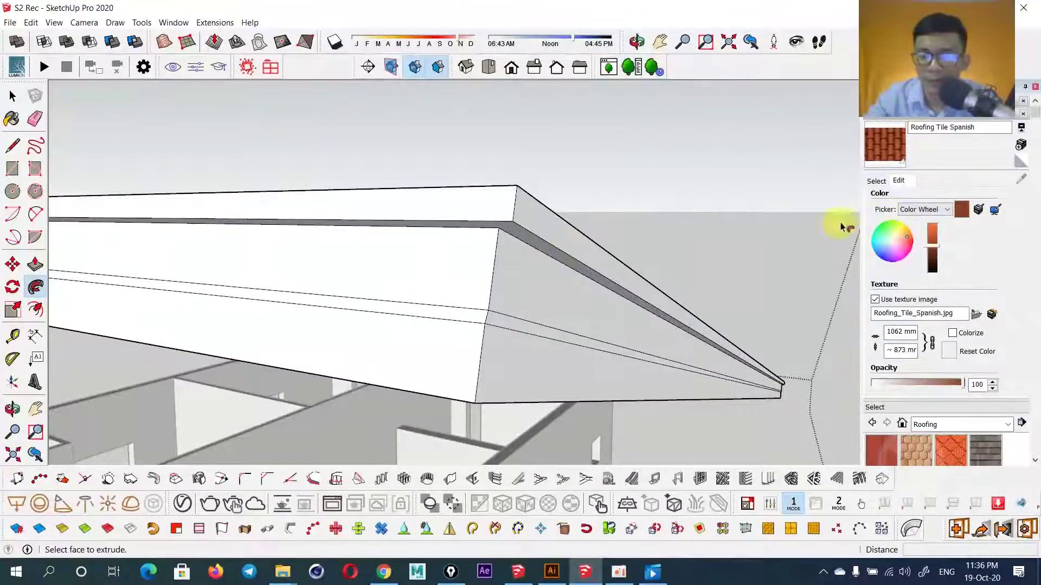
- Sample the Spanish roofing tile material from the roof and paint the roof edge strip
click(877, 182)
click(1022, 181)
mouse_move(589, 219)
middle_down()
mouse_move(563, 270)
mouse_move(547, 224)
middle_up()
click(547, 224)
mouse_move(554, 322)
middle_down()
mouse_move(540, 364)
mouse_move(552, 329)
mouse_move(587, 309)
mouse_move(671, 349)
mouse_move(428, 369)
mouse_move(355, 327)
mouse_move(372, 330)
middle_up()
click(249, 222)
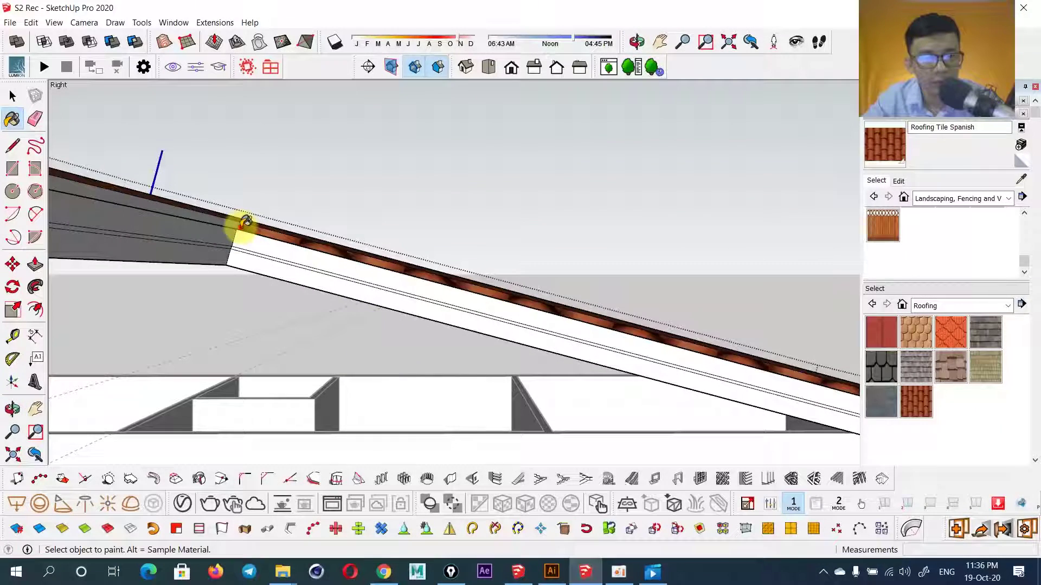
- Paint the thin face atop the fascia with the same tile texture
mouse_move(251, 226)
middle_down()
mouse_move(267, 244)
mouse_move(437, 291)
mouse_move(374, 343)
mouse_move(249, 253)
mouse_move(325, 386)
mouse_move(407, 378)
mouse_move(332, 400)
mouse_move(406, 337)
mouse_move(88, 390)
mouse_move(379, 368)
mouse_move(365, 353)
middle_up()
scroll(432, 304, up, 2)
scroll(483, 278, up, 2)
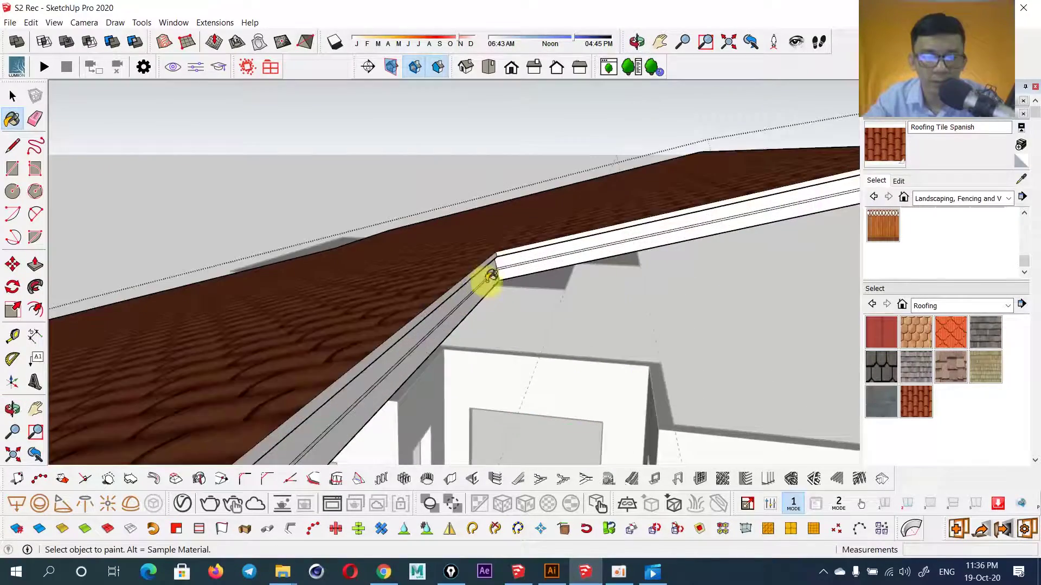
scroll(508, 245, up, 2)
click(508, 245)
key(space)
scroll(471, 211, down, 5)
scroll(477, 166, down, 3)
scroll(493, 195, down, 3)
- Change the Spanish tile texture width to 762, then 562 mm, and inspect the roof above and below
key(e)
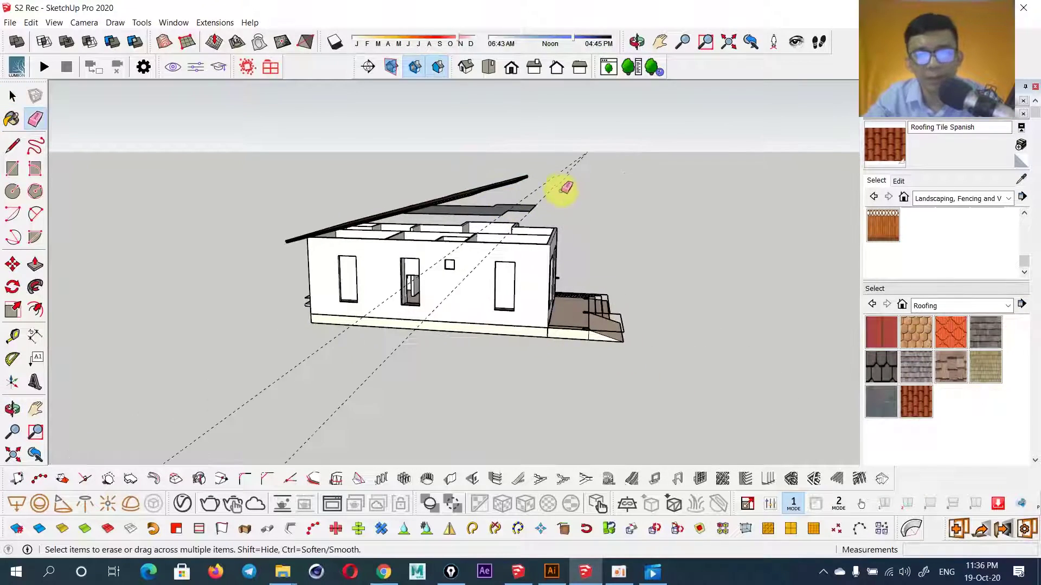
mouse_move(554, 172)
middle_down()
mouse_move(786, 234)
mouse_move(590, 242)
mouse_move(571, 205)
mouse_move(475, 214)
mouse_move(396, 193)
mouse_move(530, 186)
mouse_move(636, 260)
mouse_move(557, 242)
mouse_move(572, 258)
mouse_move(551, 225)
mouse_move(529, 288)
mouse_move(530, 262)
mouse_move(552, 235)
mouse_move(574, 250)
mouse_move(563, 180)
mouse_move(555, 282)
mouse_move(587, 314)
mouse_move(553, 279)
middle_up()
scroll(571, 205, up, 3)
scroll(619, 276, up, 2)
key(space)
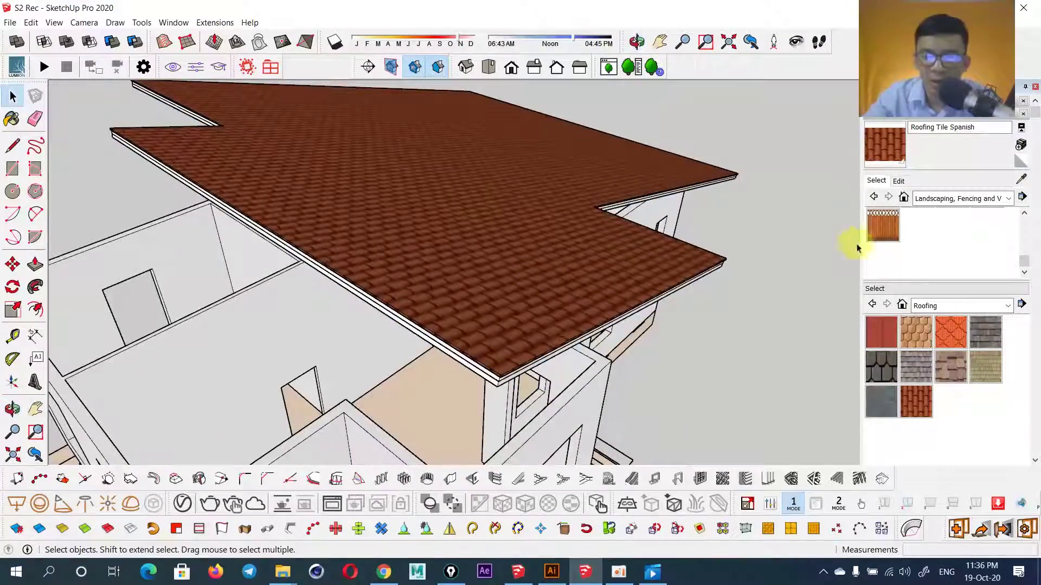
click(898, 180)
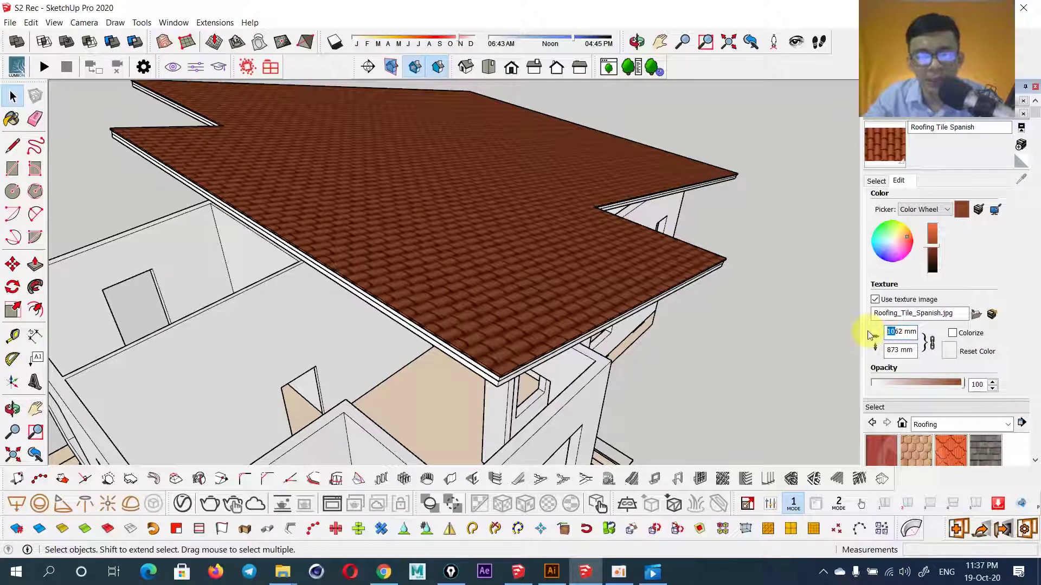
text(7)
middle_drag(457, 190, 632, 258)
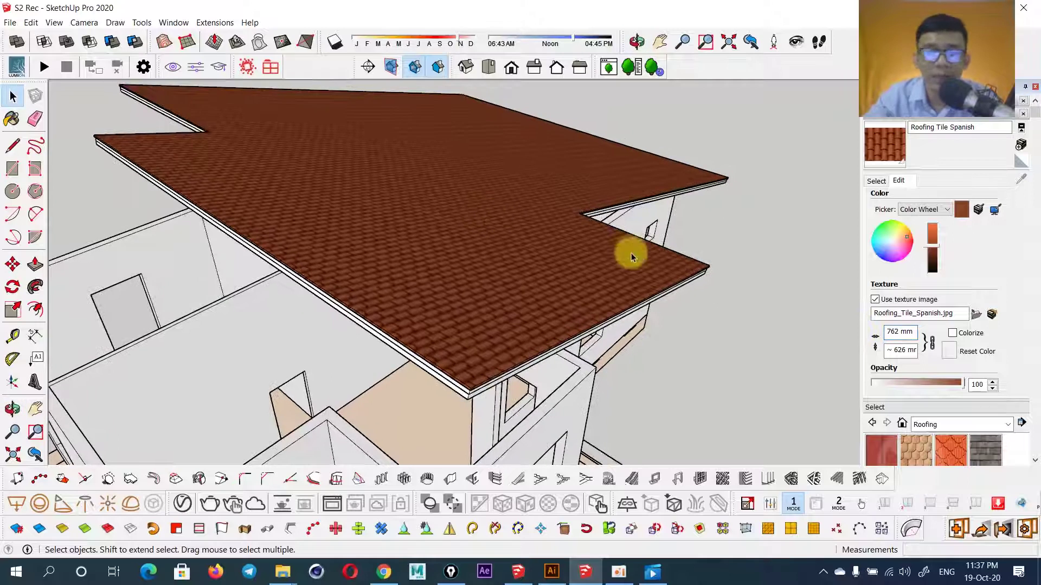
scroll(572, 236, down, 3)
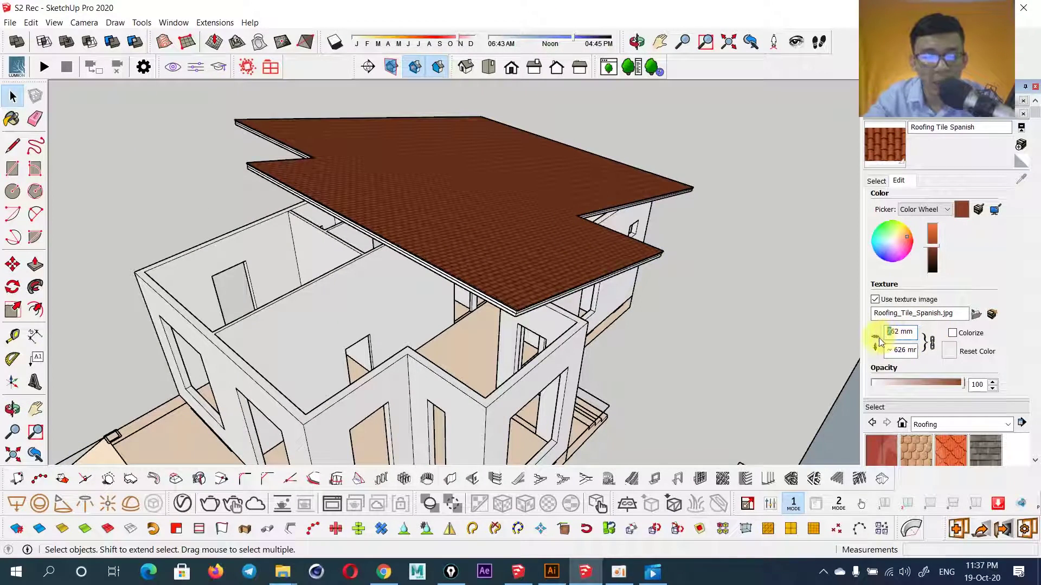
mouse_move(548, 237)
middle_down()
mouse_move(516, 144)
mouse_move(509, 274)
mouse_move(502, 261)
mouse_move(529, 256)
middle_up()
mouse_move(578, 207)
middle_down()
mouse_move(602, 298)
mouse_move(671, 355)
mouse_move(758, 295)
mouse_move(750, 244)
middle_up()
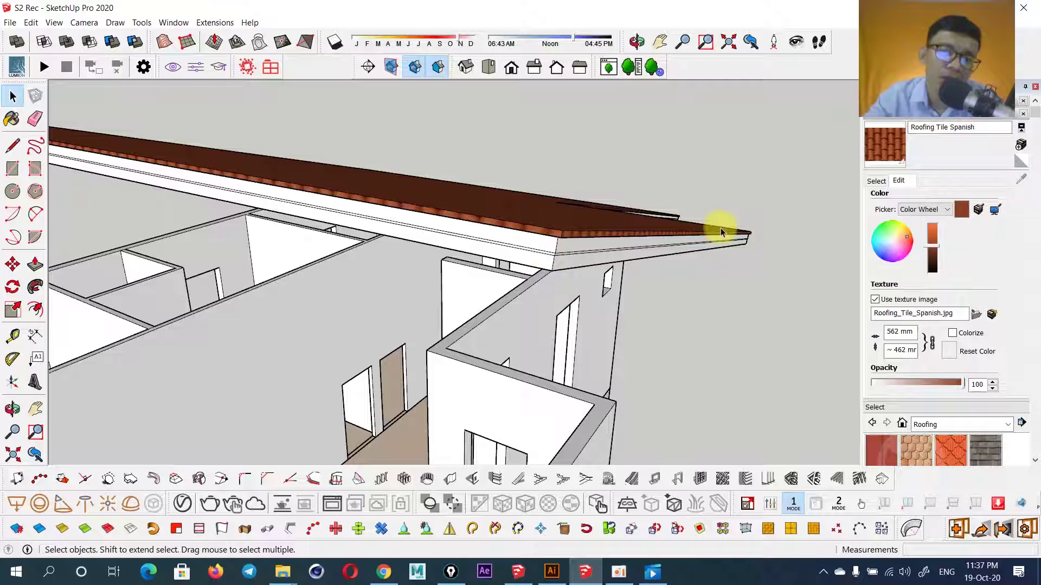
scroll(568, 230, down, 2)
scroll(569, 232, down, 3)
scroll(575, 239, down, 3)
mouse_move(580, 249)
middle_down()
mouse_move(426, 304)
mouse_move(558, 251)
mouse_move(576, 221)
mouse_move(576, 249)
mouse_move(609, 283)
middle_up()
scroll(607, 278, up, 2)
key(t)
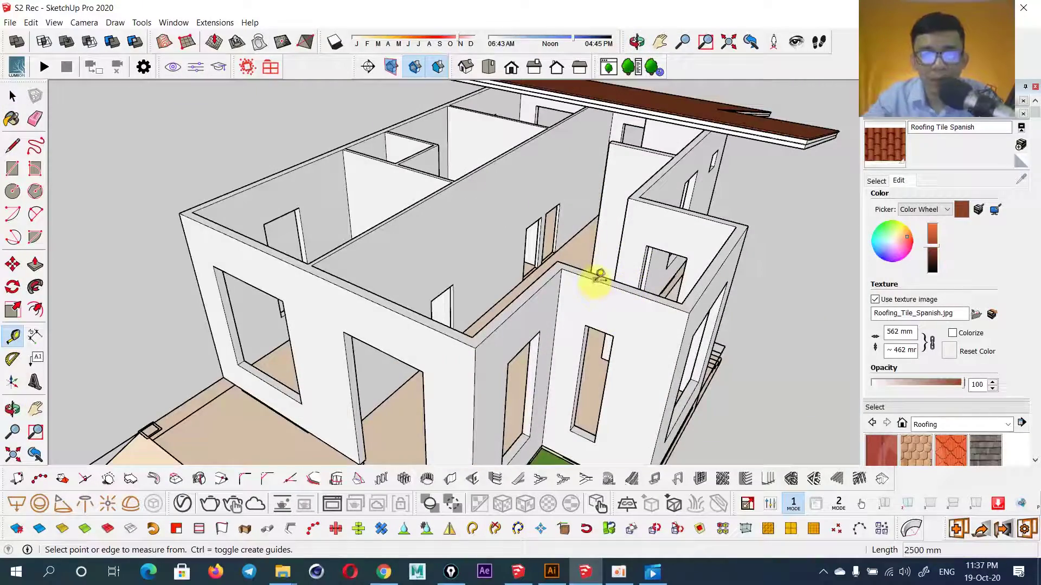
scroll(441, 214, up, 1)
middle_drag(458, 235, 539, 242)
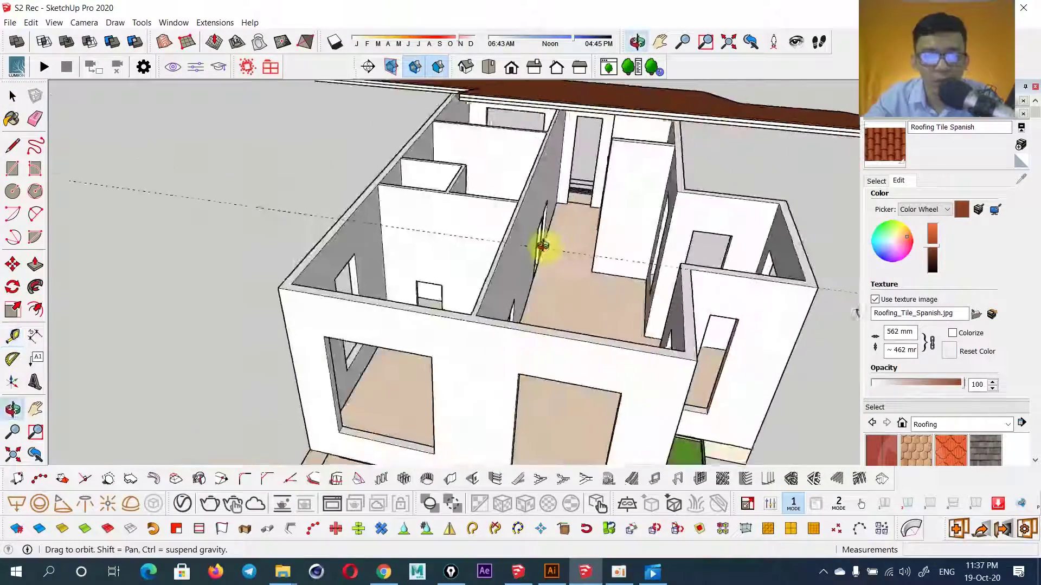
scroll(512, 217, up, 2)
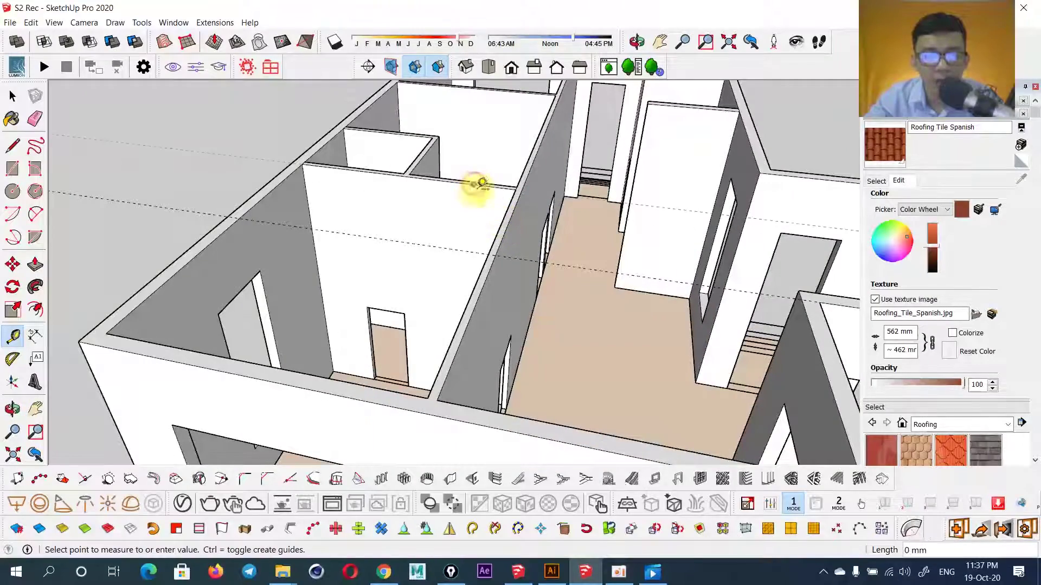
scroll(515, 203, down, 3)
scroll(460, 272, down, 2)
mouse_move(460, 272)
middle_down()
mouse_move(486, 220)
mouse_move(471, 244)
middle_up()
scroll(551, 256, up, 2)
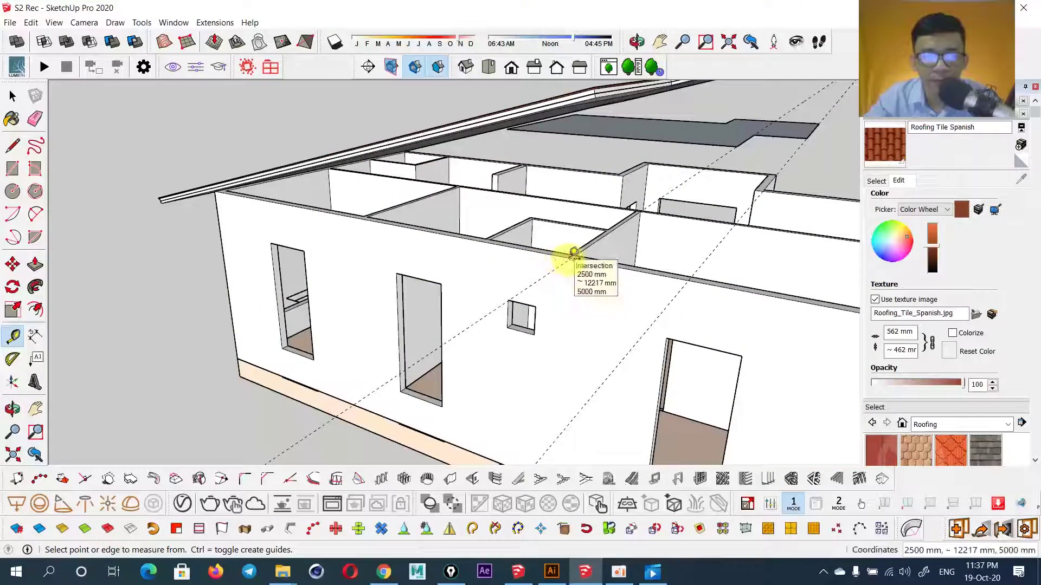
mouse_move(572, 254)
middle_down()
mouse_move(569, 302)
mouse_move(579, 264)
middle_up()
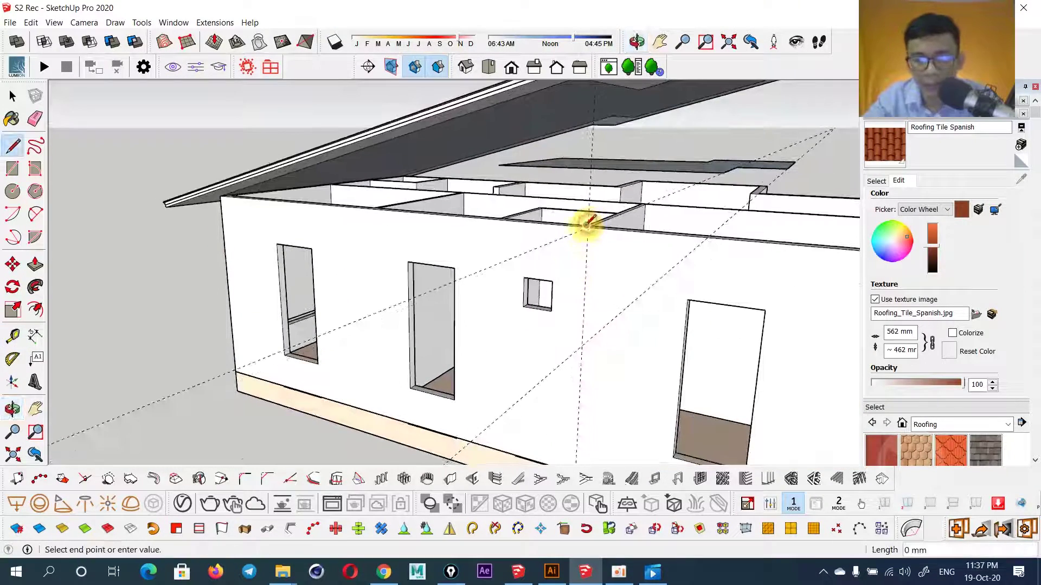
scroll(564, 320, up, 2)
scroll(574, 304, up, 1)
scroll(566, 279, up, 2)
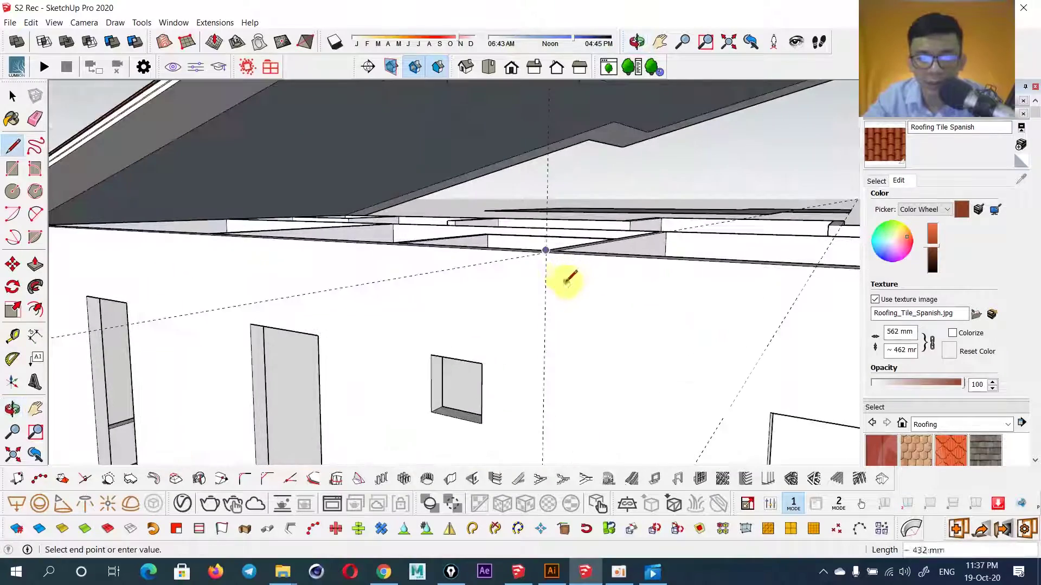
- Trace an edge along the wall top beneath the roof overhang, checking it from below
click(546, 249)
mouse_move(546, 250)
middle_down()
mouse_move(527, 204)
mouse_move(546, 260)
mouse_move(545, 244)
middle_up()
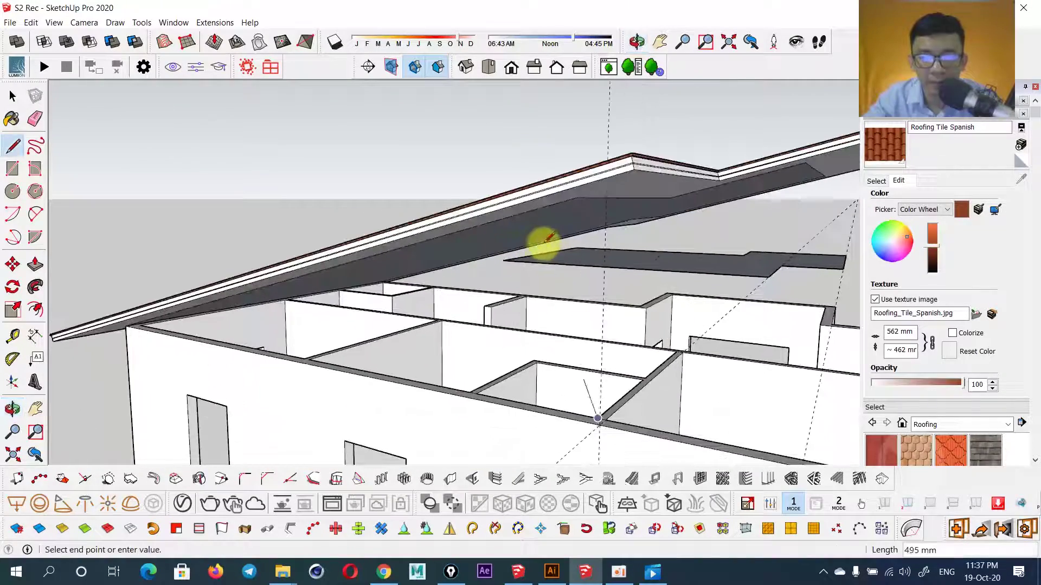
click(126, 326)
mouse_move(585, 378)
middle_down()
mouse_move(630, 332)
mouse_move(656, 330)
mouse_move(725, 396)
mouse_move(716, 448)
mouse_move(672, 349)
middle_up()
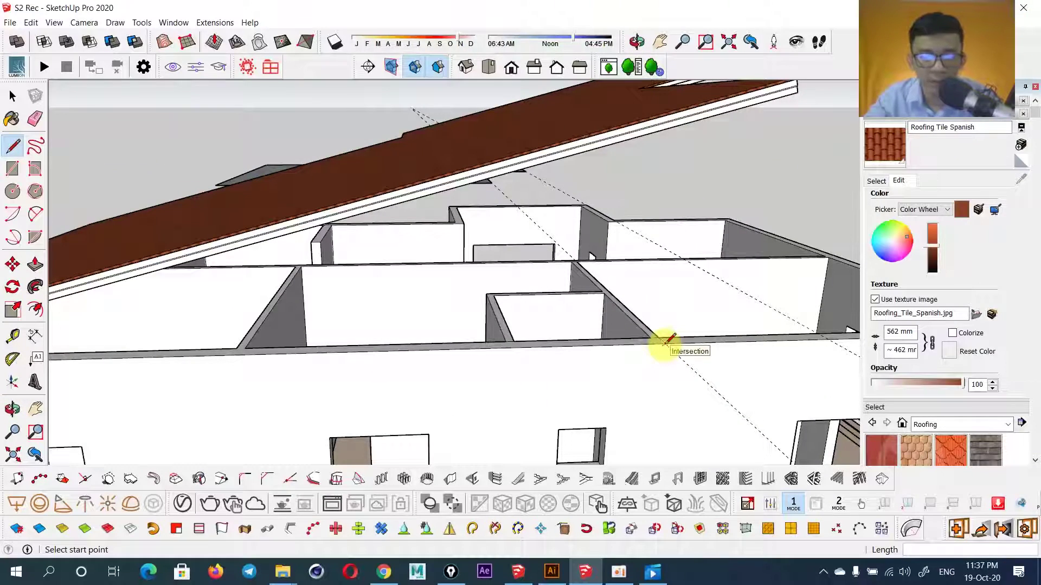
mouse_move(662, 345)
middle_down()
mouse_move(647, 275)
mouse_move(667, 365)
mouse_move(654, 283)
middle_up()
mouse_move(558, 133)
middle_down()
mouse_move(372, 226)
mouse_move(104, 304)
mouse_move(163, 291)
middle_up()
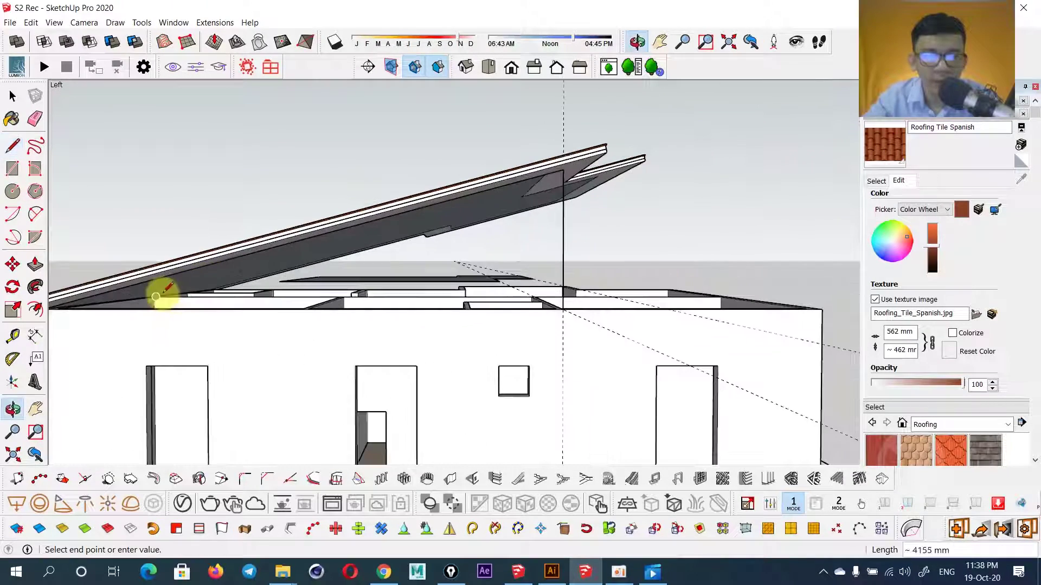
key(space)
mouse_move(527, 332)
middle_down()
mouse_move(407, 423)
mouse_move(291, 407)
middle_up()
key(p)
click(278, 387)
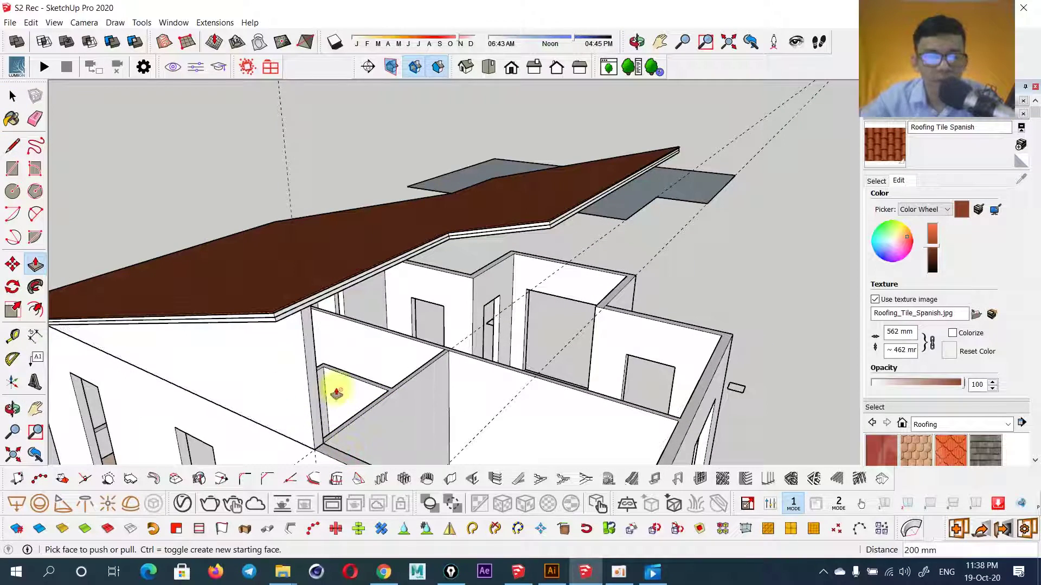
- Push/Pull the thin wall face under the roof to thicken it
mouse_move(317, 243)
middle_down()
mouse_move(353, 195)
mouse_move(343, 321)
mouse_move(483, 298)
mouse_move(569, 261)
mouse_move(528, 349)
mouse_move(295, 331)
middle_up()
scroll(323, 359, up, 3)
key(space)
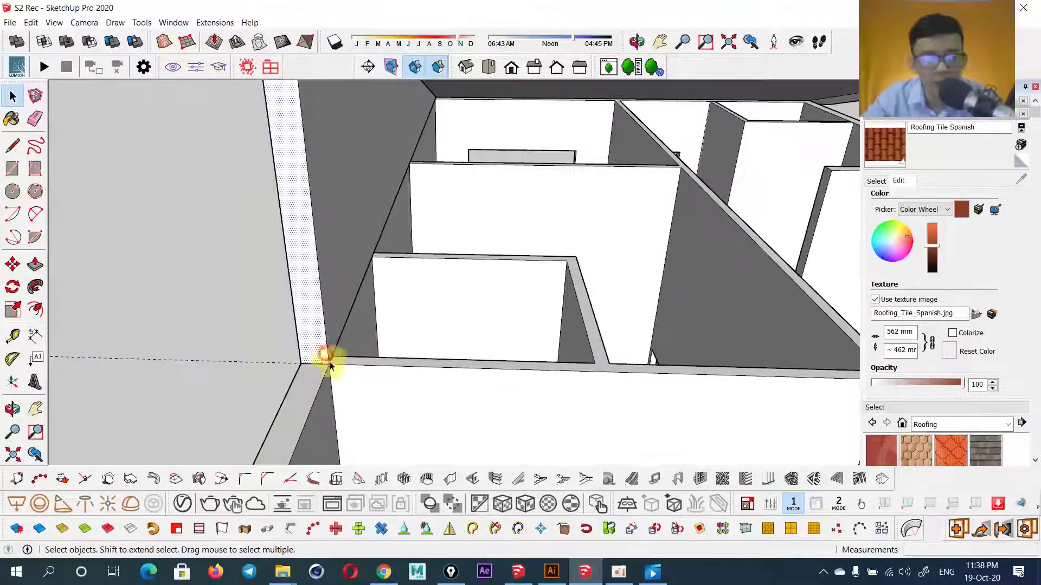
scroll(325, 360, up, 4)
key(m)
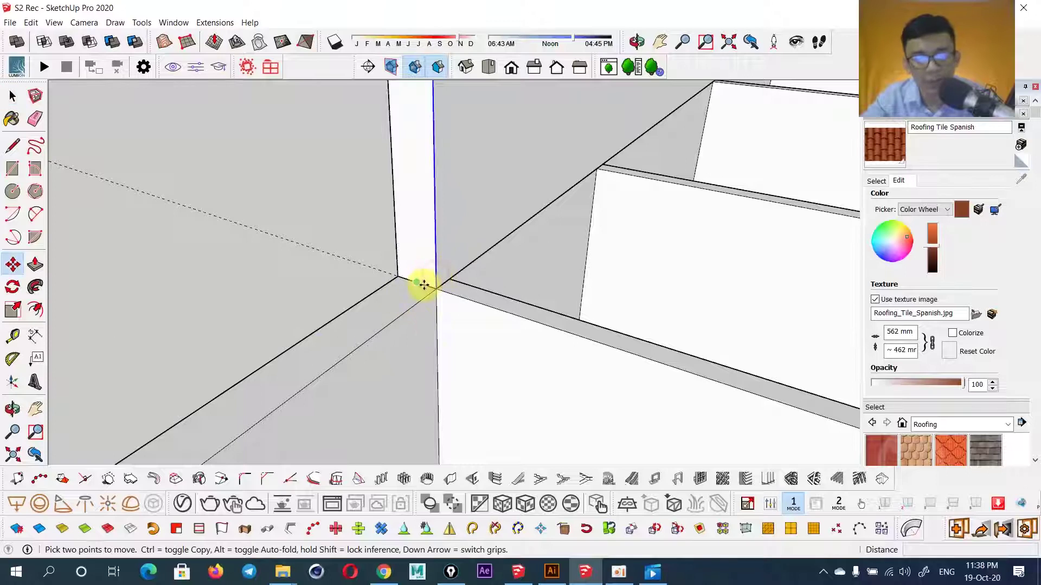
scroll(439, 276, down, 2)
key(p)
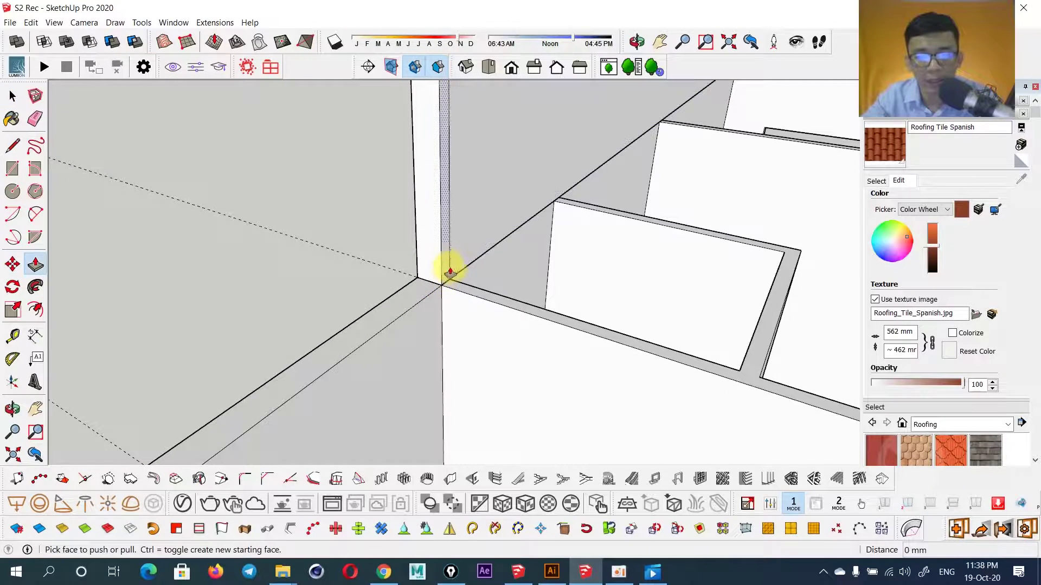
scroll(446, 269, down, 3)
scroll(572, 287, up, 2)
scroll(618, 306, up, 2)
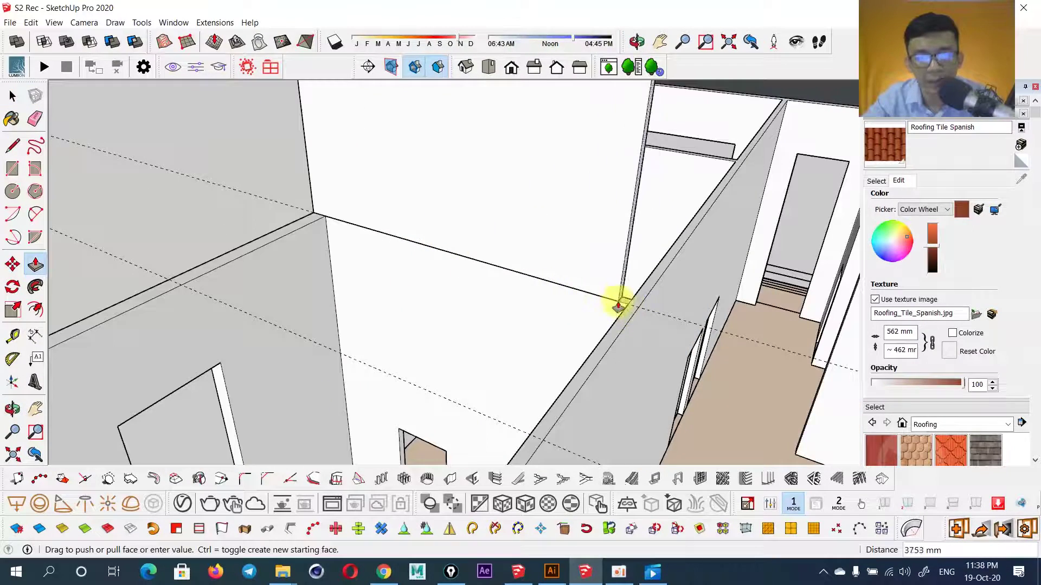
scroll(620, 316, up, 2)
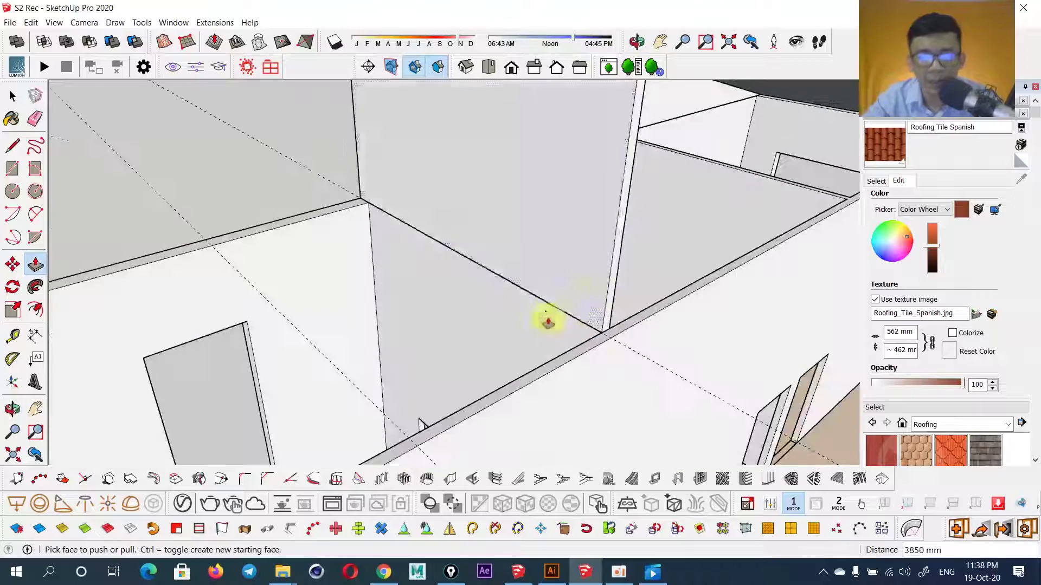
click(585, 358)
- Pull out the wall-end face and push another wall face by -200 mm
click(609, 324)
scroll(596, 331, down, 2)
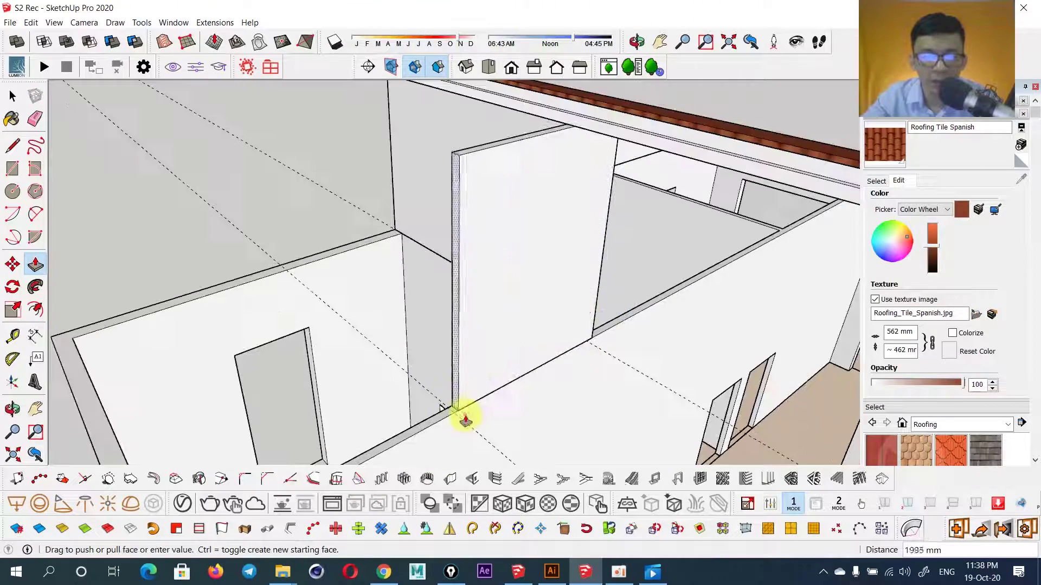
scroll(471, 390, down, 3)
scroll(446, 323, up, 2)
scroll(451, 319, up, 2)
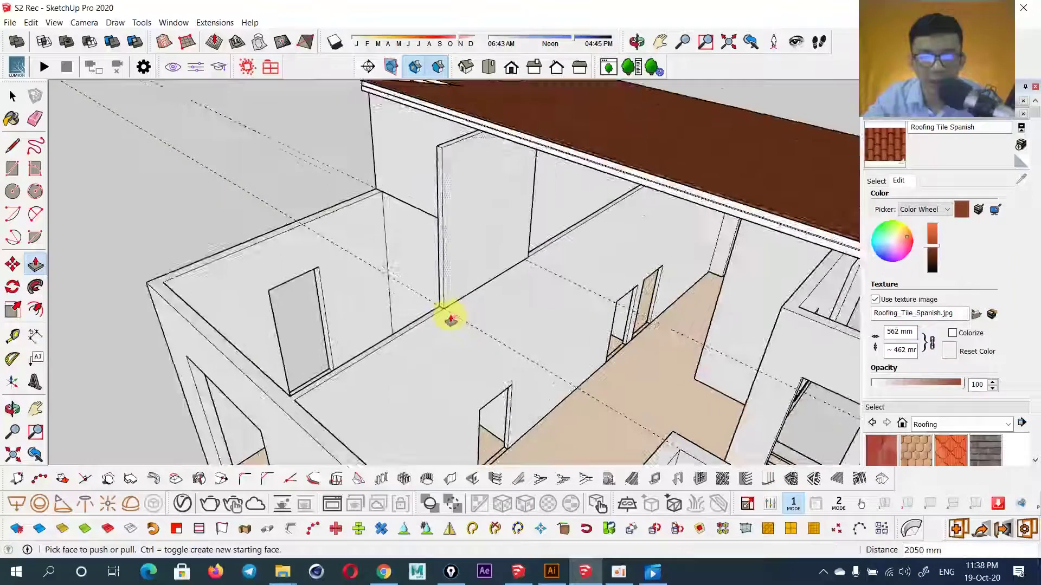
click(444, 300)
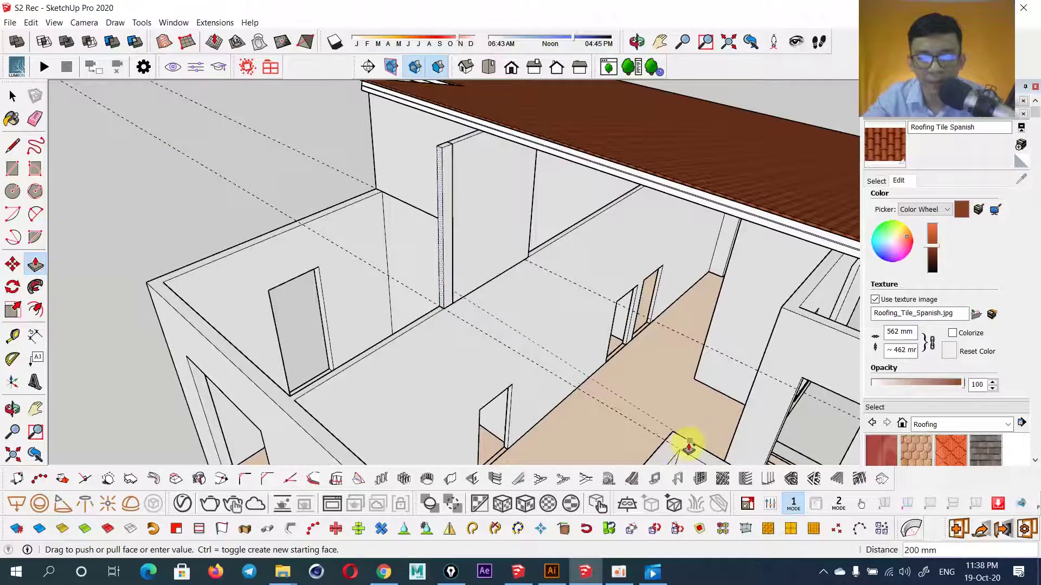
click(447, 287)
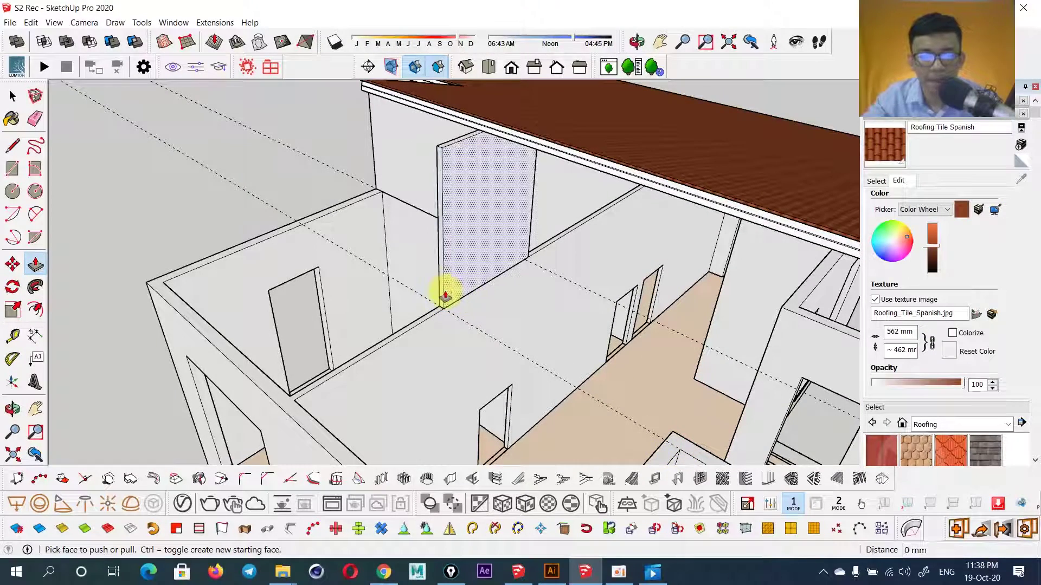
click(690, 446)
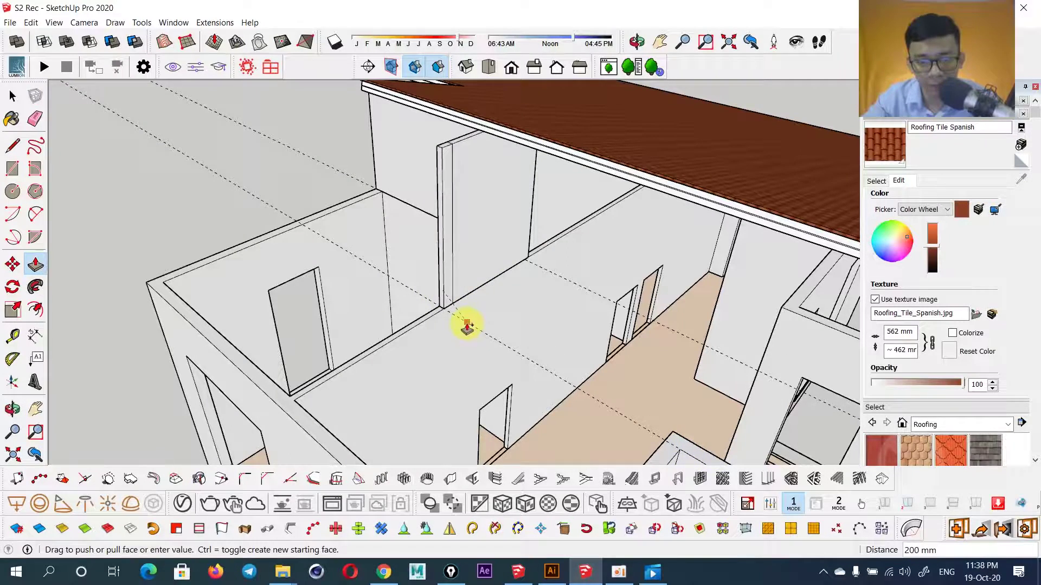
- Raise the wall faces up to meet the underside of the tiled roof
mouse_move(446, 291)
middle_down()
mouse_move(535, 325)
mouse_move(562, 376)
middle_up()
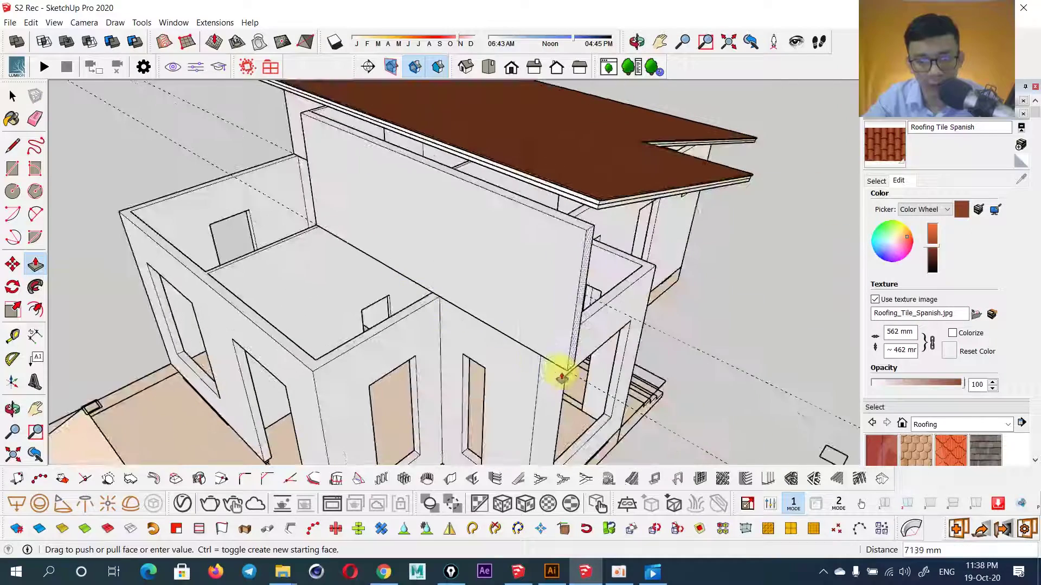
click(534, 336)
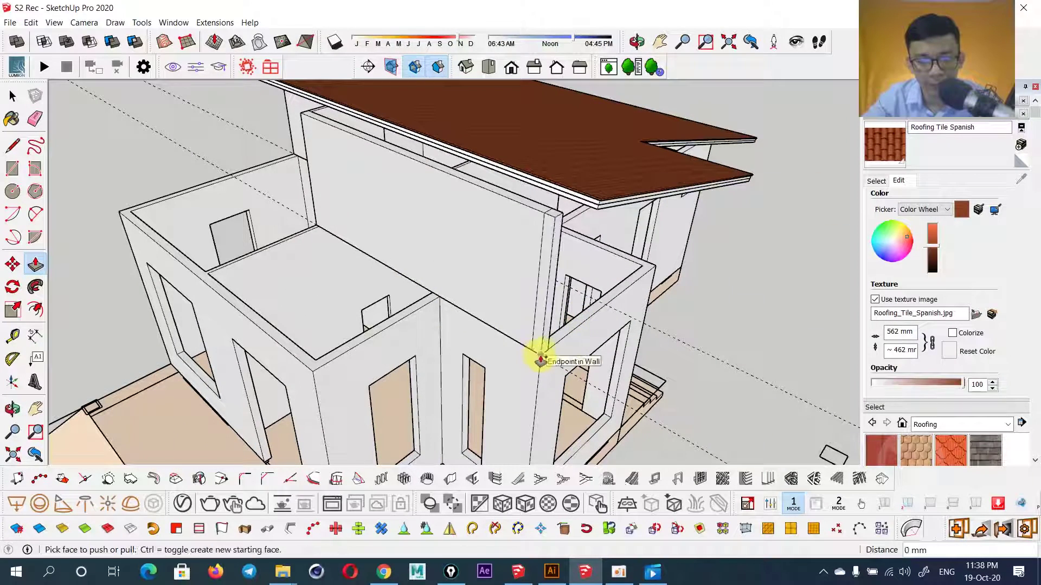
mouse_move(541, 355)
middle_down()
mouse_move(287, 343)
mouse_move(414, 351)
mouse_move(425, 297)
mouse_move(546, 349)
mouse_move(667, 344)
mouse_move(542, 331)
mouse_move(414, 337)
middle_up()
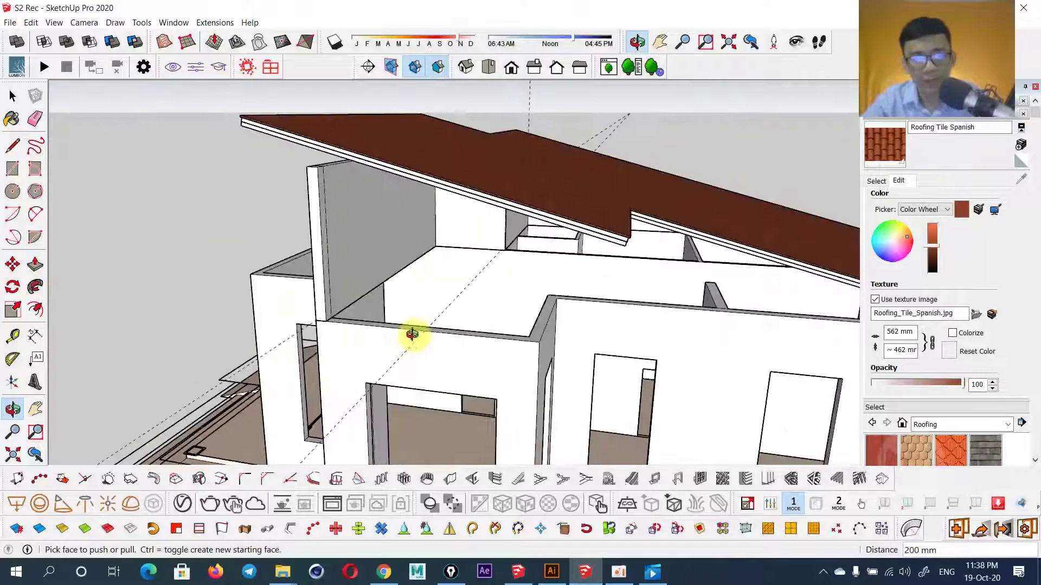
drag(332, 313, 539, 350)
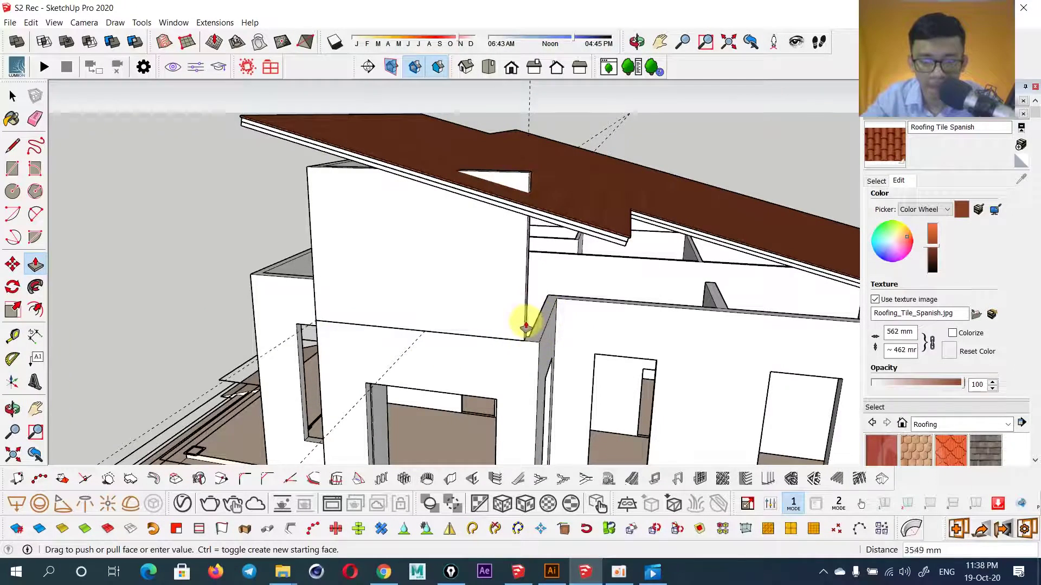
middle_drag(526, 326, 471, 331)
click(523, 310)
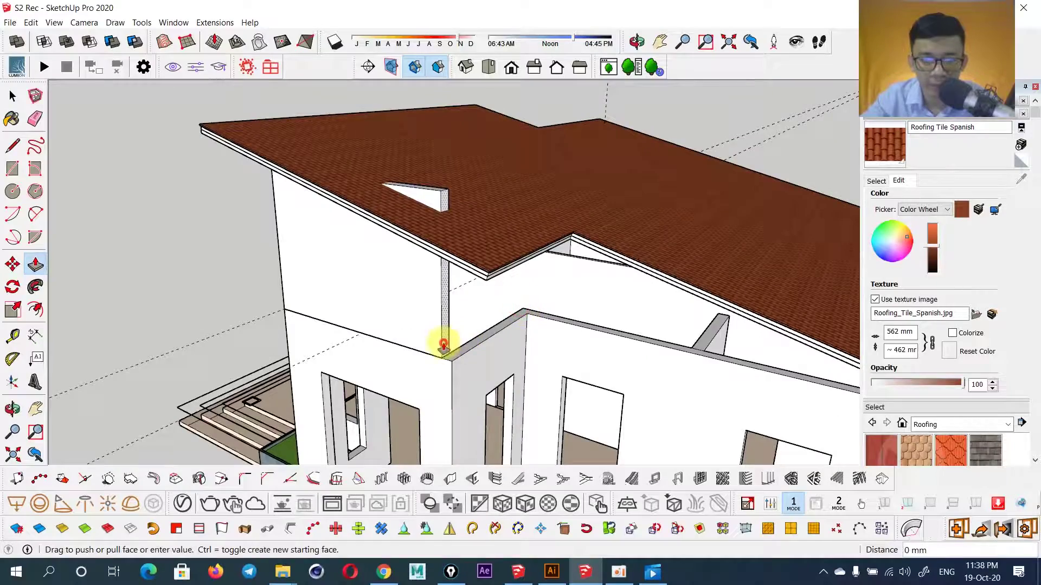
scroll(443, 345, up, 5)
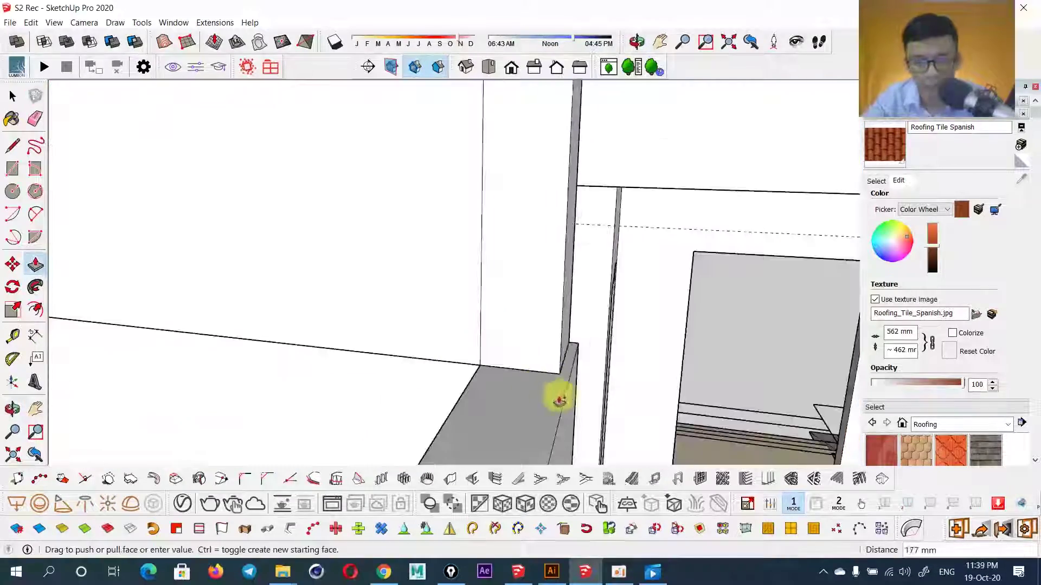
scroll(558, 293, down, 8)
- Raise the top of the gable wall to the roof, then view the walls and eaves
mouse_move(557, 186)
middle_down()
mouse_move(693, 251)
mouse_move(574, 209)
middle_up()
scroll(705, 248, up, 4)
scroll(499, 249, down, 3)
mouse_move(453, 309)
middle_down()
mouse_move(565, 271)
mouse_move(551, 279)
mouse_move(563, 300)
middle_up()
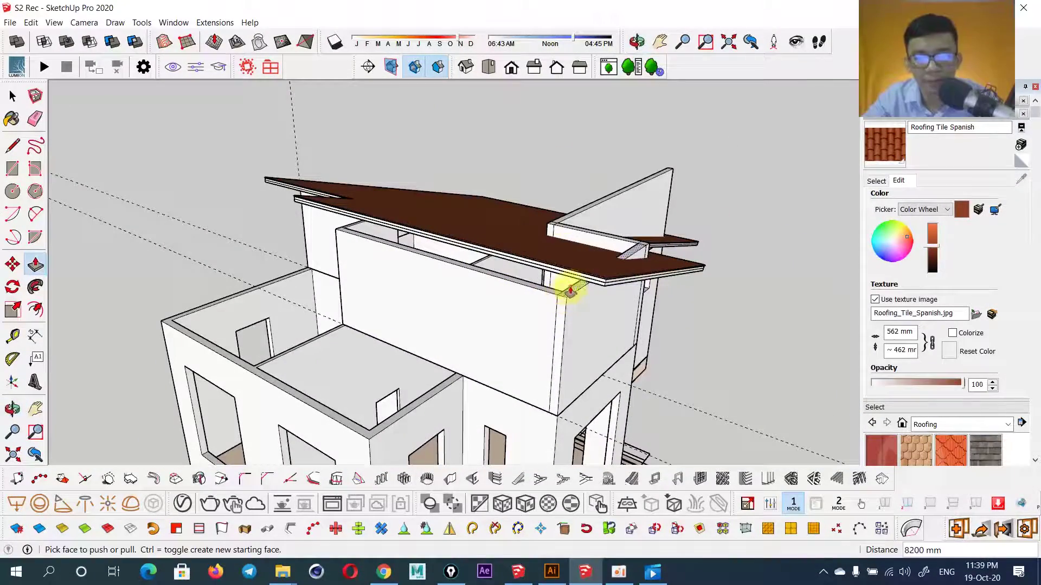
drag(569, 291, 578, 260)
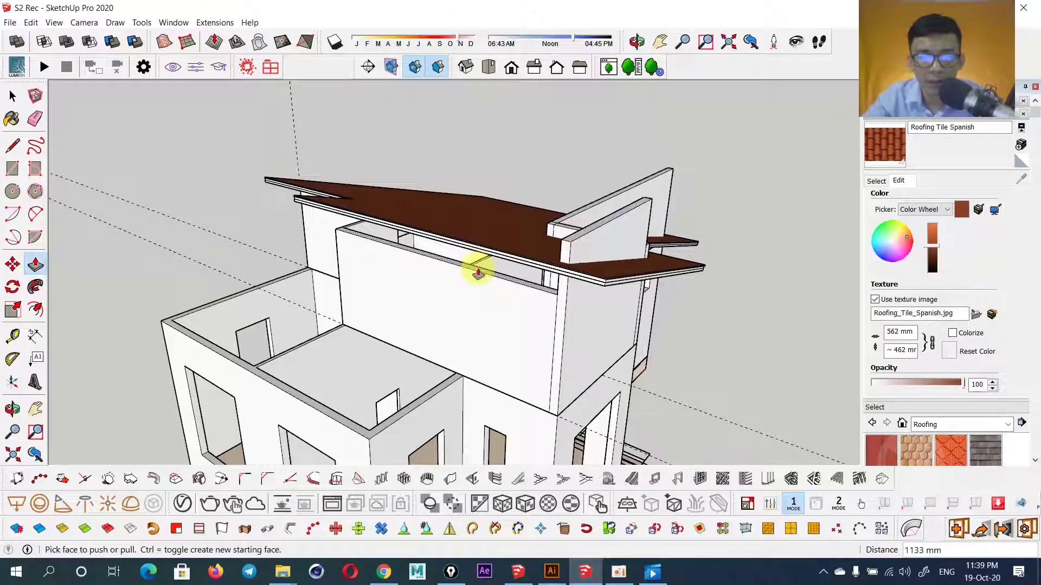
mouse_move(455, 270)
middle_down()
mouse_move(688, 272)
mouse_move(519, 229)
mouse_move(541, 239)
mouse_move(546, 284)
middle_up()
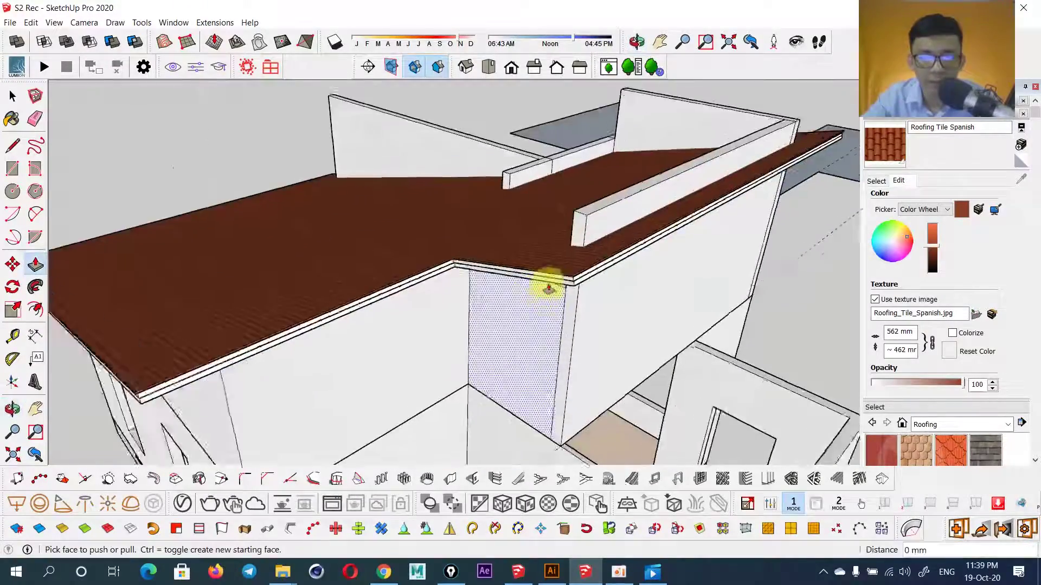
scroll(546, 284, up, 2)
scroll(533, 243, up, 3)
mouse_move(542, 223)
middle_down()
mouse_move(521, 263)
mouse_move(542, 191)
mouse_move(512, 243)
middle_up()
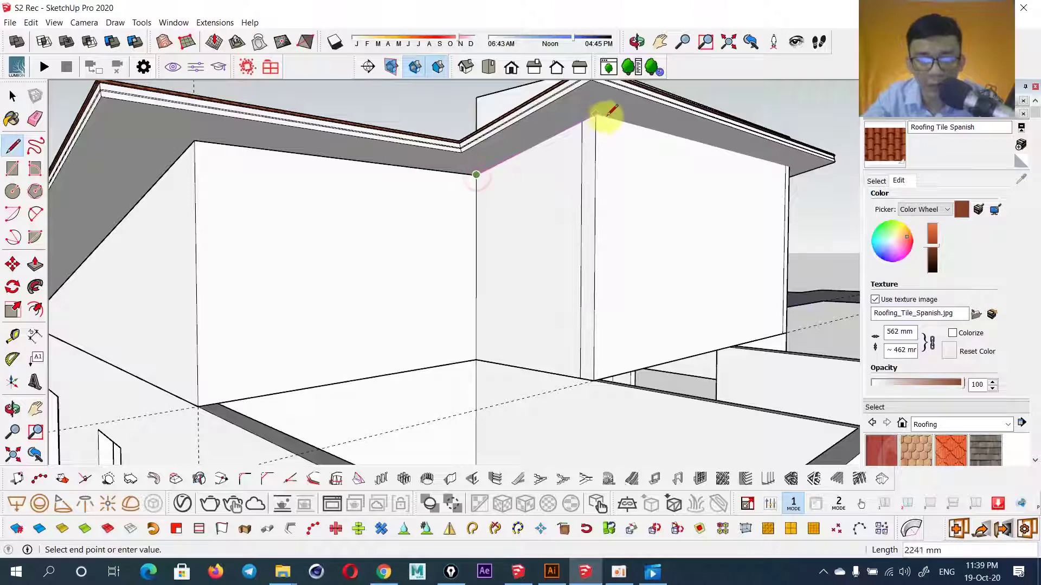
- Orbit around the eave corners to inspect the parapet pieces poking through the roof
middle_drag(727, 168, 458, 98)
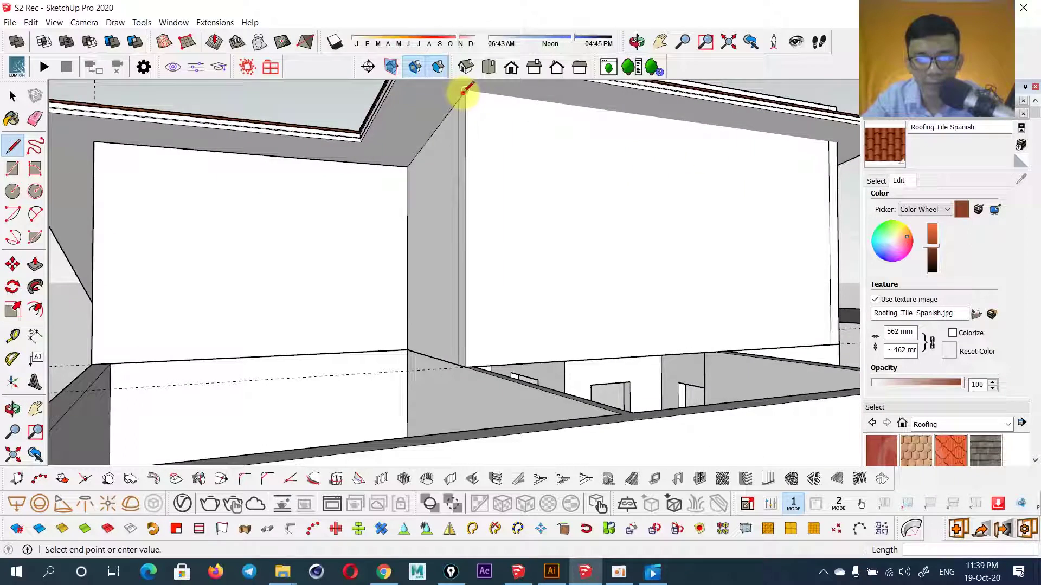
scroll(407, 216, down, 3)
click(674, 187)
mouse_move(674, 187)
middle_down()
mouse_move(579, 234)
mouse_move(510, 155)
middle_up()
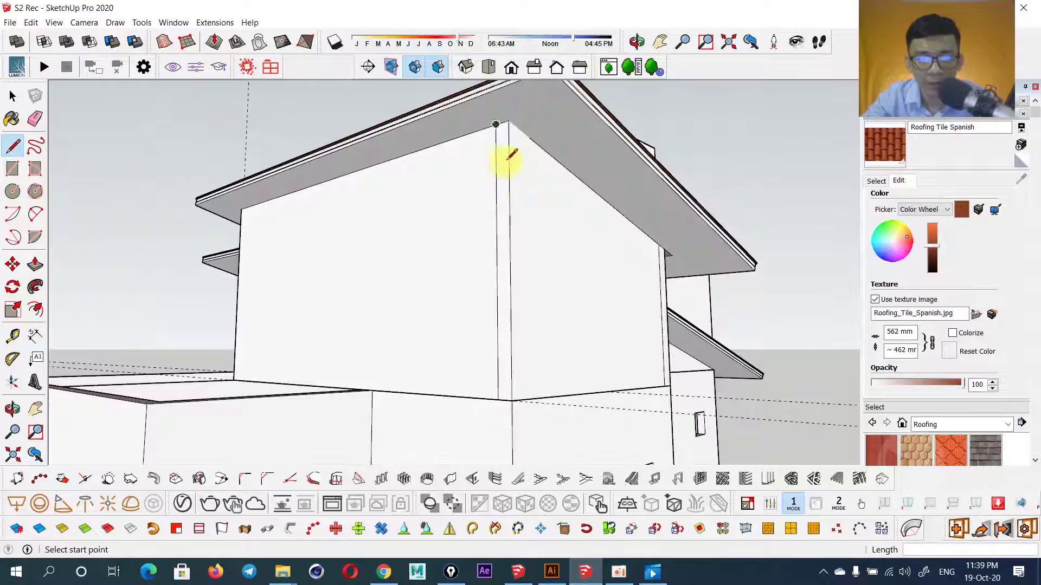
scroll(666, 249, up, 3)
scroll(663, 245, up, 2)
click(662, 260)
middle_drag(662, 263, 421, 234)
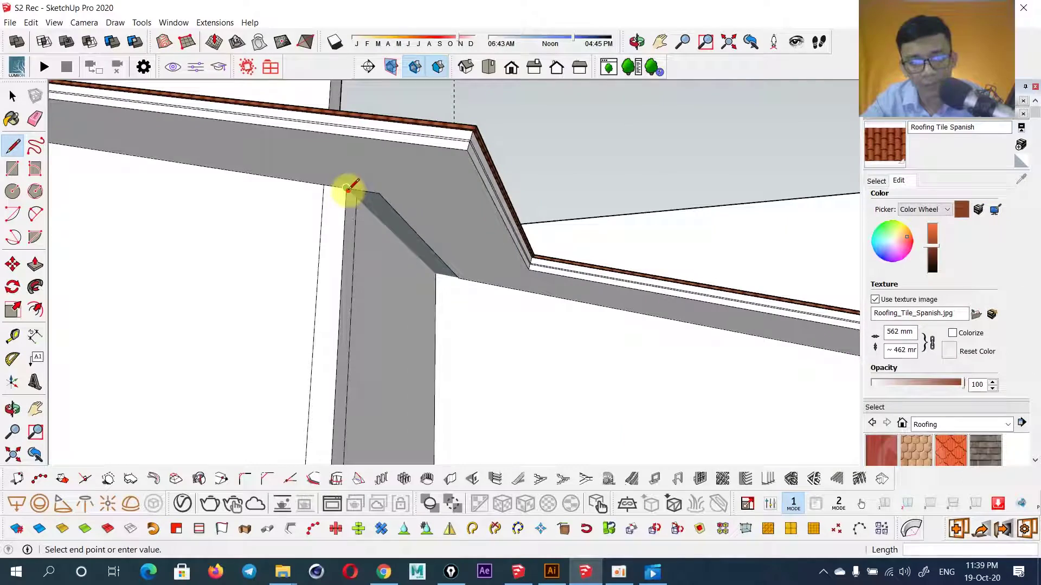
- Orbit to a view above the roof showing the parapet walls
scroll(490, 280, down, 3)
mouse_move(465, 233)
middle_down()
mouse_move(604, 301)
mouse_move(714, 283)
middle_up()
click(745, 270)
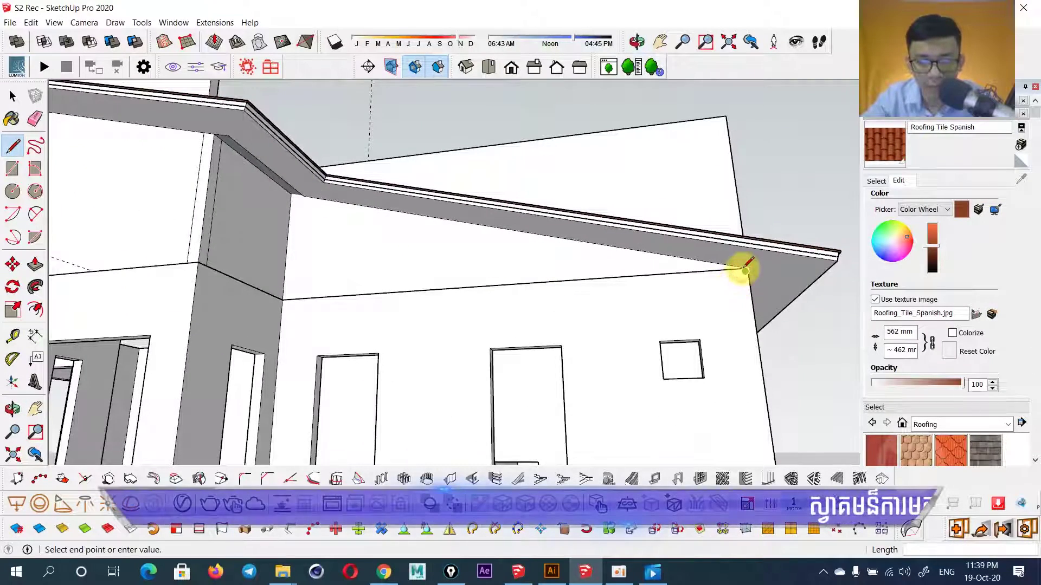
scroll(746, 271, up, 3)
scroll(750, 266, down, 3)
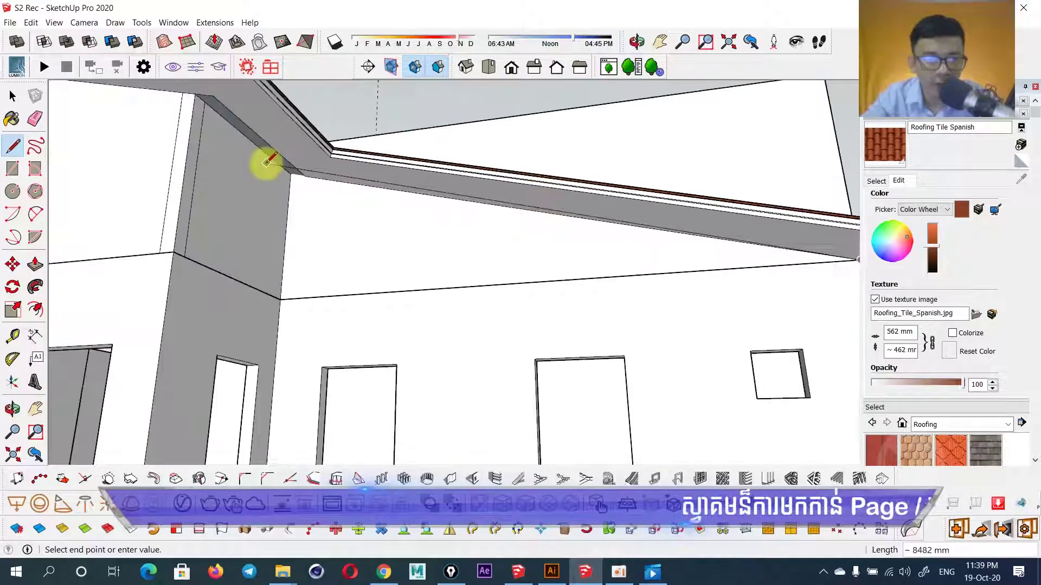
middle_drag(410, 201, 423, 260)
mouse_move(470, 228)
middle_down()
mouse_move(590, 237)
mouse_move(523, 286)
middle_up()
- Push the parapet faces on the tiled roof down with Push/Pull
key(p)
click(640, 231)
mouse_move(649, 224)
middle_down()
mouse_move(548, 309)
mouse_move(341, 255)
mouse_move(344, 291)
mouse_move(302, 313)
mouse_move(230, 284)
mouse_move(495, 309)
middle_up()
click(332, 239)
click(380, 274)
click(491, 317)
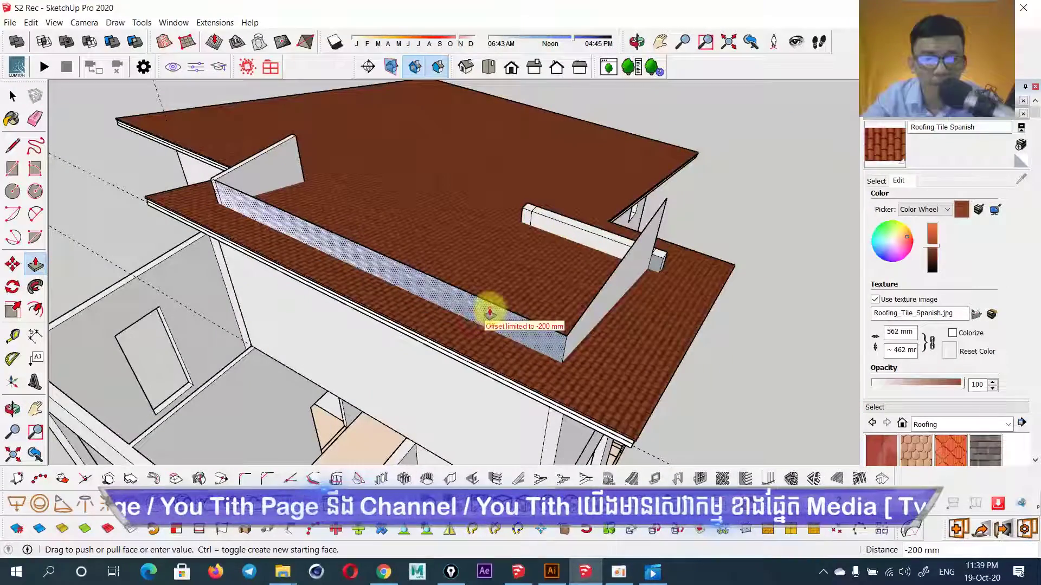
click(490, 313)
- Push the small parapet box down out of sight and zoom out to check
mouse_move(279, 170)
middle_down()
mouse_move(343, 217)
mouse_move(647, 255)
middle_up()
drag(646, 255, 604, 244)
scroll(606, 247, down, 4)
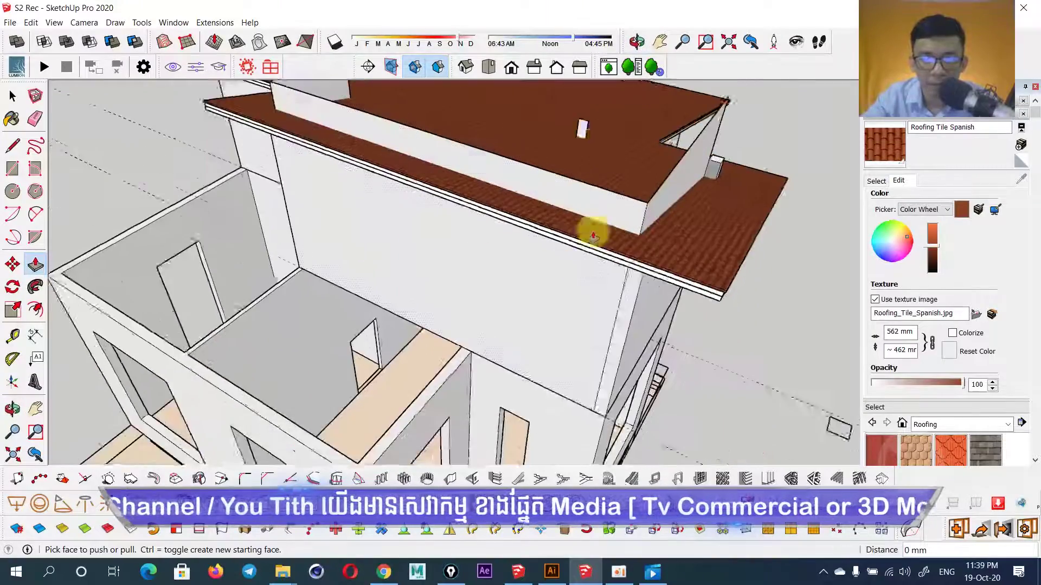
scroll(612, 187, down, 2)
key(space)
- Hide the upper roof and zoom in on the upper-storey walls
right_click(608, 156)
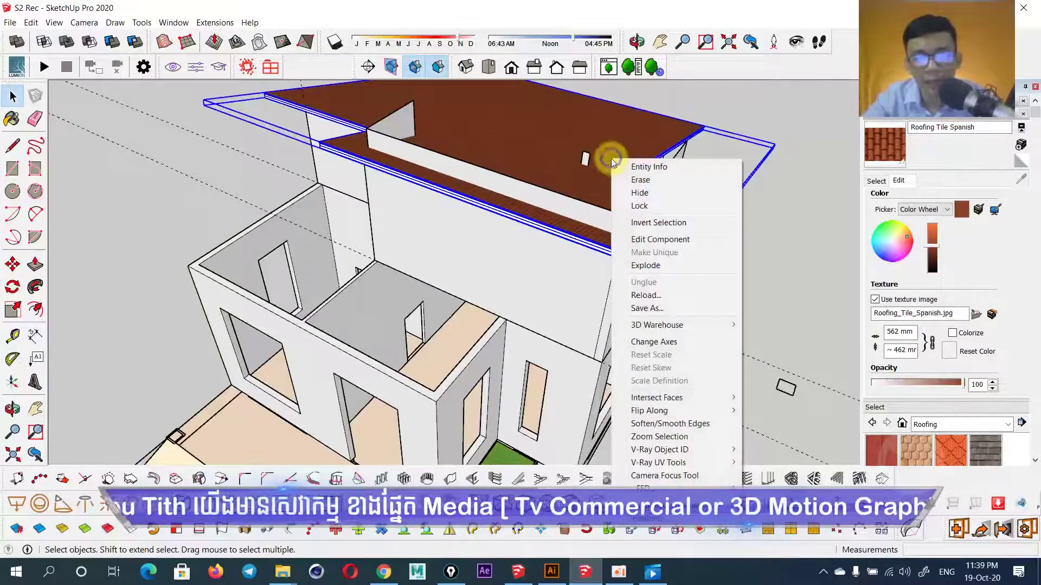
click(618, 178)
middle_drag(495, 245, 488, 240)
scroll(434, 249, up, 3)
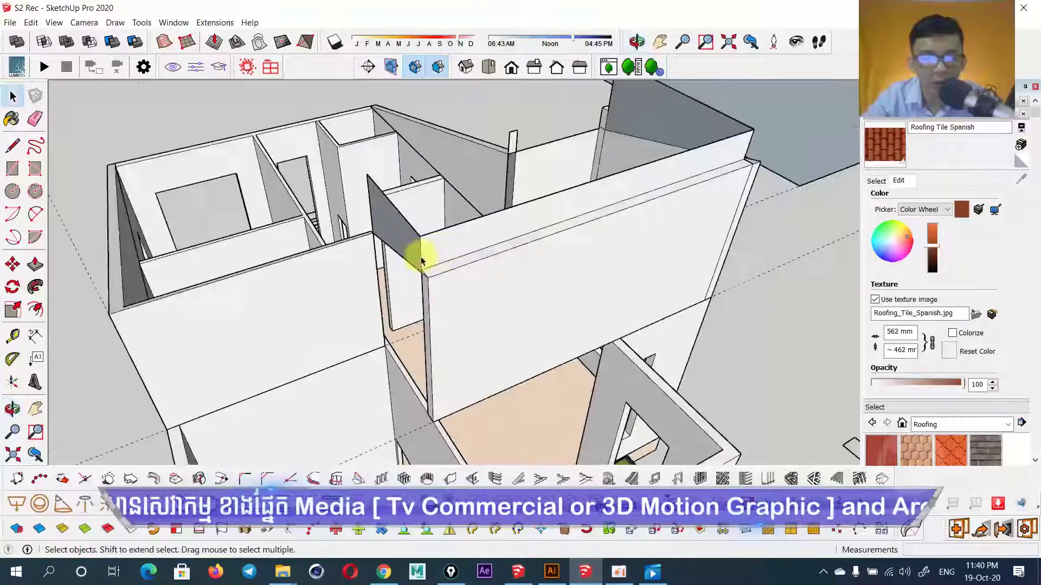
scroll(502, 233, up, 3)
scroll(453, 238, up, 2)
scroll(453, 239, up, 2)
- Draw a rectangle on the upper wall face and erase the extra wall edge
key(r)
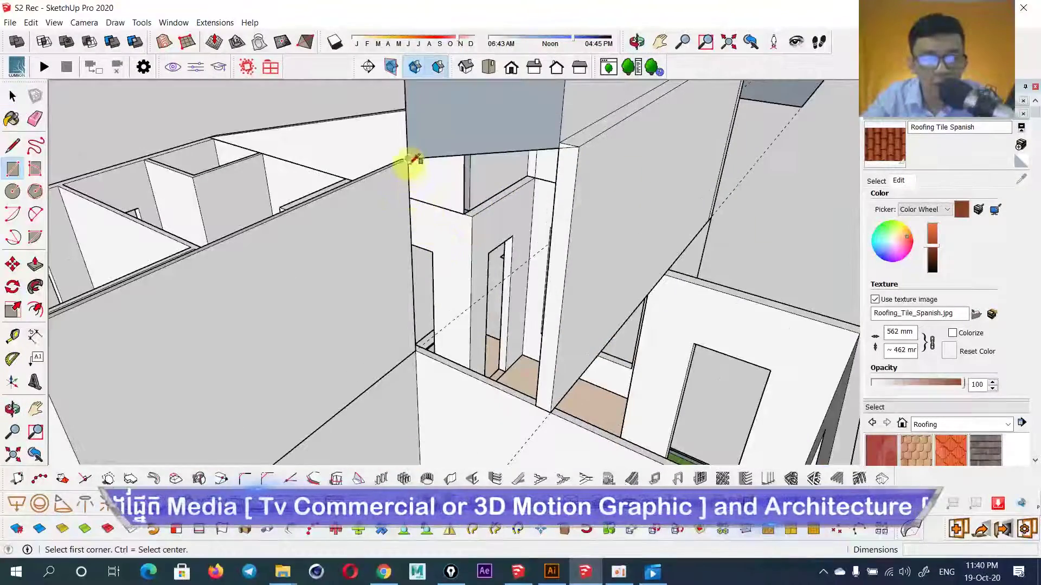
click(536, 403)
middle_drag(504, 307, 485, 311)
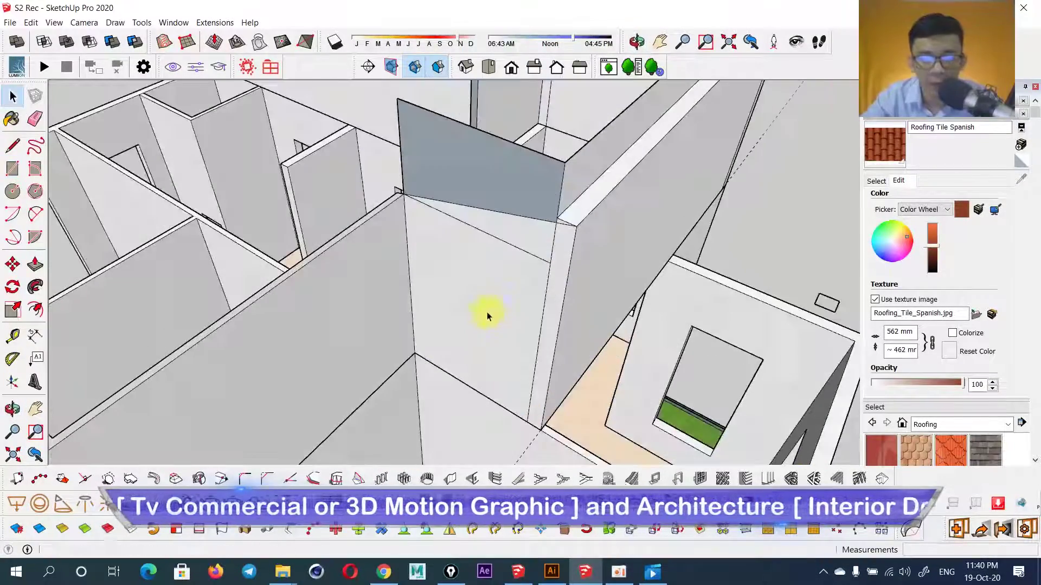
key(p)
mouse_move(561, 228)
middle_down()
mouse_move(407, 318)
mouse_move(458, 337)
mouse_move(534, 209)
mouse_move(540, 297)
mouse_move(555, 257)
mouse_move(470, 205)
mouse_move(579, 262)
mouse_move(481, 311)
mouse_move(488, 356)
mouse_move(483, 330)
mouse_move(671, 274)
mouse_move(648, 228)
middle_up()
scroll(462, 360, down, 3)
key(e)
click(555, 255)
- Push the wall-end face back 200 mm
mouse_move(451, 371)
middle_down()
mouse_move(418, 337)
mouse_move(383, 332)
mouse_move(437, 302)
mouse_move(461, 336)
mouse_move(476, 337)
middle_up()
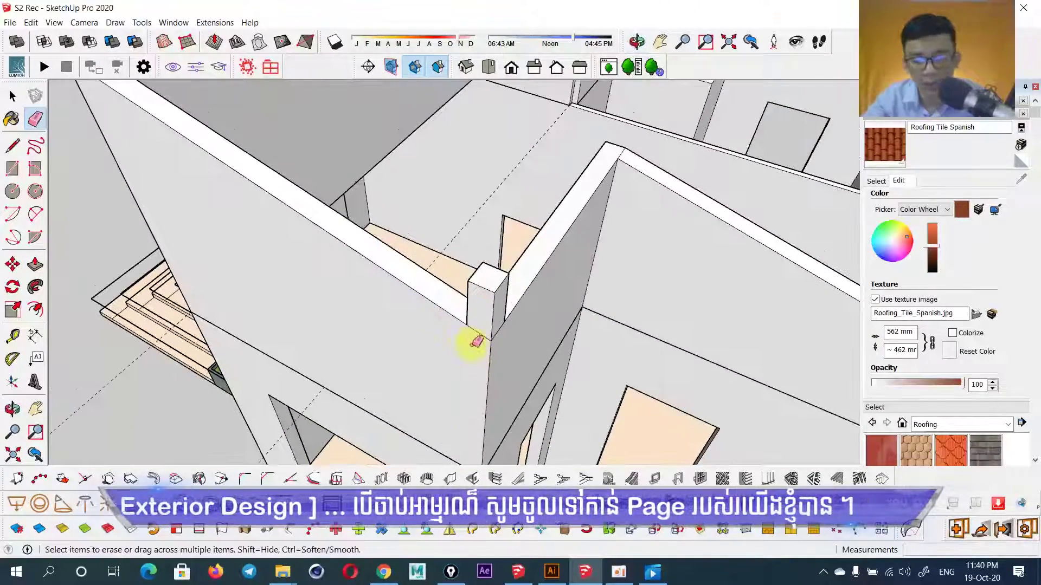
key(p)
drag(477, 302, 529, 252)
click(529, 252)
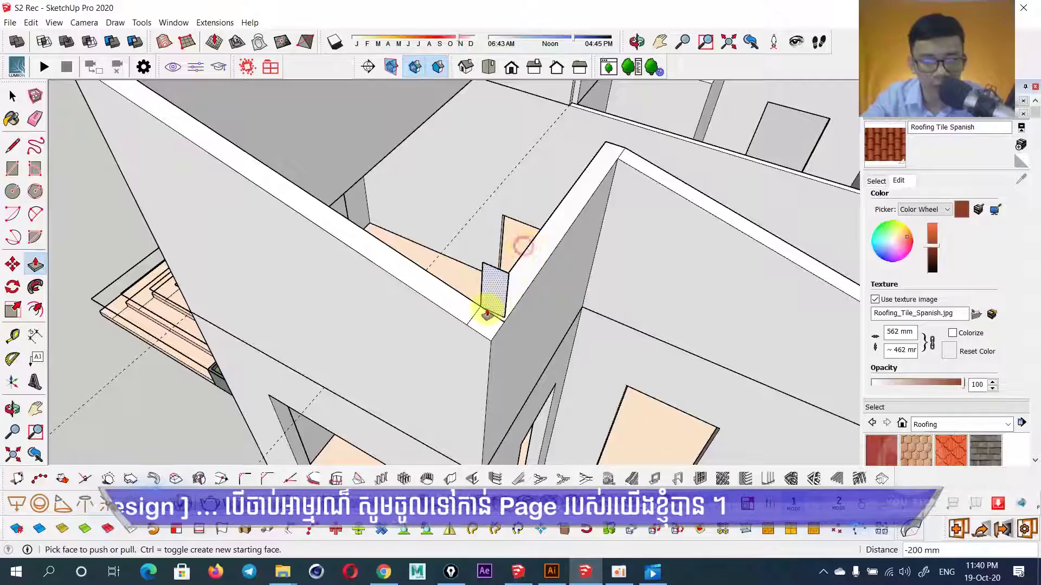
scroll(477, 306, up, 2)
key(e)
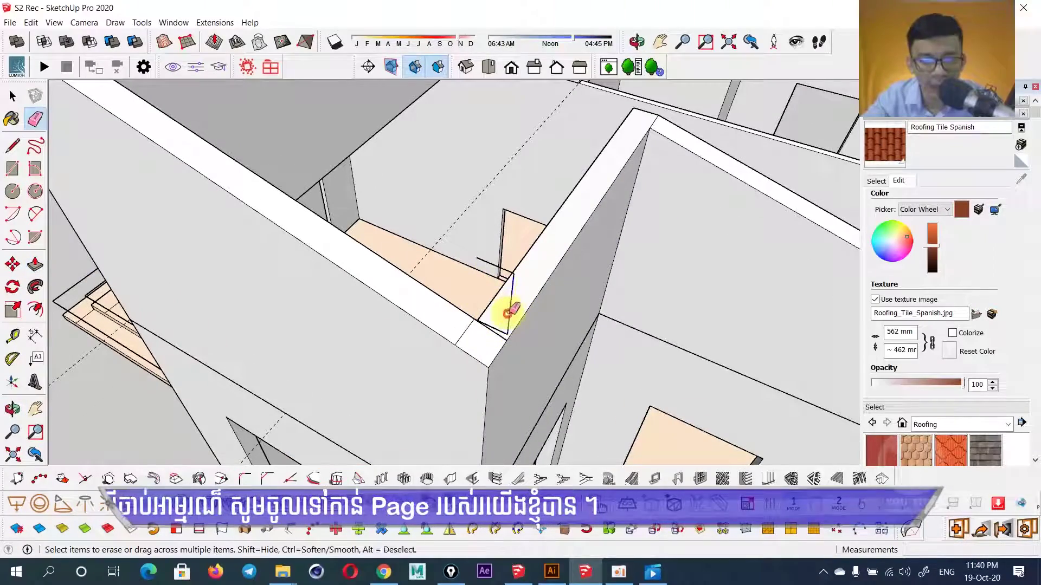
scroll(495, 264, down, 5)
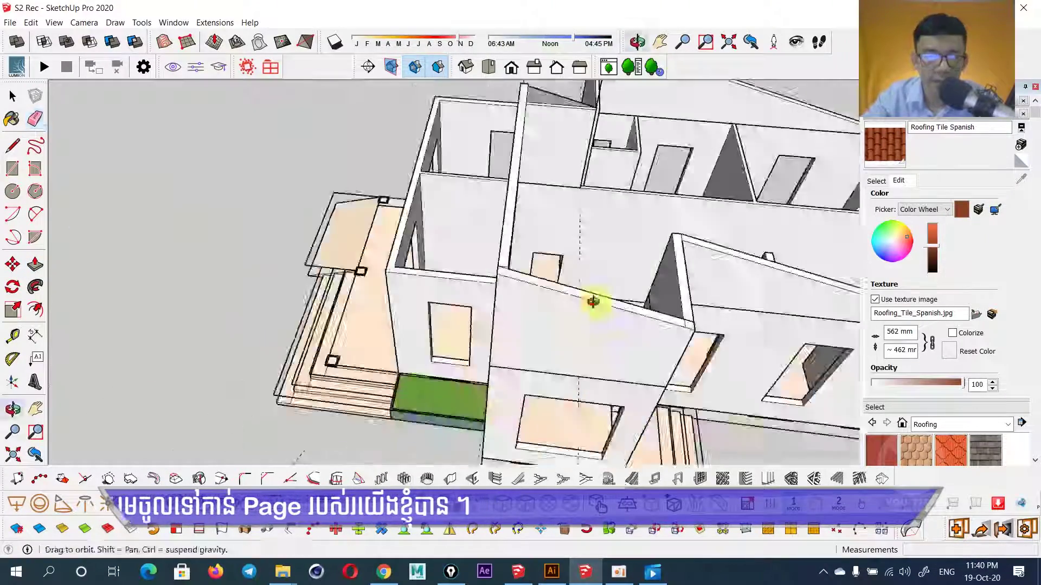
scroll(595, 298, up, 5)
- Start a rectangle at another upper wall corner
middle_drag(563, 305, 622, 200)
key(r)
scroll(623, 200, up, 2)
click(586, 227)
scroll(586, 234, down, 3)
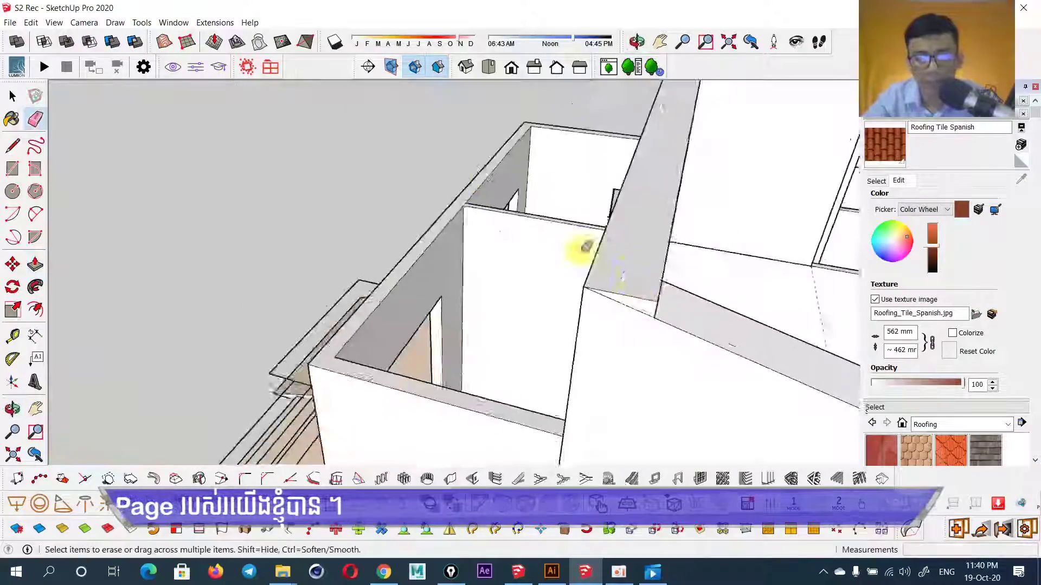
scroll(583, 244, up, 3)
key(e)
- Orbit around the upper walls to inspect the reshaped corners
mouse_move(495, 228)
middle_down()
mouse_move(484, 212)
mouse_move(547, 265)
middle_up()
scroll(484, 211, up, 3)
scroll(548, 265, up, 2)
scroll(511, 245, down, 5)
mouse_move(464, 262)
middle_down()
mouse_move(483, 269)
mouse_move(623, 220)
mouse_move(522, 229)
middle_up()
scroll(522, 230, down, 3)
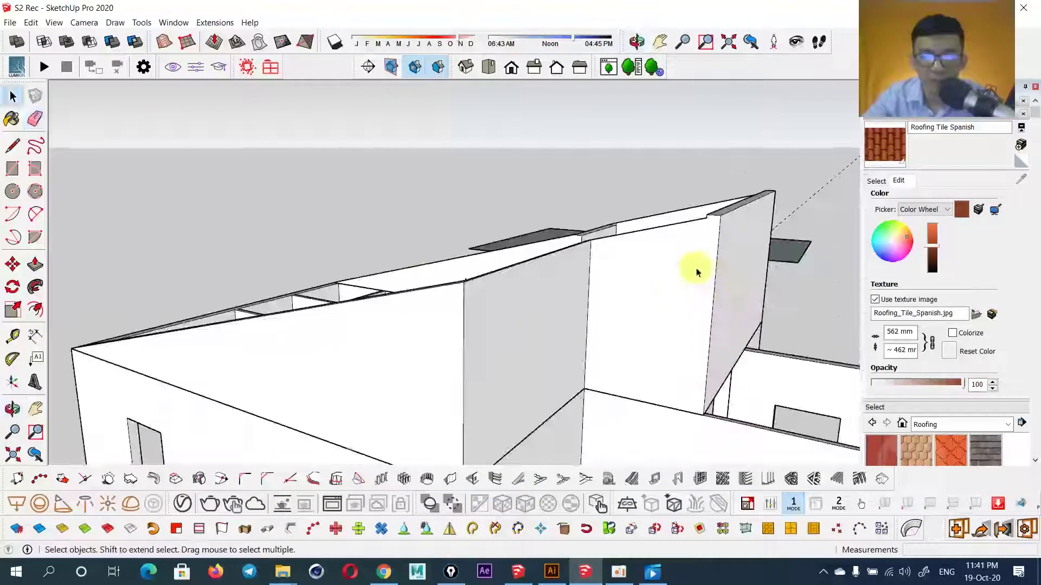
middle_drag(692, 271, 655, 239)
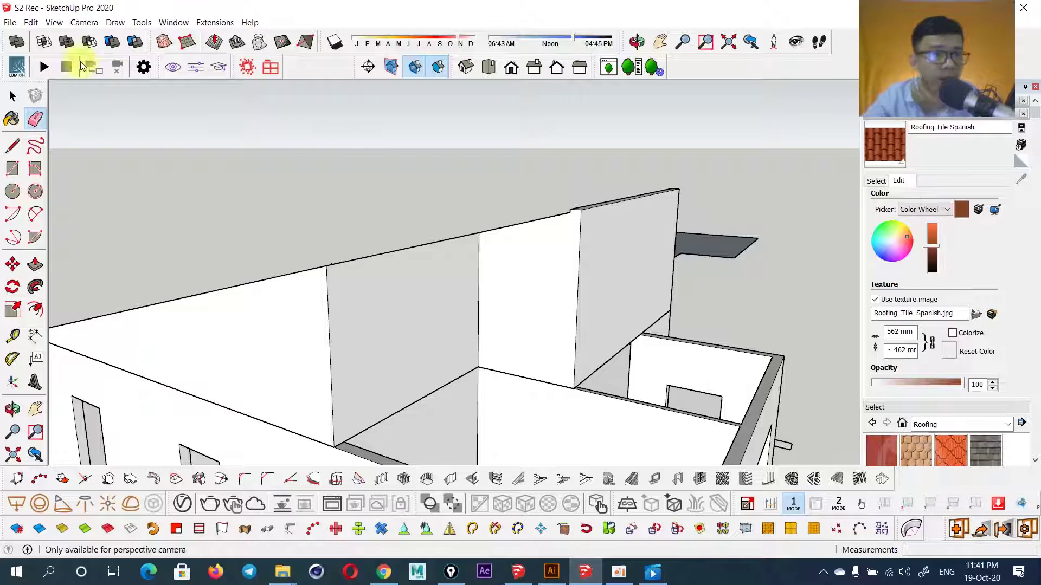
- Unhide all geometry and check how the roof eave meets the walls
click(30, 22)
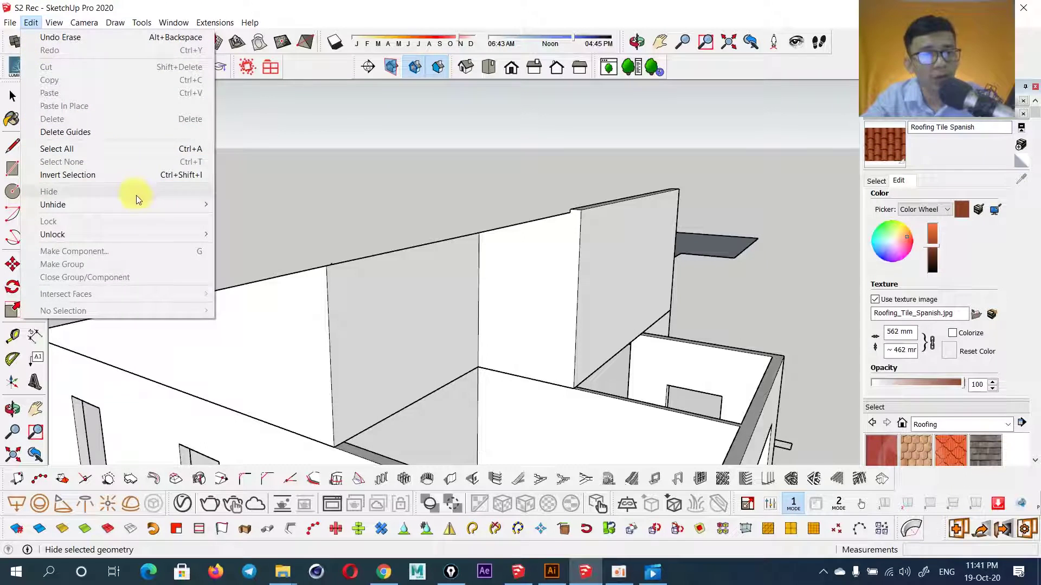
click(235, 229)
middle_drag(435, 244, 521, 226)
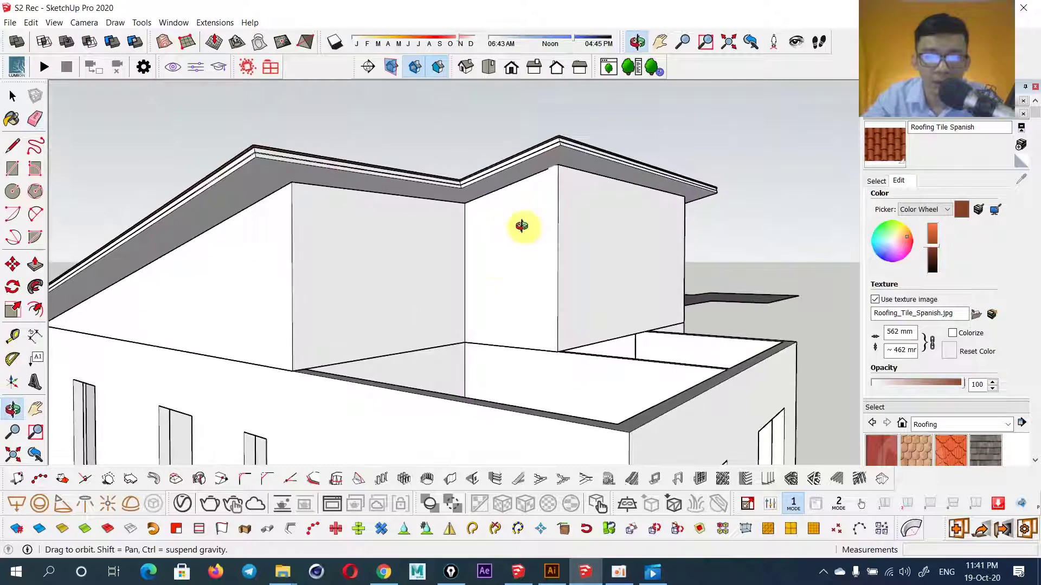
scroll(521, 225, up, 3)
mouse_move(550, 181)
middle_down()
mouse_move(544, 216)
mouse_move(455, 200)
mouse_move(519, 207)
mouse_move(511, 231)
mouse_move(549, 229)
middle_up()
click(518, 207)
click(514, 202)
key(space)
- Hide the roof again to expose the wall corner
mouse_move(556, 187)
middle_down()
mouse_move(676, 219)
mouse_move(445, 198)
middle_up()
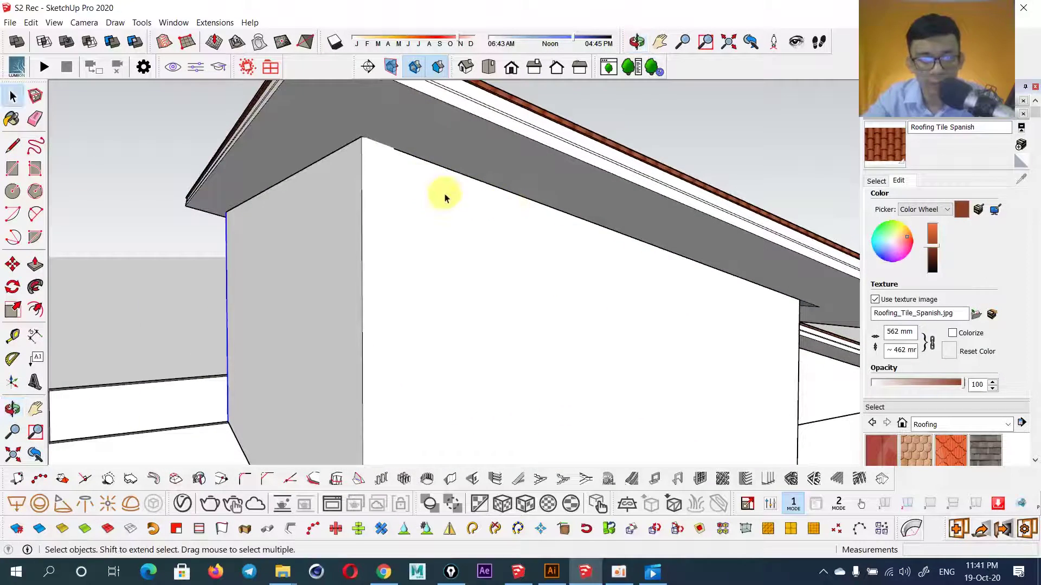
key(l)
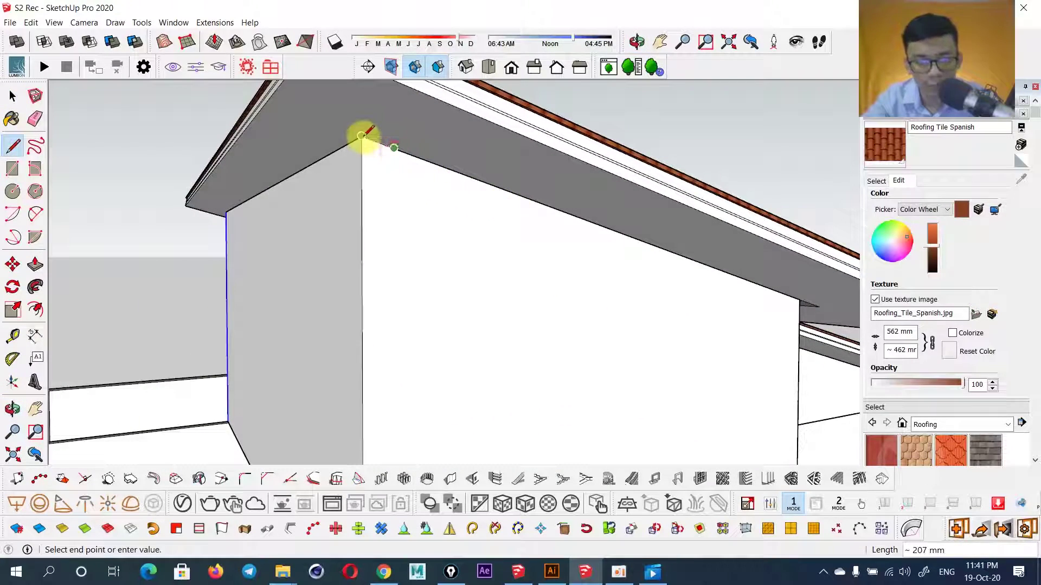
key(space)
scroll(362, 134, down, 3)
click(426, 143)
right_click(423, 139)
click(453, 168)
mouse_move(453, 167)
middle_down()
mouse_move(393, 175)
mouse_move(386, 220)
middle_up()
- Push the corner wall face to meet the roof line, then select all upper-wall geometry
key(p)
click(396, 205)
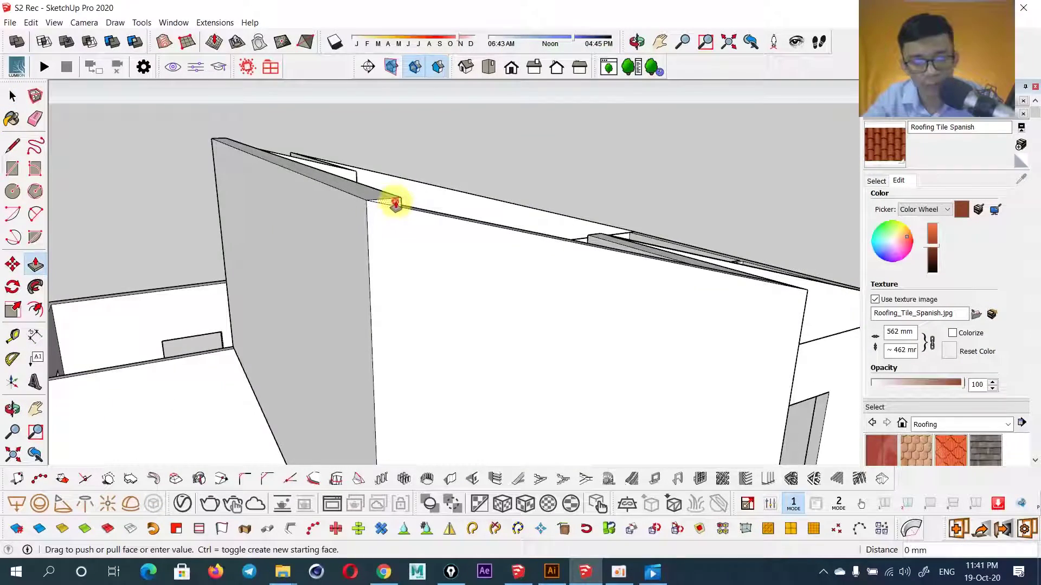
middle_drag(224, 146, 448, 239)
scroll(406, 236, up, 3)
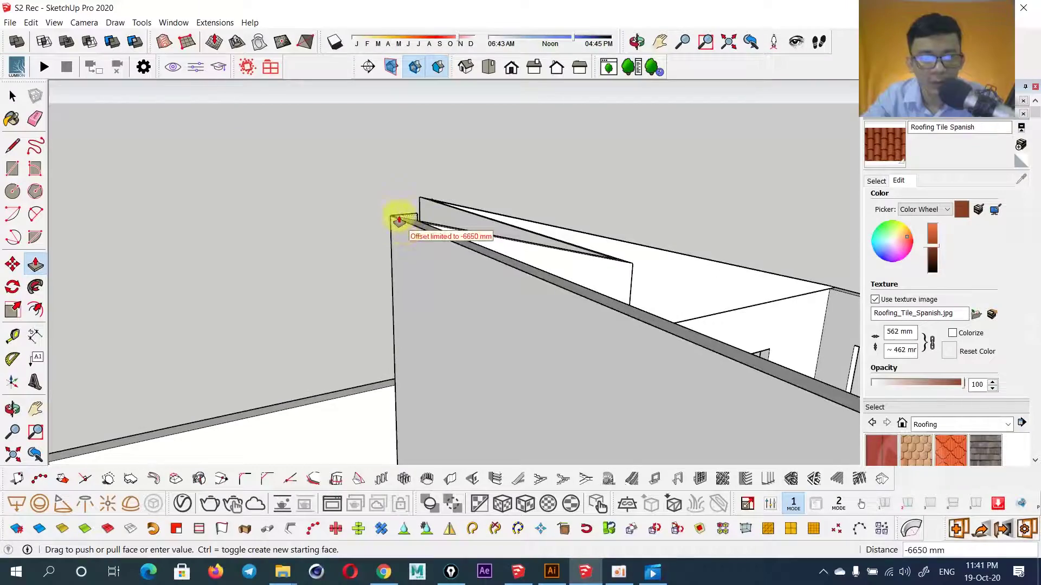
click(398, 219)
mouse_move(381, 235)
middle_down()
mouse_move(611, 288)
mouse_move(497, 251)
mouse_move(561, 294)
middle_up()
key(space)
triple_click(562, 294)
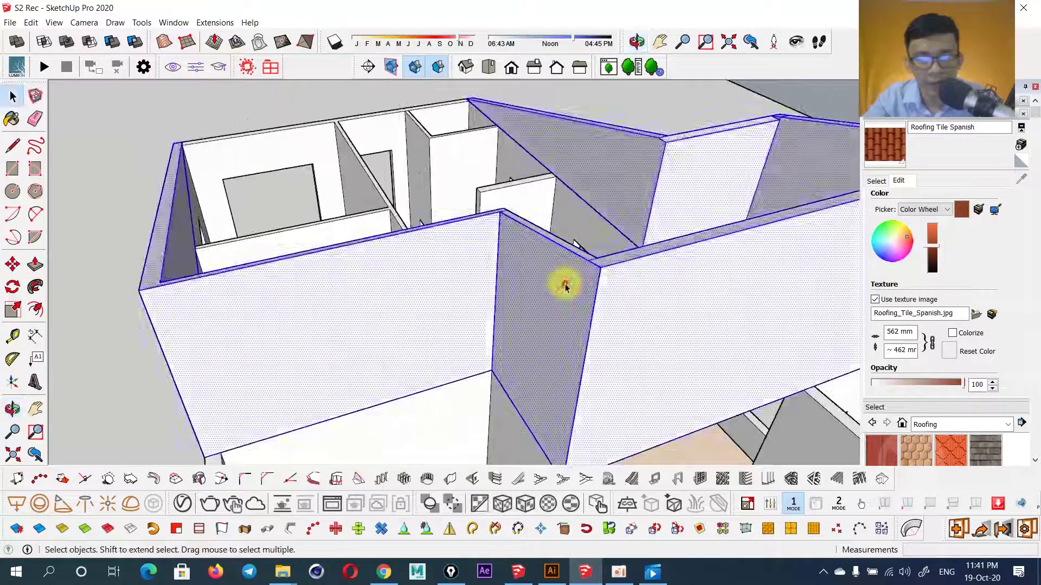
- Make the selected upper walls a component and paint them with brick
key(g)
key(Return)
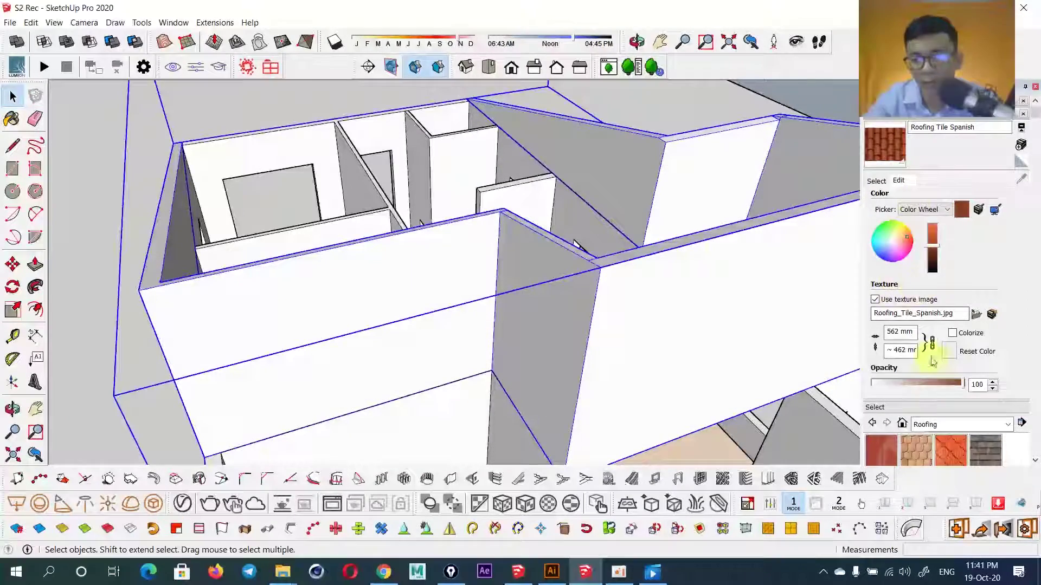
key(b)
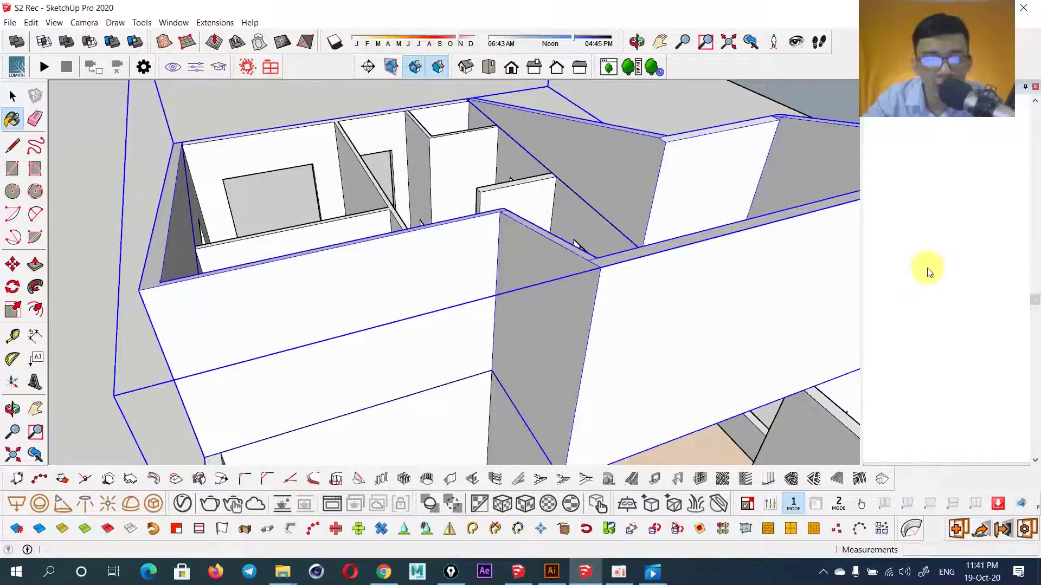
scroll(476, 209, down, 2)
scroll(483, 204, down, 2)
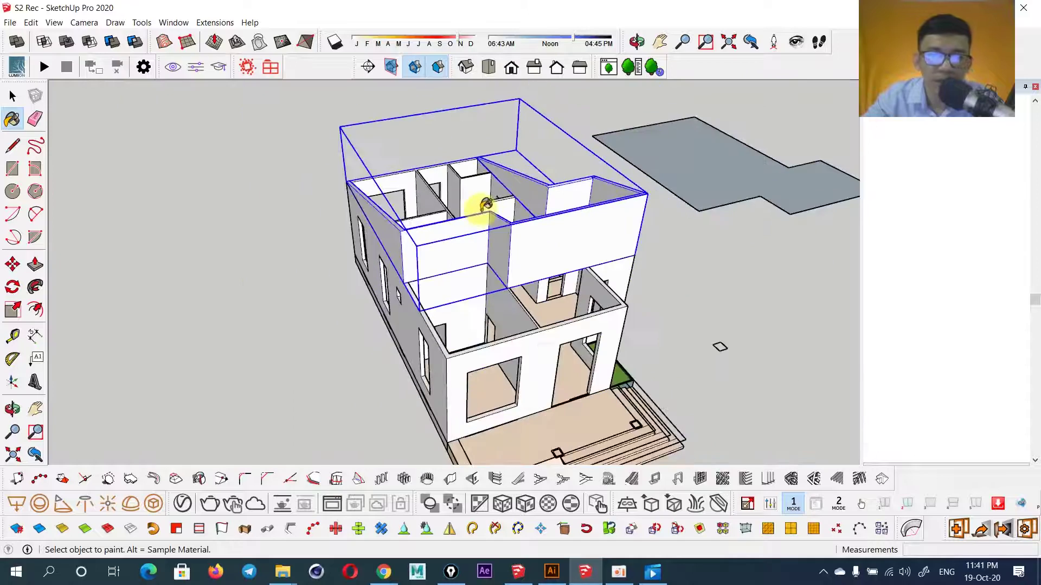
scroll(702, 282, up, 1)
scroll(542, 197, up, 3)
click(542, 197)
- Repaint the upper walls light peach from another material category
scroll(509, 209, down, 2)
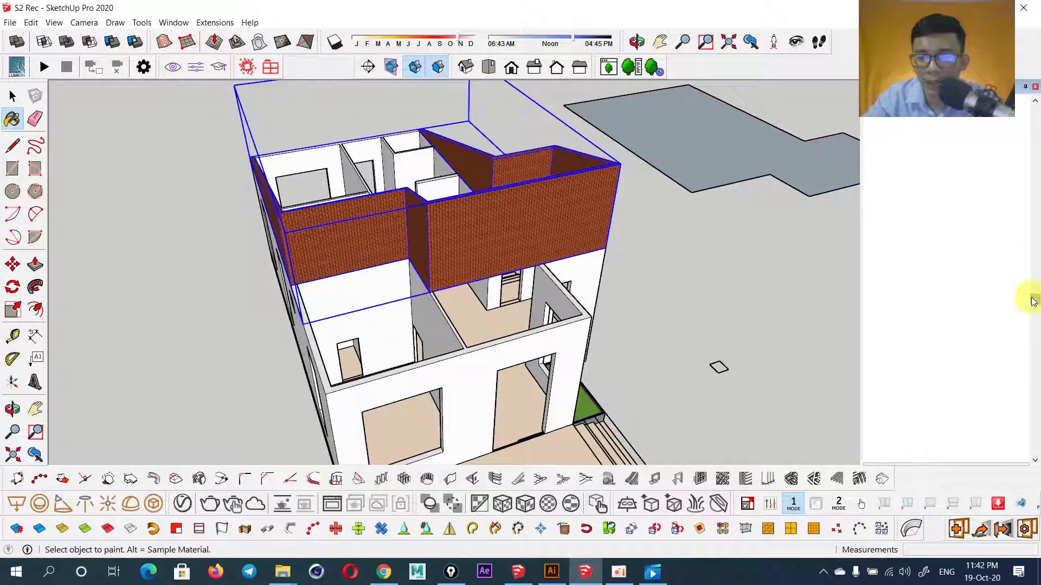
scroll(1027, 163, up, 3)
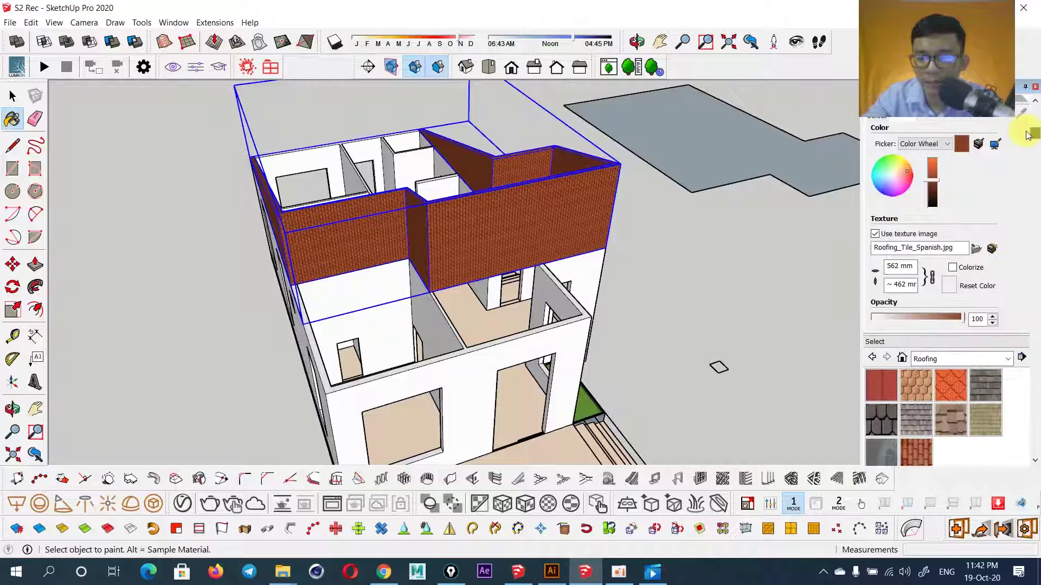
click(877, 119)
click(936, 241)
click(940, 291)
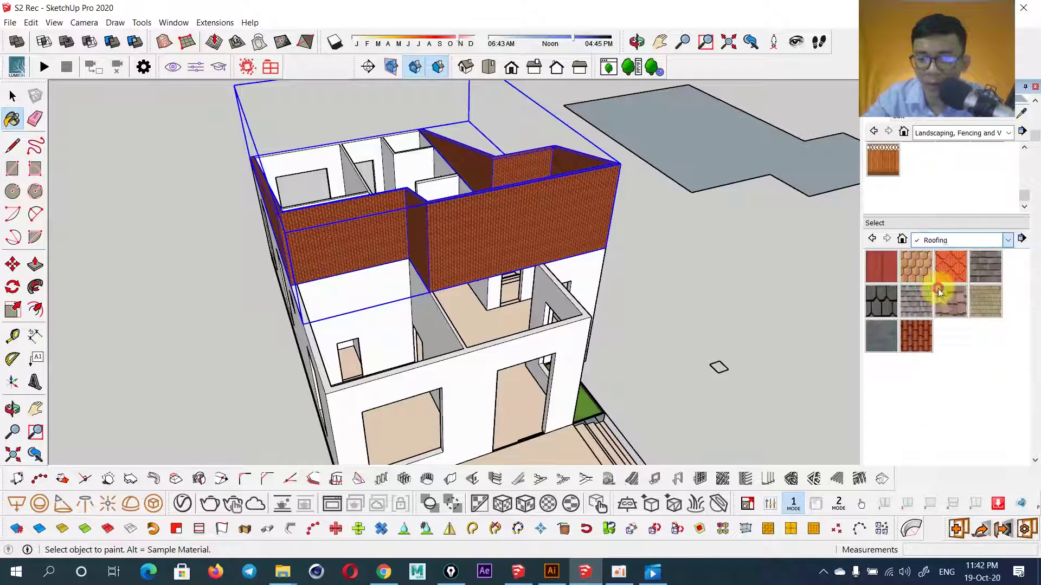
click(483, 227)
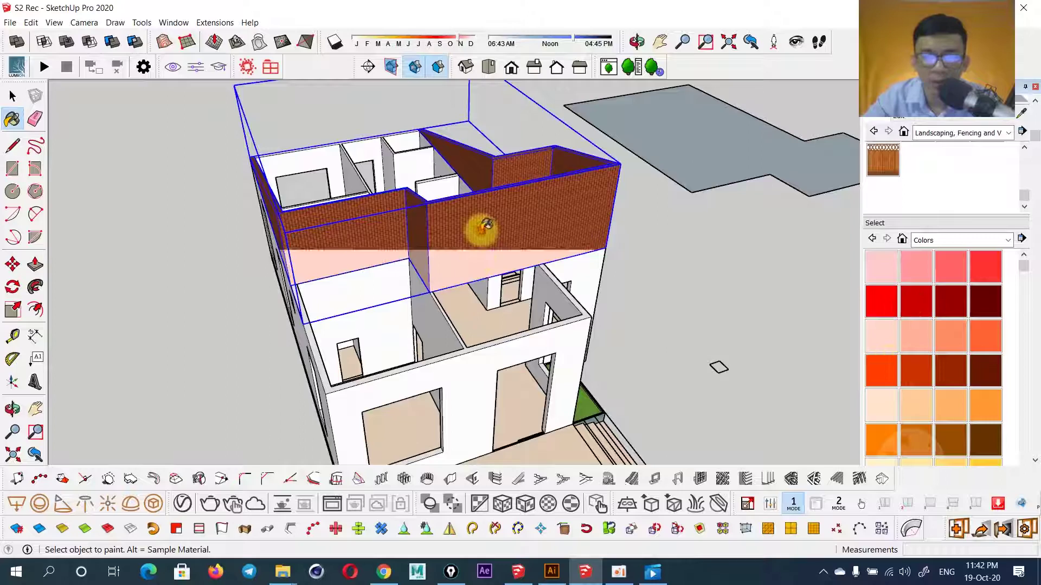
middle_drag(483, 228, 580, 228)
key(space)
mouse_move(437, 278)
middle_down()
mouse_move(514, 273)
mouse_move(515, 297)
middle_up()
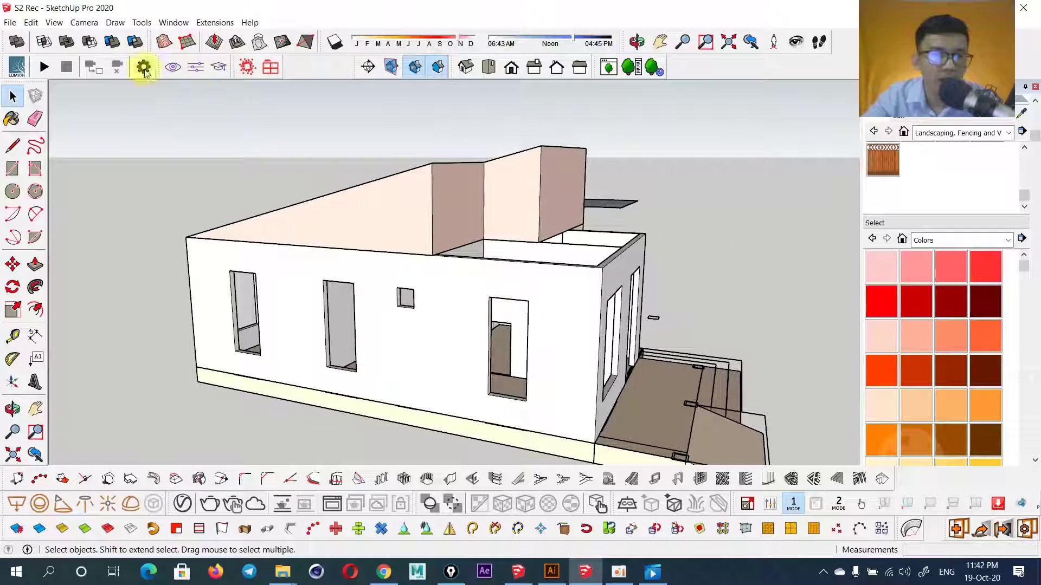
- Unhide the roof and orbit to an elevated three-quarter view of the porch
click(31, 23)
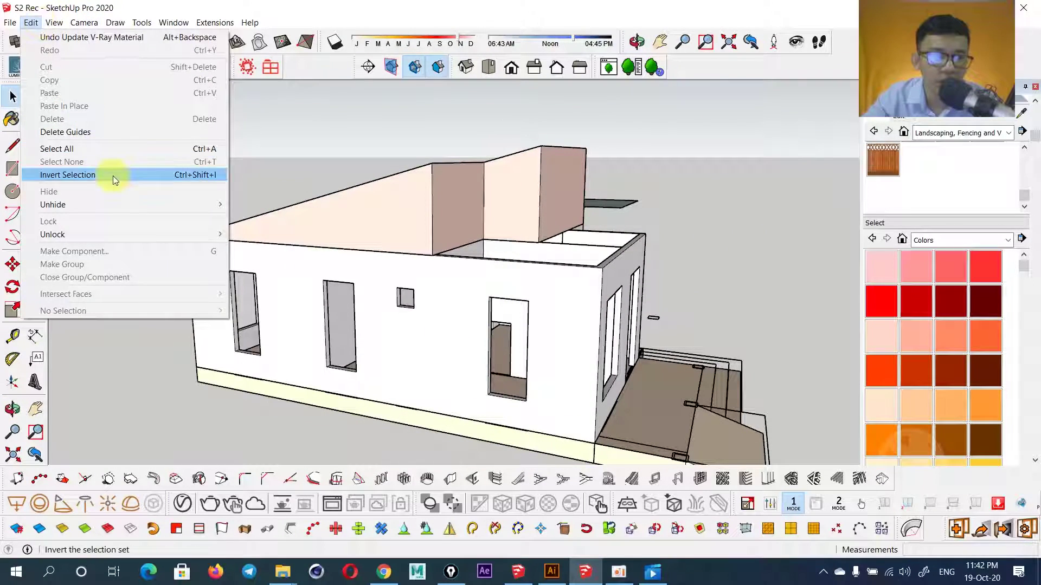
click(242, 227)
mouse_move(268, 226)
middle_down()
mouse_move(843, 309)
mouse_move(622, 271)
mouse_move(151, 272)
mouse_move(437, 291)
mouse_move(562, 226)
mouse_move(326, 262)
mouse_move(600, 258)
mouse_move(731, 174)
mouse_move(515, 267)
mouse_move(678, 144)
mouse_move(685, 96)
middle_up()
scroll(369, 266, up, 3)
mouse_move(369, 267)
middle_down()
mouse_move(477, 274)
mouse_move(470, 298)
mouse_move(521, 311)
mouse_move(480, 314)
middle_up()
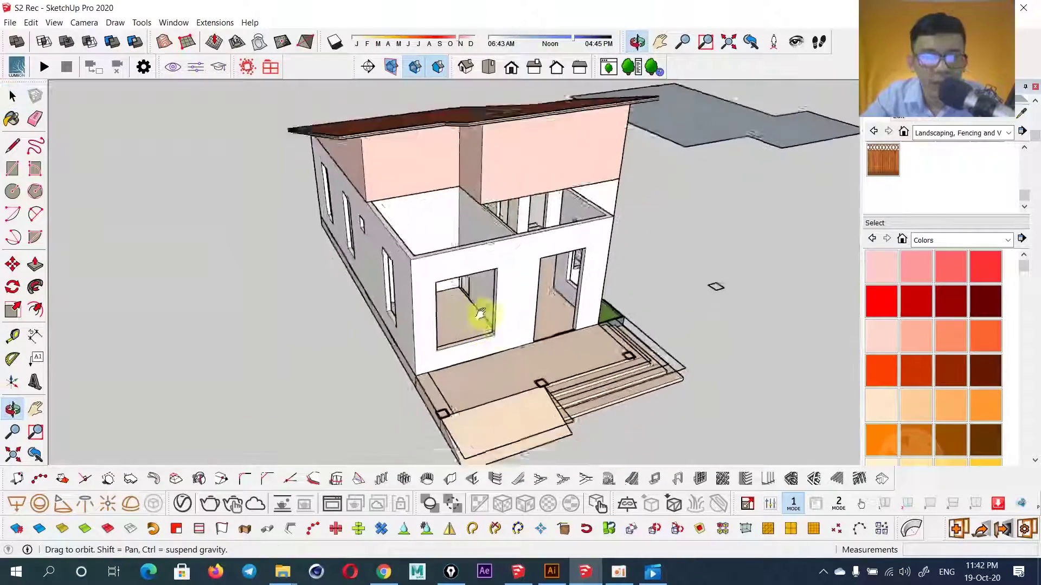
scroll(461, 337, up, 5)
- Draw a small square at the porch's front-left corner and raise it 6071 mm
key(r)
scroll(437, 344, up, 3)
scroll(433, 331, up, 3)
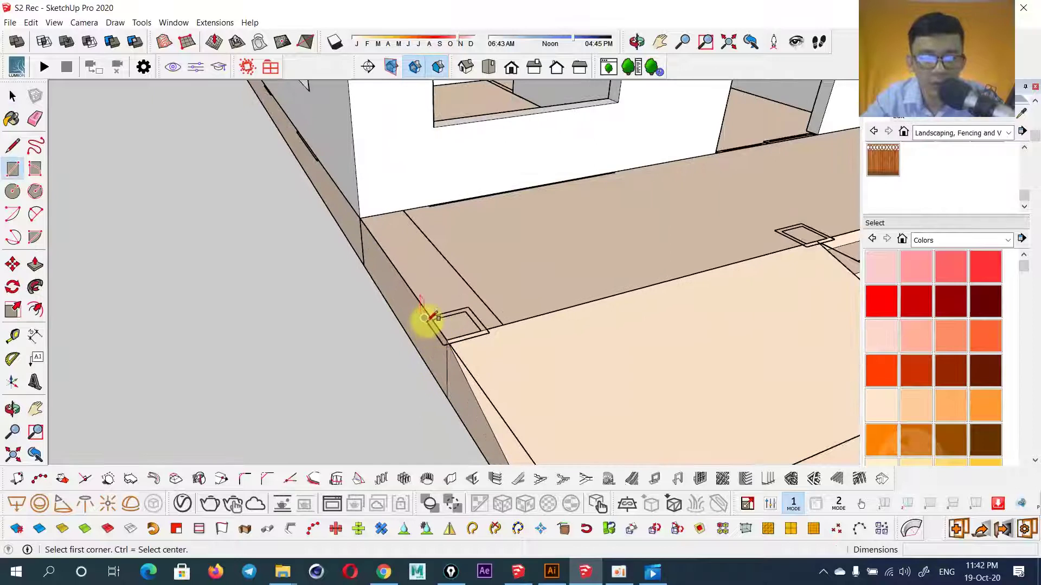
click(424, 318)
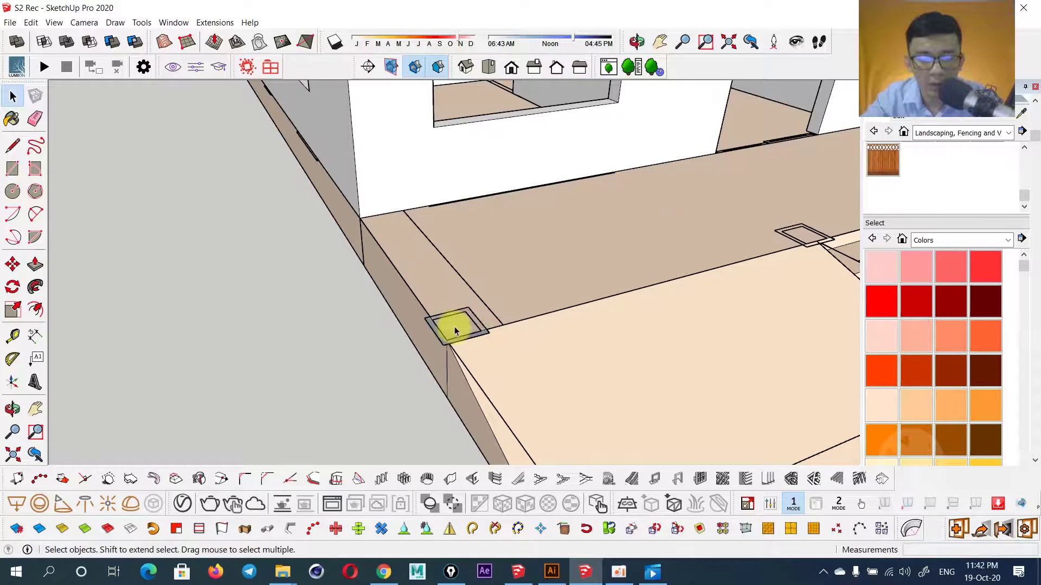
key(p)
scroll(455, 328, down, 3)
click(458, 321)
scroll(461, 312, down, 2)
scroll(477, 271, down, 2)
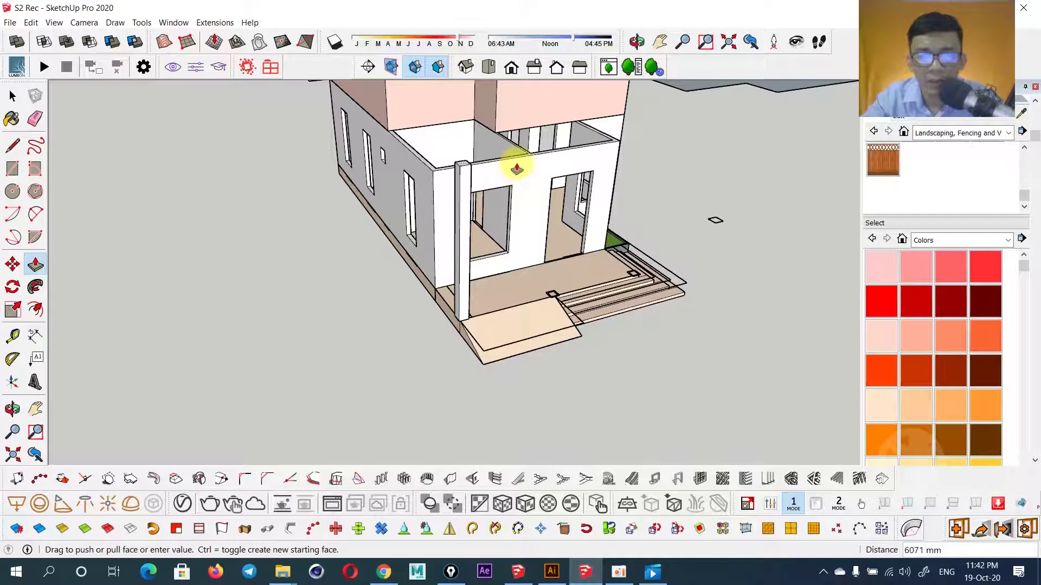
key(Escape)
- Turn the square porch pillar into a component
key(space)
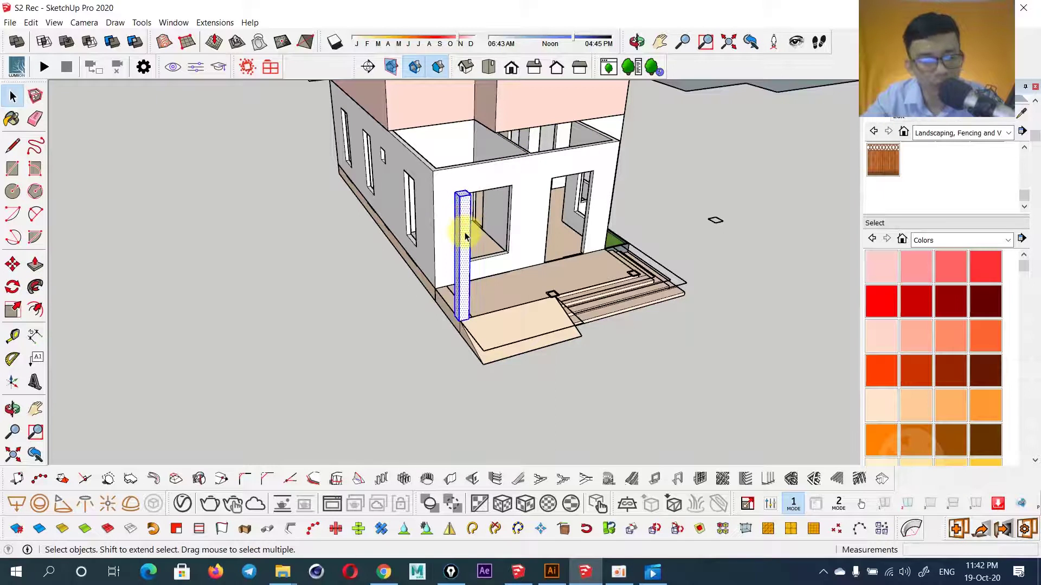
key(g)
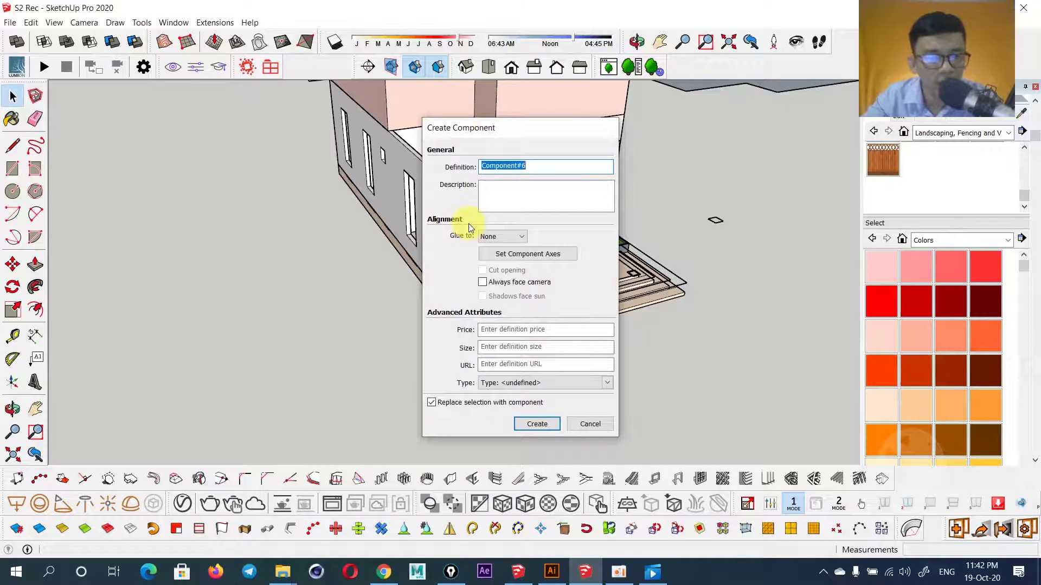
key(Return)
scroll(441, 349, up, 2)
scroll(428, 362, up, 2)
key(m)
scroll(429, 363, up, 1)
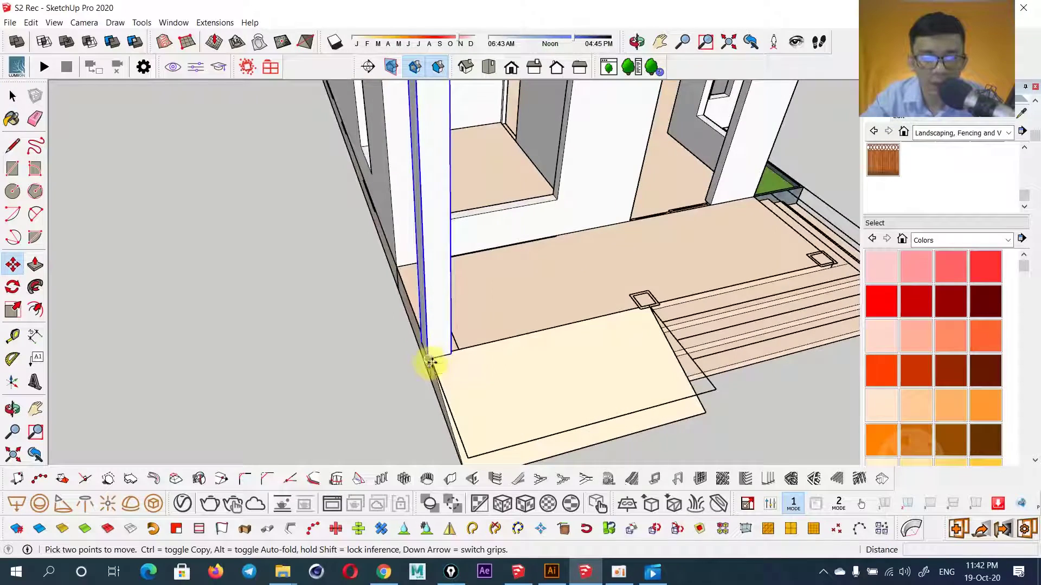
- Copy the porch pillar to the corner of the steps
click(450, 357)
scroll(644, 302, up, 2)
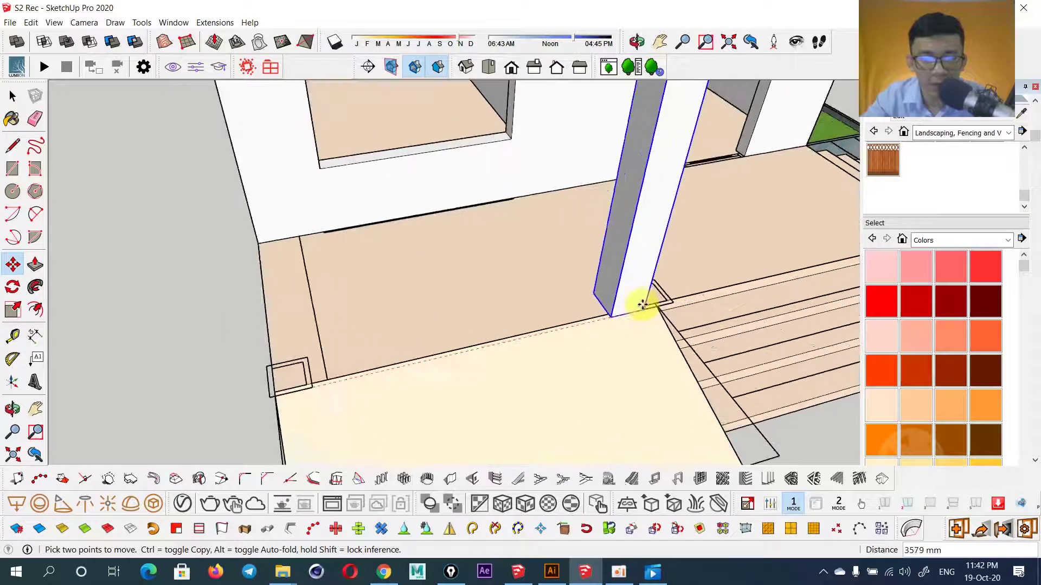
scroll(658, 299, up, 2)
scroll(674, 300, down, 2)
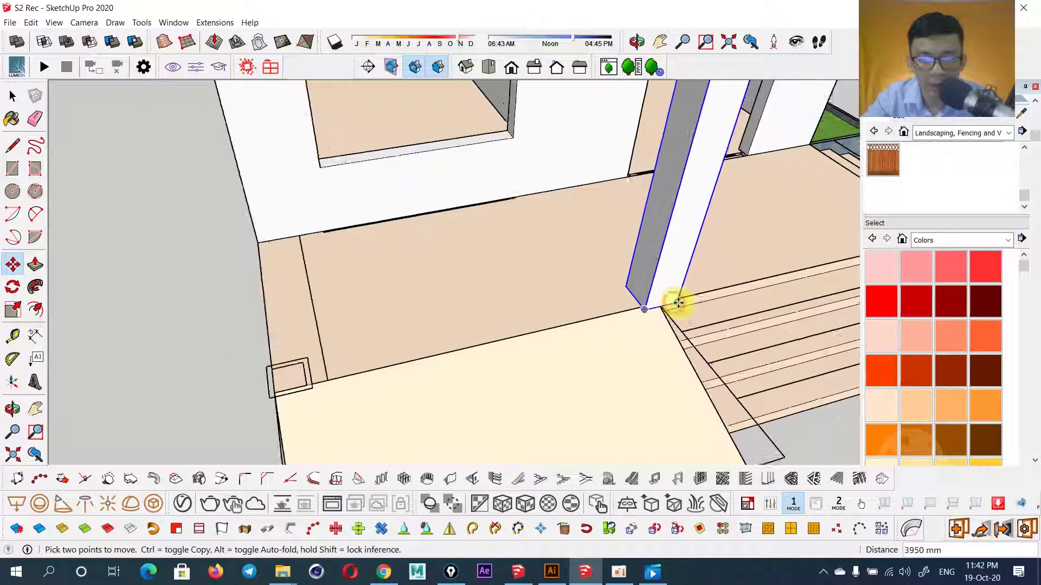
scroll(674, 299, down, 2)
key(Escape)
click(410, 367)
key(ctrl)
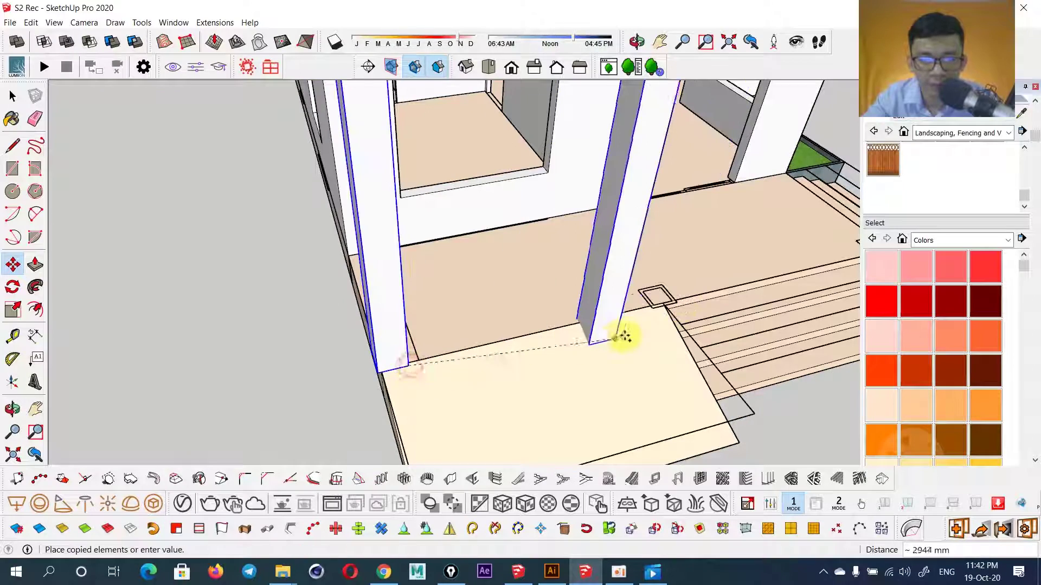
scroll(679, 304, down, 2)
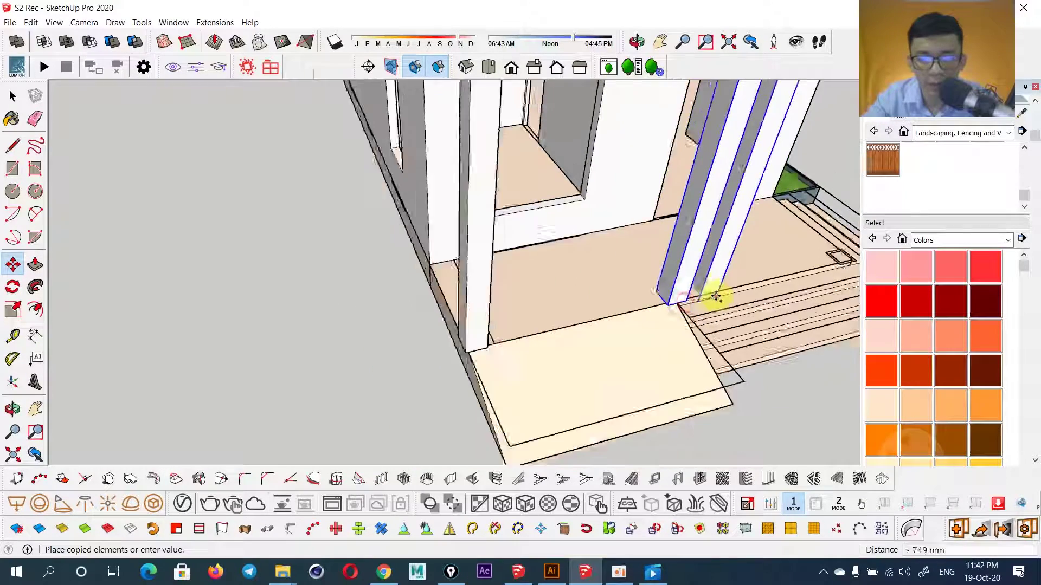
middle_drag(714, 295, 488, 302)
scroll(494, 298, up, 3)
click(512, 301)
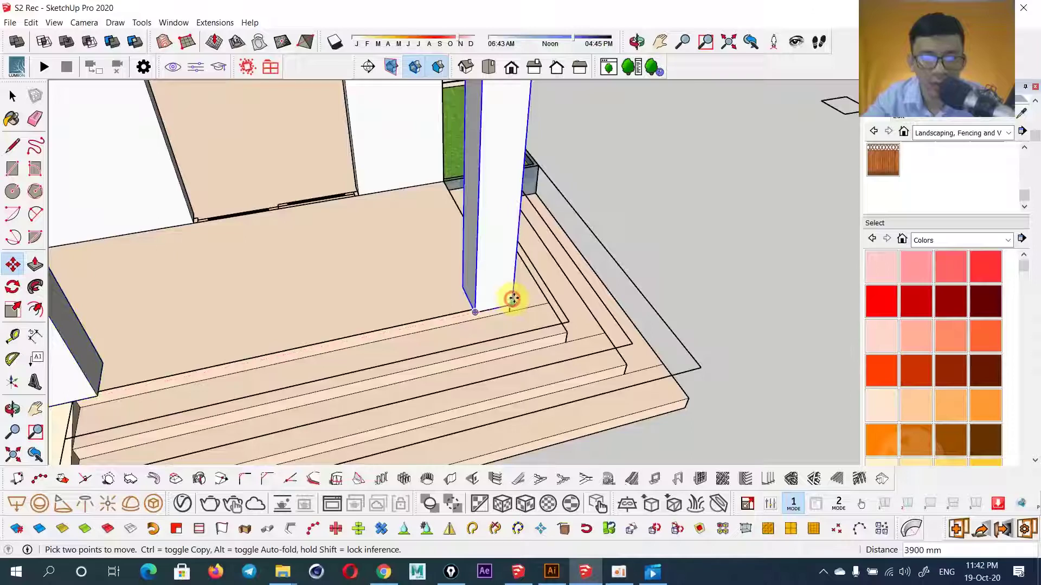
scroll(510, 307, down, 2)
- Place a second pillar copy out on the ground beside the house
click(495, 307)
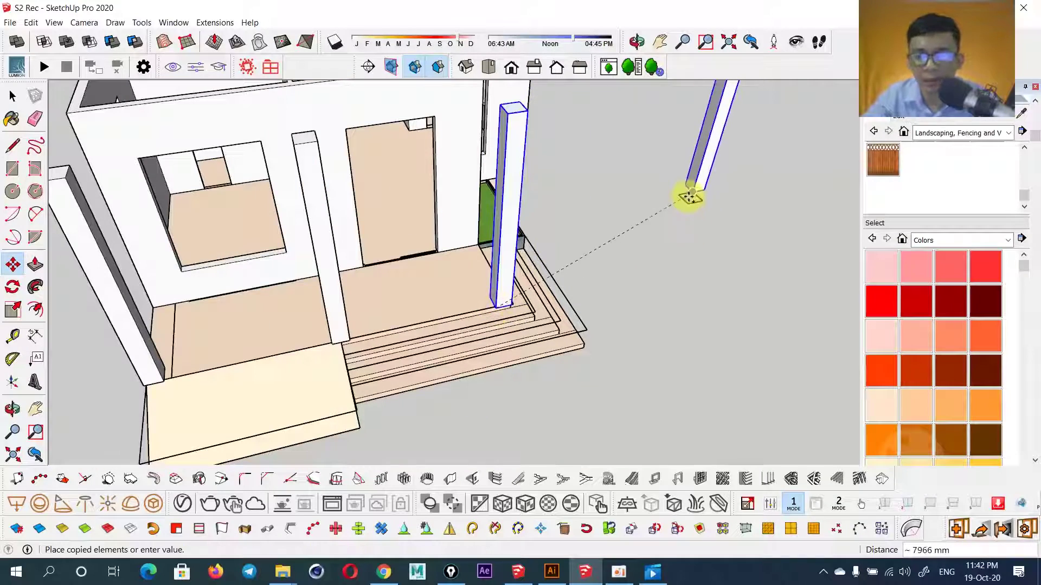
click(687, 200)
middle_drag(655, 263, 488, 297)
scroll(491, 314, up, 3)
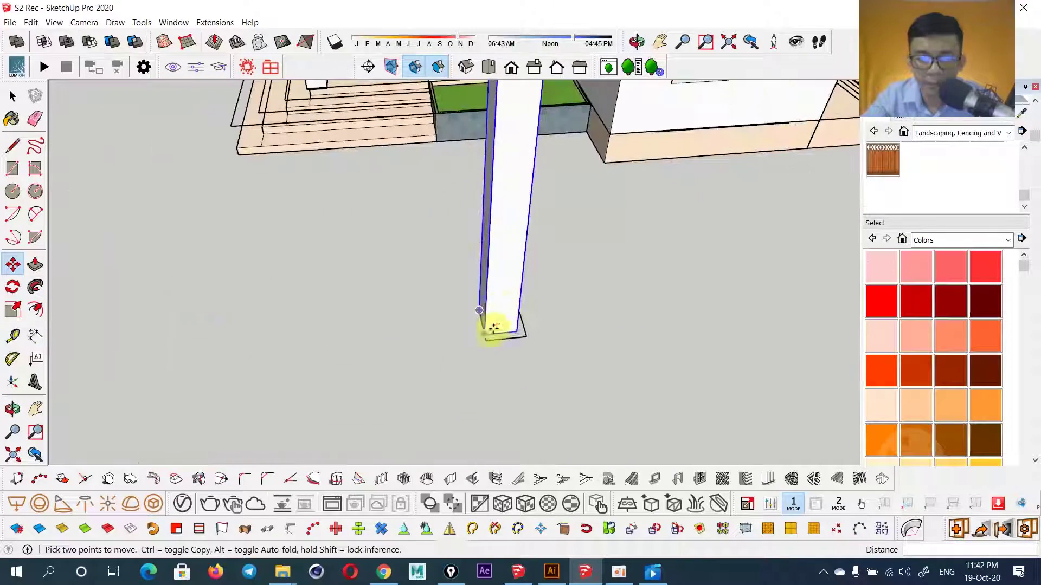
key(space)
- Make the outer pillar copy unique and push one side face out 100 mm
right_click(508, 276)
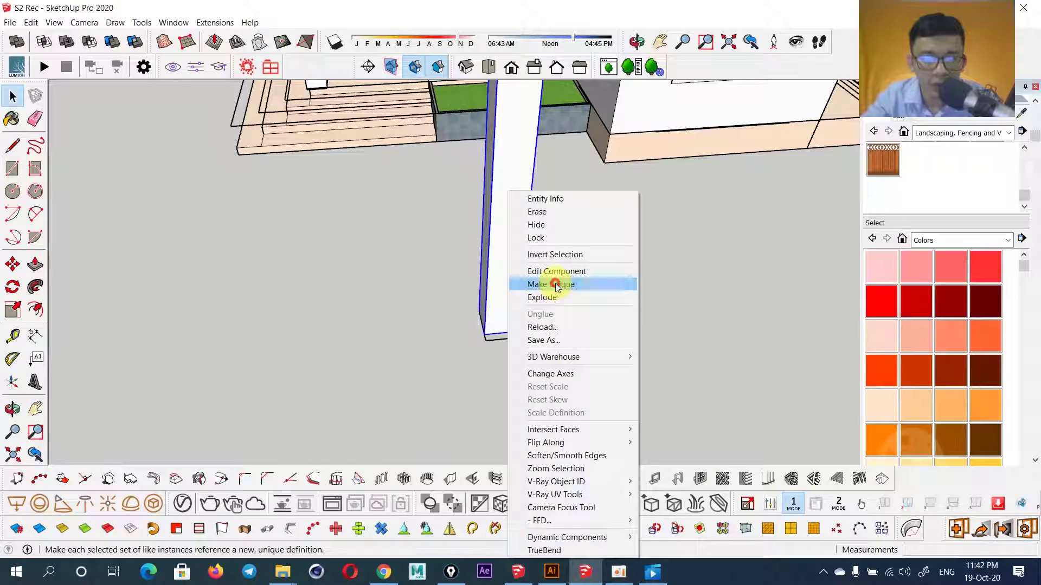
click(555, 284)
double_click(500, 278)
key(p)
click(491, 339)
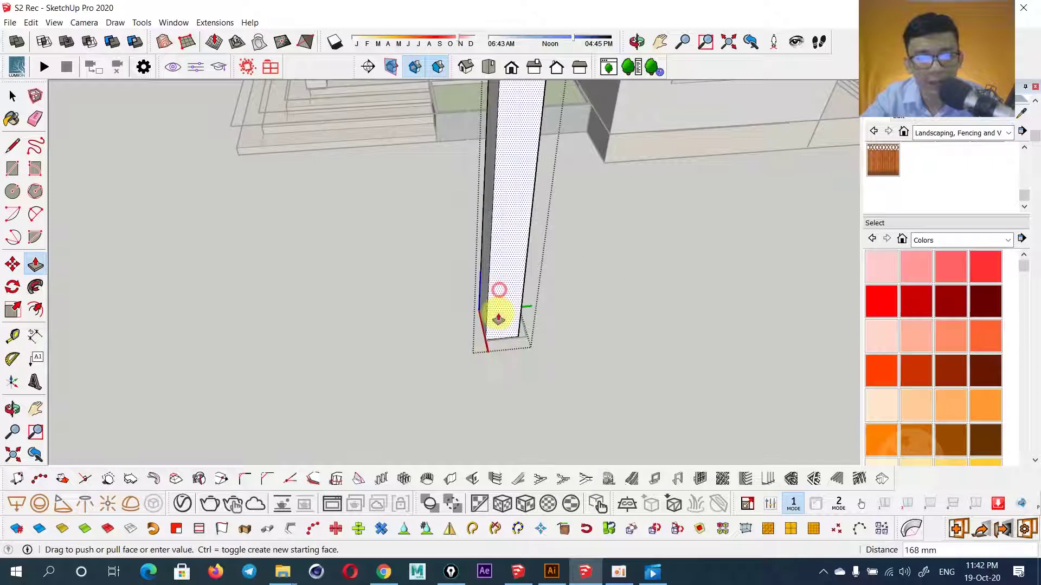
mouse_move(489, 348)
middle_down()
mouse_move(413, 344)
mouse_move(385, 316)
middle_up()
text(100)
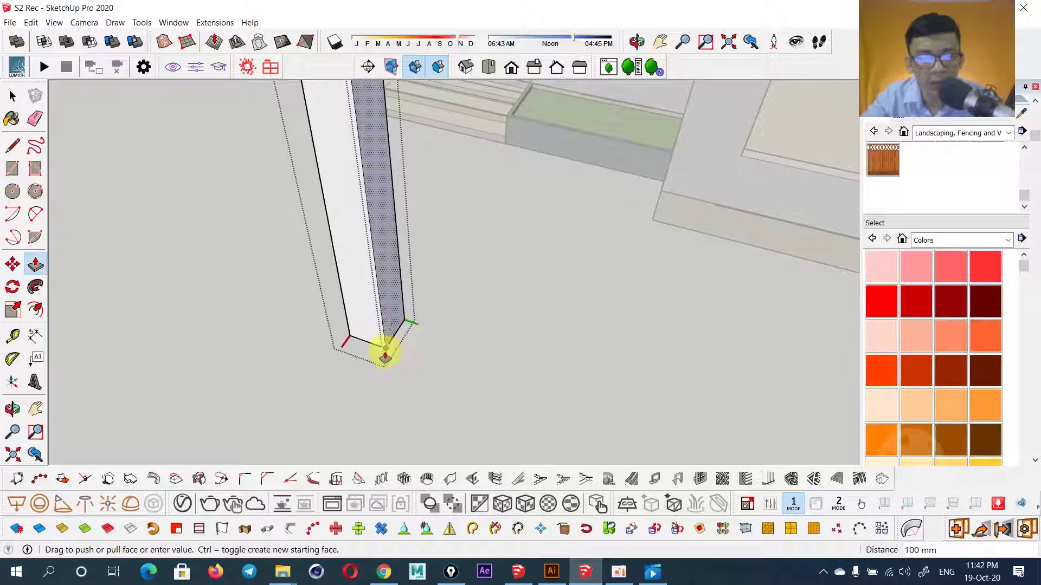
key(Return)
key(space)
scroll(445, 335, down, 3)
scroll(523, 304, down, 3)
- Delete the grey ground face on the right of the house
scroll(506, 314, down, 2)
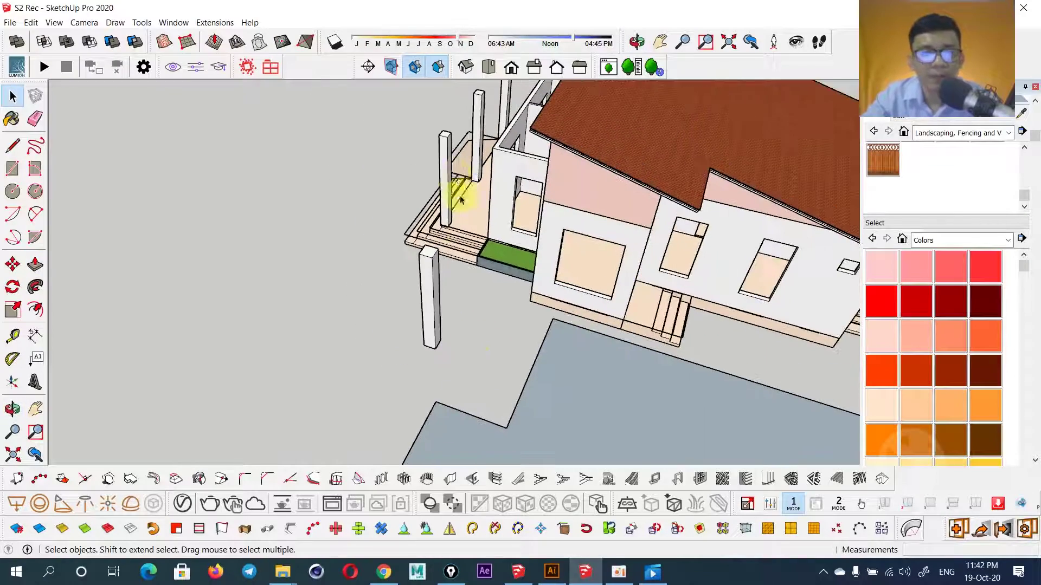
mouse_move(412, 295)
middle_down()
mouse_move(485, 304)
mouse_move(481, 325)
mouse_move(432, 356)
mouse_move(540, 265)
middle_up()
middle_drag(404, 197, 557, 342)
click(770, 239)
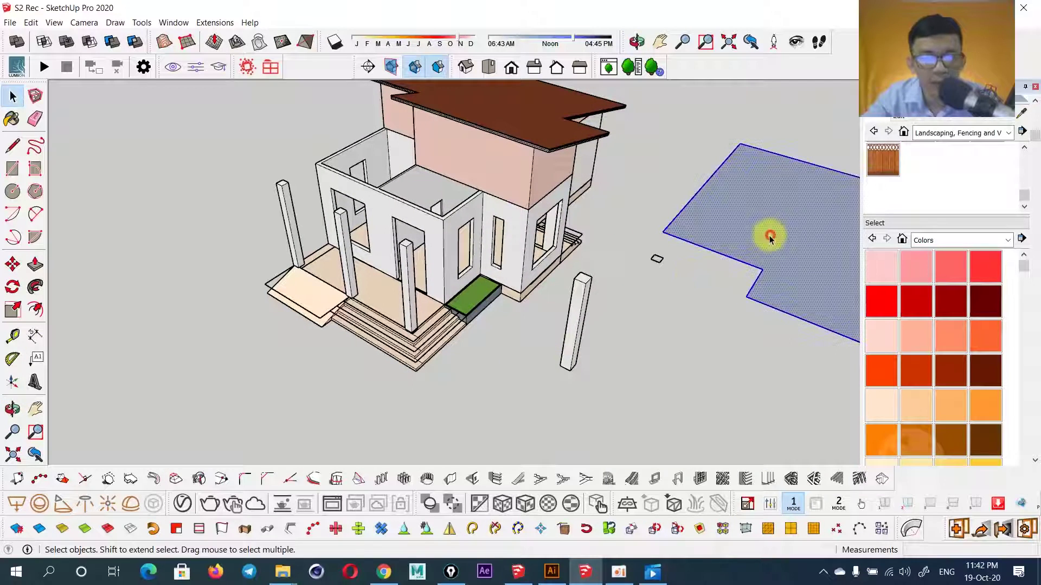
key(Delete)
- Copy the thick pillar again to stand beside the porch
key(m)
click(567, 369)
key(ctrl)
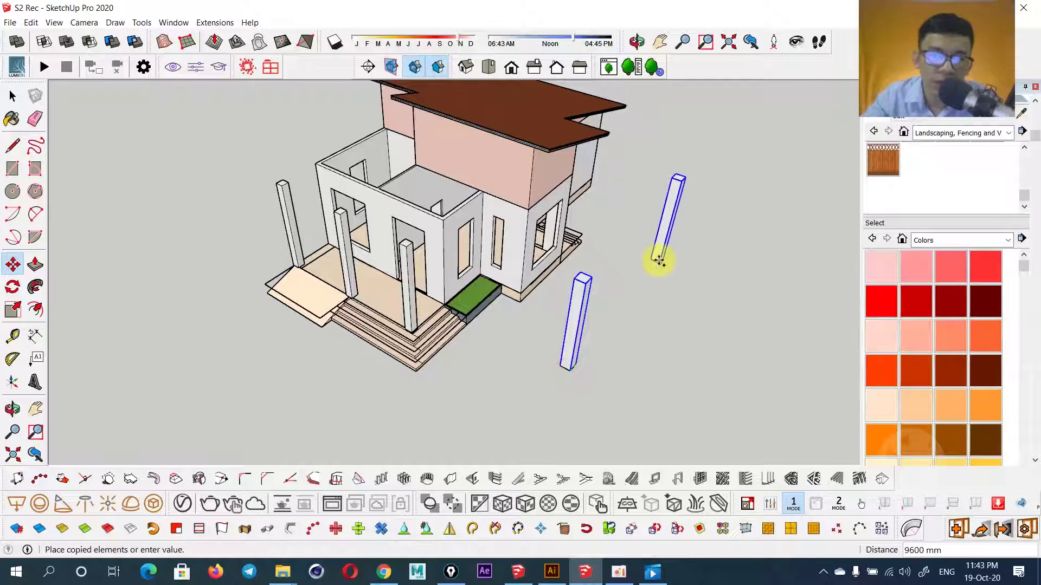
scroll(656, 287, up, 2)
key(space)
scroll(630, 295, down, 5)
mouse_move(629, 295)
middle_down()
mouse_move(580, 213)
mouse_move(485, 309)
mouse_move(836, 302)
mouse_move(618, 225)
middle_up()
key(space)
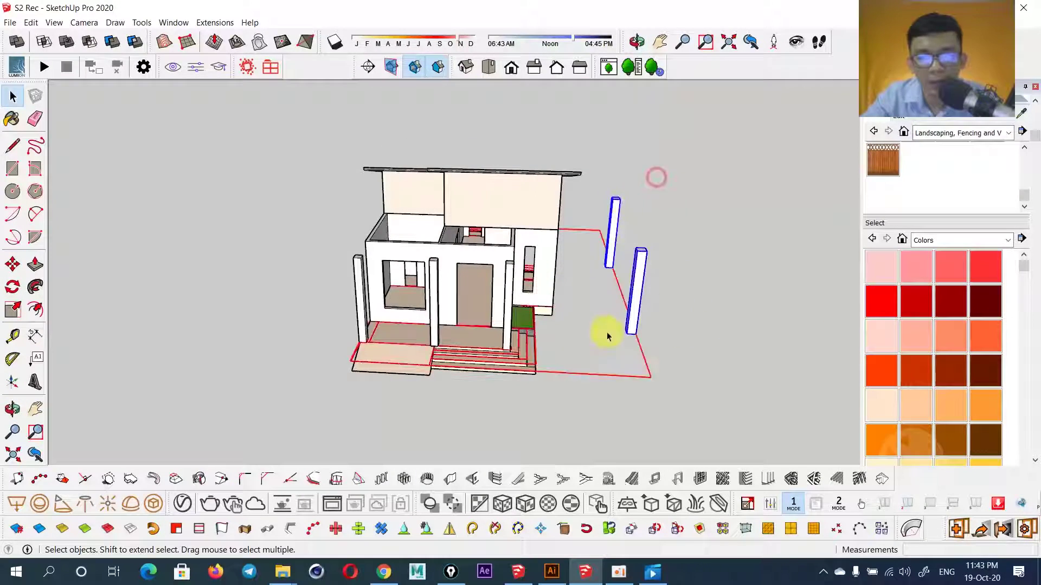
mouse_move(428, 302)
middle_down()
mouse_move(494, 372)
mouse_move(662, 193)
mouse_move(495, 224)
middle_up()
click(662, 193)
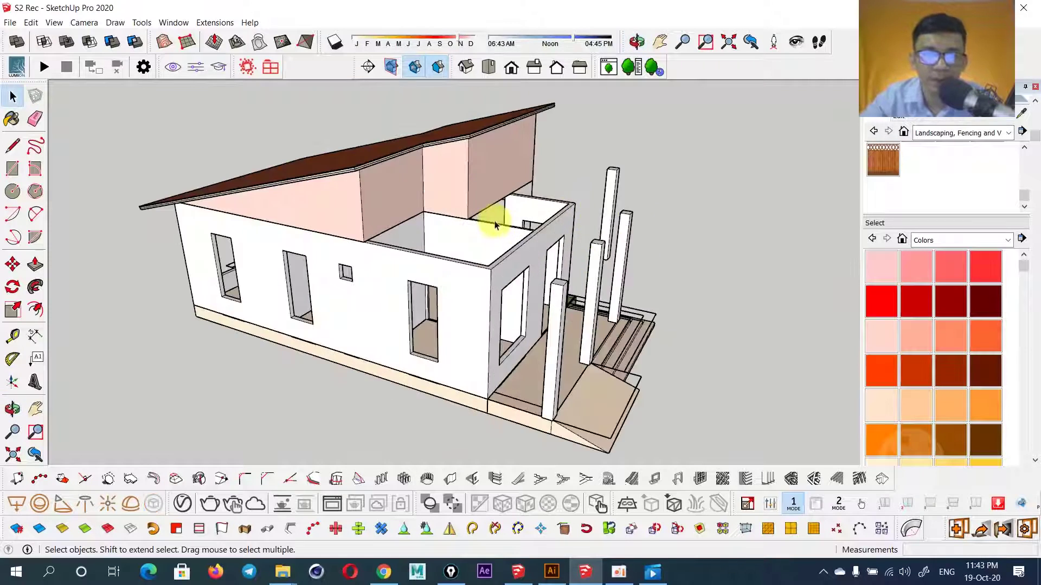
mouse_move(513, 281)
middle_down()
mouse_move(548, 286)
mouse_move(594, 271)
mouse_move(499, 307)
mouse_move(135, 344)
middle_up()
key(t)
- Place an angled guide with the Protractor near the porch pillars
click(19, 361)
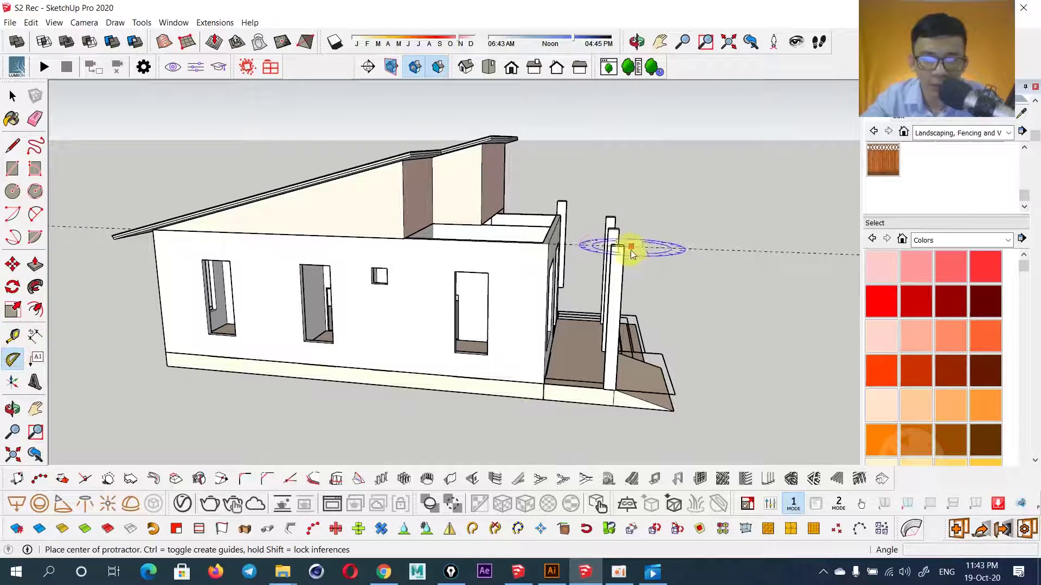
click(578, 245)
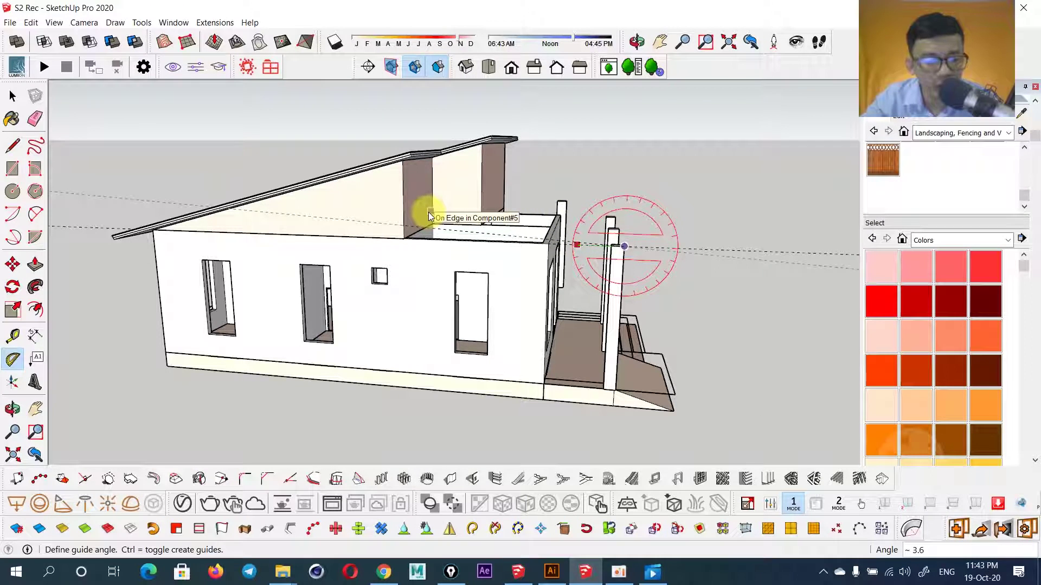
key(Return)
mouse_move(616, 272)
middle_down()
mouse_move(674, 258)
mouse_move(878, 255)
mouse_move(874, 223)
middle_up()
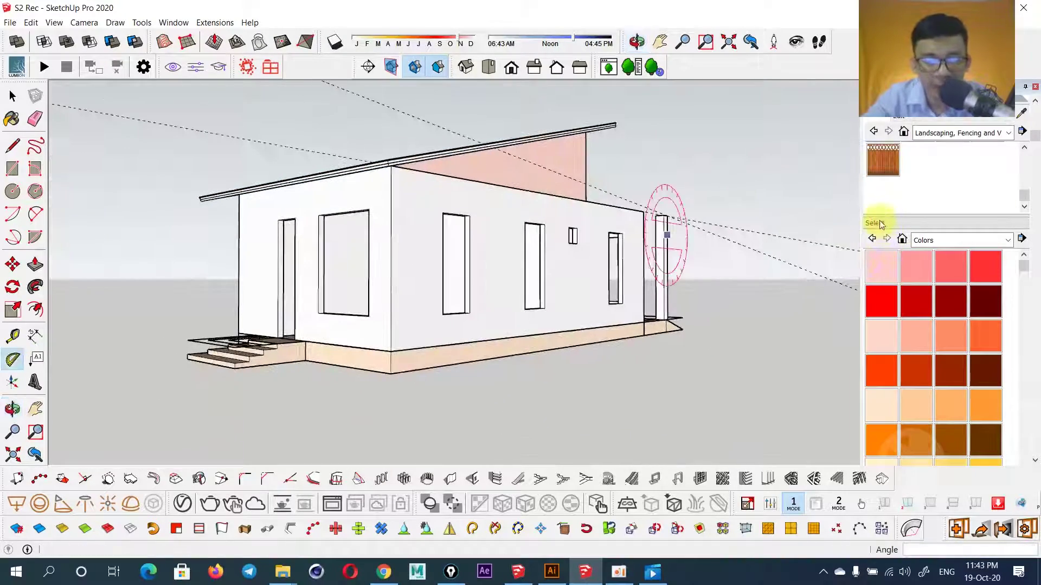
- Draw a 4100 mm line from the pillar top back to the pink wall edge
key(e)
middle_drag(670, 247, 576, 279)
key(l)
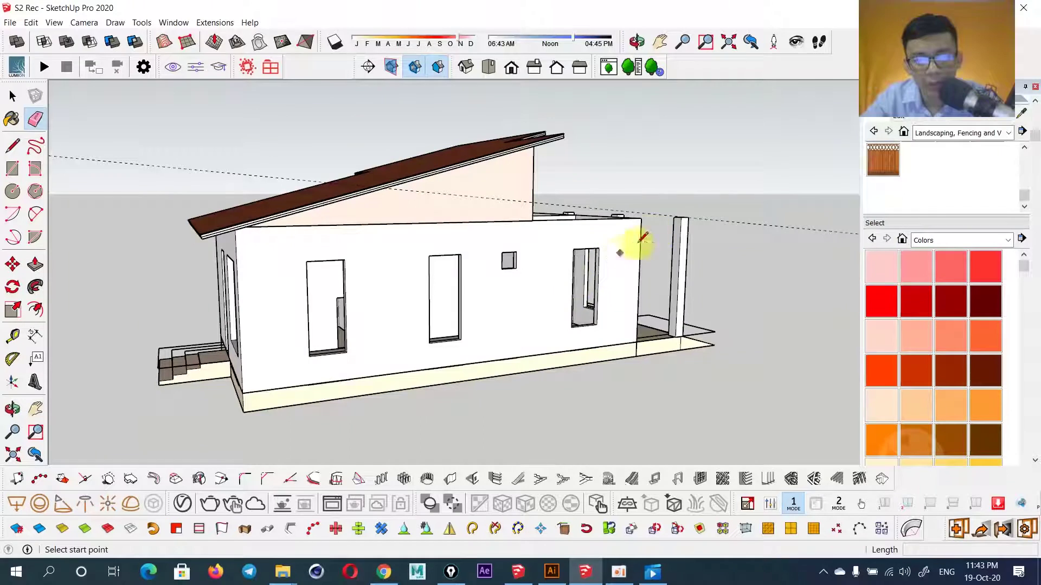
mouse_move(534, 200)
middle_down()
mouse_move(460, 233)
mouse_move(372, 174)
mouse_move(419, 202)
mouse_move(430, 279)
mouse_move(371, 259)
middle_up()
click(419, 207)
key(space)
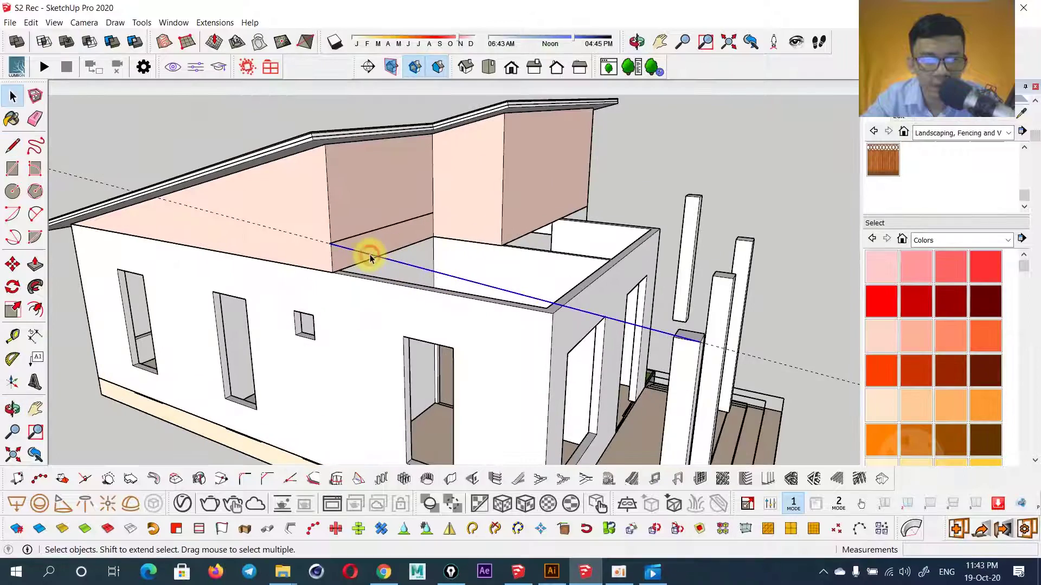
- Copy the porch roof edge line 3950 mm across to the other pillar
key(m)
key(ctrl)
click(331, 245)
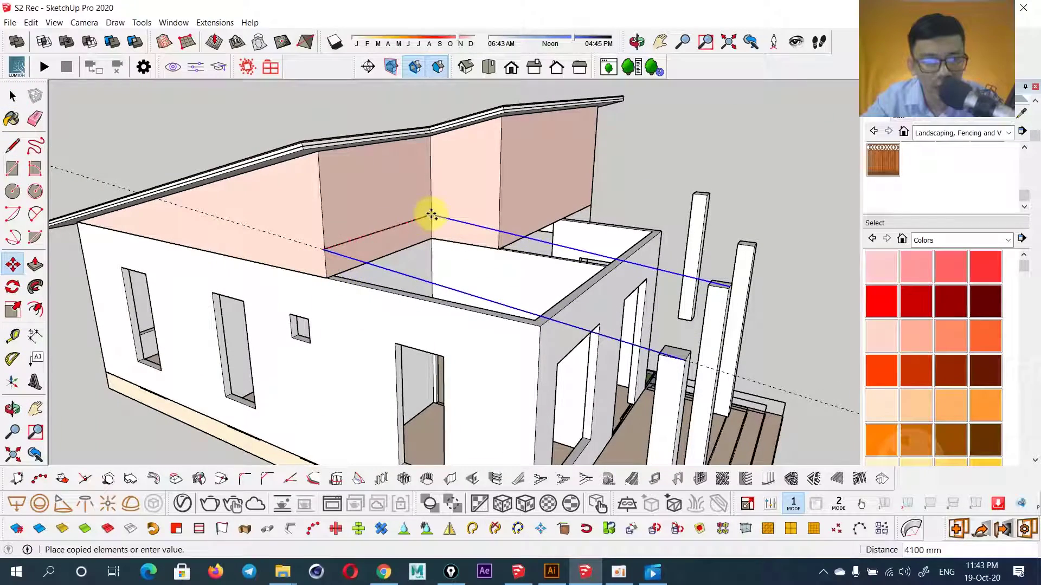
mouse_move(431, 210)
middle_down()
mouse_move(491, 200)
mouse_move(239, 226)
mouse_move(446, 226)
mouse_move(437, 223)
mouse_move(428, 262)
middle_up()
key(Escape)
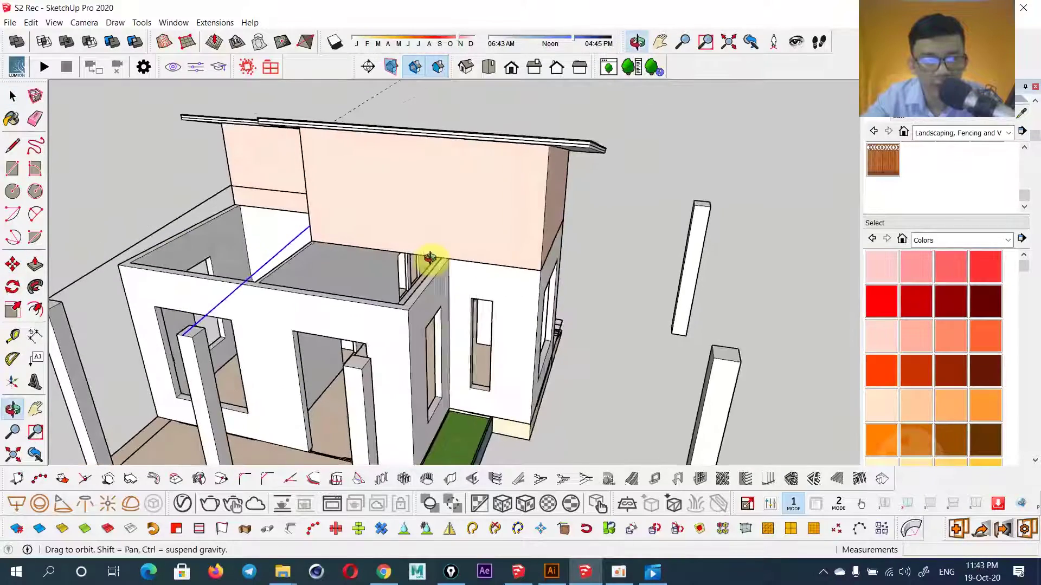
scroll(349, 270, up, 3)
scroll(313, 244, up, 2)
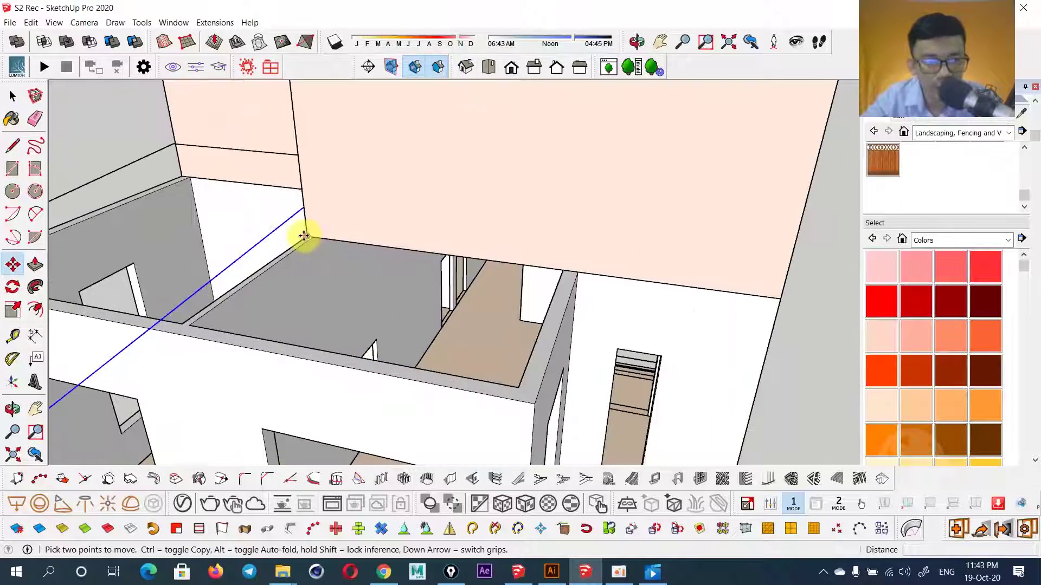
click(304, 235)
click(581, 273)
scroll(565, 283, down, 3)
scroll(644, 265, down, 2)
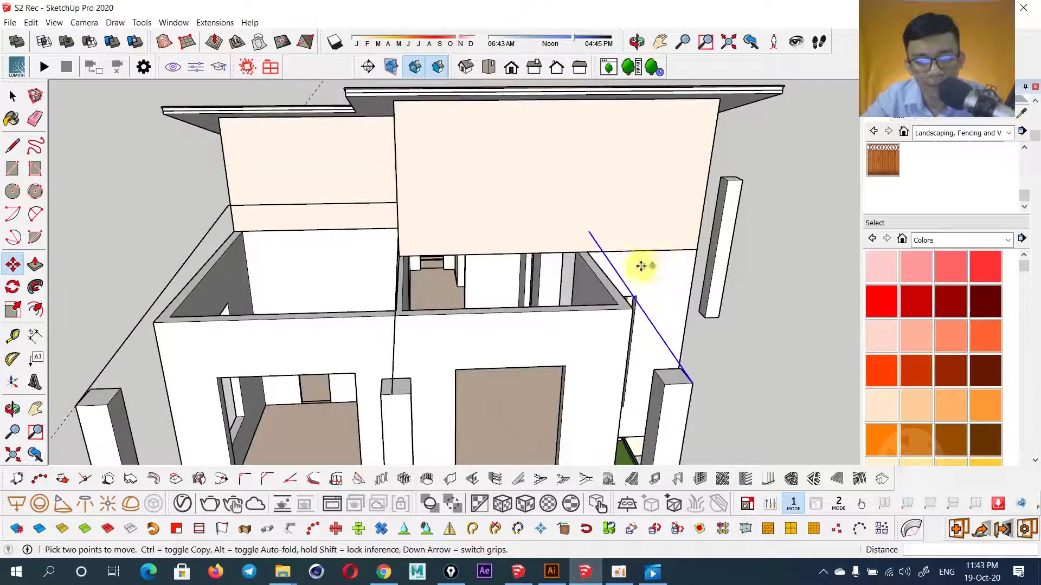
- Start a line from the copied line's end toward the wall corner
key(l)
click(601, 244)
mouse_move(601, 244)
middle_down()
mouse_move(493, 255)
mouse_move(510, 241)
middle_up()
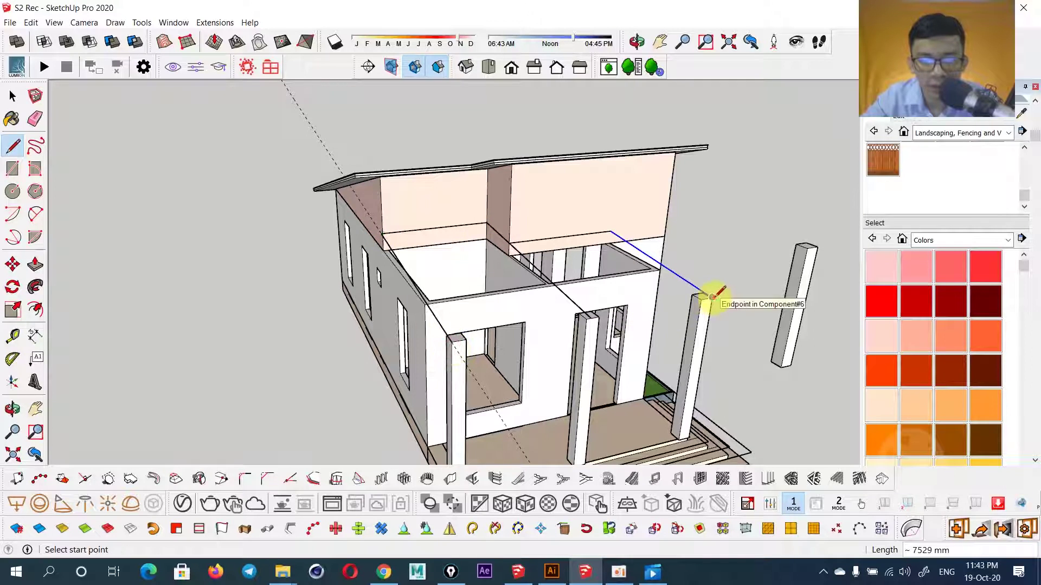
- Close the porch roof outline into a face and erase the stray edge
click(462, 338)
mouse_move(450, 344)
middle_down()
mouse_move(567, 316)
mouse_move(572, 292)
middle_up()
key(space)
key(e)
click(576, 251)
mouse_move(575, 251)
middle_down()
mouse_move(551, 305)
mouse_move(575, 310)
middle_up()
key(space)
- Offset the porch roof face inward to create an inset border line
click(572, 317)
key(f)
text(1000)
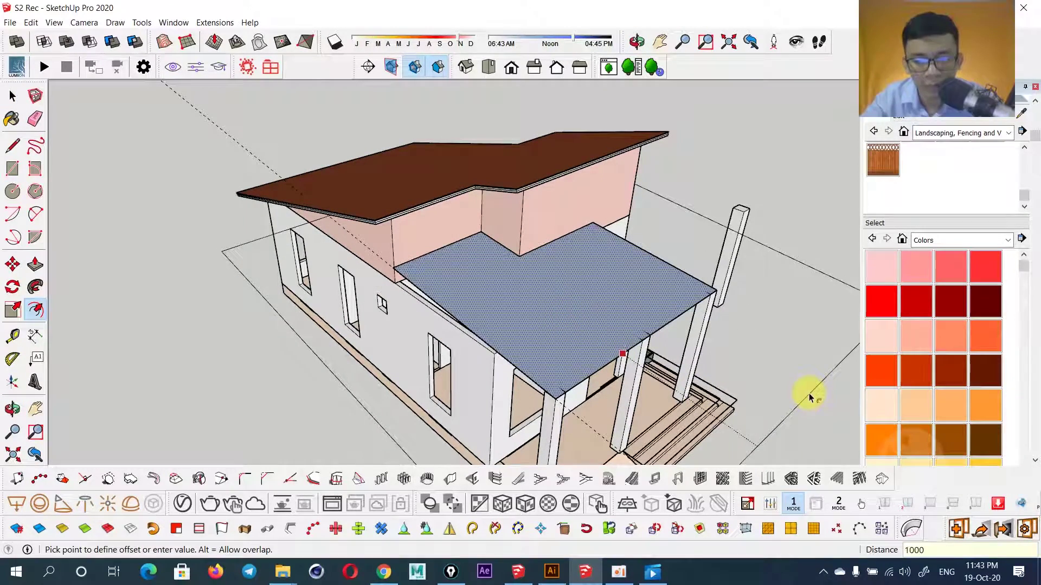
key(Return)
key(space)
scroll(530, 274, down, 2)
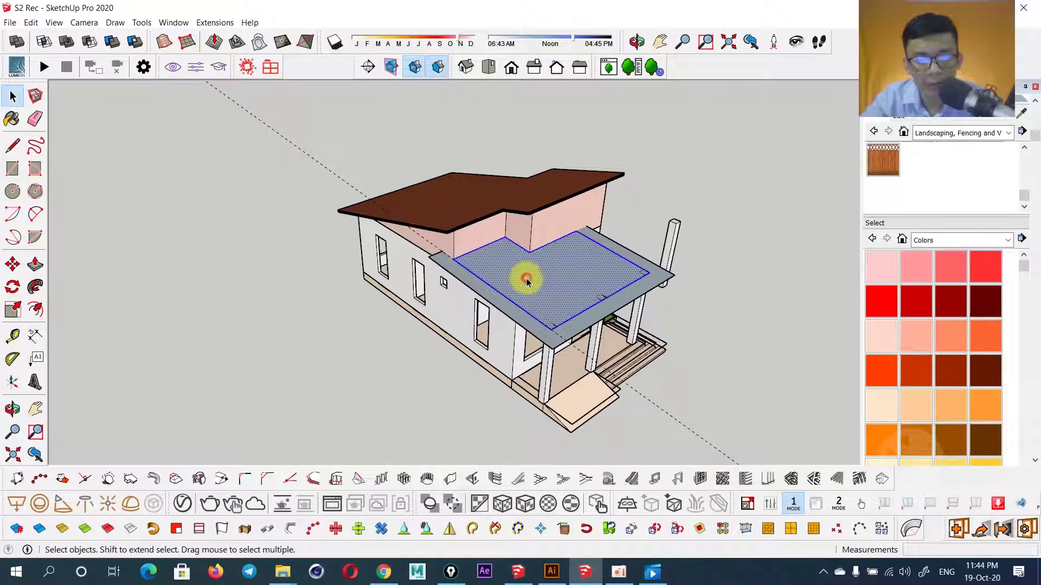
middle_drag(527, 287, 409, 286)
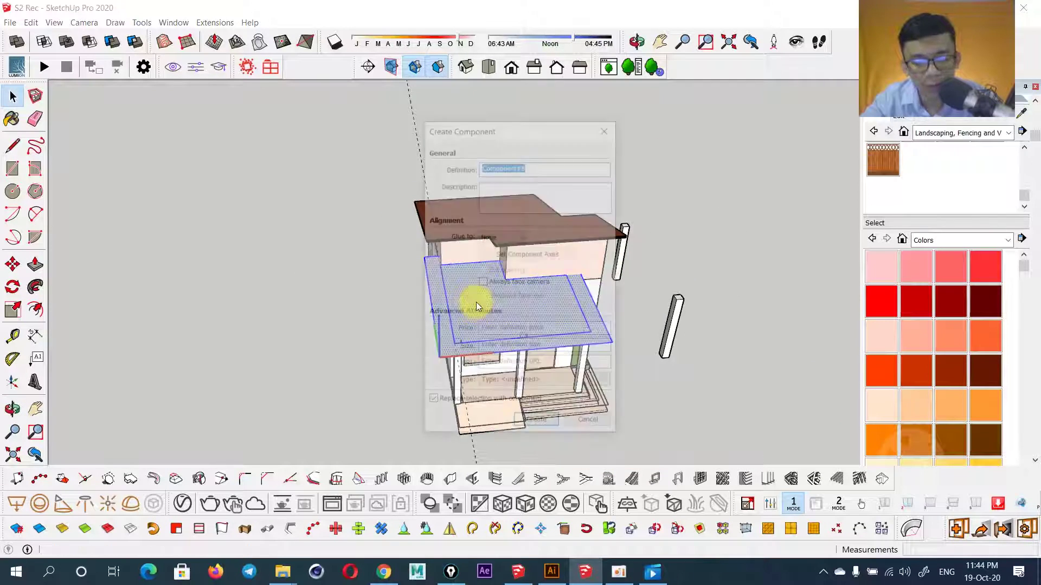
- Copy the flat porch roof slab to a spot beside the house
key(m)
click(505, 301)
key(ctrl)
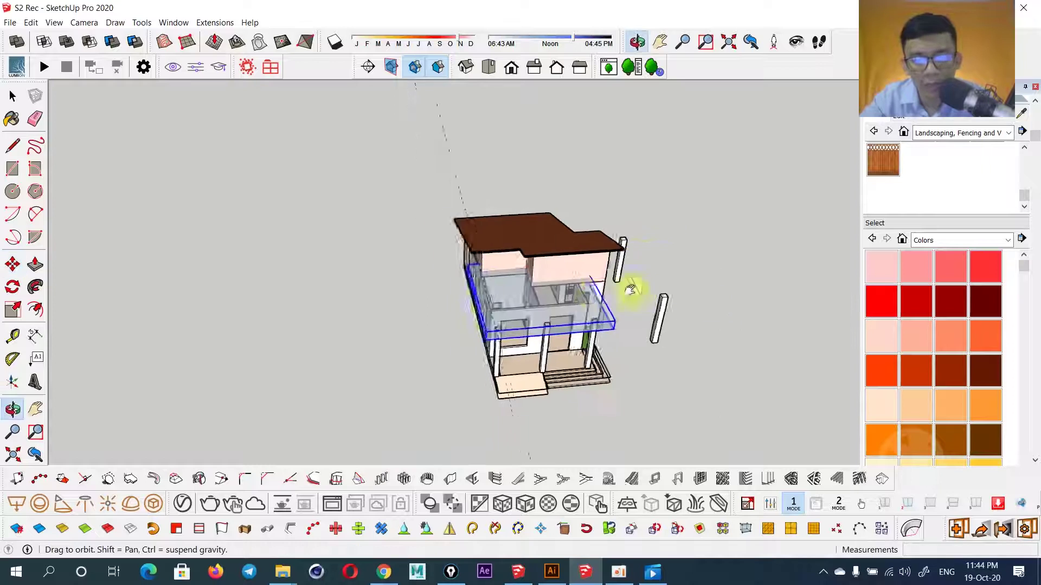
scroll(624, 303, down, 2)
click(618, 309)
key(space)
scroll(597, 298, up, 2)
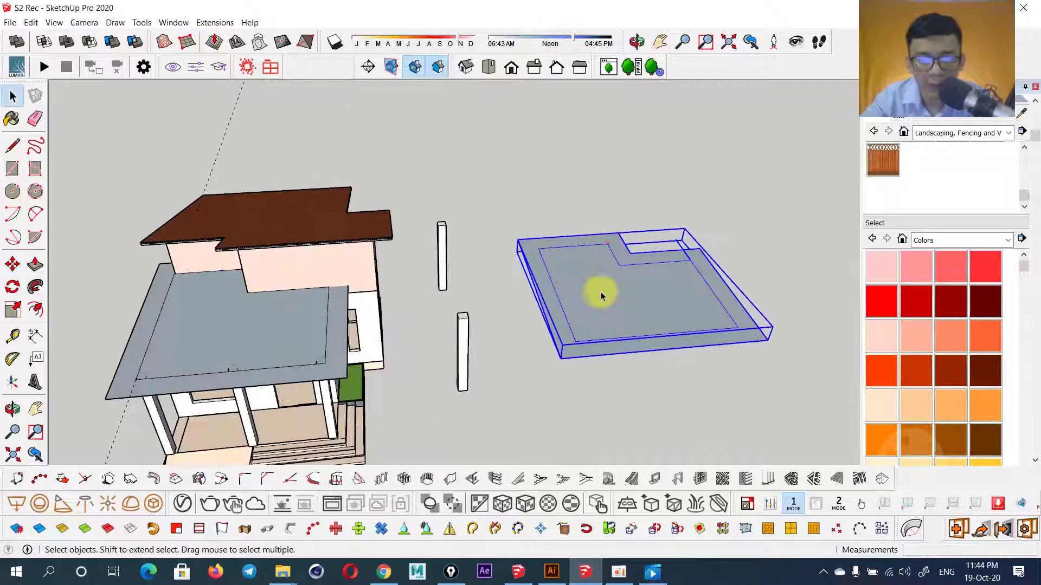
scroll(600, 295, up, 1)
scroll(586, 272, up, 2)
- Move the slab copy's edges down to cut a notch into its outline
key(space)
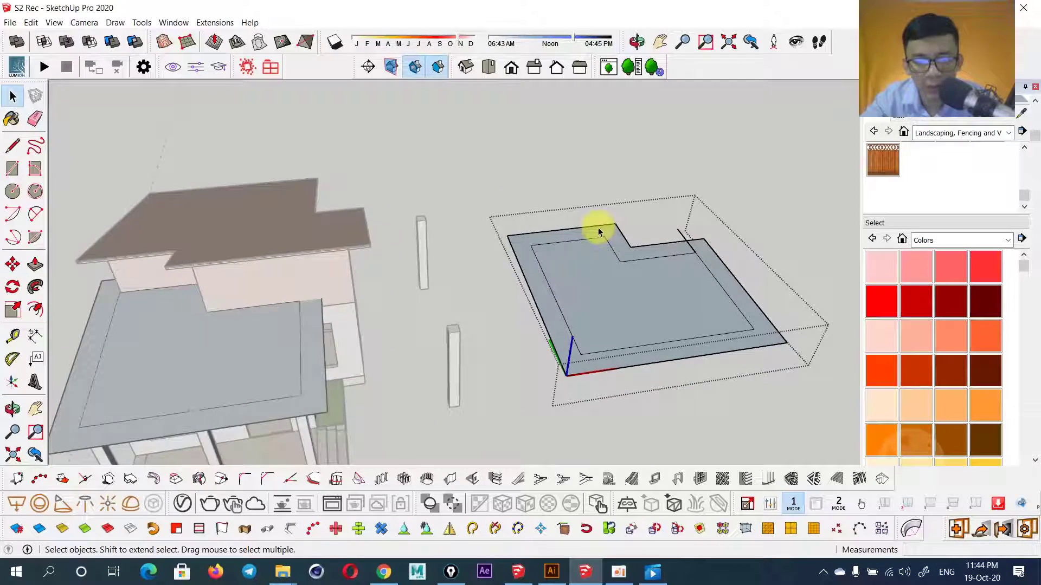
middle_drag(600, 227, 590, 242)
key(m)
click(563, 237)
click(643, 249)
key(space)
key(m)
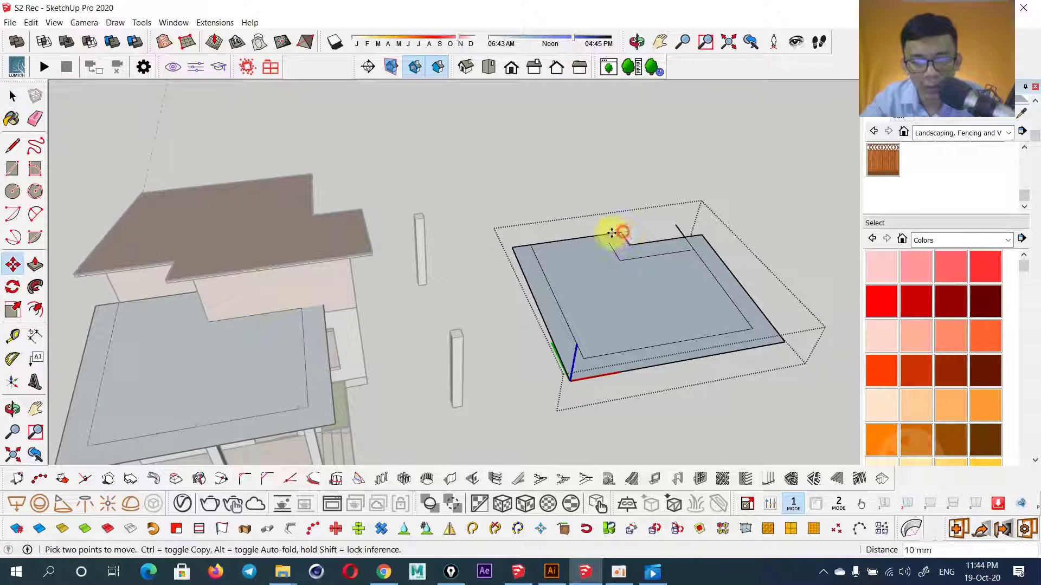
key(space)
key(m)
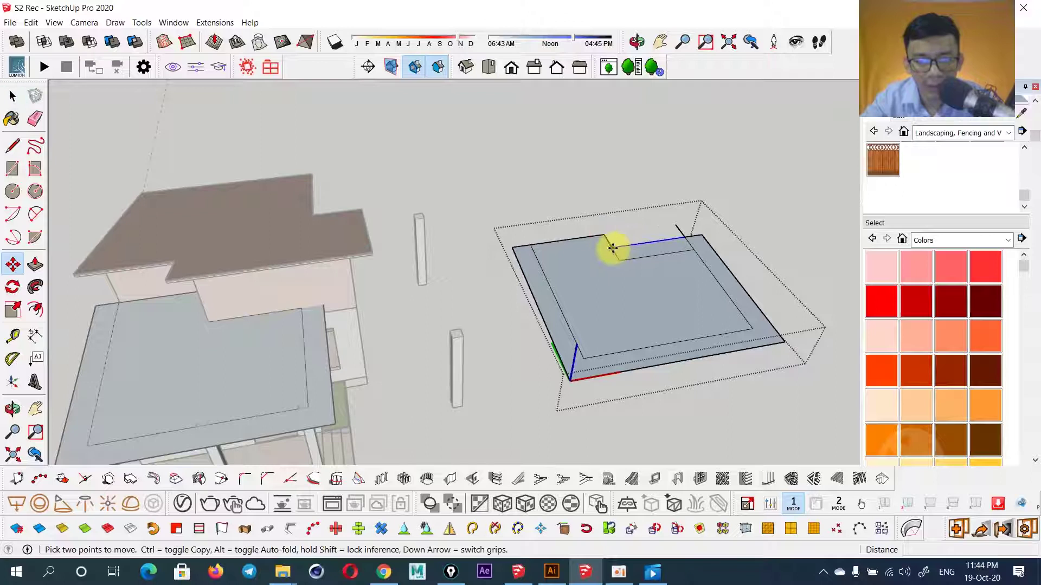
click(612, 247)
click(620, 261)
key(space)
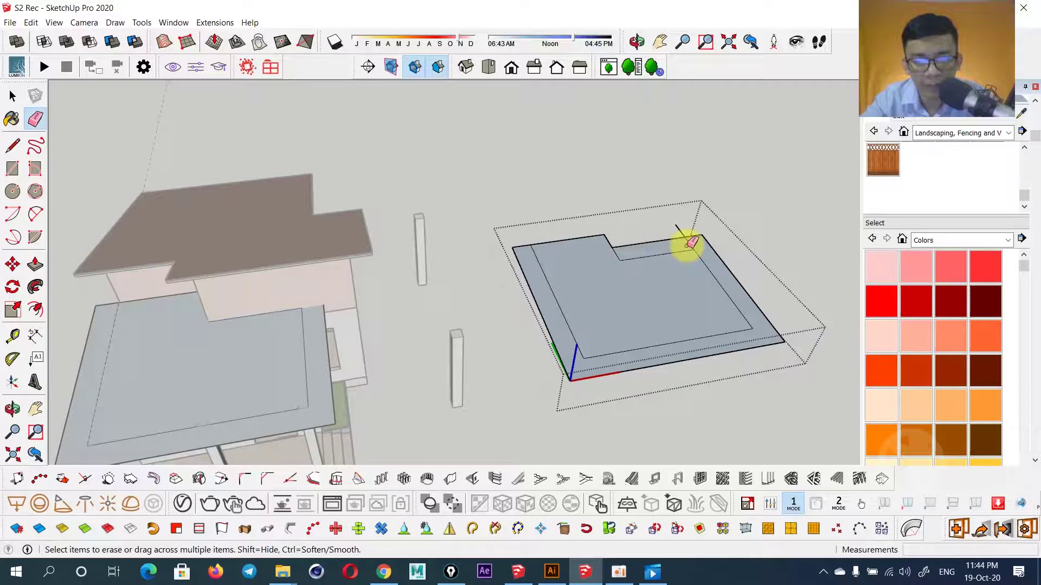
- Shift the slab copy's top-right edge to finish reshaping the notched outline
key(e)
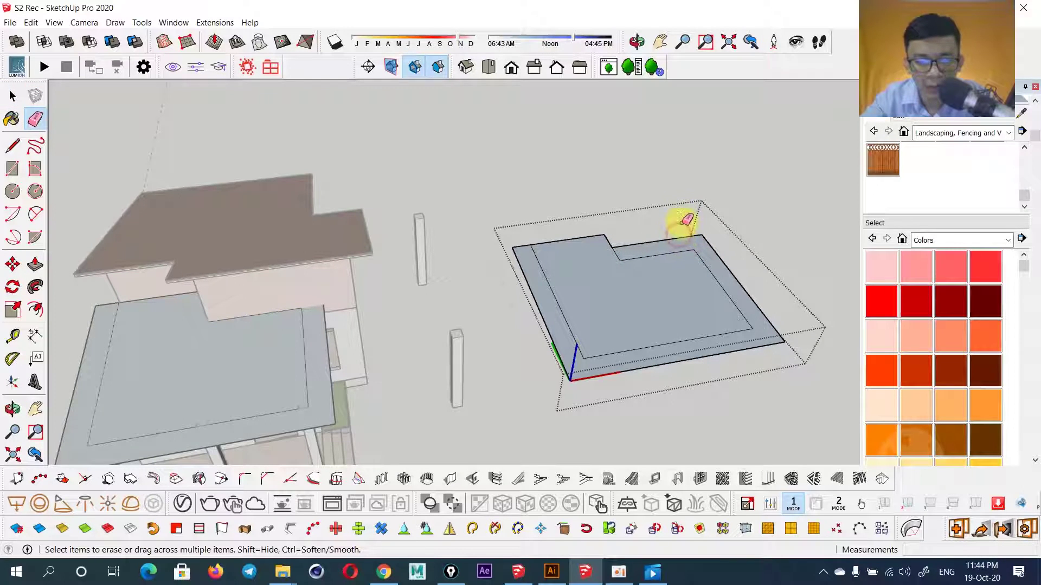
key(space)
key(m)
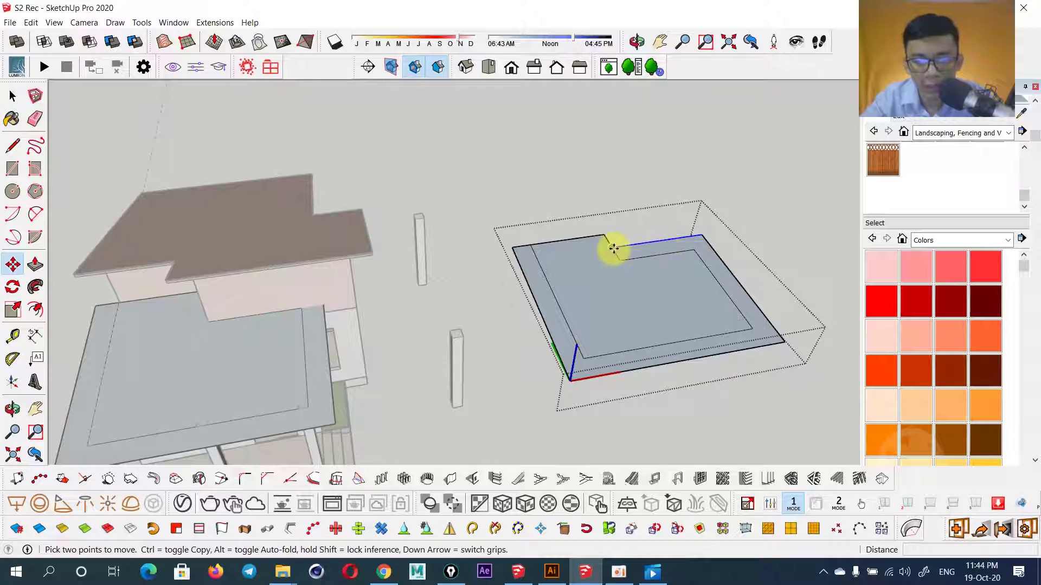
click(614, 248)
mouse_move(620, 260)
middle_down()
mouse_move(586, 279)
mouse_move(723, 251)
middle_up()
key(space)
- Erase the inner offset lines from the porch roof face
middle_drag(725, 205, 551, 290)
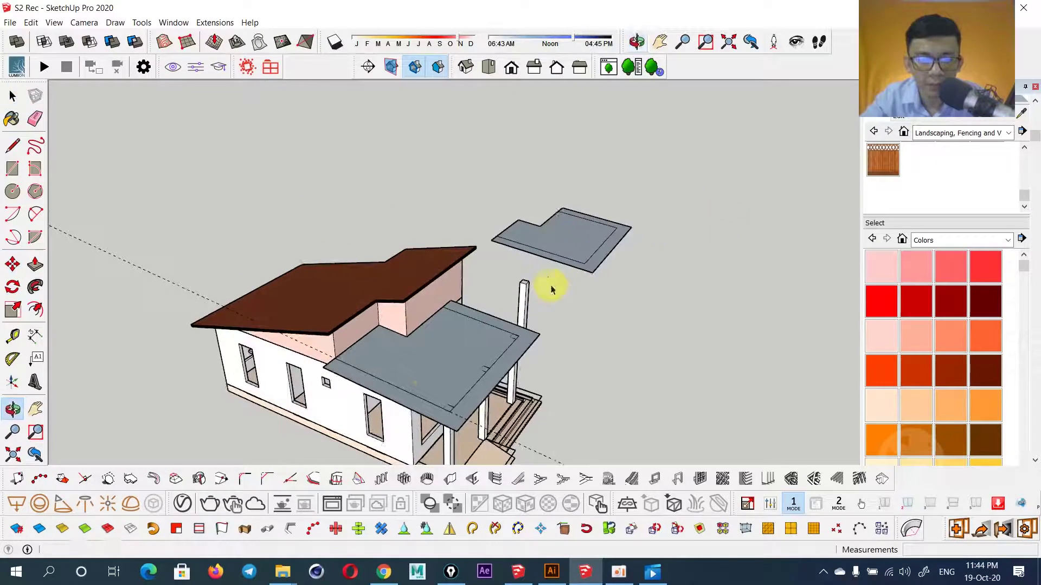
key(space)
scroll(488, 319, up, 1)
scroll(504, 321, up, 3)
middle_drag(509, 340, 516, 345)
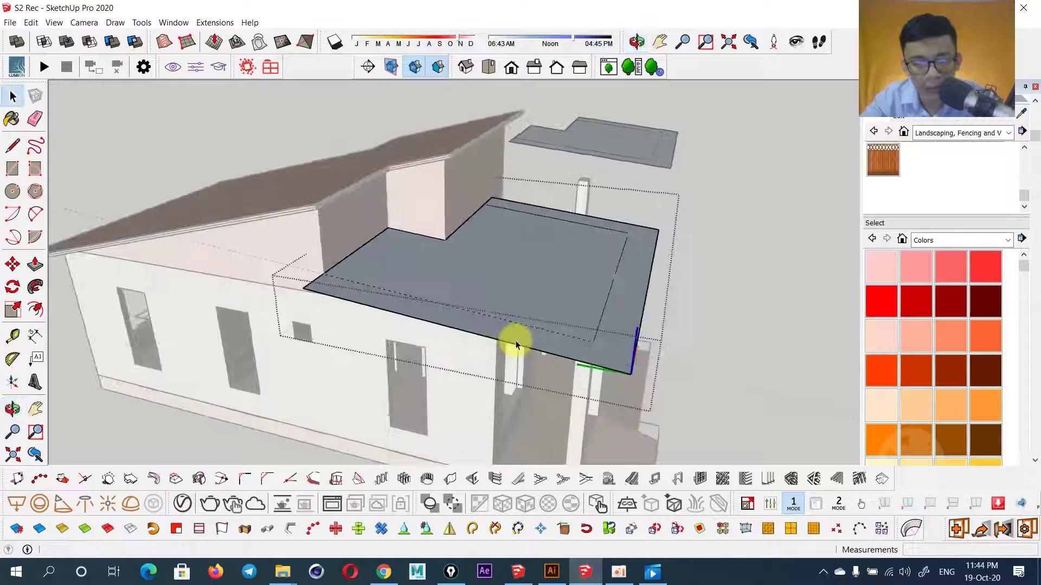
key(e)
drag(587, 333, 584, 232)
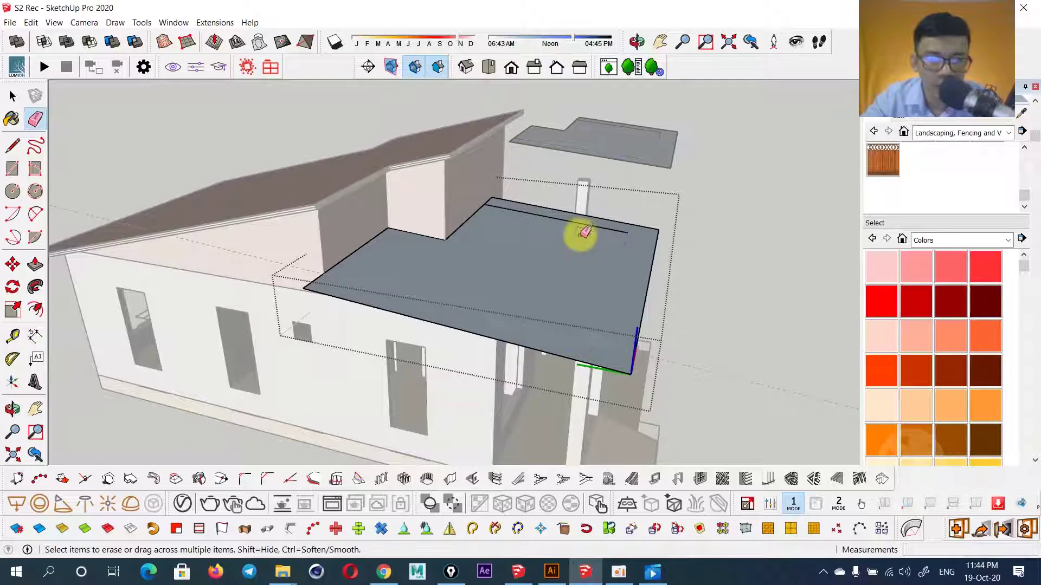
key(space)
- Pull the porch roof face up into a 150 mm thick slab
key(p)
double_click(569, 302)
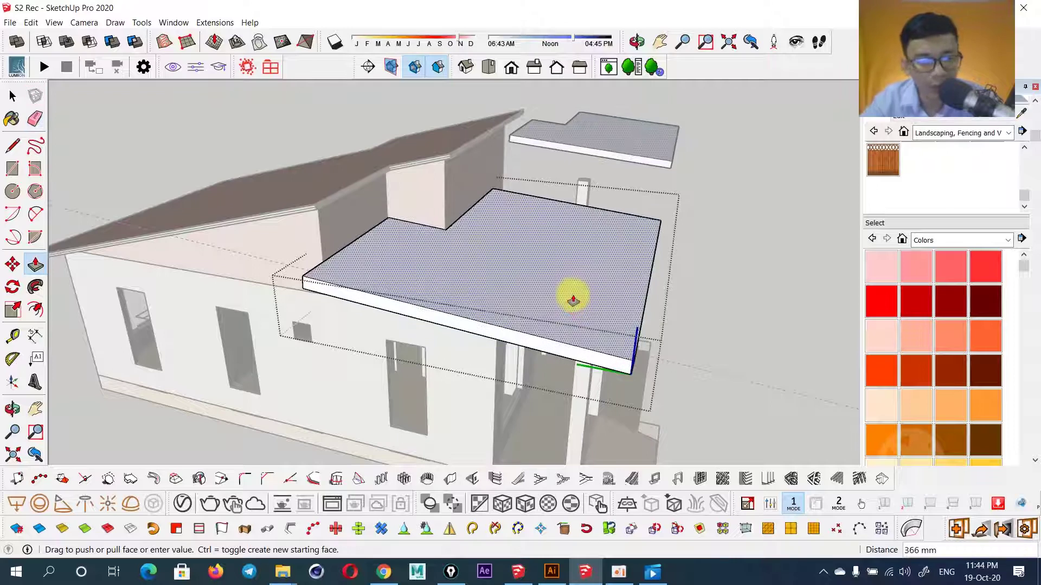
text(150)
key(Return)
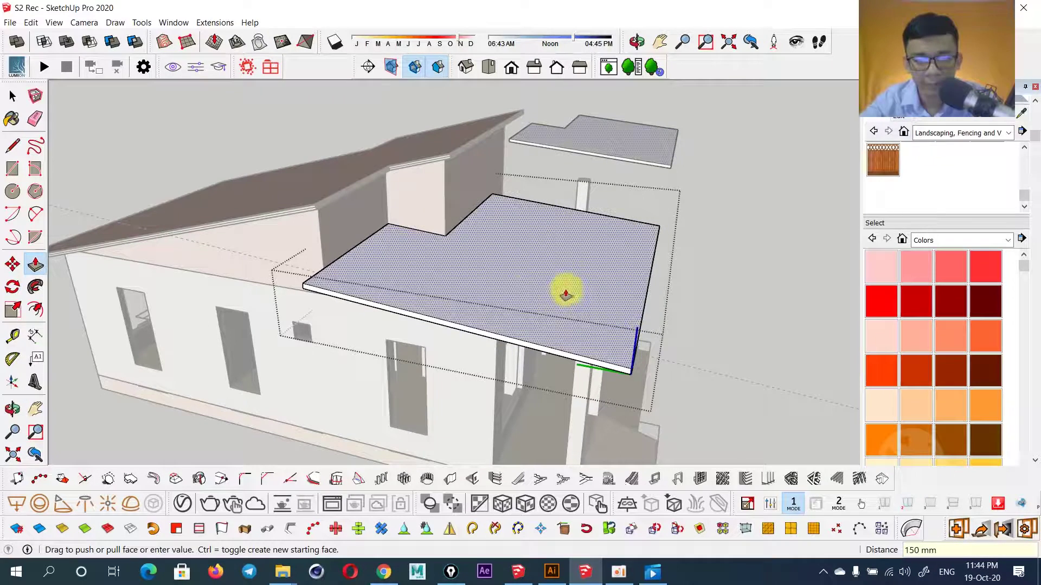
middle_drag(521, 293, 702, 239)
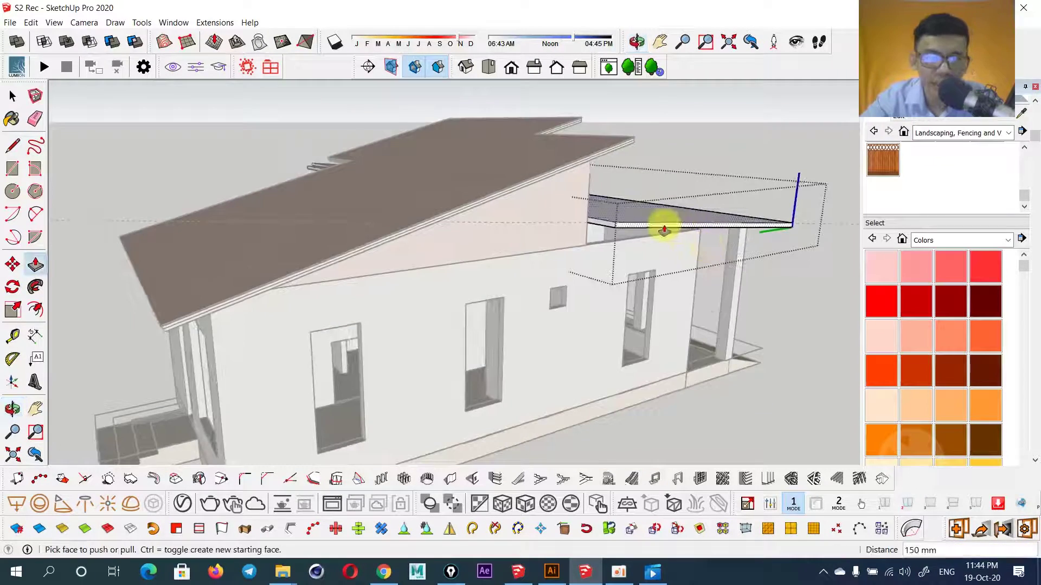
scroll(666, 251, up, 3)
- Inspect the slab edge up close and select the whole porch roof slab
click(584, 227)
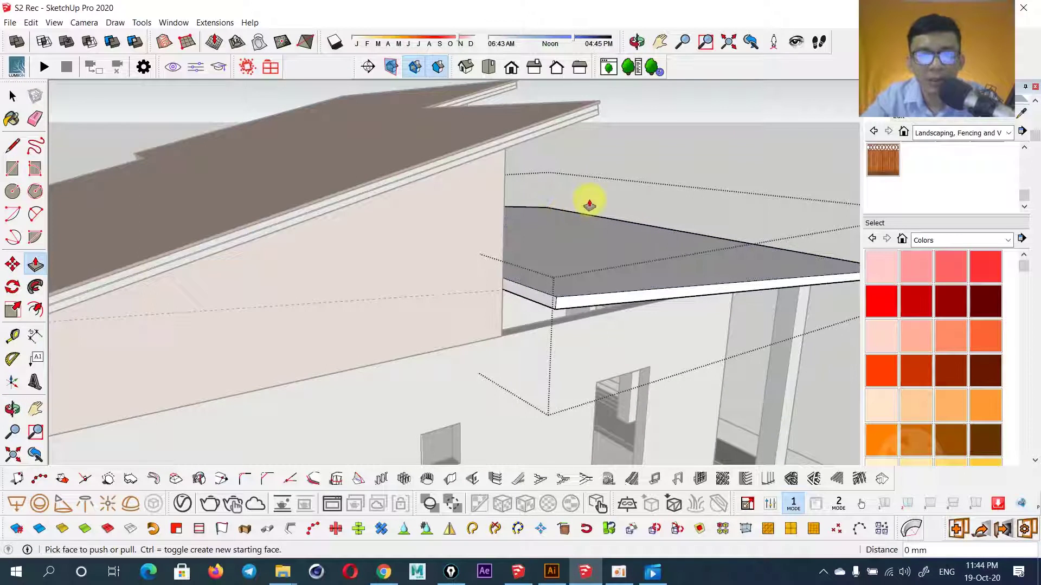
key(space)
scroll(542, 285, up, 2)
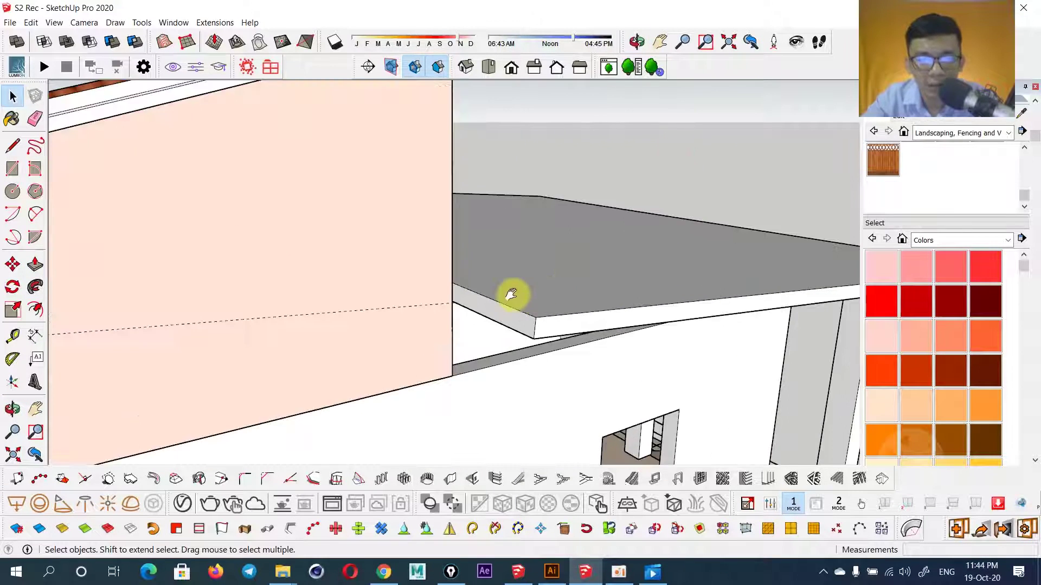
scroll(548, 307, up, 2)
mouse_move(548, 306)
middle_down()
mouse_move(581, 272)
mouse_move(564, 288)
mouse_move(644, 304)
mouse_move(541, 307)
mouse_move(603, 298)
mouse_move(562, 314)
mouse_move(839, 241)
middle_up()
triple_click(585, 262)
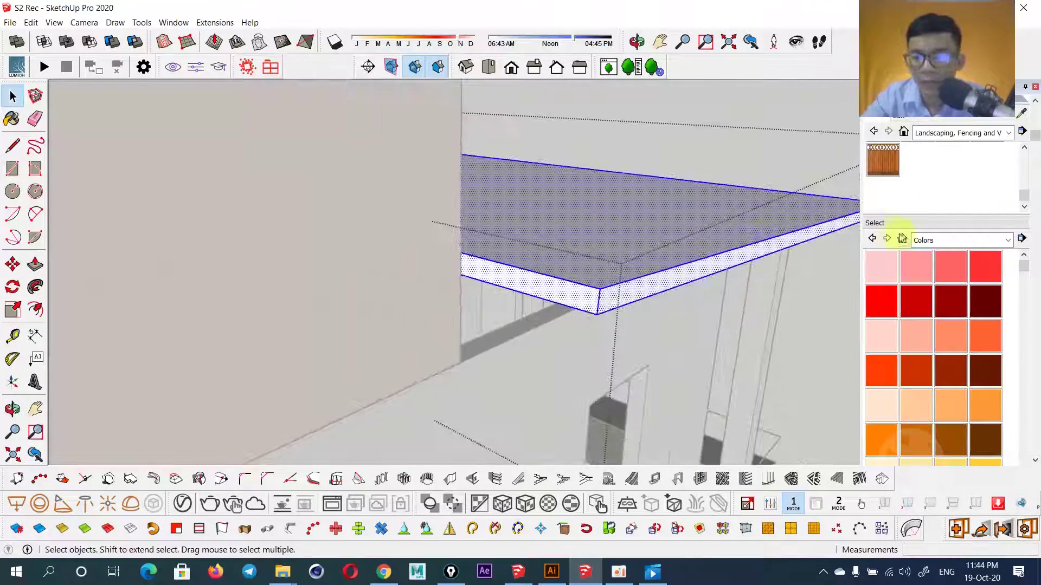
- Paint the porch roof slab dark brown, then undo that paint
key(b)
scroll(616, 222, down, 4)
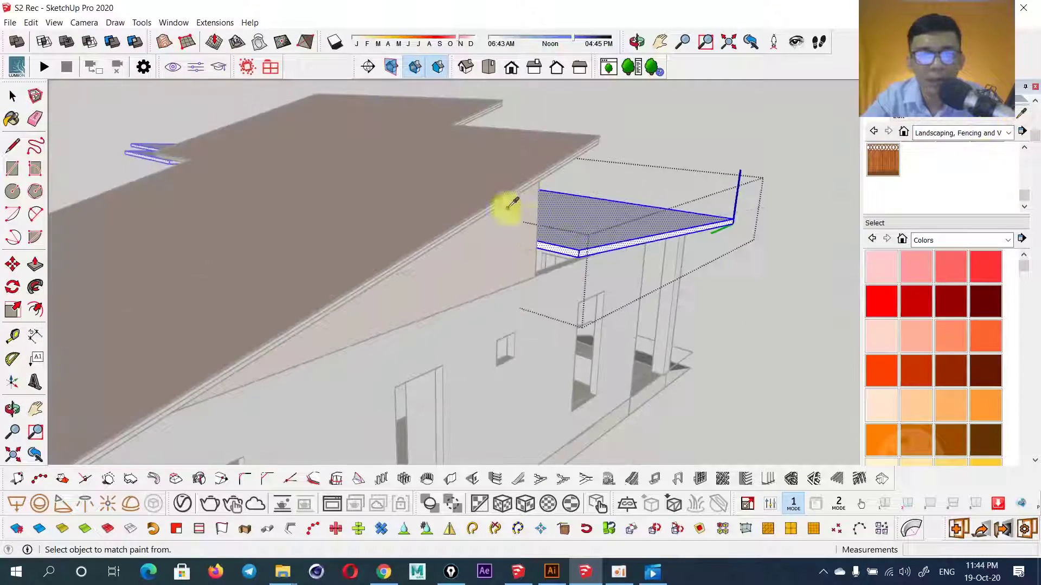
click(614, 231)
scroll(612, 232, up, 3)
key(ctrl+z)
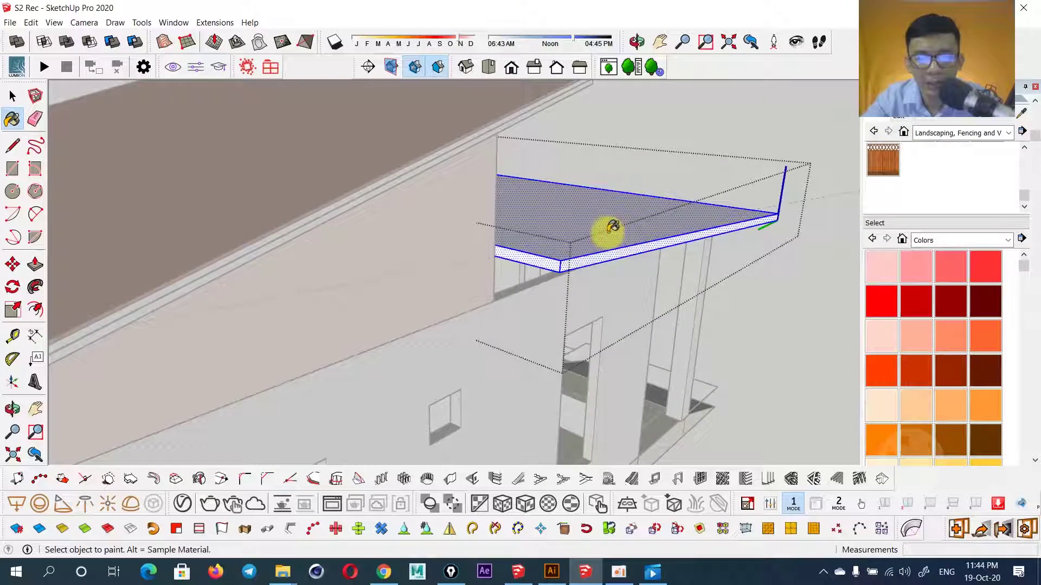
- Sample the main roof's tile material and paint the slab with it, then undo
key(space)
middle_drag(609, 233, 749, 147)
click(775, 117)
click(1025, 112)
click(453, 114)
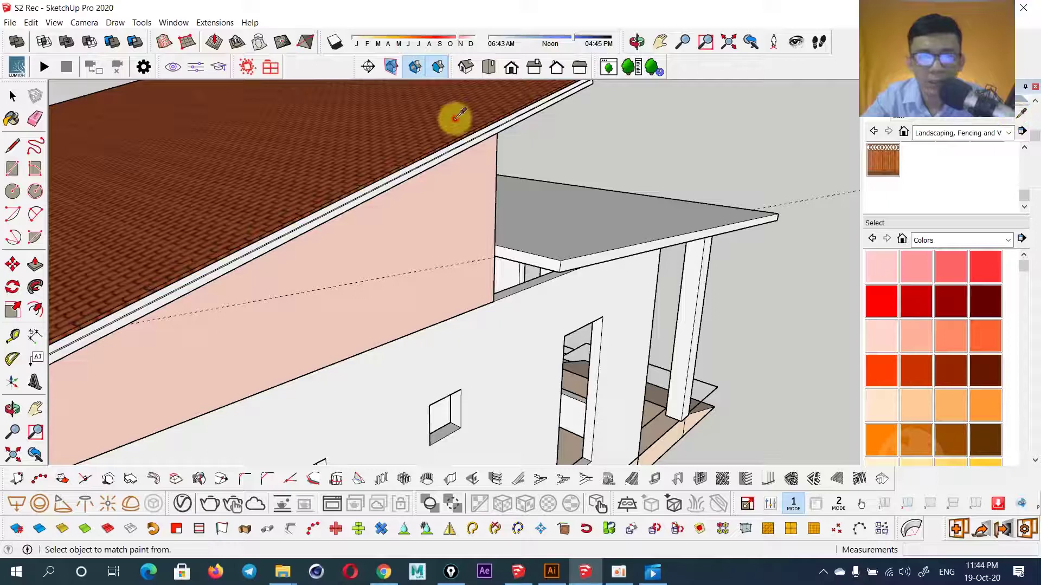
click(575, 218)
key(ctrl+z)
- Open the slab group for editing and paint its face dark brown
key(space)
double_click(574, 222)
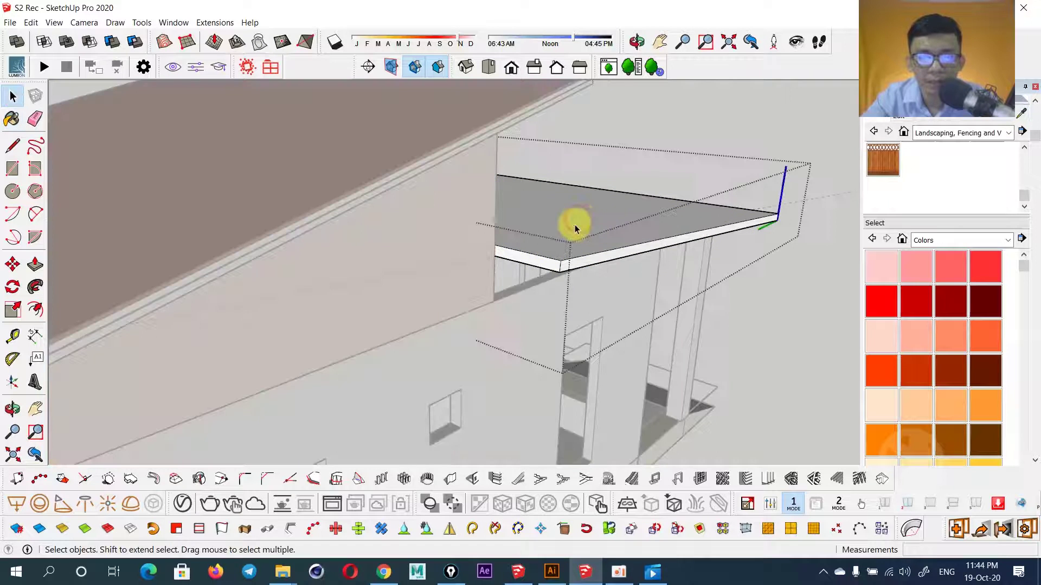
key(b)
click(572, 214)
mouse_move(648, 174)
middle_down()
mouse_move(652, 188)
mouse_move(425, 226)
mouse_move(639, 140)
mouse_move(481, 251)
mouse_move(338, 237)
mouse_move(587, 233)
mouse_move(610, 245)
middle_up()
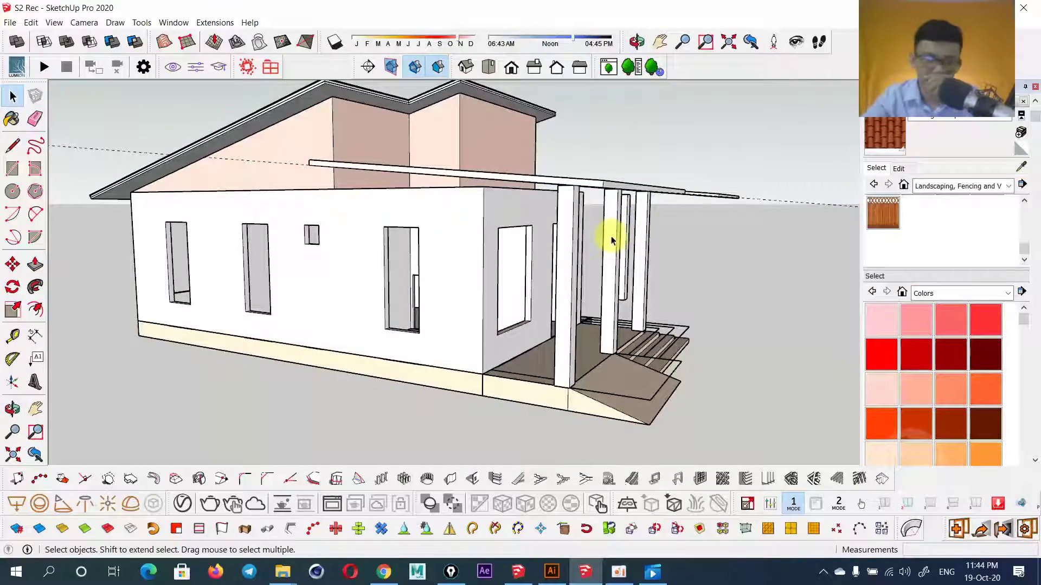
- Draw a line from the eave corner down to beneath the porch roof slab
middle_drag(417, 230, 537, 267)
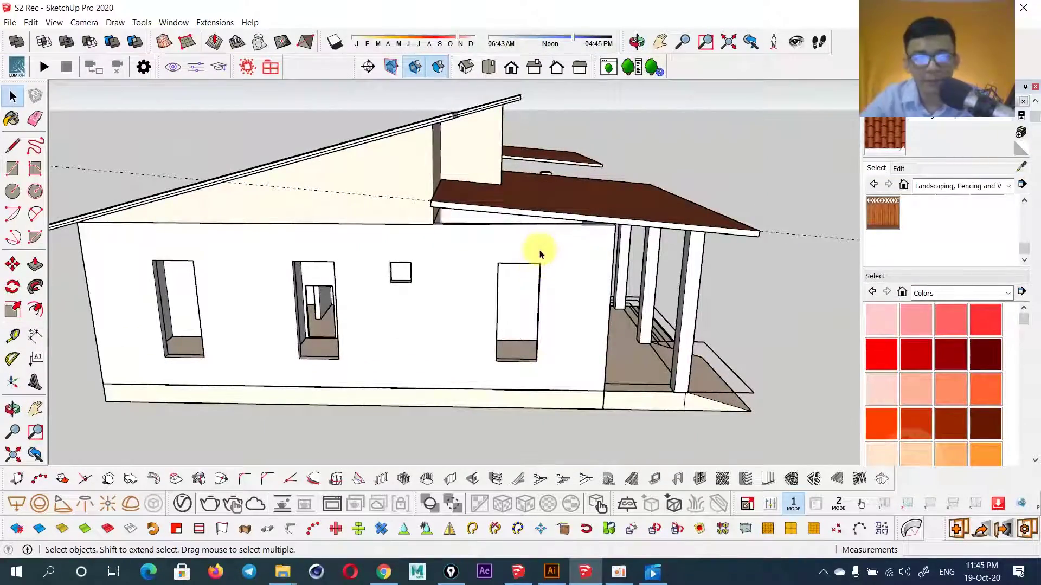
scroll(539, 255, up, 2)
scroll(537, 244, up, 2)
scroll(552, 251, up, 2)
scroll(497, 195, up, 2)
mouse_move(545, 264)
middle_down()
mouse_move(413, 260)
mouse_move(412, 237)
mouse_move(430, 232)
mouse_move(414, 200)
mouse_move(437, 172)
middle_up()
key(l)
click(445, 175)
mouse_move(623, 222)
middle_down()
mouse_move(703, 235)
mouse_move(771, 263)
mouse_move(793, 256)
mouse_move(716, 253)
middle_up()
scroll(713, 233, down, 3)
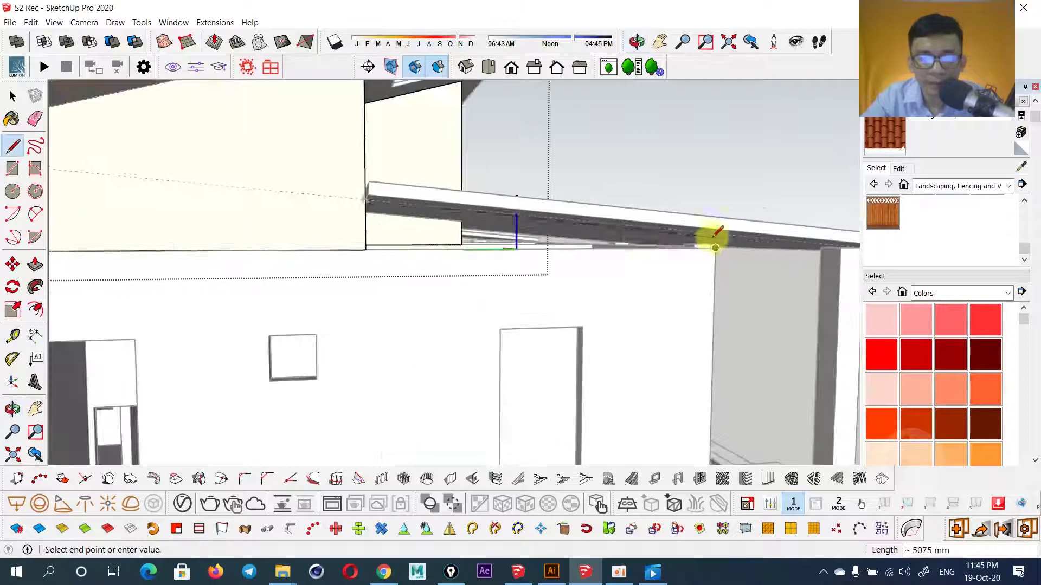
mouse_move(542, 233)
middle_down()
mouse_move(538, 220)
mouse_move(459, 206)
mouse_move(468, 207)
middle_up()
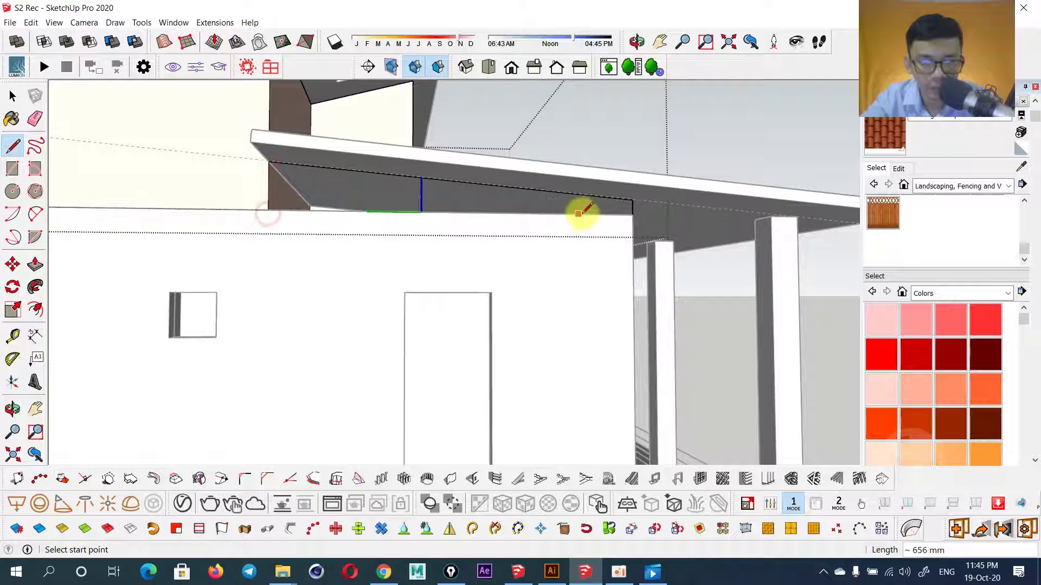
click(271, 209)
- Push/Pull the pink wall face up under the slab and orbit to check it
mouse_move(353, 209)
middle_down()
mouse_move(132, 226)
mouse_move(281, 233)
mouse_move(289, 218)
middle_up()
key(p)
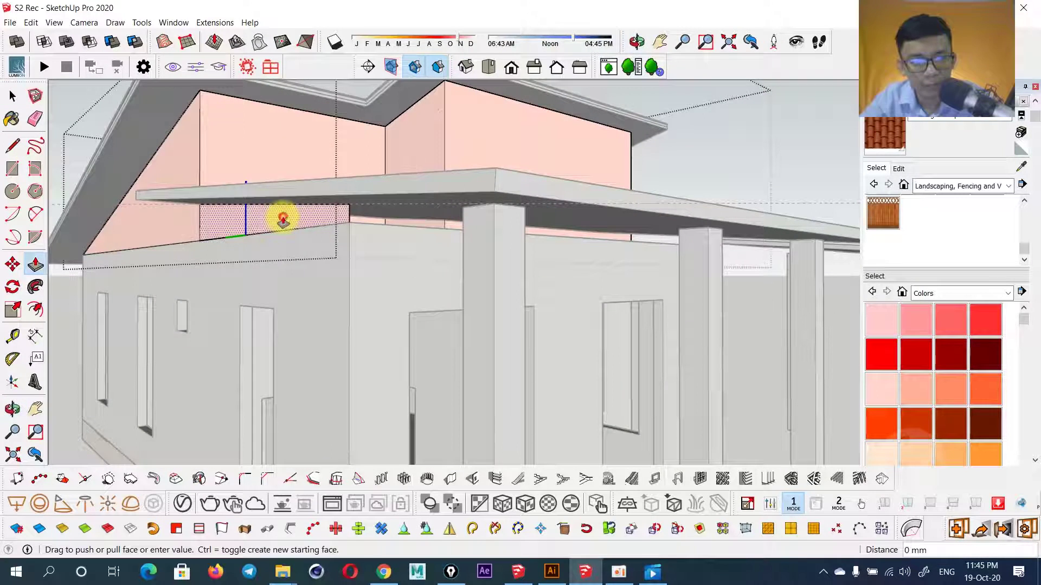
click(293, 222)
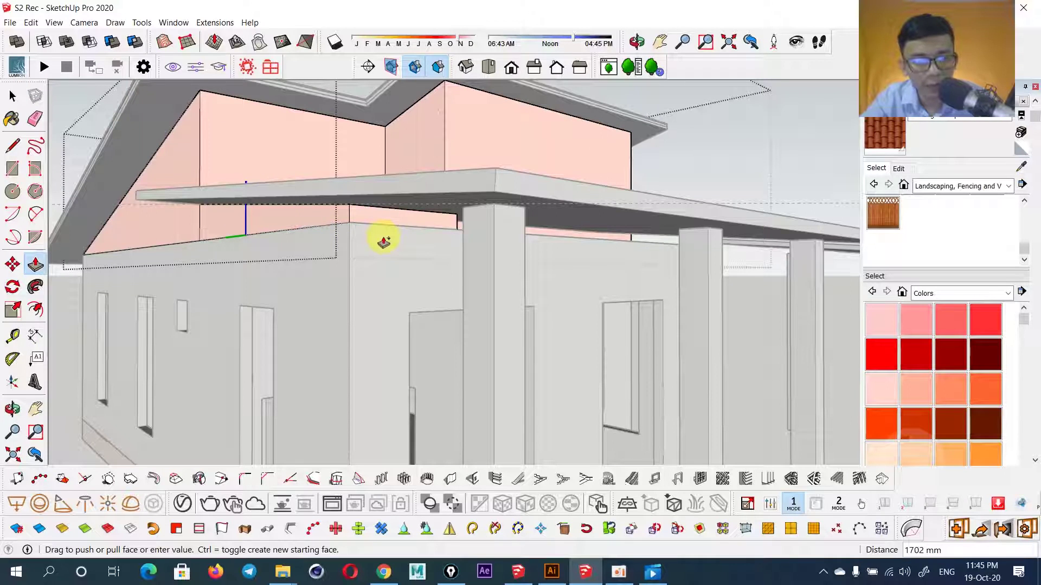
mouse_move(432, 251)
middle_down()
mouse_move(336, 274)
mouse_move(389, 262)
mouse_move(455, 267)
mouse_move(477, 244)
mouse_move(508, 280)
middle_up()
key(space)
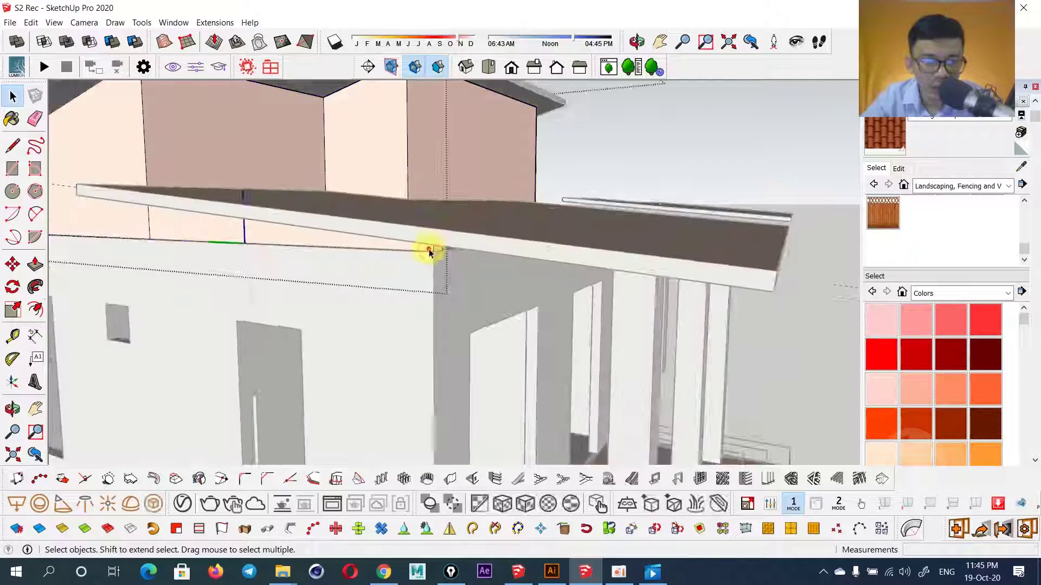
mouse_move(429, 252)
middle_down()
mouse_move(481, 249)
mouse_move(330, 234)
mouse_move(527, 275)
mouse_move(591, 303)
middle_up()
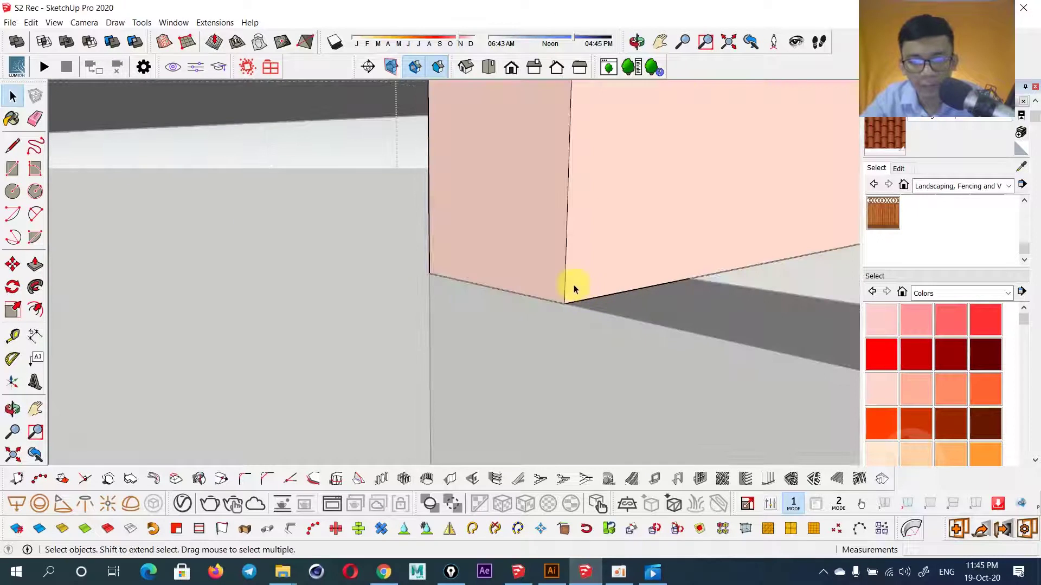
- Select the vertical wall corner edge, cancel the accidental move, and view the slab from below
click(566, 282)
key(m)
click(565, 302)
key(ctrl)
mouse_move(693, 278)
middle_down()
mouse_move(681, 282)
mouse_move(717, 257)
mouse_move(263, 217)
mouse_move(477, 209)
mouse_move(205, 217)
mouse_move(373, 154)
mouse_move(69, 205)
mouse_move(120, 260)
mouse_move(109, 284)
mouse_move(187, 206)
middle_up()
- Draw a line across the brown end face to split off a narrow face
key(p)
key(l)
scroll(86, 192, up, 3)
scroll(123, 214, up, 2)
click(118, 272)
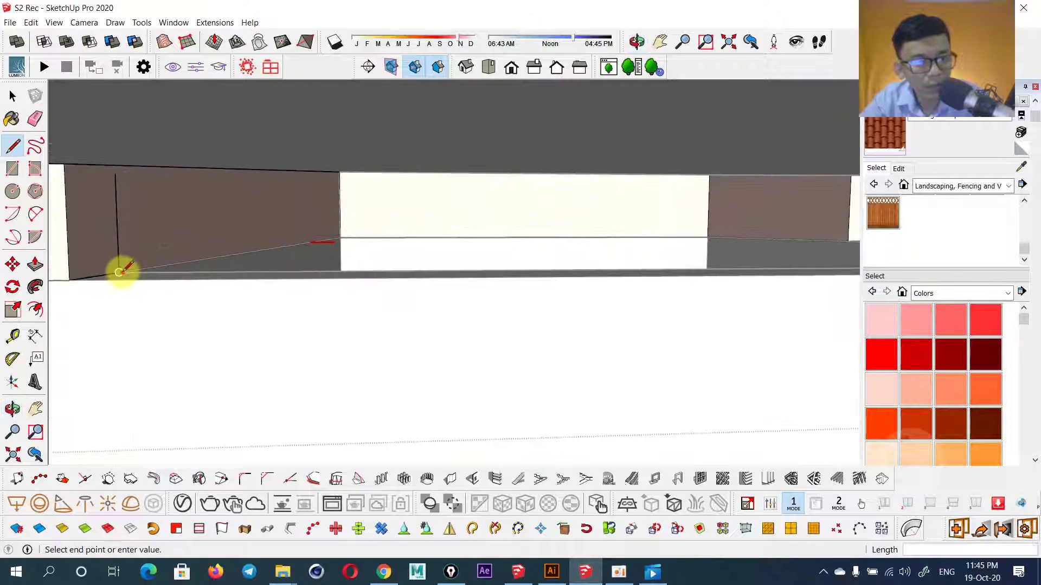
click(114, 165)
key(space)
- Push/Pull the narrow split-off face until it meets the wall
key(p)
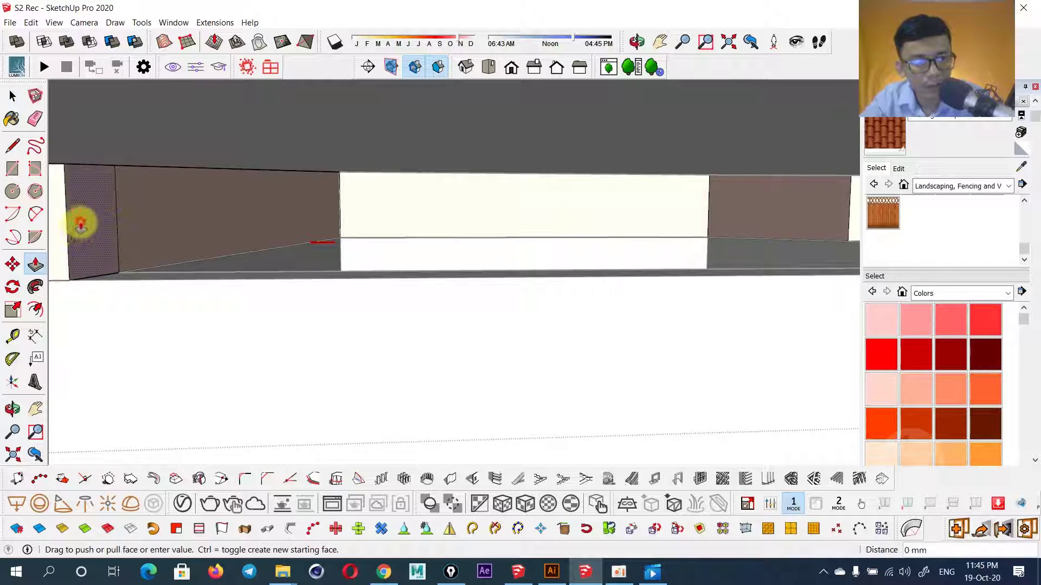
click(82, 223)
scroll(326, 216, down, 5)
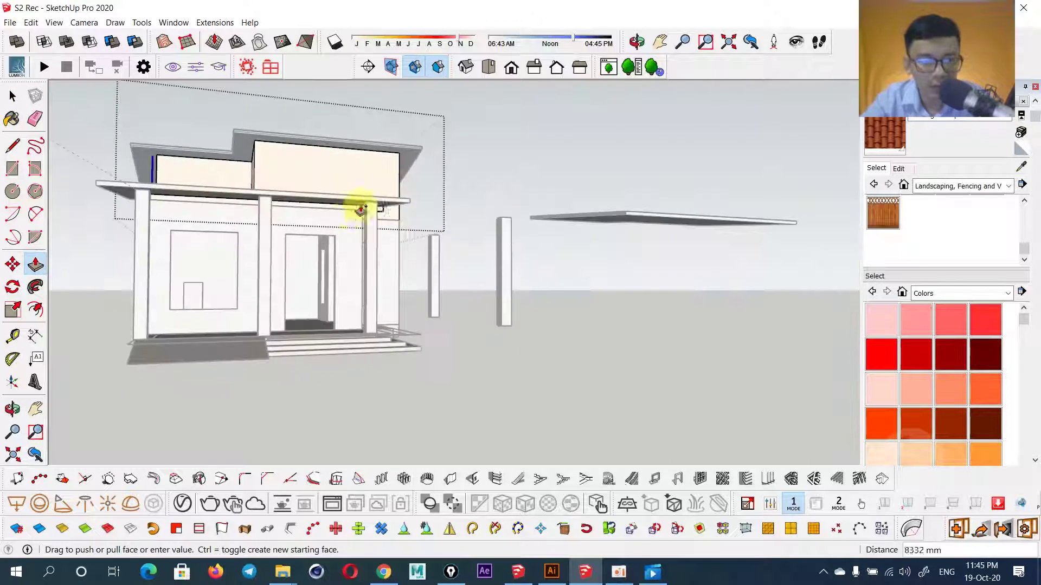
scroll(363, 217, up, 5)
middle_drag(367, 223, 302, 216)
scroll(385, 237, up, 5)
middle_drag(385, 238, 255, 262)
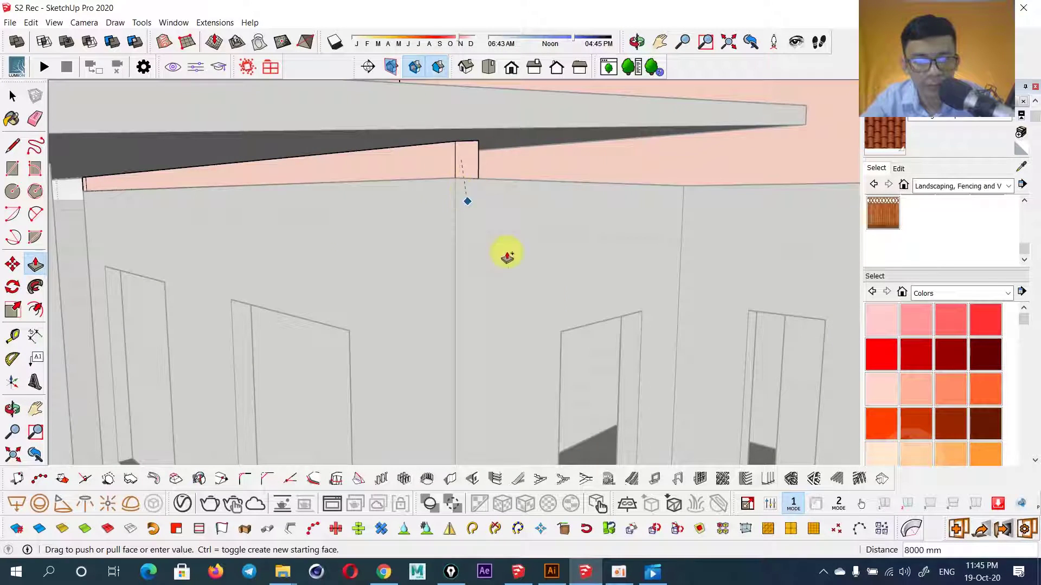
click(613, 336)
mouse_move(613, 336)
middle_down()
mouse_move(378, 232)
mouse_move(488, 247)
mouse_move(372, 274)
middle_up()
- Draw vertical edges from the wall top to the slab underside, closing a new pink face
key(l)
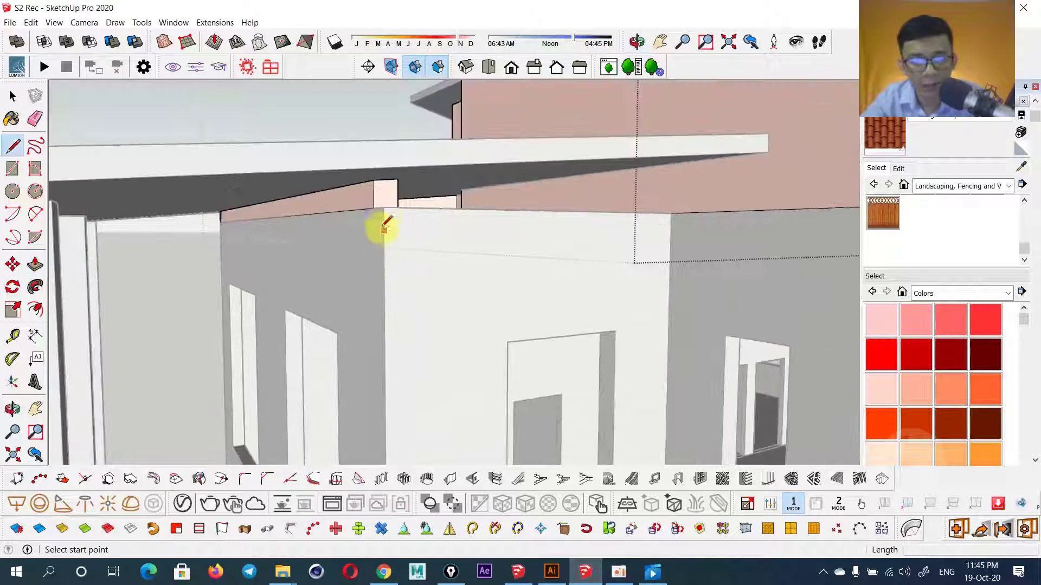
click(383, 209)
middle_drag(383, 209, 388, 161)
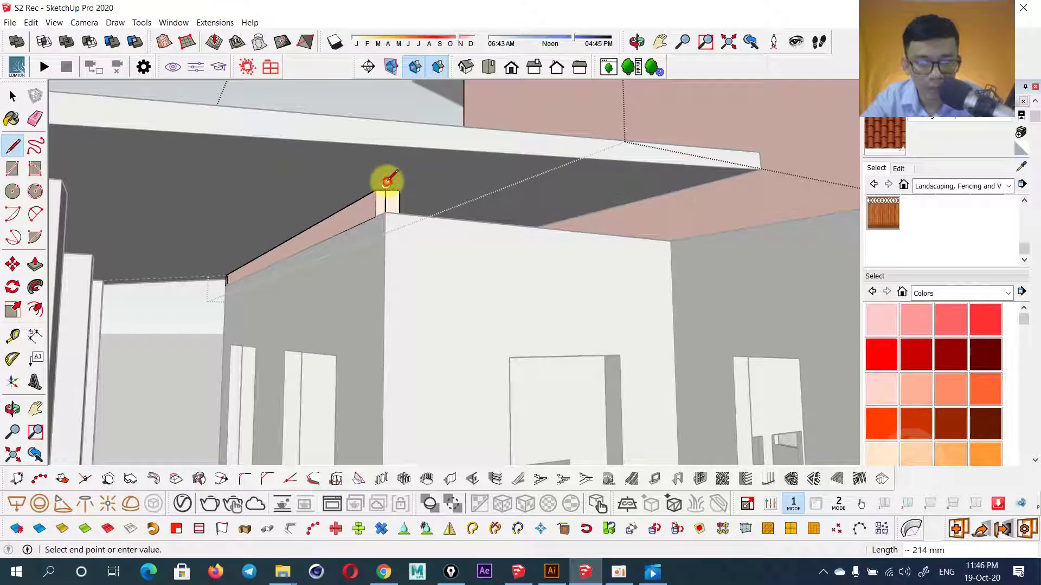
click(386, 181)
key(space)
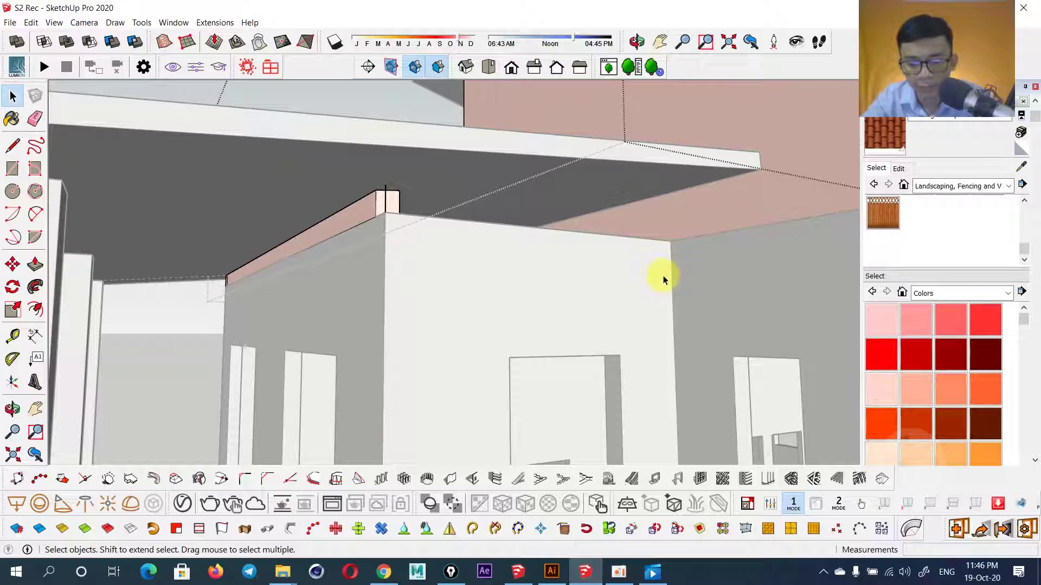
key(l)
click(670, 239)
click(669, 192)
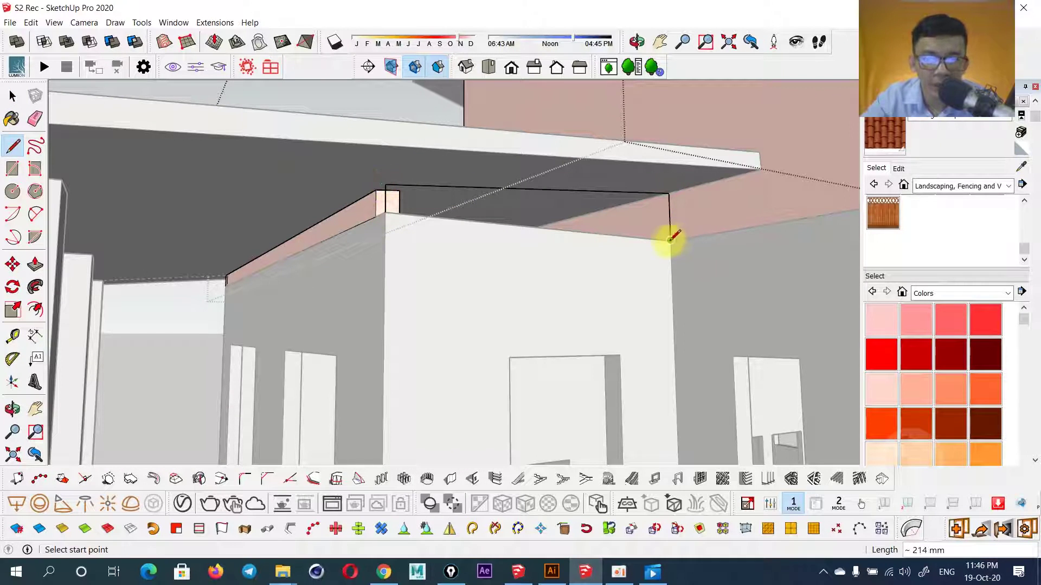
click(385, 211)
middle_drag(441, 240, 565, 253)
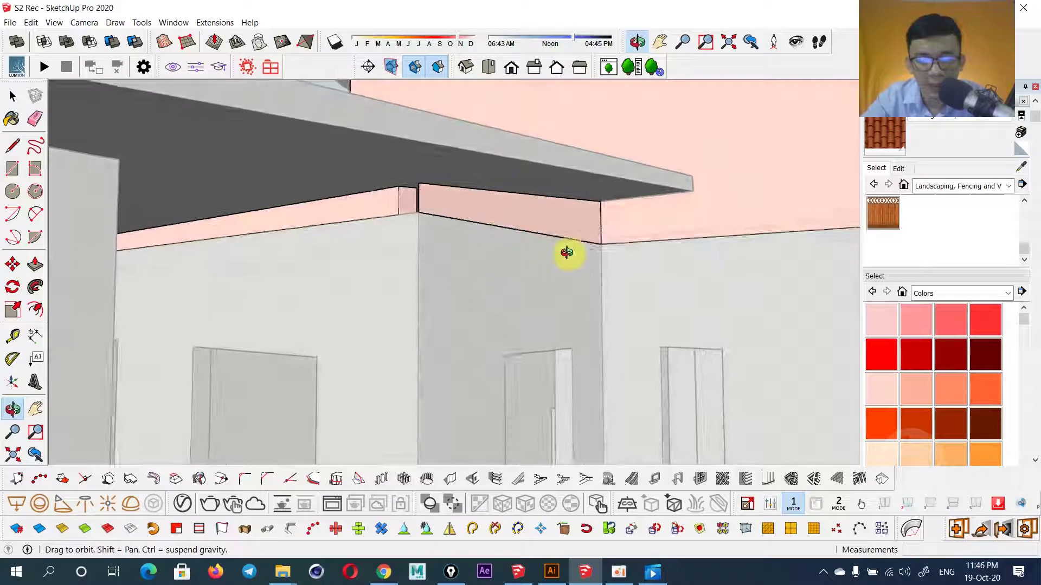
- Pick Push/Pull, then the Eraser, while zooming around the new pink face
key(p)
scroll(401, 209, down, 3)
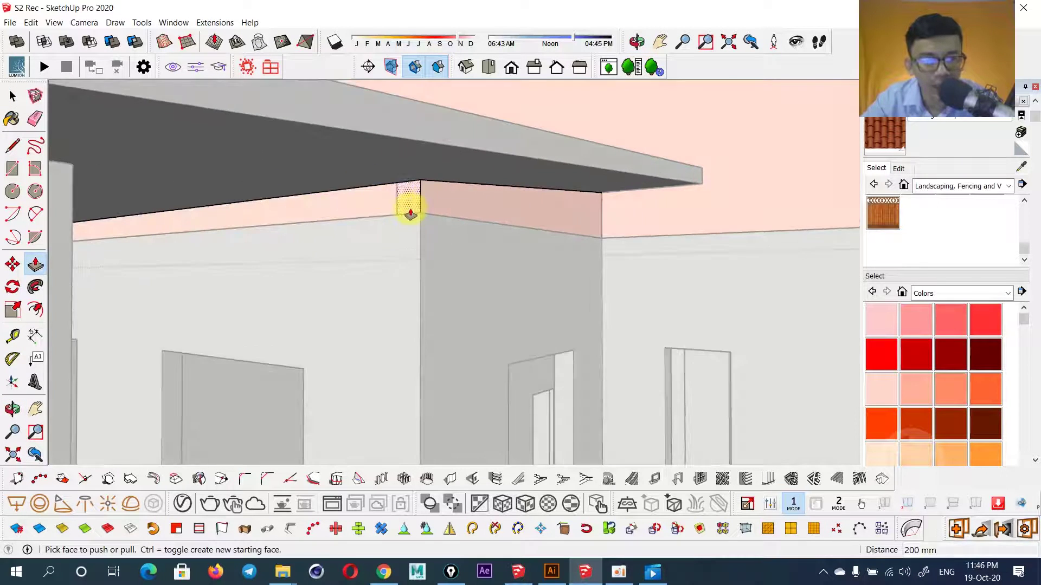
key(e)
scroll(412, 209, down, 2)
scroll(401, 222, up, 3)
scroll(409, 237, up, 3)
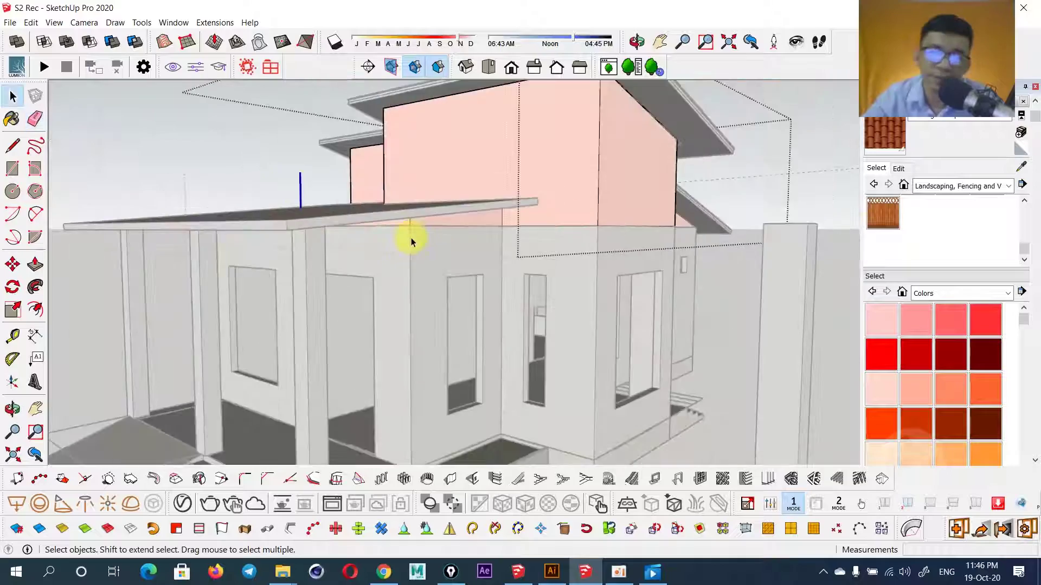
scroll(420, 239, up, 4)
- Orbit and zoom around the house front to inspect the wall and roof band
mouse_move(421, 240)
middle_down()
mouse_move(604, 207)
mouse_move(448, 209)
middle_up()
scroll(611, 193, down, 5)
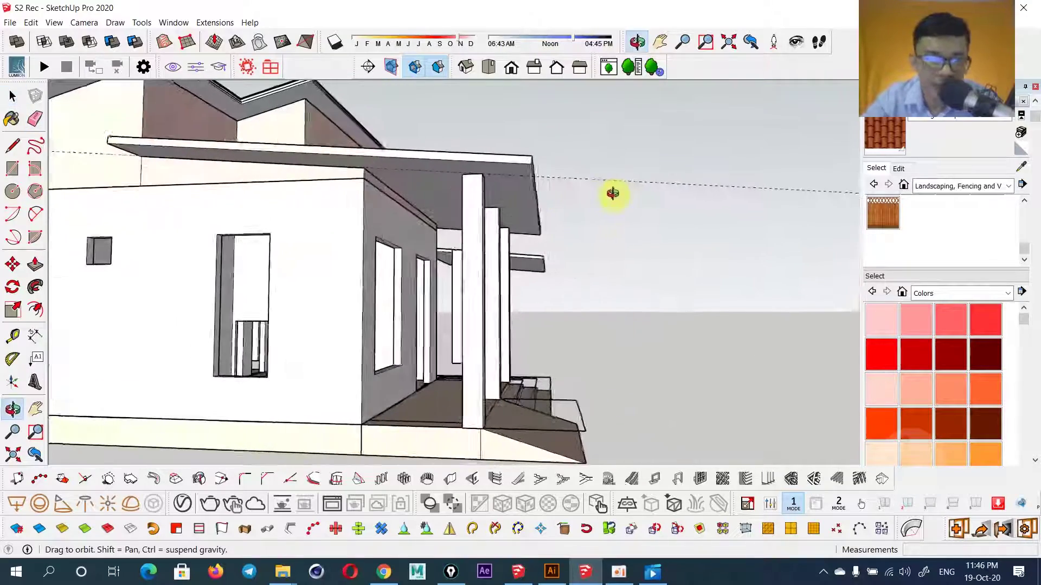
scroll(627, 182, up, 5)
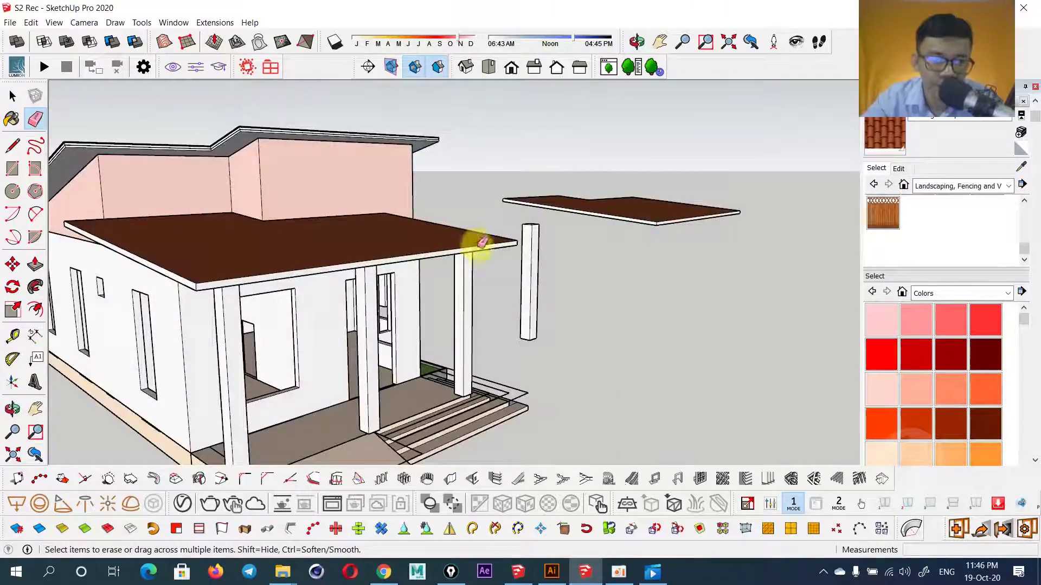
middle_drag(477, 240, 460, 186)
scroll(608, 148, down, 5)
scroll(585, 147, down, 2)
key(space)
scroll(585, 146, down, 2)
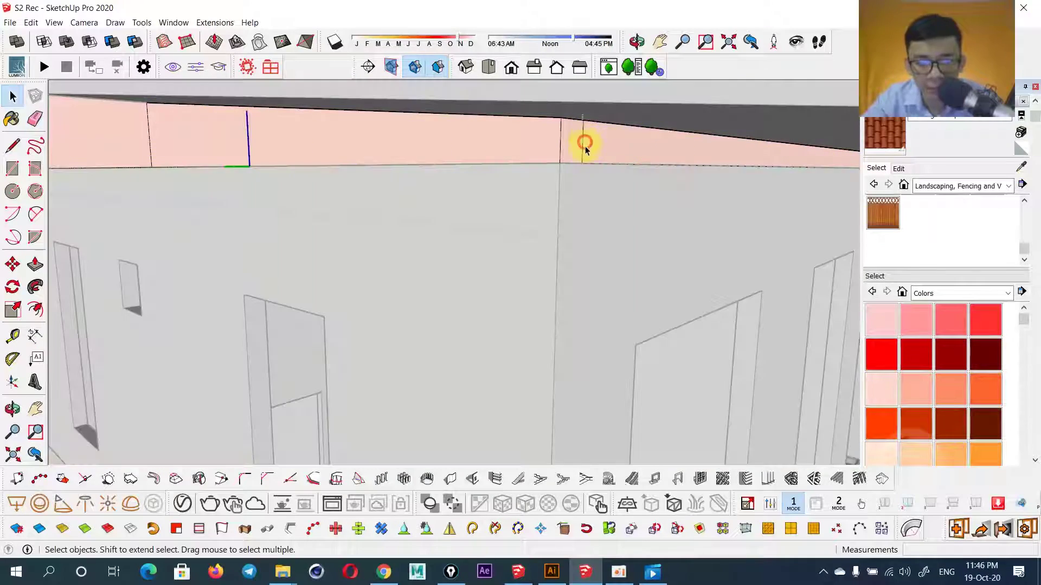
scroll(593, 158, down, 2)
scroll(602, 173, down, 3)
scroll(604, 179, down, 3)
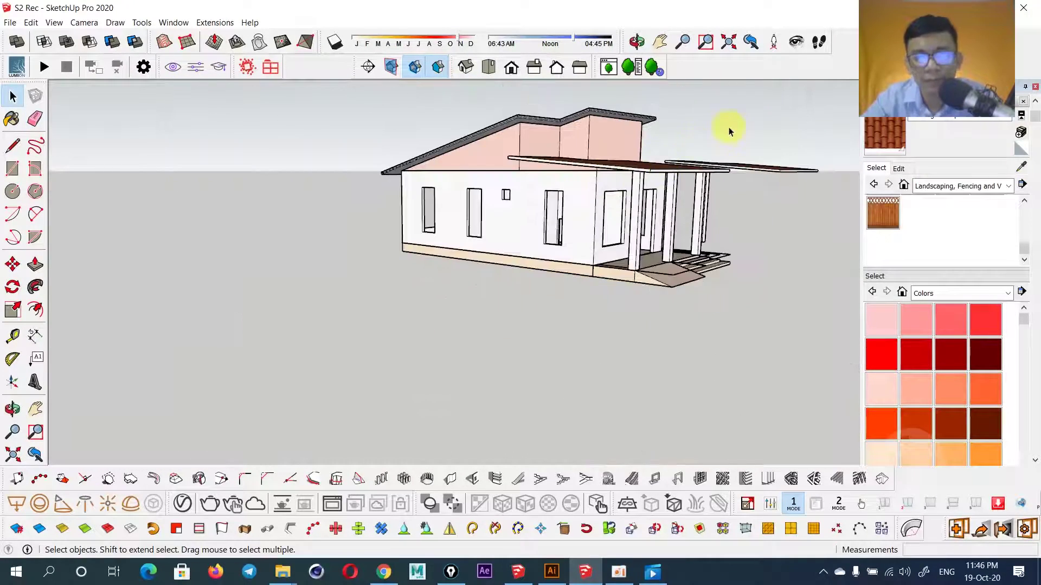
scroll(547, 172, up, 3)
scroll(705, 171, up, 1)
- Select the front porch roof, then orbit and zoom over to the separate tiled slab
scroll(537, 195, up, 3)
mouse_move(536, 195)
middle_down()
mouse_move(536, 244)
mouse_move(375, 309)
mouse_move(365, 223)
mouse_move(516, 218)
mouse_move(271, 214)
middle_up()
click(400, 204)
mouse_move(400, 204)
middle_down()
mouse_move(495, 174)
mouse_move(233, 246)
mouse_move(588, 321)
mouse_move(442, 253)
mouse_move(449, 302)
middle_up()
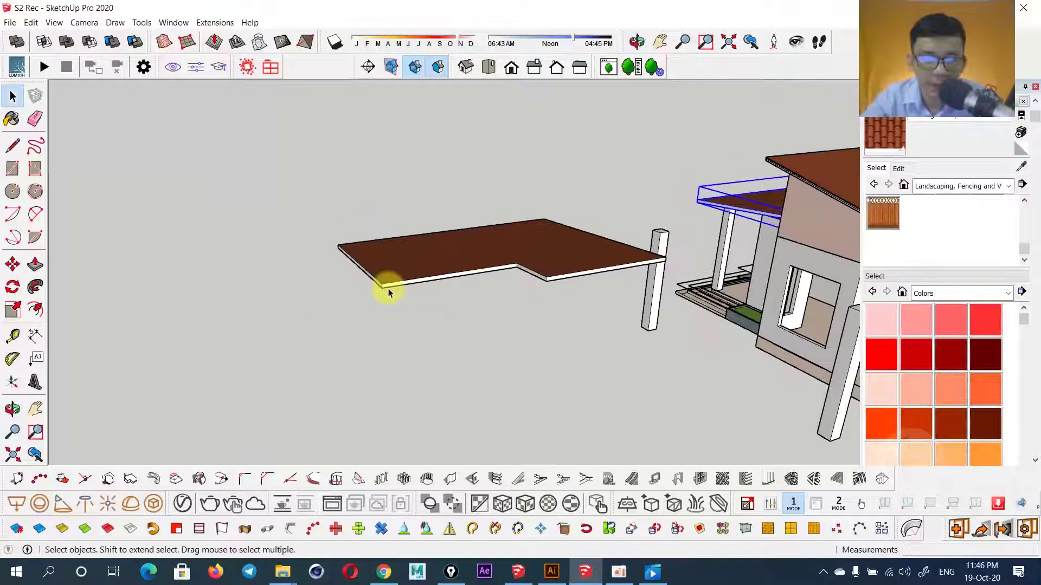
middle_drag(589, 230, 483, 297)
scroll(550, 260, up, 3)
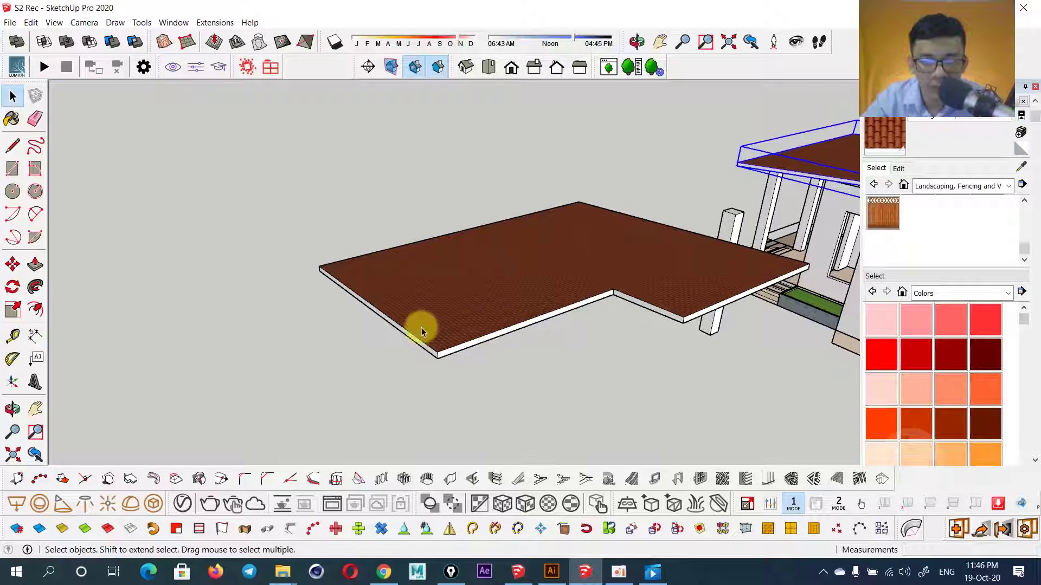
scroll(407, 330, up, 1)
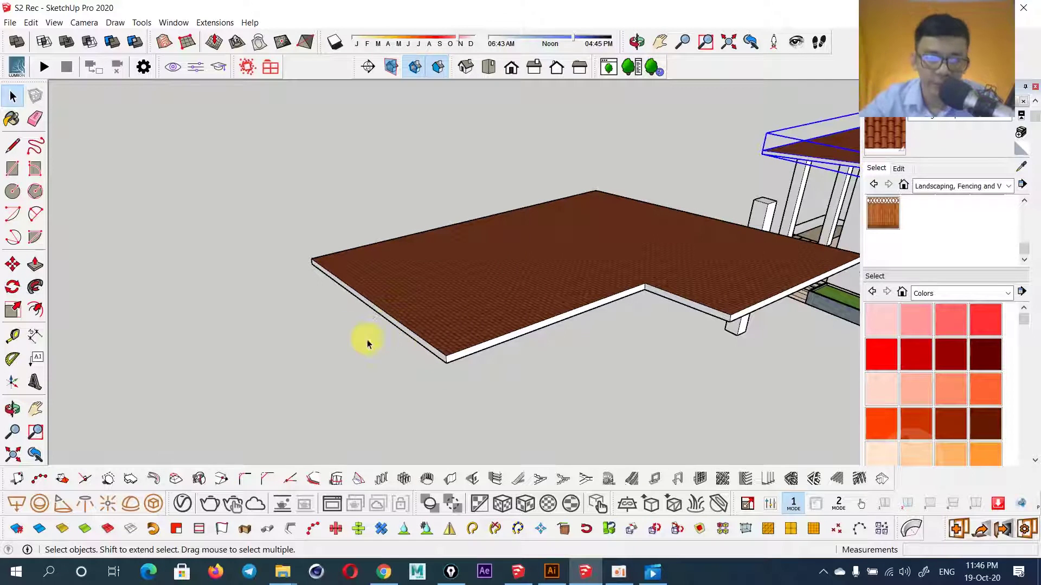
scroll(467, 334, down, 2)
scroll(465, 295, up, 4)
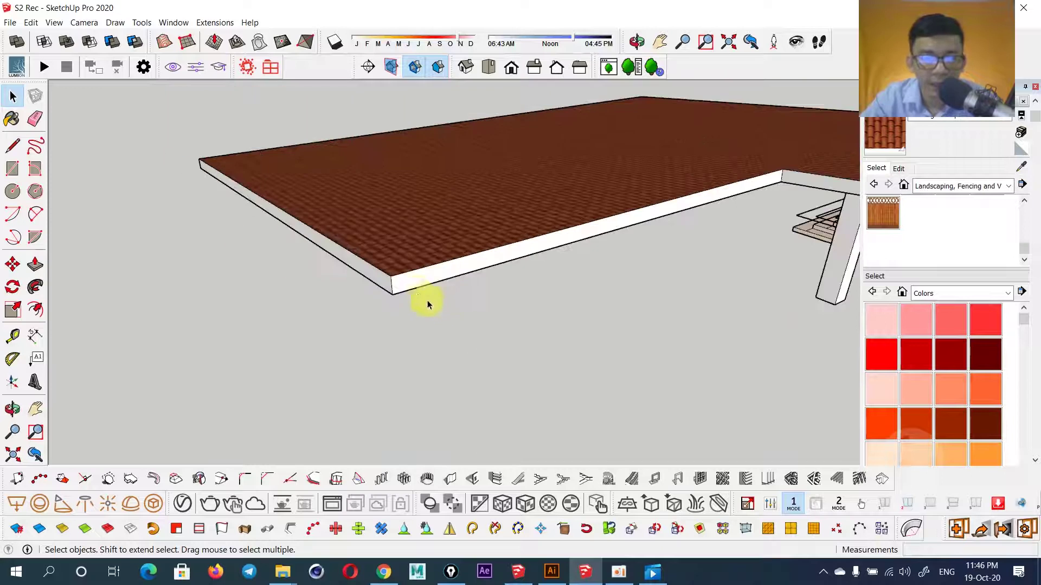
scroll(391, 287, up, 2)
scroll(392, 287, up, 2)
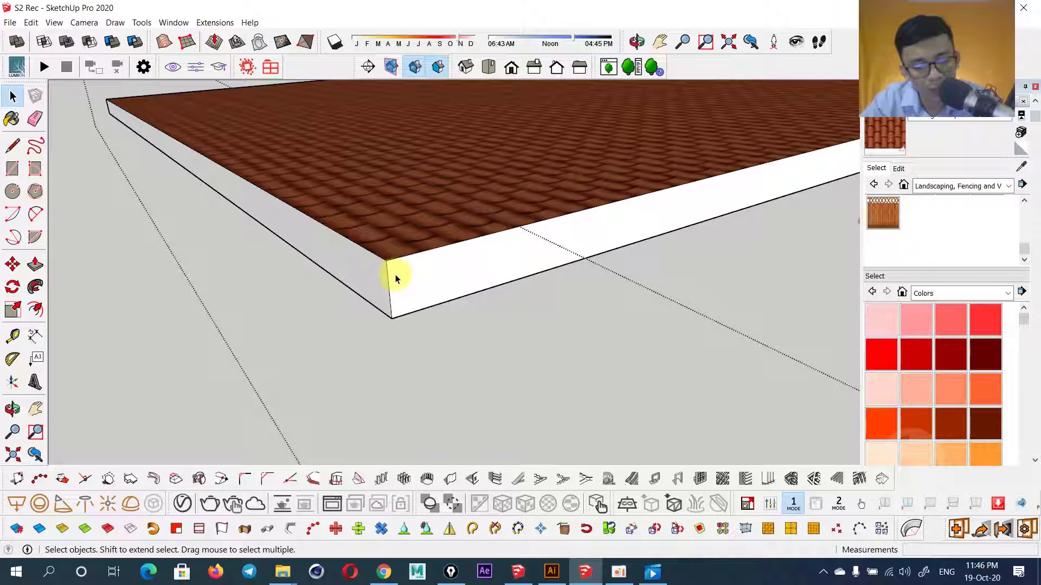
- Start the cornice profile line at the slab's front corner, viewing its end face
key(l)
click(386, 260)
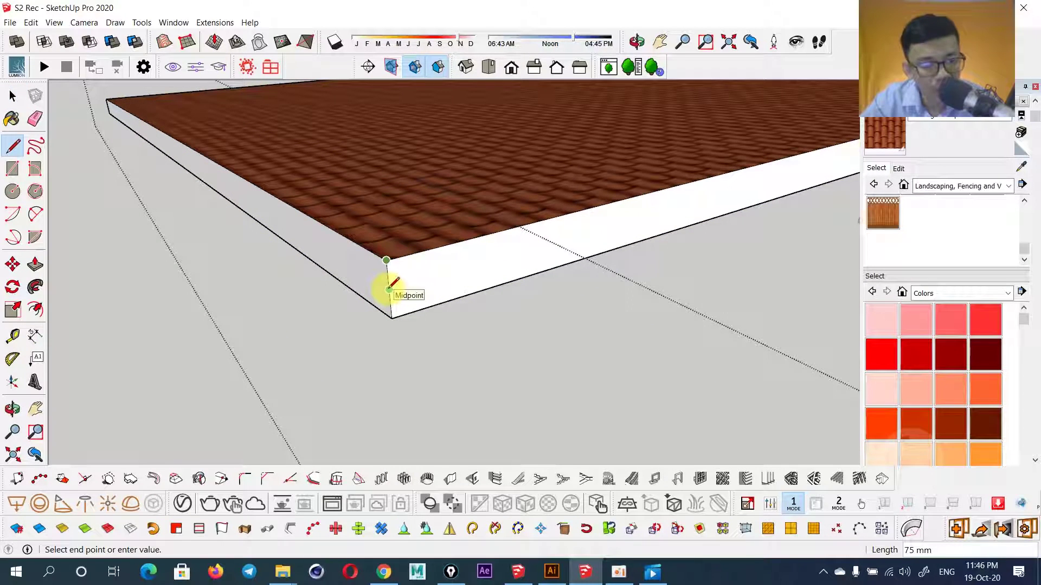
mouse_move(406, 279)
middle_down()
mouse_move(341, 256)
mouse_move(374, 247)
middle_up()
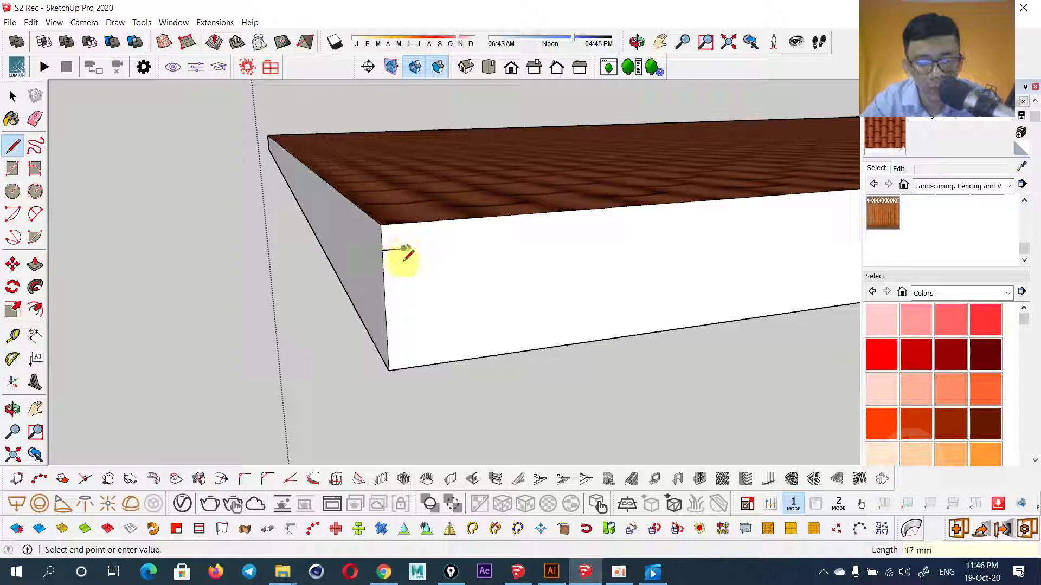
middle_drag(420, 307, 439, 347)
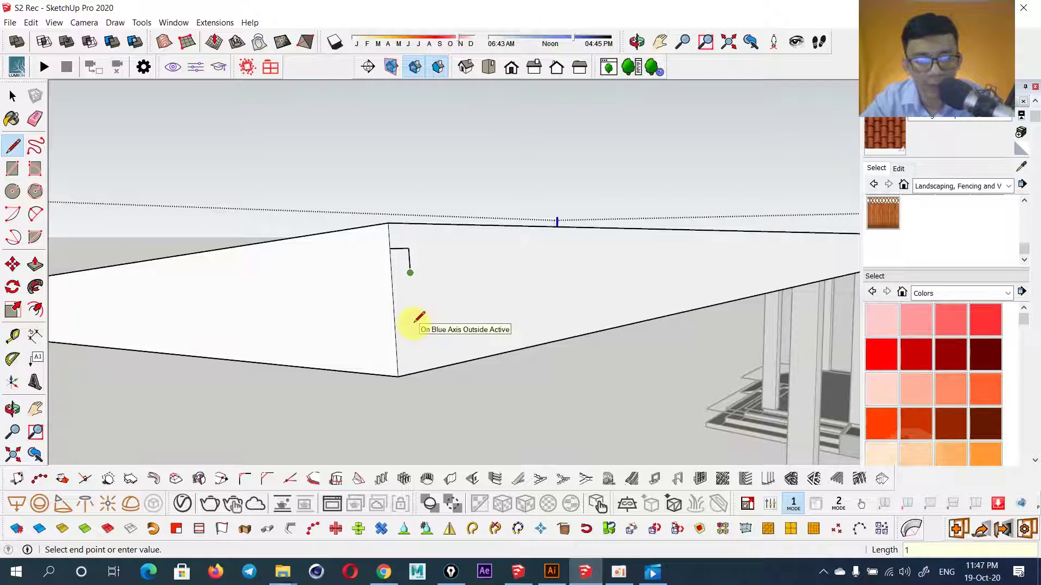
- Finish the short profile line and move a profile vertex up to shape the stepped cornice profile
click(411, 372)
key(space)
scroll(390, 331, up, 3)
scroll(409, 337, up, 1)
scroll(412, 335, up, 2)
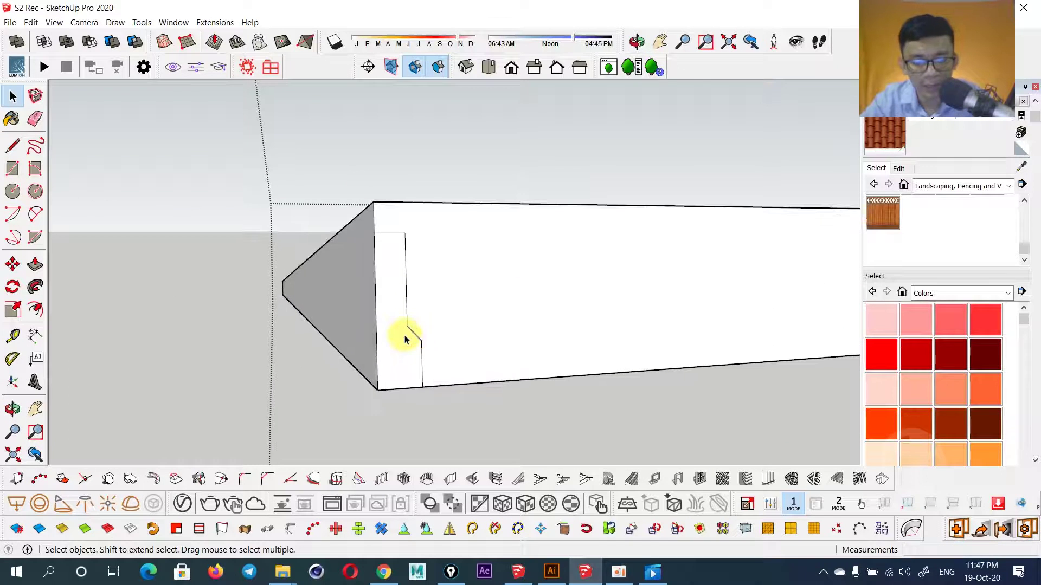
key(m)
click(407, 326)
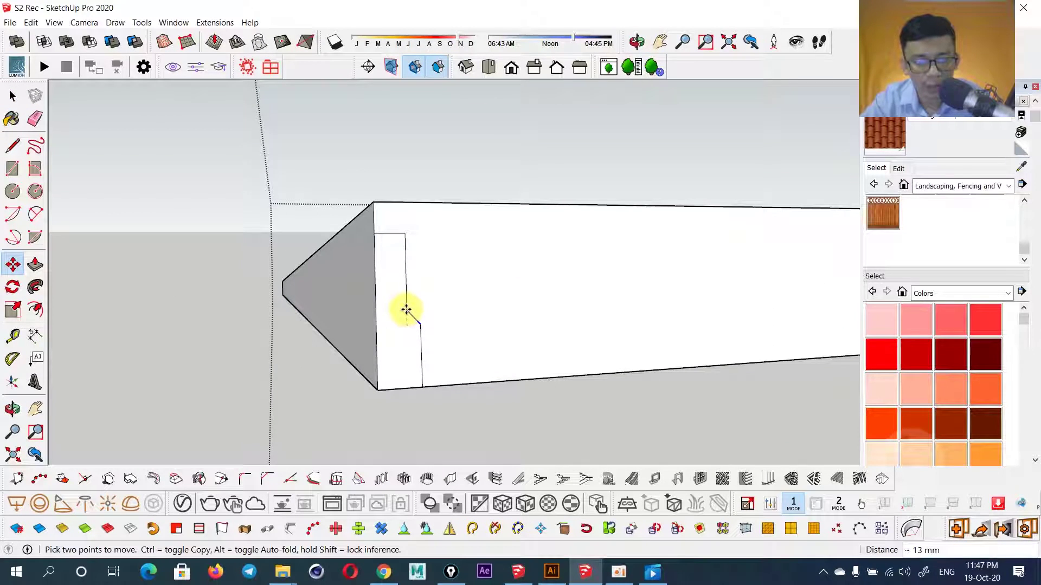
click(406, 309)
scroll(506, 355, down, 3)
scroll(514, 346, down, 3)
scroll(514, 332, down, 2)
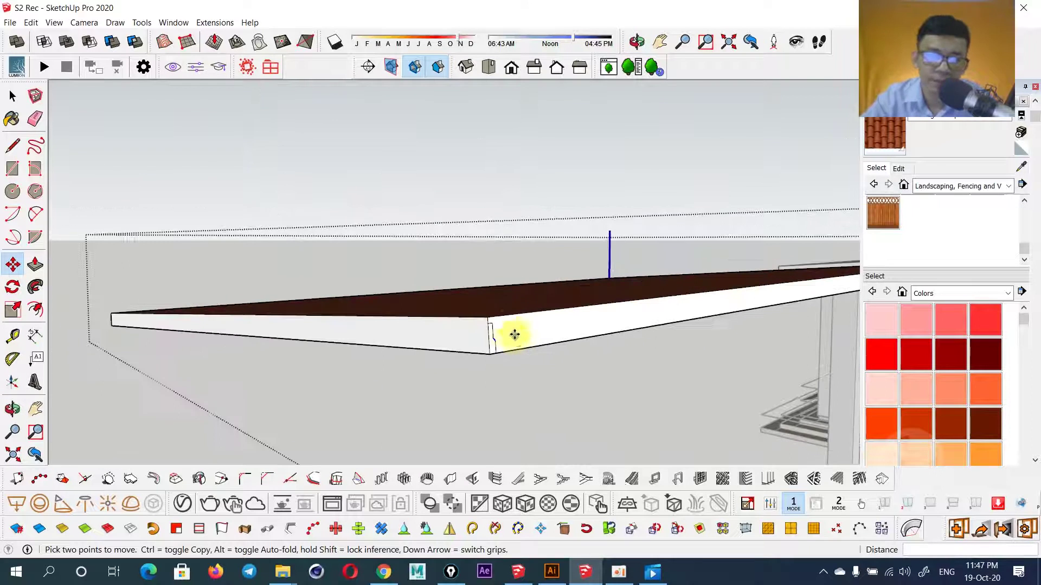
key(space)
- Sweep the cornice profile around the slab's top face with Follow Me
click(506, 304)
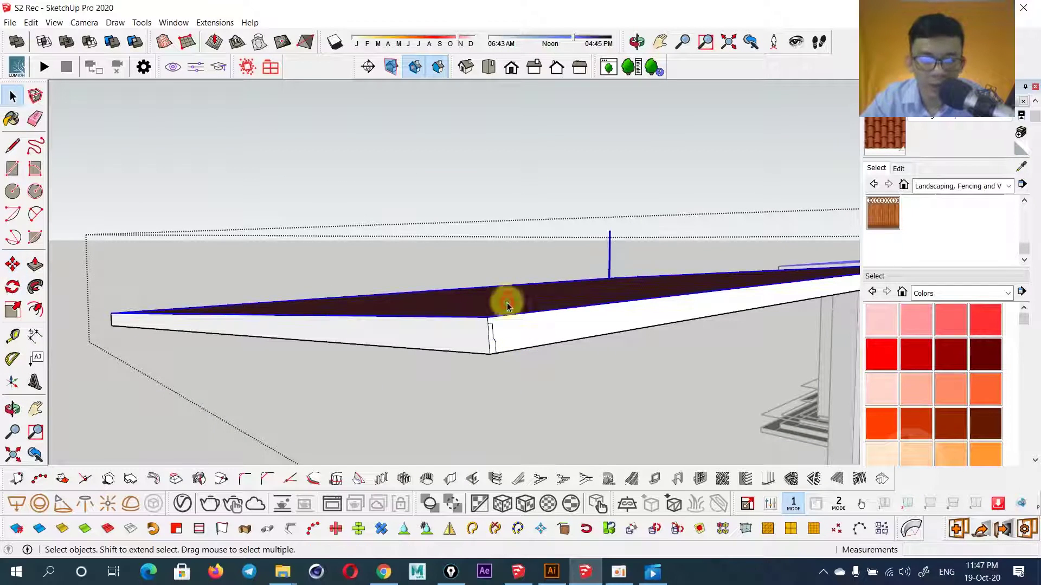
click(36, 286)
click(486, 349)
key(space)
mouse_move(425, 343)
middle_down()
mouse_move(662, 295)
mouse_move(529, 310)
middle_up()
scroll(529, 310, up, 2)
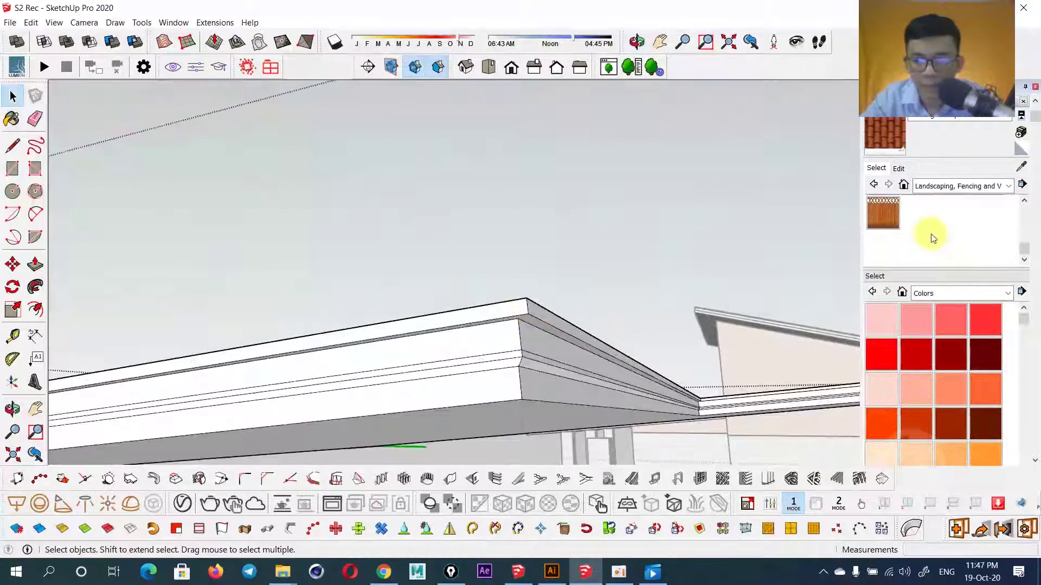
mouse_move(444, 324)
middle_down()
mouse_move(442, 309)
mouse_move(458, 309)
middle_up()
- Paint the roof edge's top faces with roof tiles, then undo that stray paint
key(b)
click(483, 309)
scroll(496, 309, up, 1)
click(493, 309)
mouse_move(508, 308)
middle_down()
mouse_move(471, 425)
mouse_move(512, 317)
middle_up()
key(ctrl+z)
key(space)
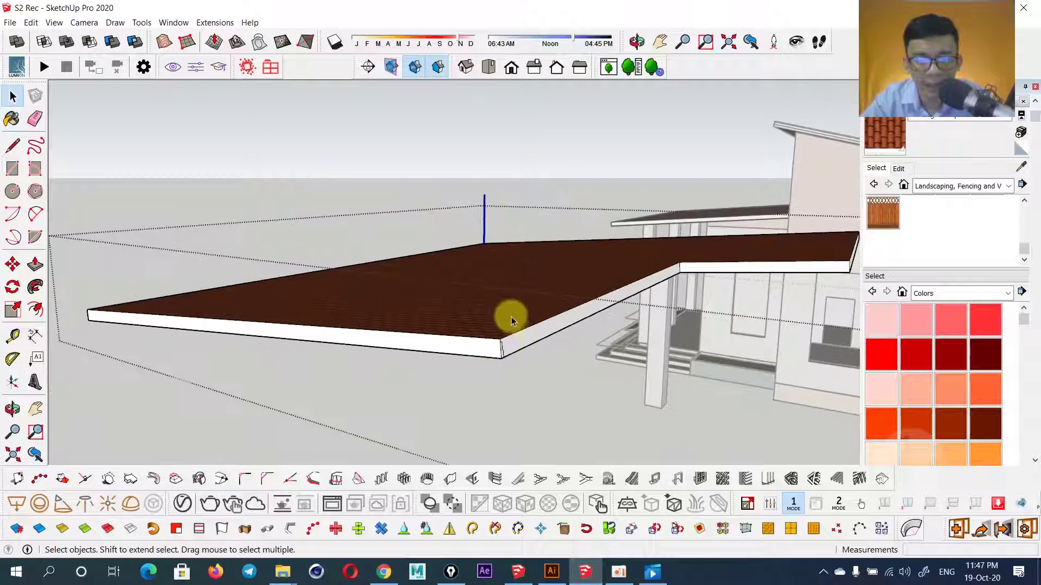
- Select the slab's front face and top front edge, inspecting the slab corner from above
click(479, 344)
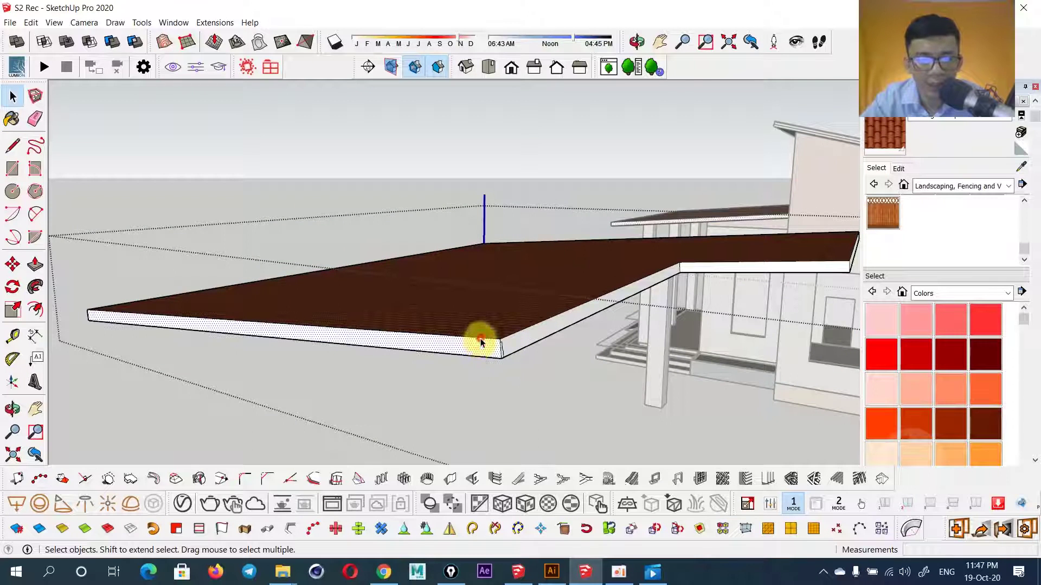
click(456, 336)
mouse_move(650, 244)
middle_down()
mouse_move(537, 379)
mouse_move(666, 245)
middle_up()
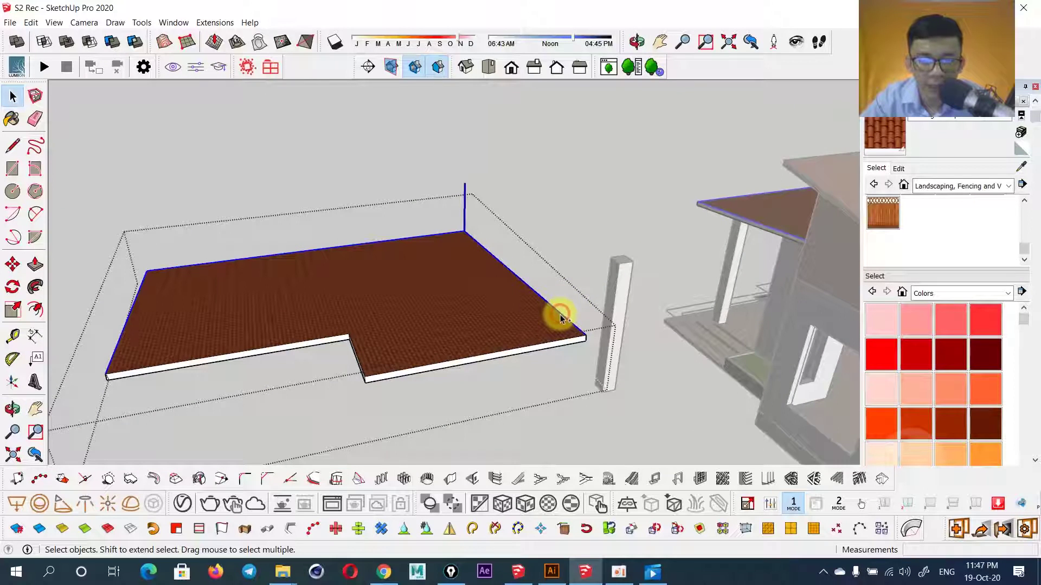
mouse_move(517, 352)
middle_down()
mouse_move(599, 314)
mouse_move(582, 336)
middle_up()
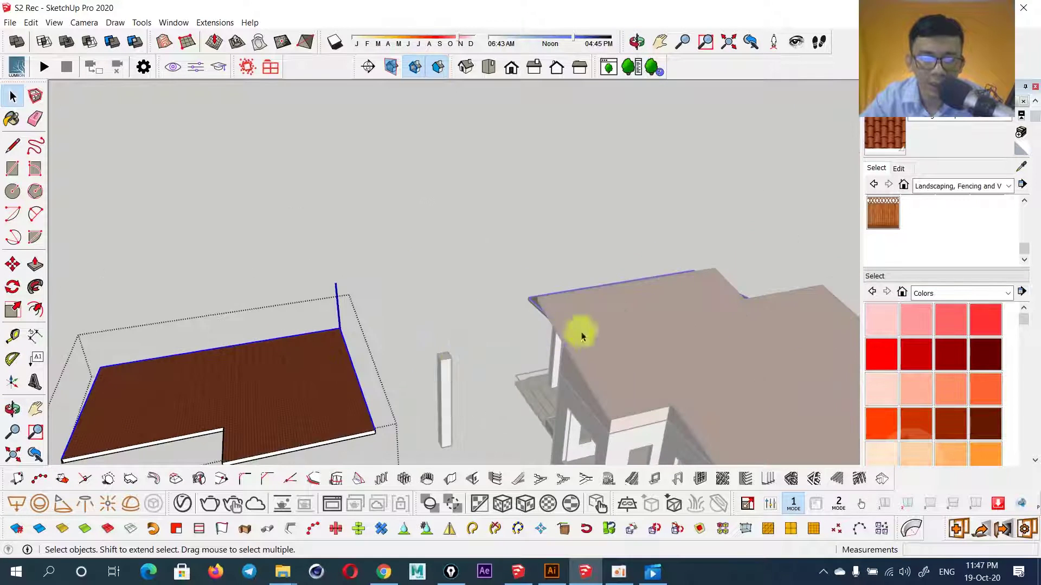
mouse_move(332, 447)
middle_down()
mouse_move(223, 392)
mouse_move(520, 272)
mouse_move(444, 340)
mouse_move(471, 300)
mouse_move(396, 332)
middle_up()
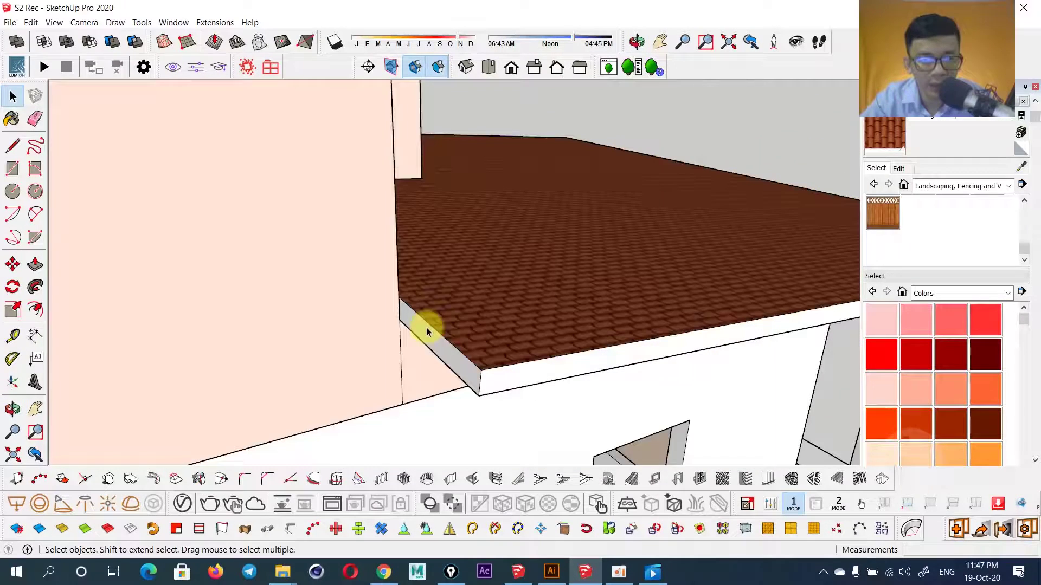
key(l)
click(433, 318)
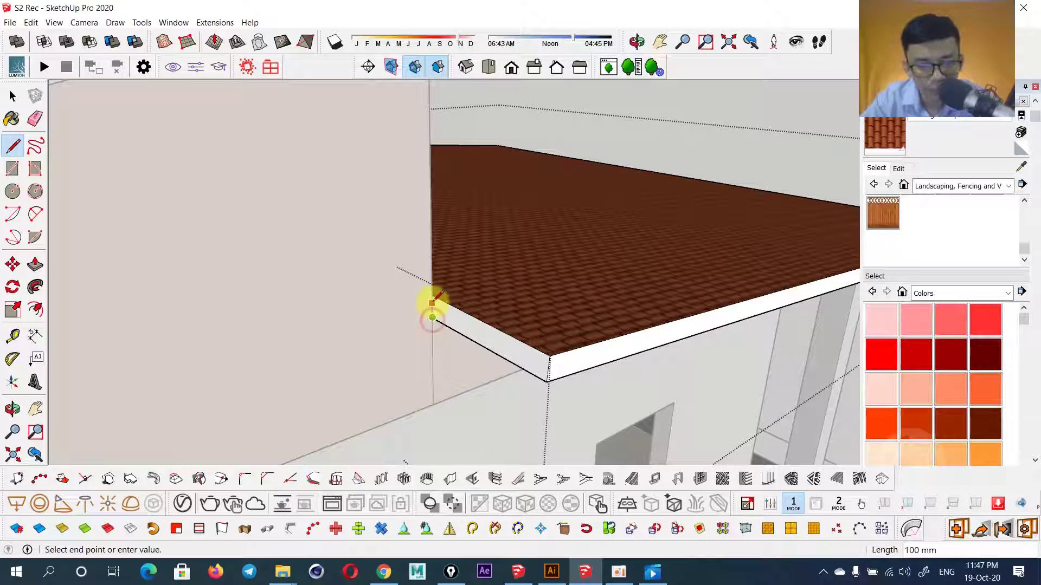
mouse_move(432, 299)
middle_down()
mouse_move(450, 343)
mouse_move(350, 349)
mouse_move(660, 247)
mouse_move(614, 205)
mouse_move(569, 272)
middle_up()
scroll(569, 272, up, 2)
- Select the roof slab's top face with its boundary edges and Follow Me the cornice profile along them
click(526, 228)
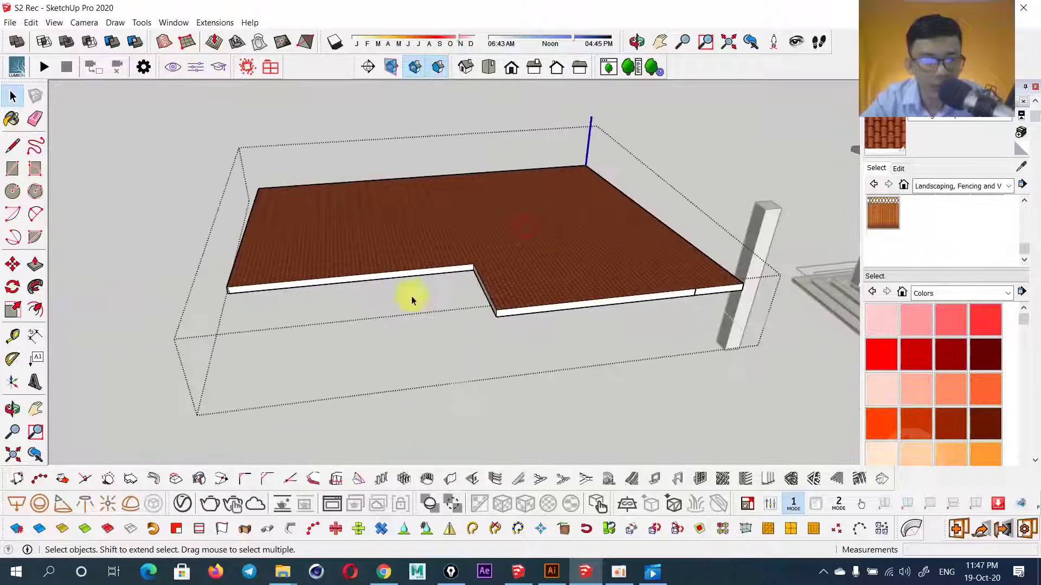
double_click(370, 247)
double_click(409, 231)
scroll(409, 230, up, 2)
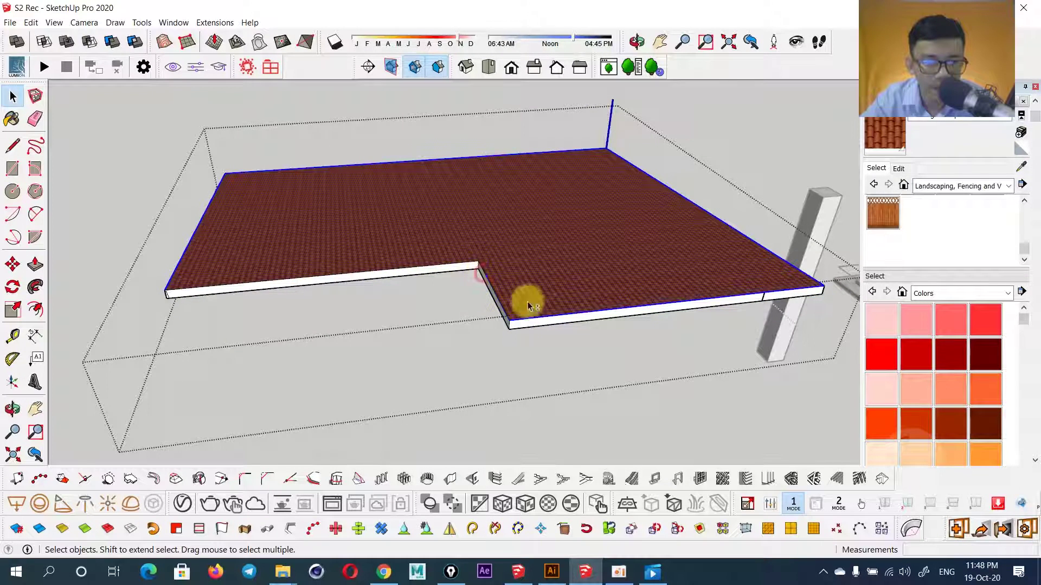
mouse_move(492, 301)
middle_down()
mouse_move(476, 260)
mouse_move(472, 288)
middle_up()
scroll(362, 299, up, 4)
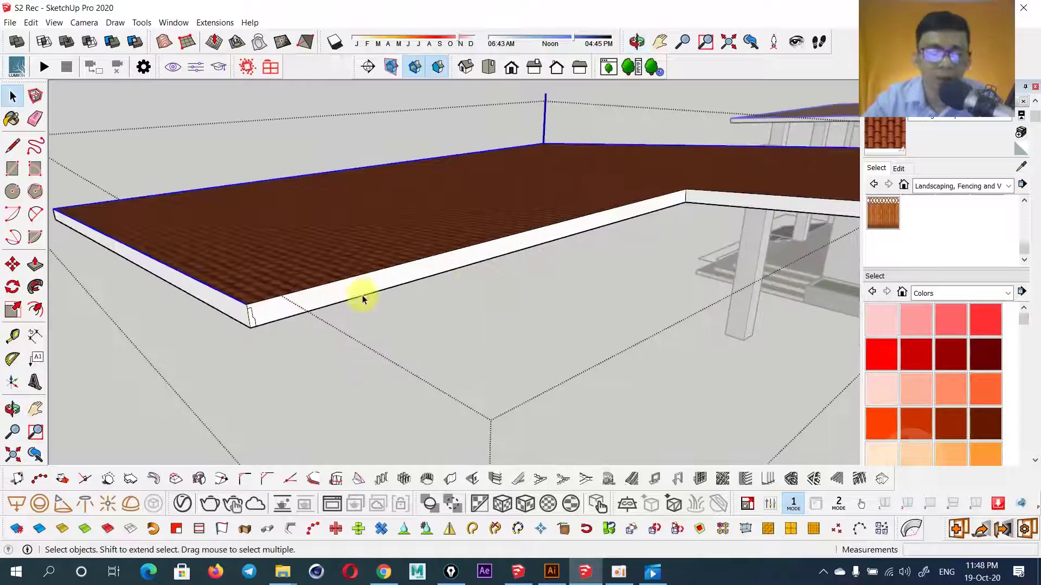
click(36, 287)
mouse_move(250, 326)
middle_down()
mouse_move(371, 314)
mouse_move(401, 358)
mouse_move(500, 344)
middle_up()
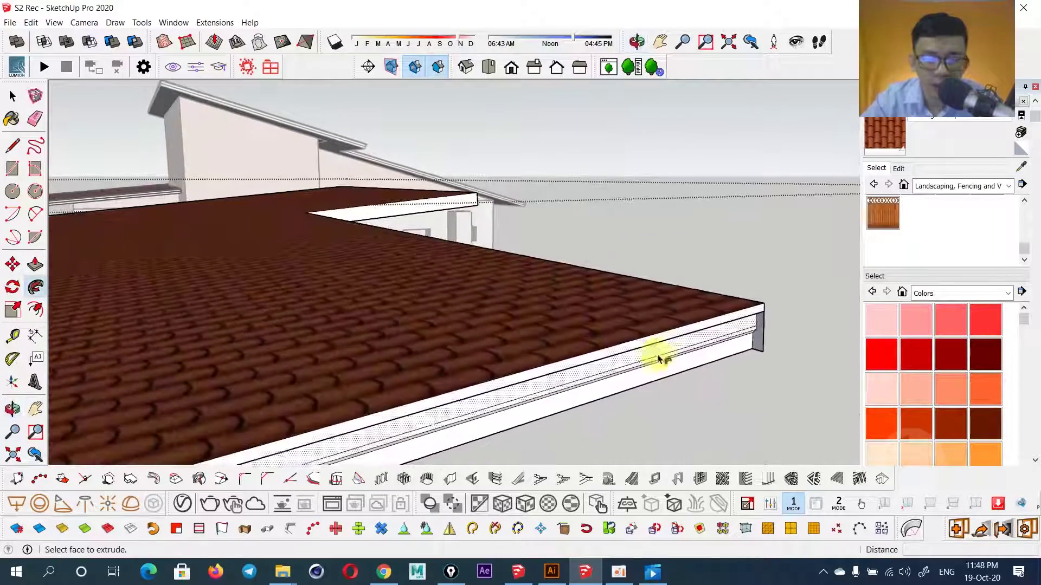
- Orbit around the porch roof slab to inspect the tiled cornice edge from above and below
key(e)
scroll(756, 344, down, 3)
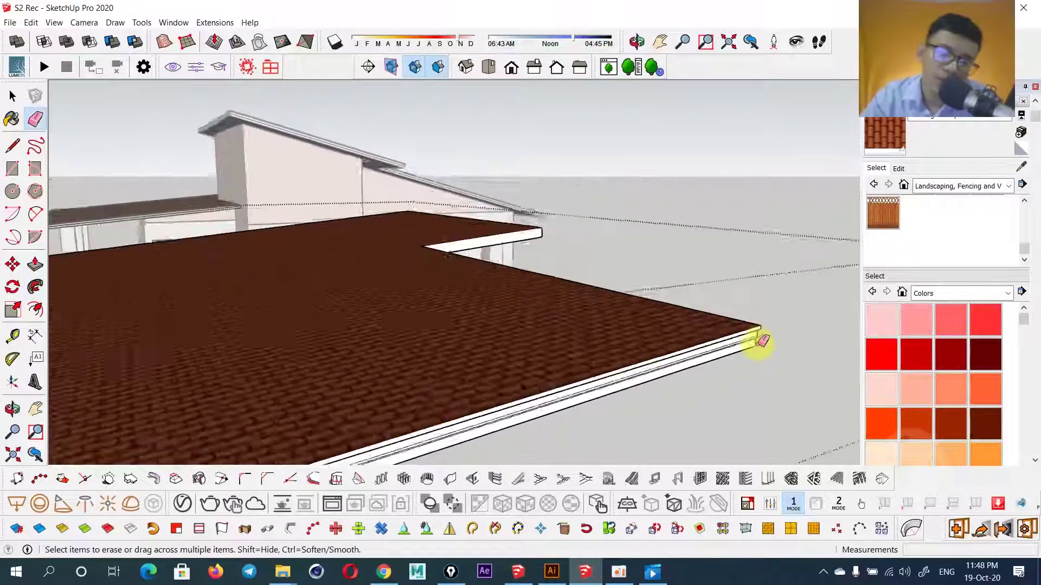
key(space)
mouse_move(749, 348)
middle_down()
mouse_move(622, 353)
mouse_move(631, 164)
middle_up()
key(b)
scroll(639, 350, up, 3)
scroll(600, 353, up, 4)
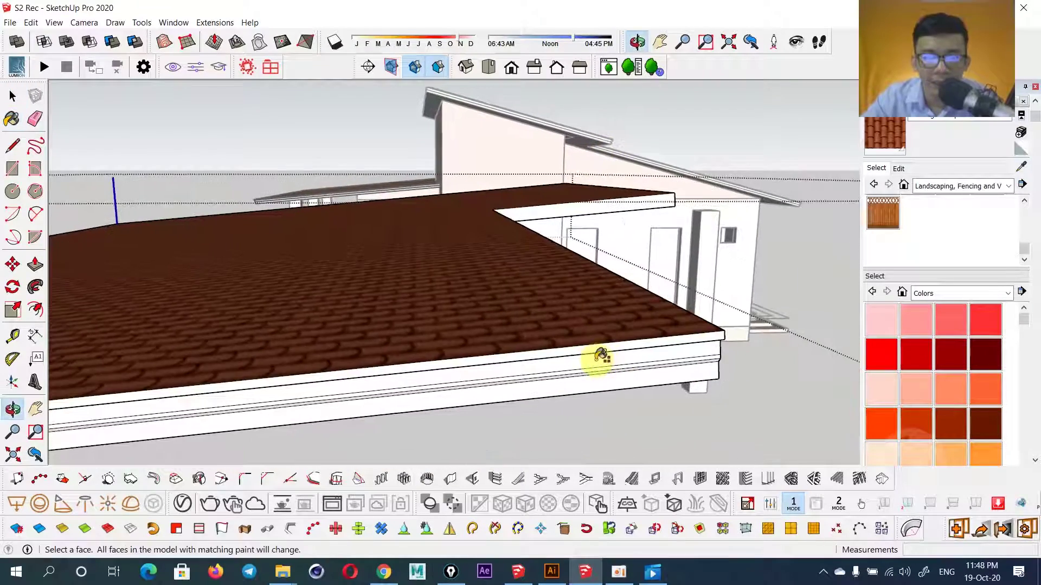
mouse_move(721, 325)
middle_down()
mouse_move(670, 338)
mouse_move(461, 308)
mouse_move(411, 276)
middle_up()
middle_drag(434, 312, 476, 337)
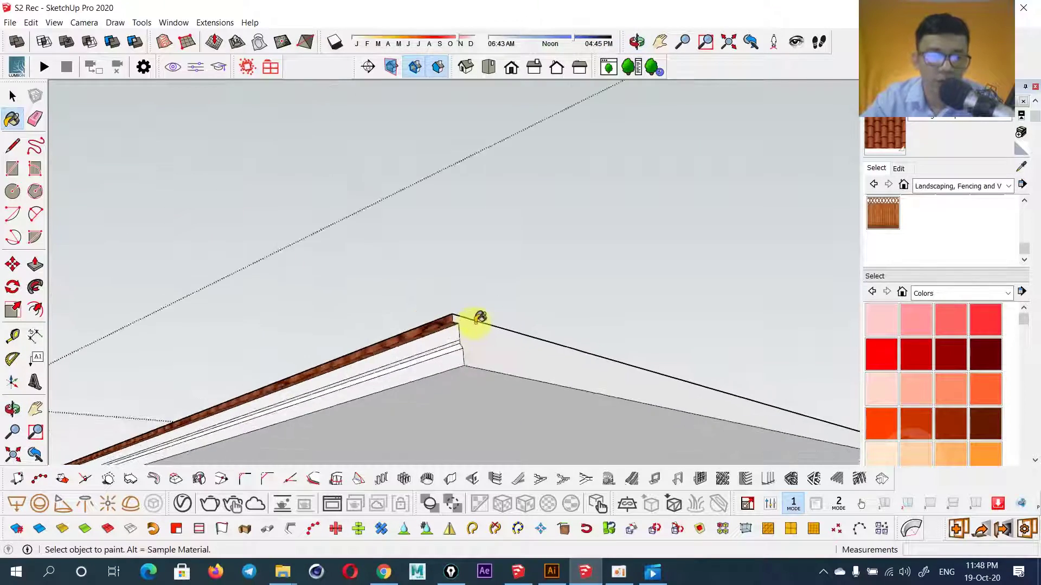
scroll(477, 325, down, 5)
mouse_move(599, 298)
middle_down()
mouse_move(517, 380)
mouse_move(586, 414)
mouse_move(439, 430)
mouse_move(504, 350)
middle_up()
scroll(483, 409, up, 3)
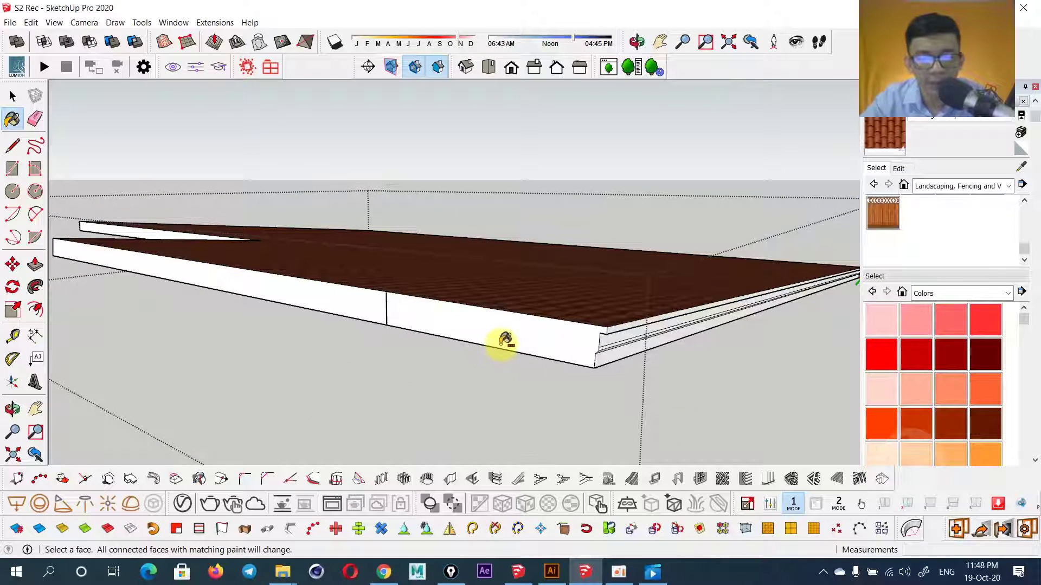
- Sweep the cornice profile along the slab's remaining side top edge with Follow Me
key(space)
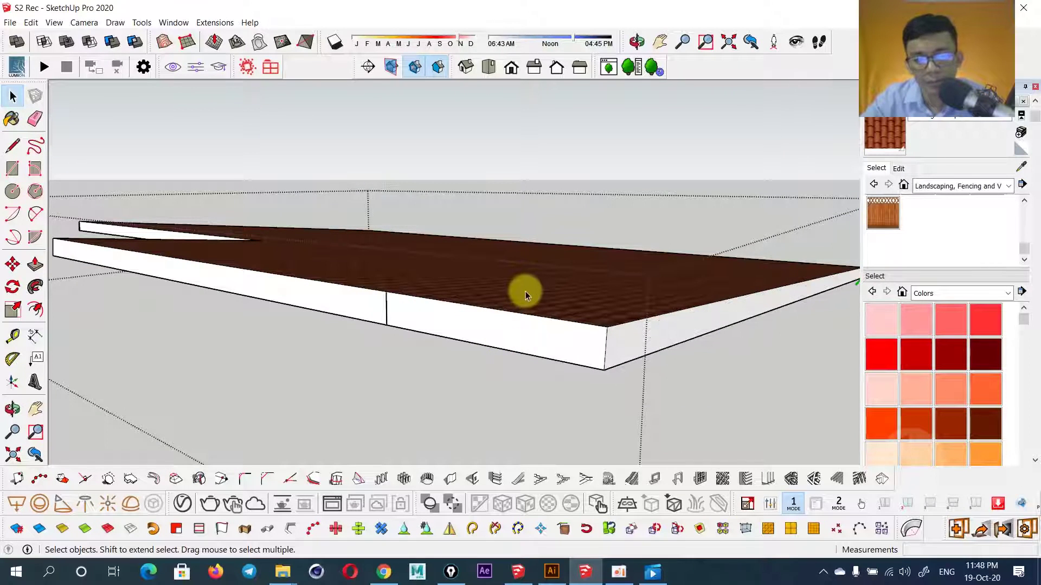
mouse_move(418, 332)
middle_down()
mouse_move(407, 333)
mouse_move(739, 251)
mouse_move(507, 323)
middle_up()
click(382, 315)
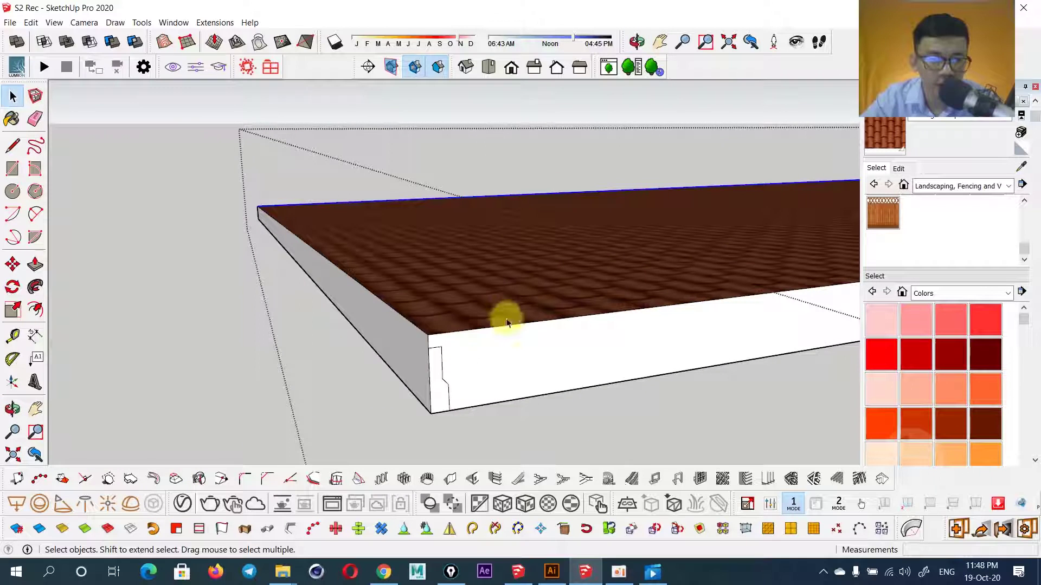
click(35, 287)
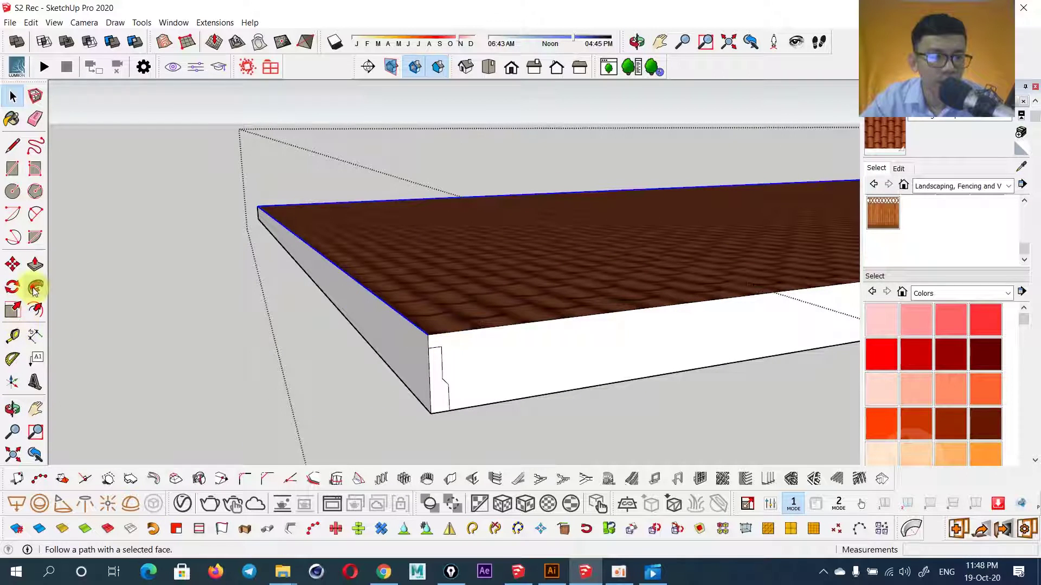
click(437, 394)
- Erase leftover lines and paint the new cornice's top strip with the roof tile material
key(e)
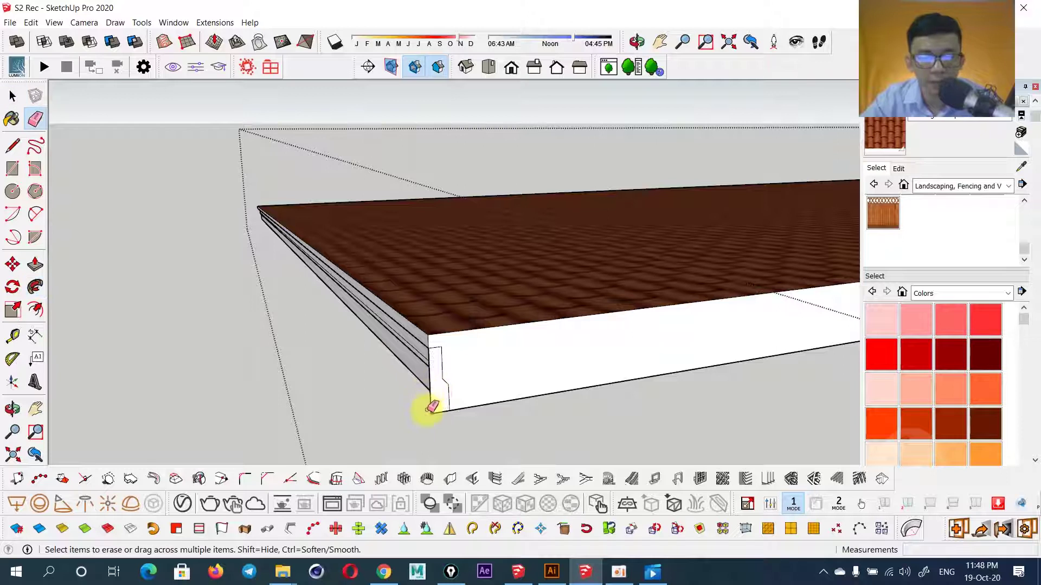
scroll(434, 392, down, 1)
mouse_move(438, 387)
middle_down()
mouse_move(425, 347)
mouse_move(521, 407)
mouse_move(369, 314)
middle_up()
key(b)
click(439, 355)
key(space)
mouse_move(312, 217)
middle_down()
mouse_move(248, 341)
mouse_move(449, 333)
middle_up()
scroll(475, 314, up, 3)
scroll(443, 347, up, 3)
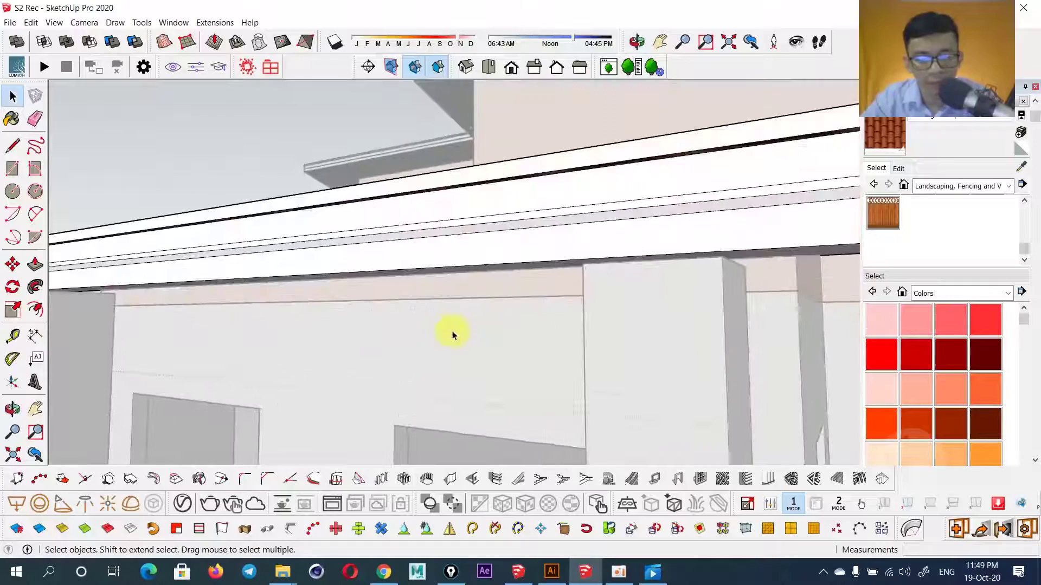
- Paint the cornice's last top edge strip brown and view the house from above
key(b)
click(539, 182)
scroll(407, 198, down, 3)
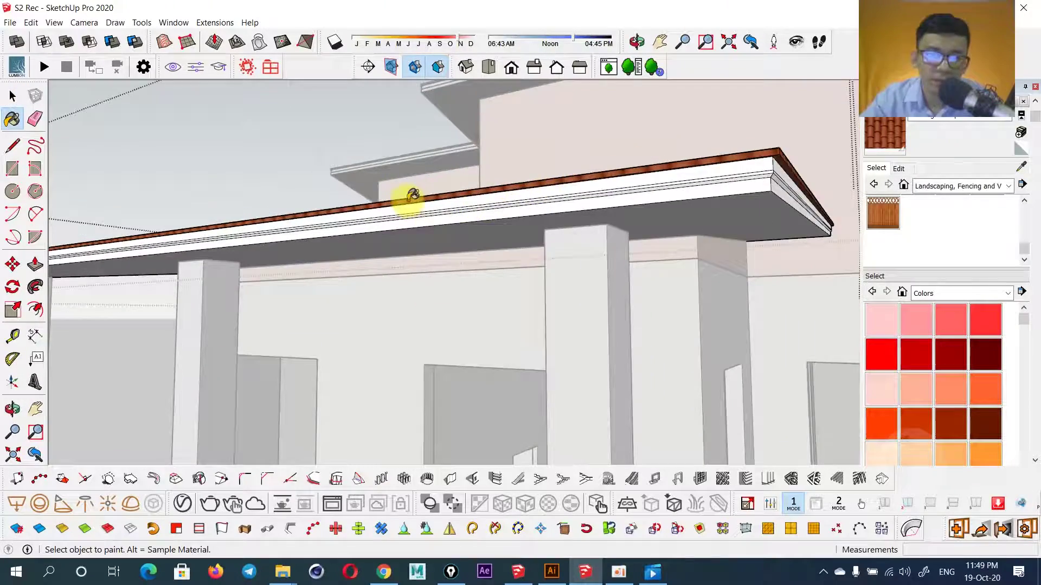
scroll(383, 225, down, 2)
mouse_move(383, 226)
middle_down()
mouse_move(571, 283)
mouse_move(523, 300)
mouse_move(551, 331)
middle_up()
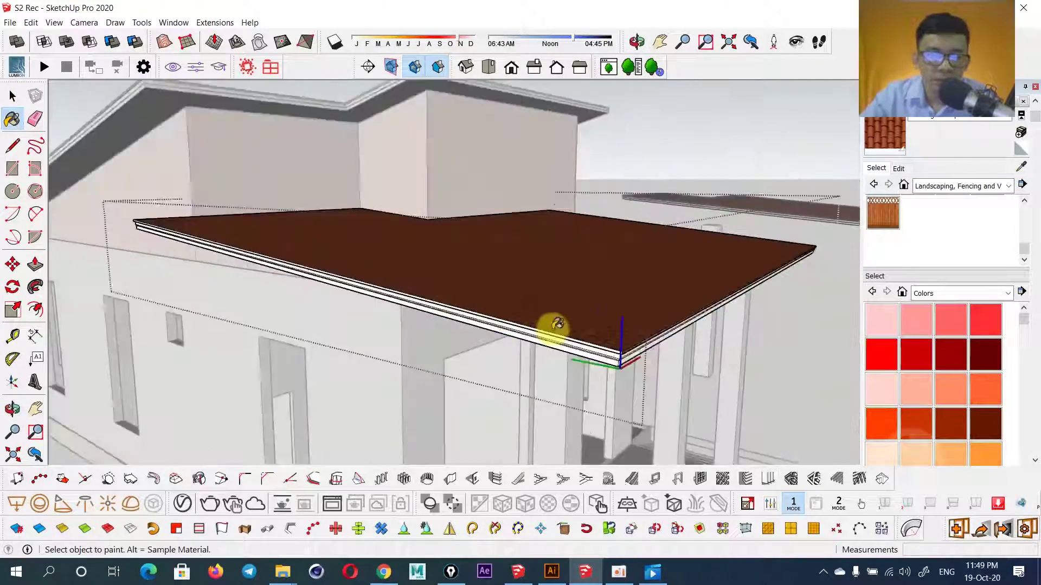
scroll(596, 347, up, 3)
scroll(680, 360, up, 1)
scroll(680, 359, up, 1)
scroll(680, 360, down, 5)
- Delete the spare floating roof slab and orbit to a high view of the finished house
key(space)
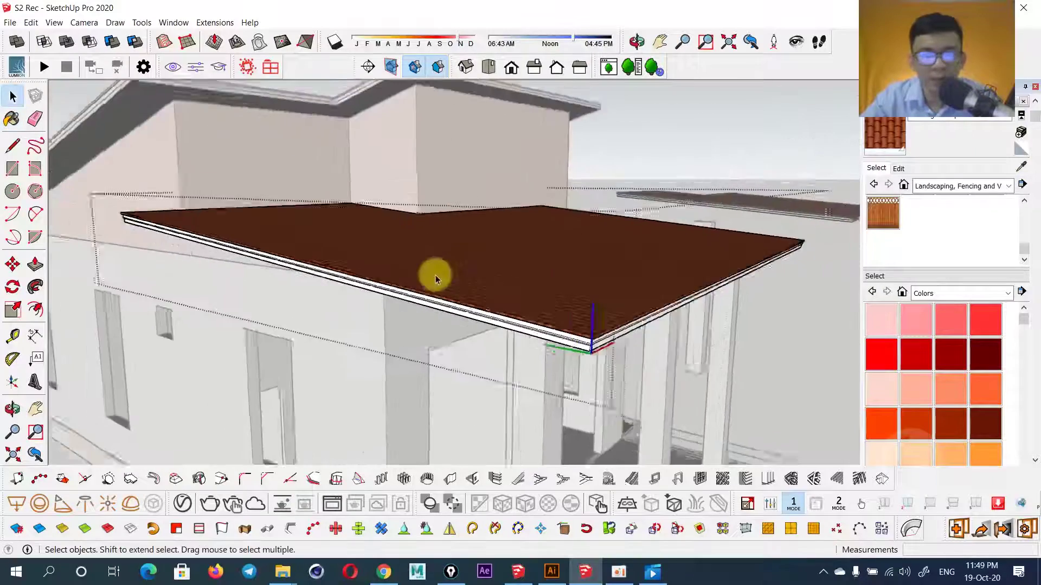
scroll(432, 274, down, 3)
scroll(757, 130, down, 2)
click(760, 221)
key(Delete)
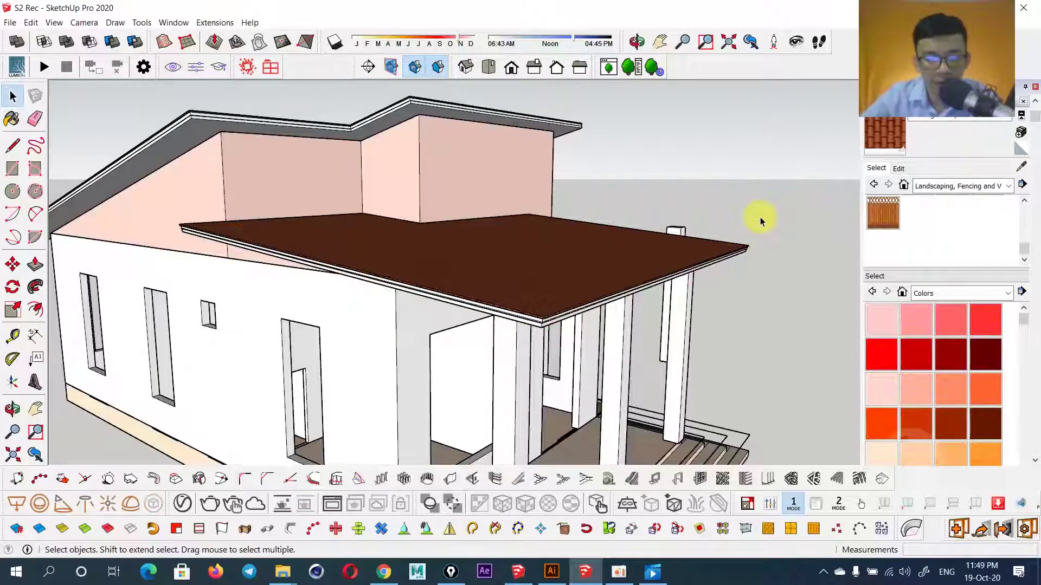
scroll(694, 212, down, 3)
mouse_move(694, 211)
middle_down()
mouse_move(644, 318)
mouse_move(499, 319)
mouse_move(507, 289)
mouse_move(495, 299)
middle_up()
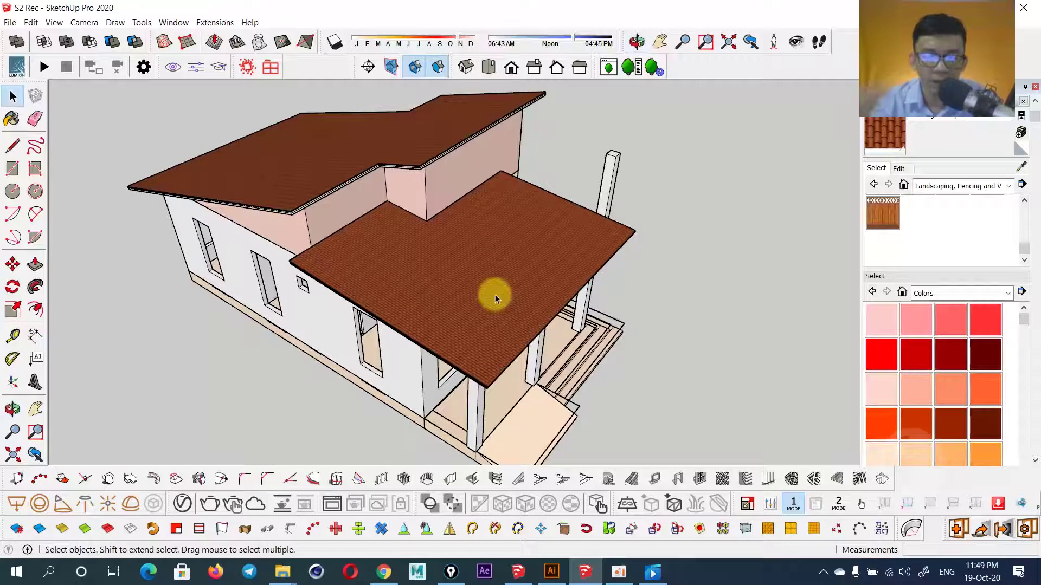
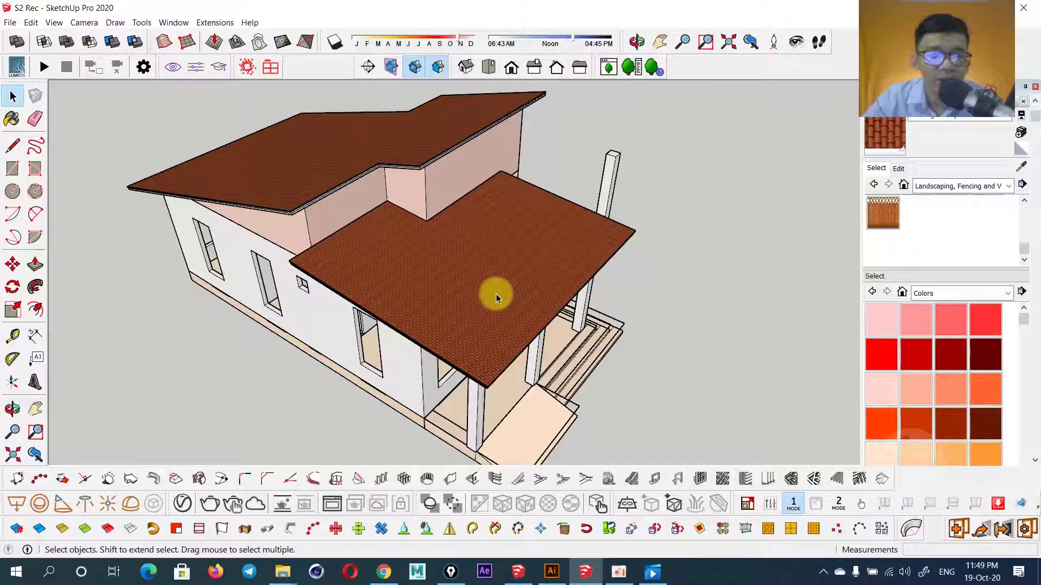
- Zoom in and orbit low to inspect the porch roof and its eave from below
middle_drag(512, 311, 450, 217)
scroll(429, 227, up, 2)
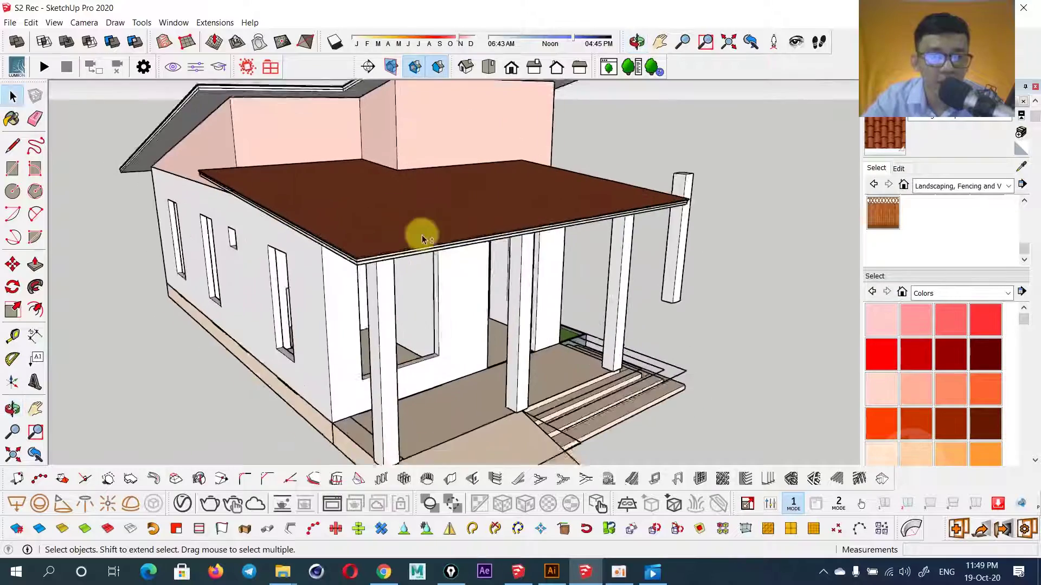
scroll(402, 271, up, 2)
scroll(397, 288, up, 3)
mouse_move(399, 288)
middle_down()
mouse_move(476, 262)
mouse_move(457, 295)
mouse_move(519, 298)
mouse_move(551, 279)
middle_up()
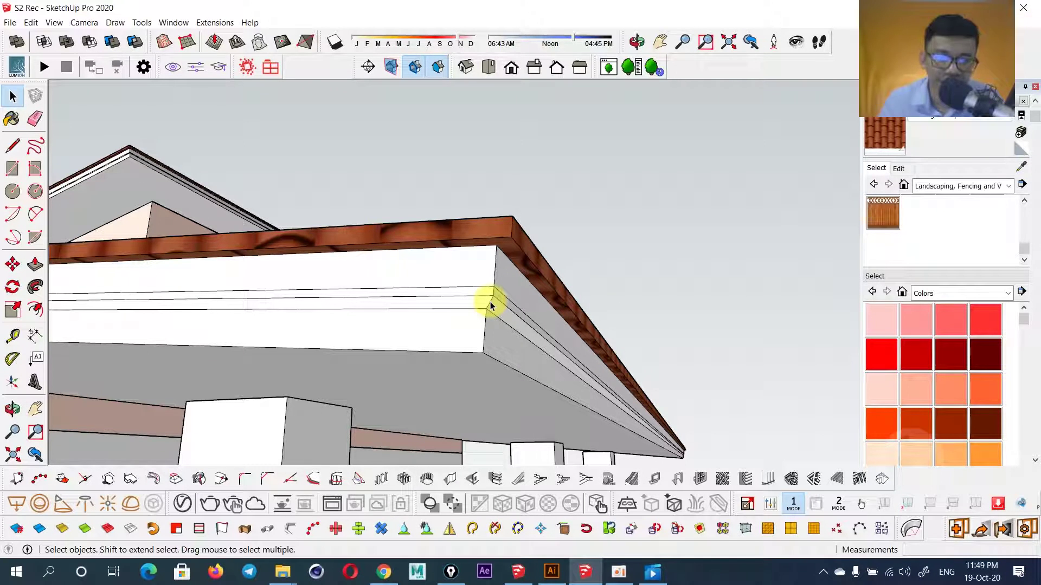
scroll(464, 284, down, 3)
scroll(446, 239, down, 3)
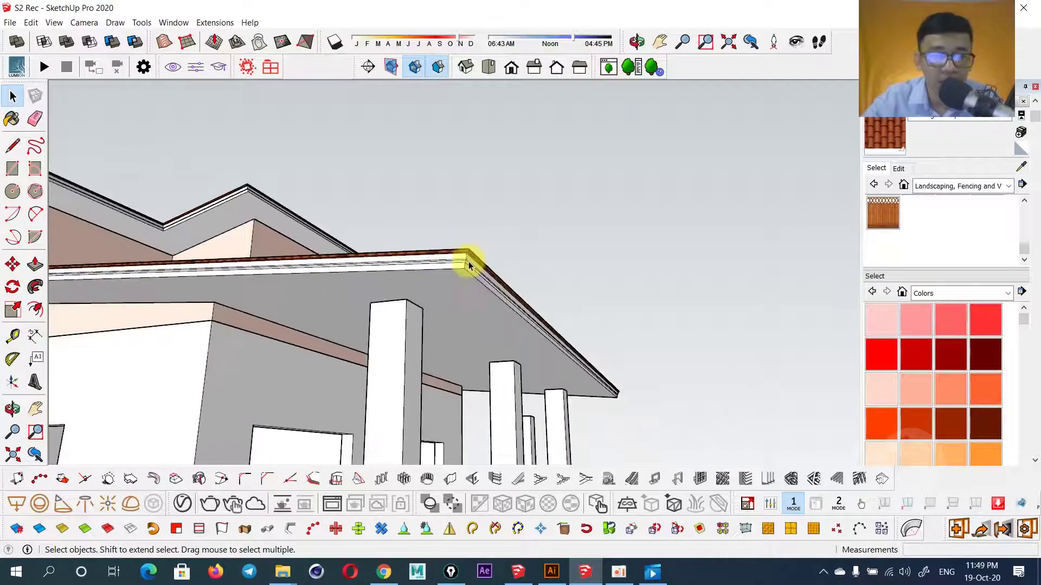
scroll(464, 262, down, 3)
scroll(471, 263, down, 5)
- Orbit above the brown roofs, down to the side, then to an elevated porch view
mouse_move(400, 309)
middle_down()
mouse_move(372, 344)
mouse_move(418, 398)
mouse_move(426, 361)
mouse_move(402, 317)
middle_up()
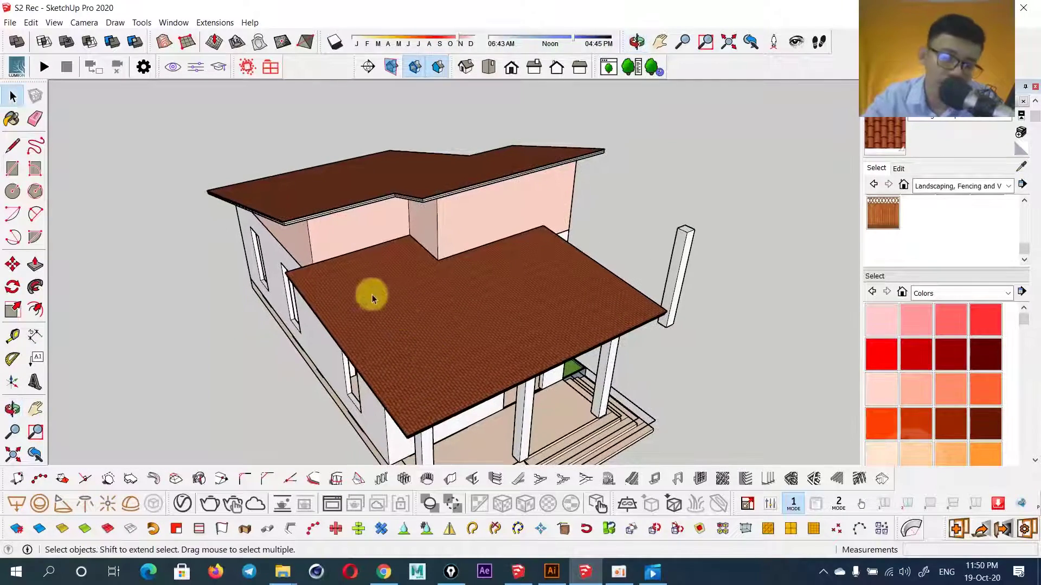
mouse_move(589, 320)
middle_down()
mouse_move(604, 255)
mouse_move(681, 200)
mouse_move(689, 207)
middle_up()
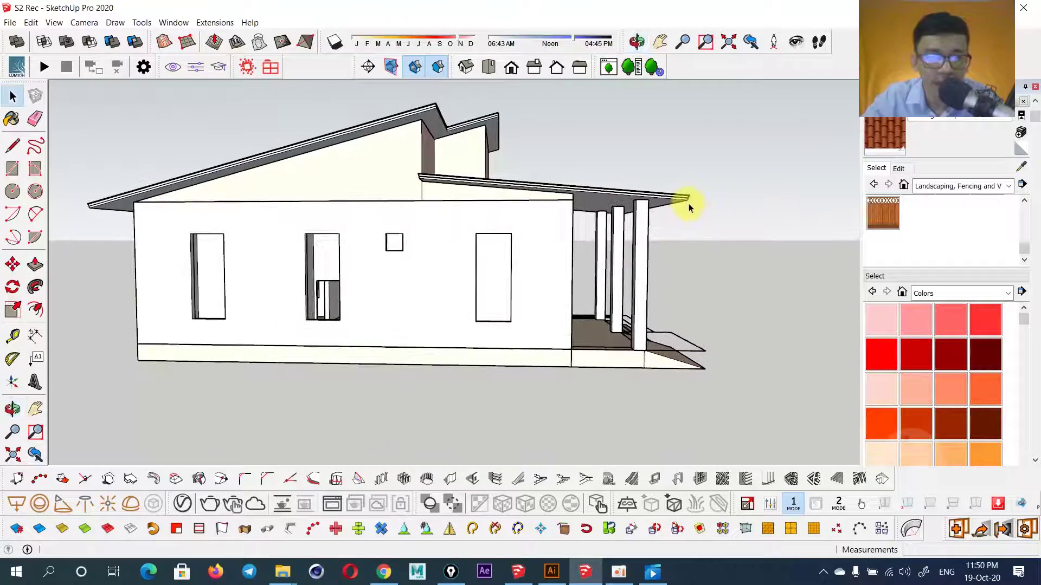
scroll(639, 221, up, 2)
scroll(632, 232, down, 3)
scroll(632, 228, down, 2)
mouse_move(632, 228)
middle_down()
mouse_move(506, 279)
mouse_move(493, 298)
mouse_move(453, 302)
mouse_move(442, 379)
mouse_move(476, 327)
mouse_move(516, 305)
middle_up()
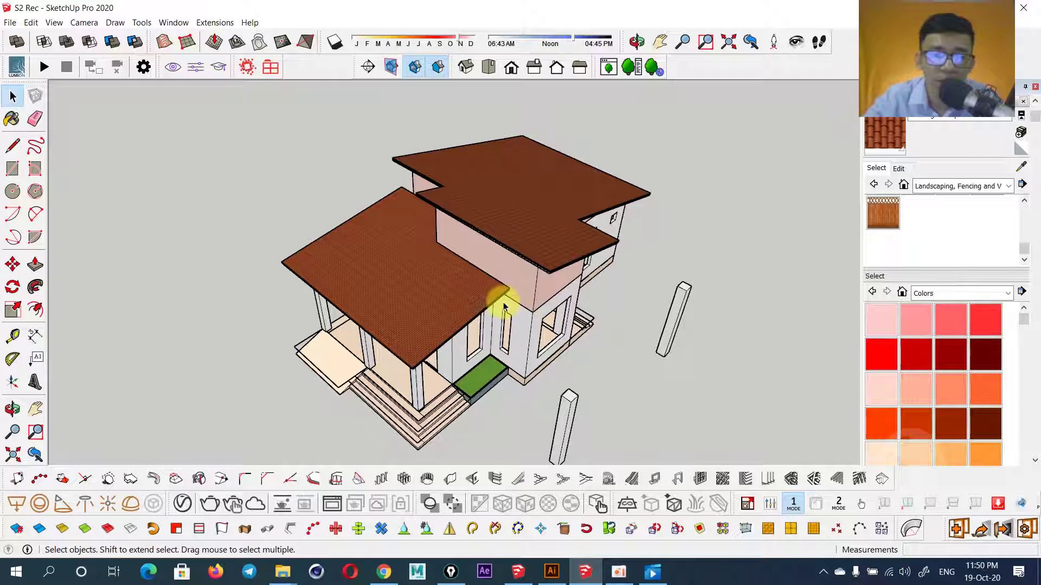
- Orbit past the front, long side wall, porch and gables, then show the standard Right view
mouse_move(504, 307)
middle_down()
mouse_move(537, 327)
mouse_move(529, 246)
mouse_move(525, 298)
mouse_move(596, 219)
mouse_move(629, 219)
middle_up()
mouse_move(386, 251)
middle_down()
mouse_move(558, 251)
mouse_move(724, 271)
mouse_move(287, 348)
mouse_move(520, 251)
mouse_move(539, 344)
middle_up()
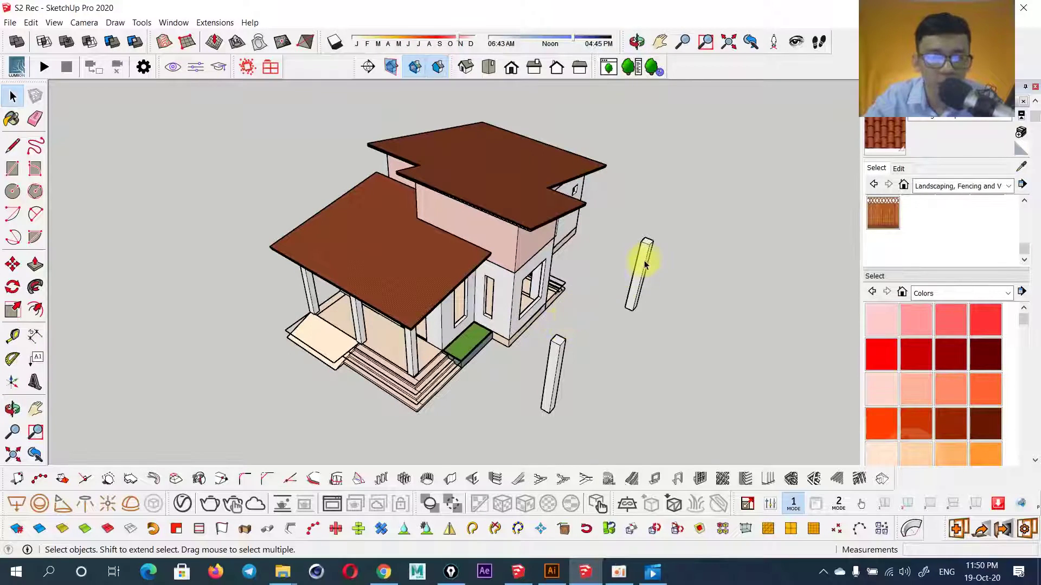
mouse_move(553, 271)
middle_down()
mouse_move(429, 348)
mouse_move(465, 225)
mouse_move(464, 262)
mouse_move(464, 241)
mouse_move(467, 262)
mouse_move(697, 258)
mouse_move(526, 276)
mouse_move(459, 240)
middle_up()
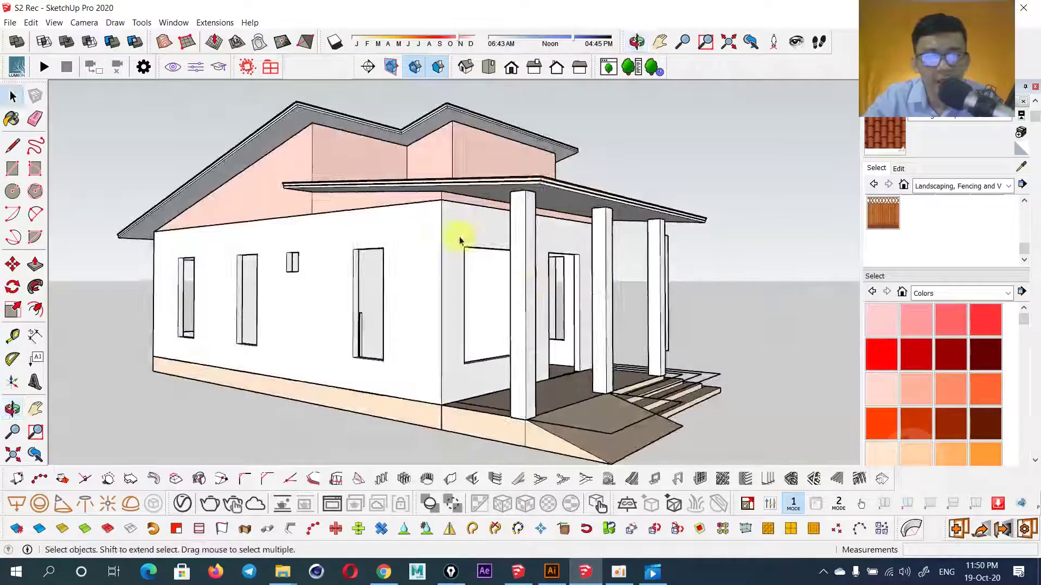
mouse_move(642, 234)
middle_down()
mouse_move(337, 232)
mouse_move(392, 389)
middle_up()
mouse_move(660, 367)
middle_down()
mouse_move(583, 342)
mouse_move(425, 358)
mouse_move(511, 348)
mouse_move(490, 295)
mouse_move(527, 353)
mouse_move(506, 302)
mouse_move(499, 434)
mouse_move(483, 304)
mouse_move(553, 194)
mouse_move(405, 196)
middle_up()
scroll(528, 358, up, 2)
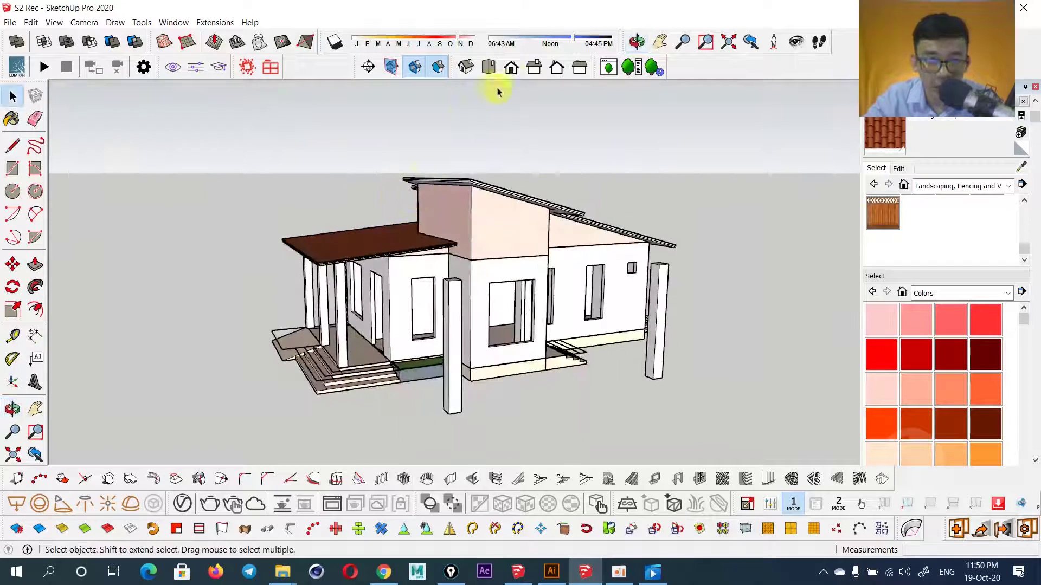
click(534, 66)
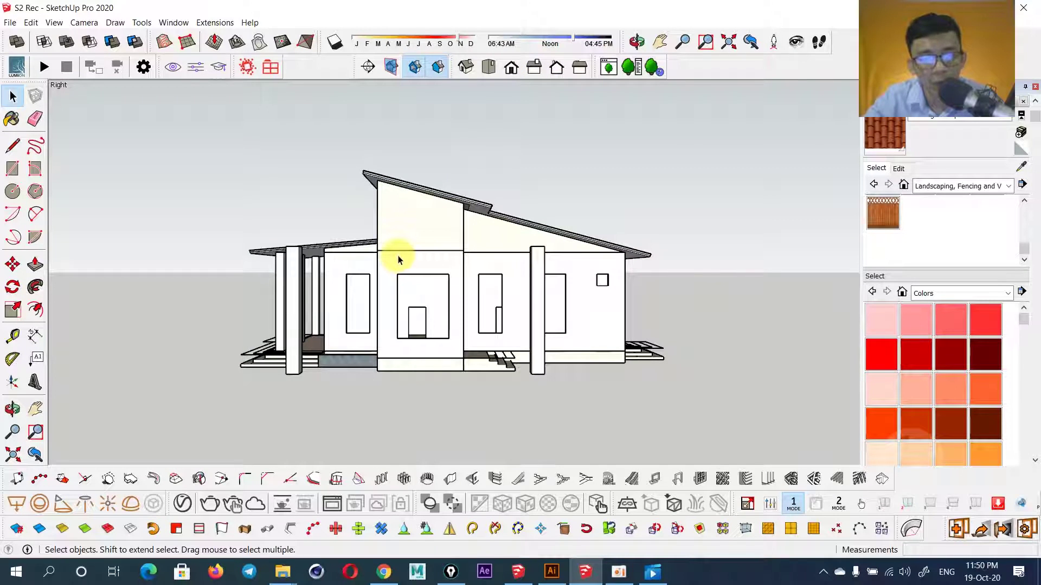
- Zoom to the upper gable and measure the roof overhang at about 547 mm
mouse_move(430, 249)
shift+middle_down()
mouse_move(452, 263)
mouse_move(480, 251)
mouse_move(662, 258)
mouse_move(580, 204)
shift+middle_up()
scroll(455, 193, up, 3)
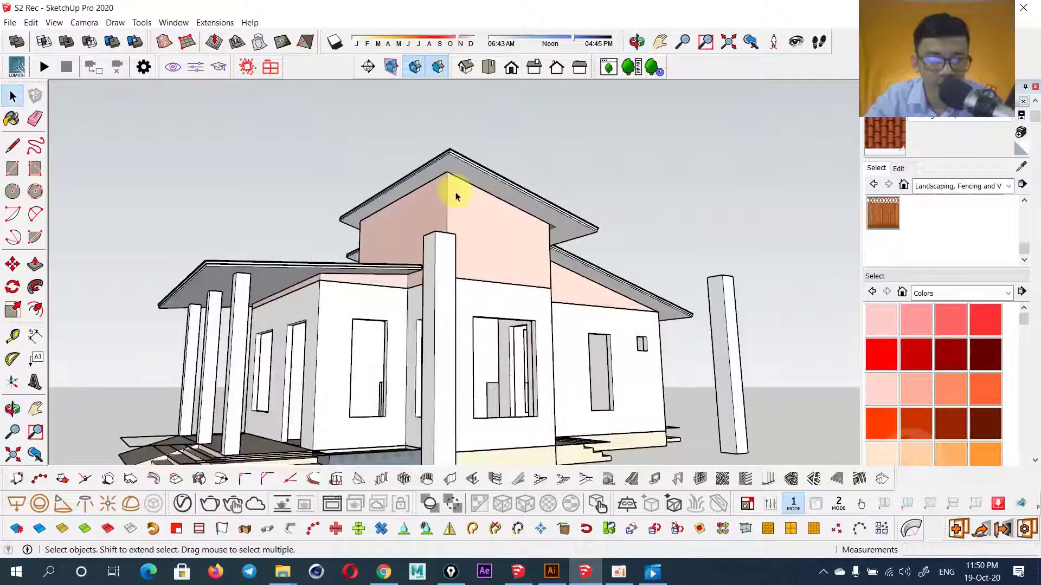
scroll(499, 239, up, 2)
middle_drag(499, 240, 490, 226)
scroll(448, 226, up, 1)
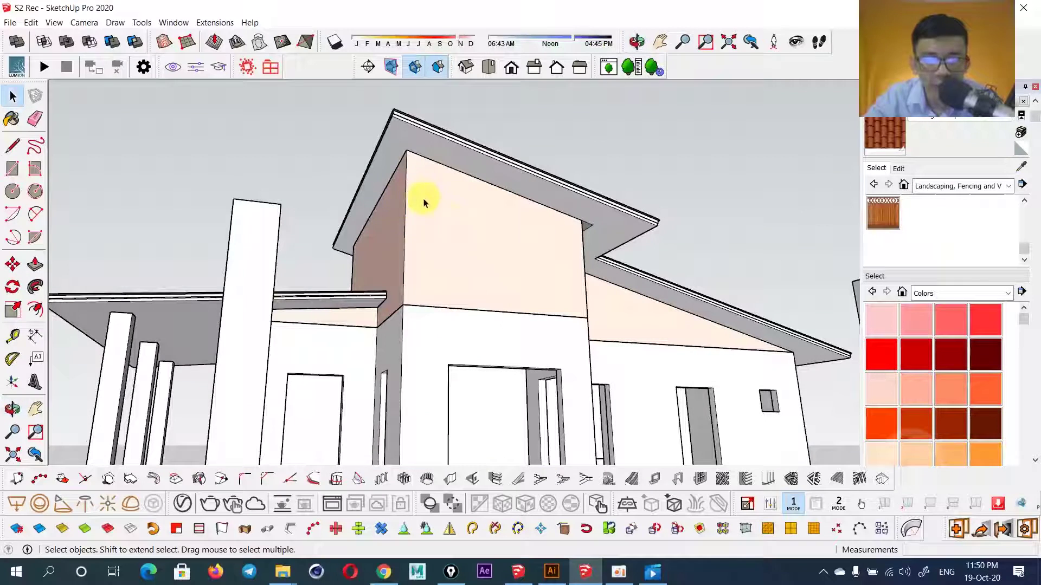
key(t)
click(394, 172)
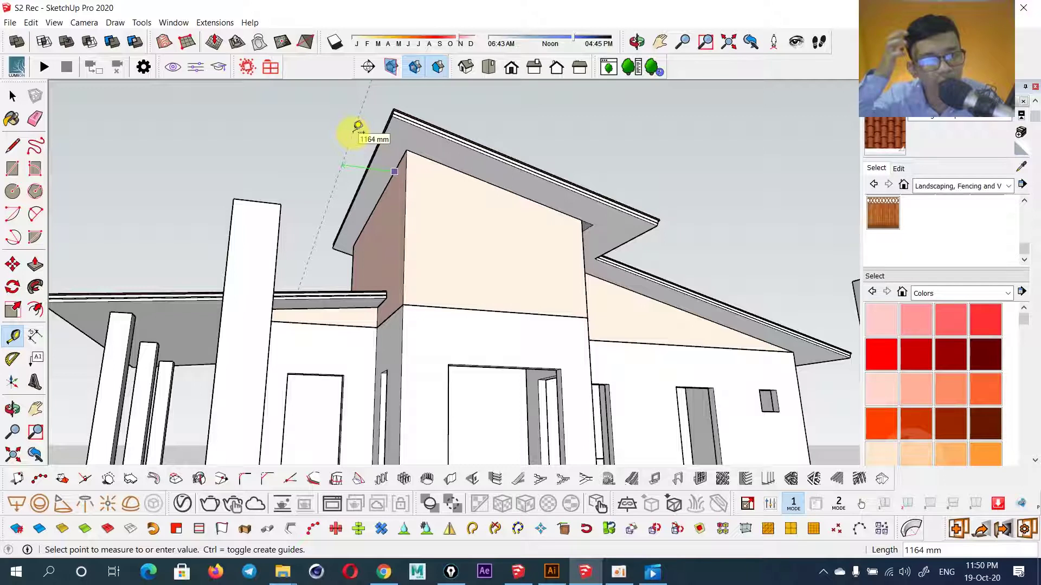
click(383, 139)
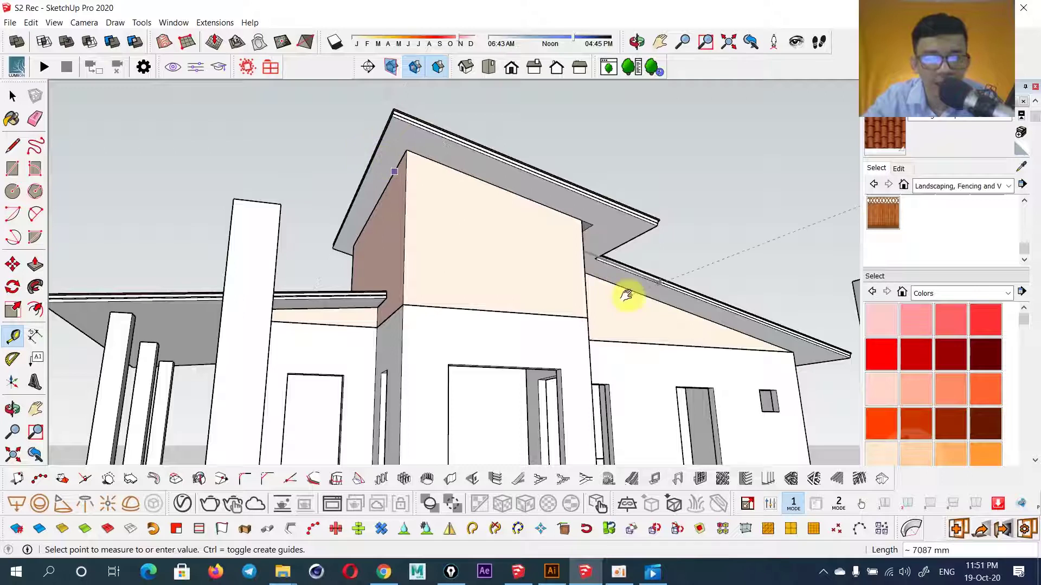
- Zoom closer and start a second measurement at the wall edge, then cancel it
scroll(383, 261, up, 3)
scroll(544, 295, up, 3)
scroll(514, 286, up, 2)
click(500, 288)
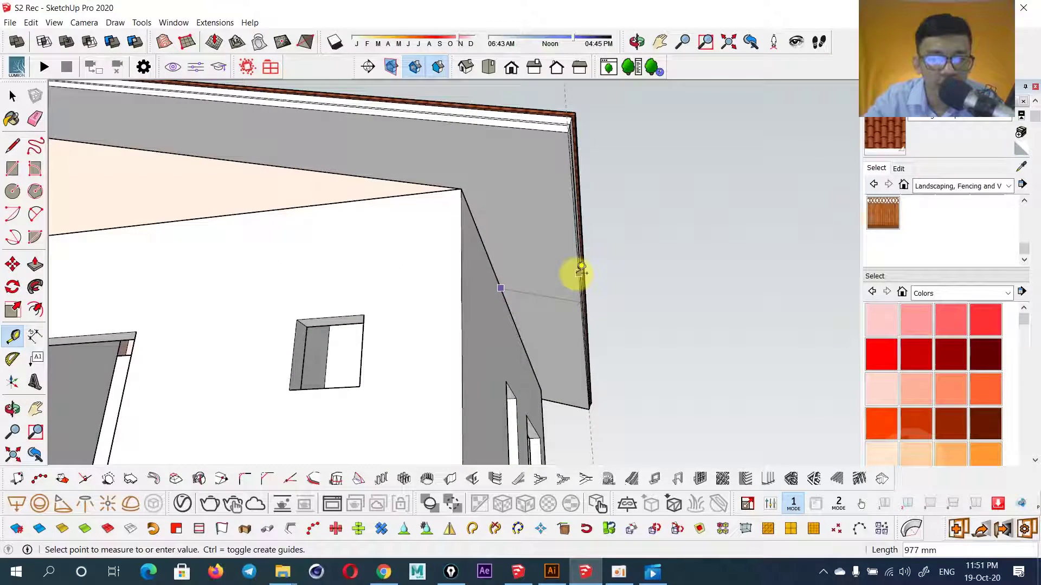
key(space)
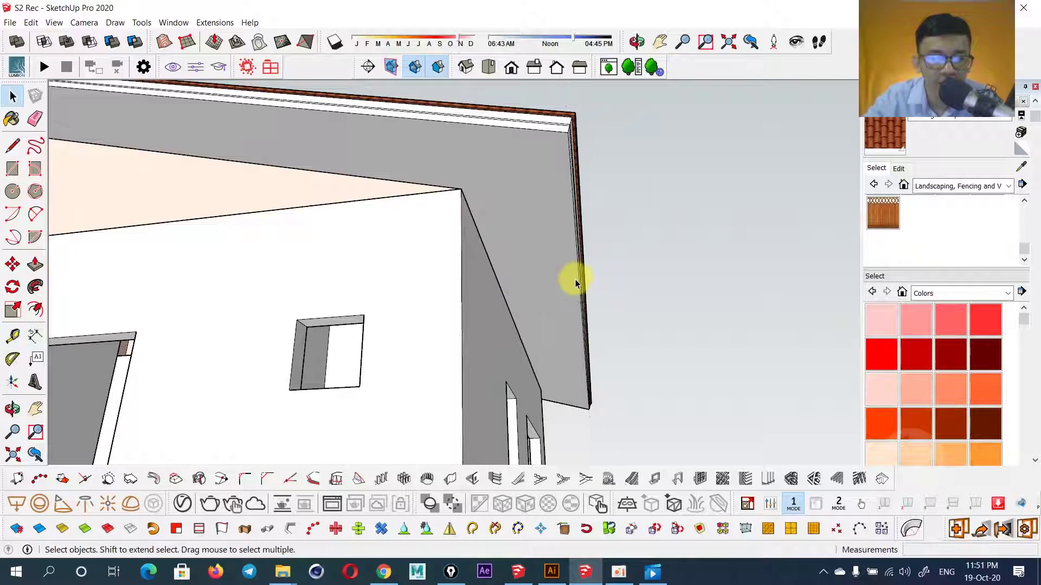
- Orbit out to the whole house and delete the upper roof
scroll(569, 279, down, 5)
mouse_move(449, 281)
middle_down()
mouse_move(390, 270)
mouse_move(378, 343)
mouse_move(413, 227)
mouse_move(401, 304)
mouse_move(490, 309)
mouse_move(453, 331)
middle_up()
key(space)
click(414, 228)
key(Delete)
scroll(401, 303, up, 3)
- Draw the first roof outline lines between the wall-top corners
key(l)
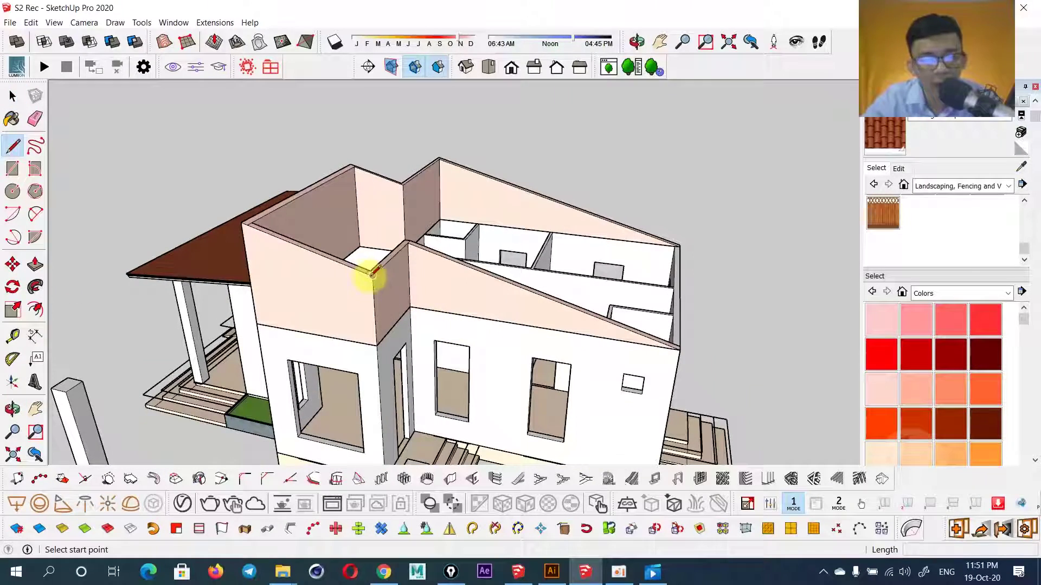
click(372, 275)
click(240, 221)
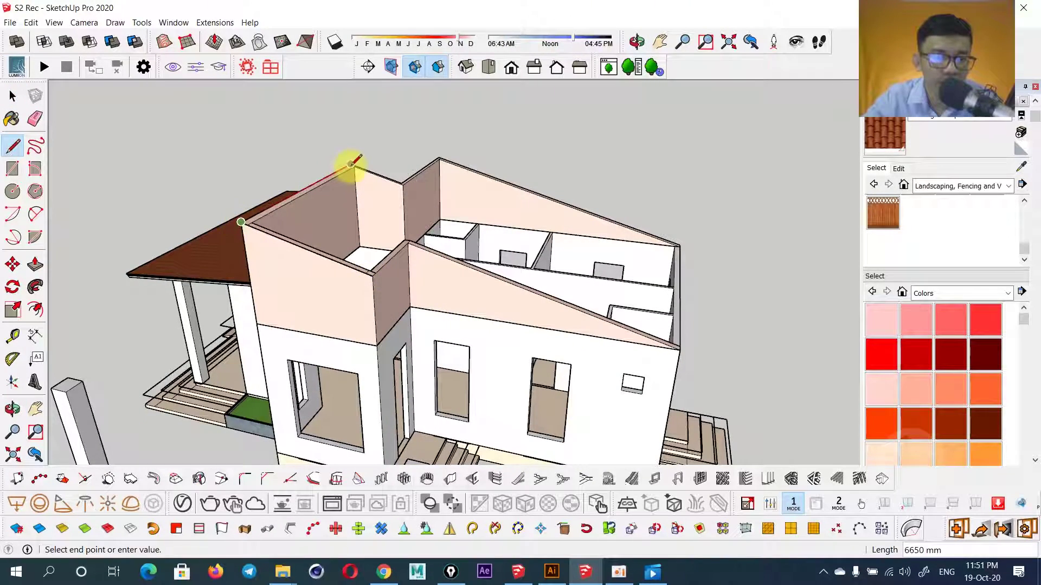
middle_drag(352, 163, 104, 233)
scroll(104, 233, up, 3)
click(407, 112)
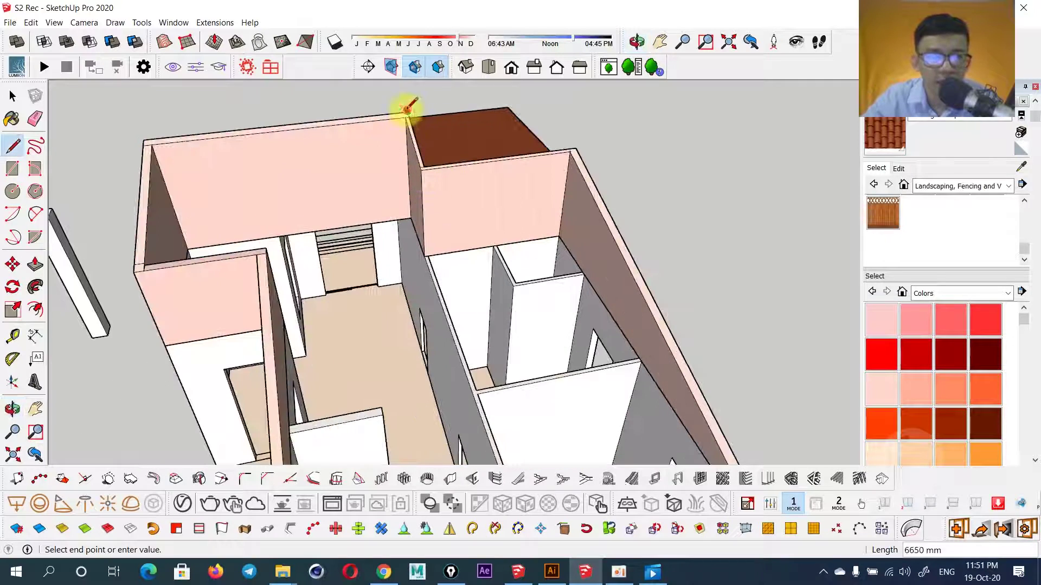
click(425, 166)
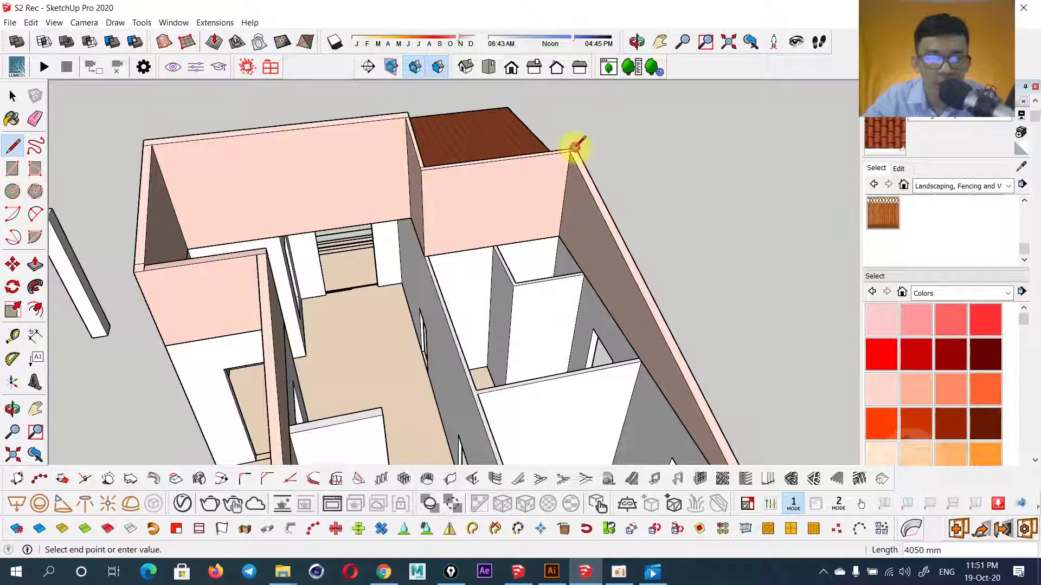
- Close the outline at the remaining corners into a roof face and begin offsetting it
middle_drag(576, 145, 615, 181)
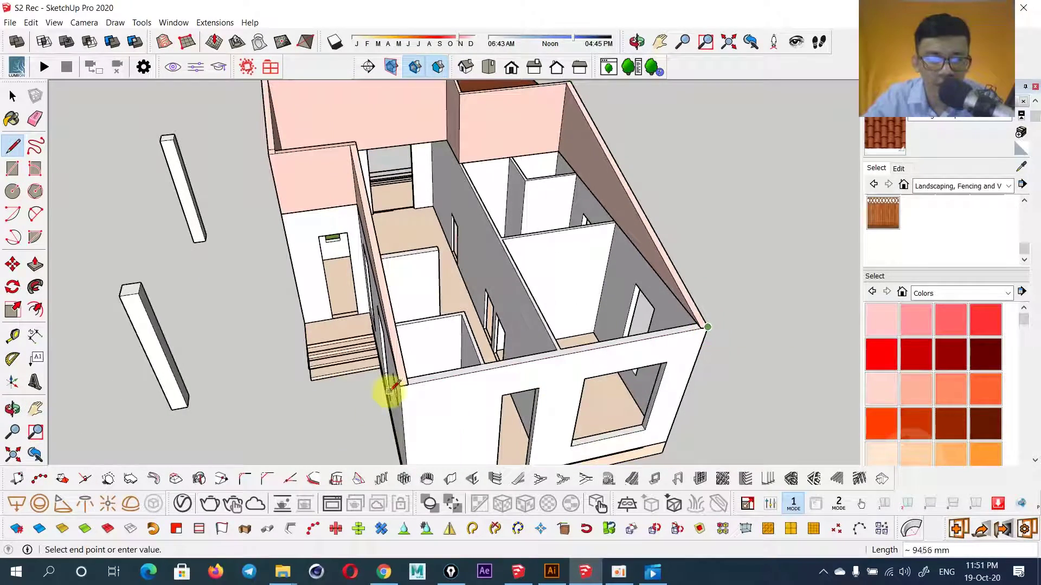
middle_drag(365, 251, 405, 262)
click(420, 267)
click(339, 276)
middle_drag(337, 275, 434, 270)
key(space)
key(f)
click(443, 244)
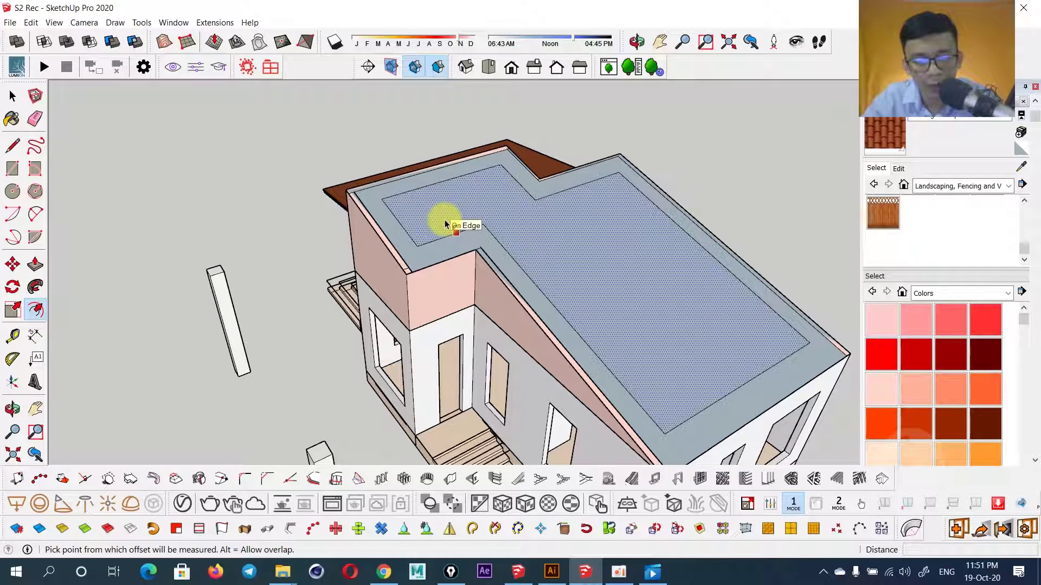
- Undo the inward inset and offset the roof outline outward instead
key(ctrl+z)
scroll(410, 242, up, 2)
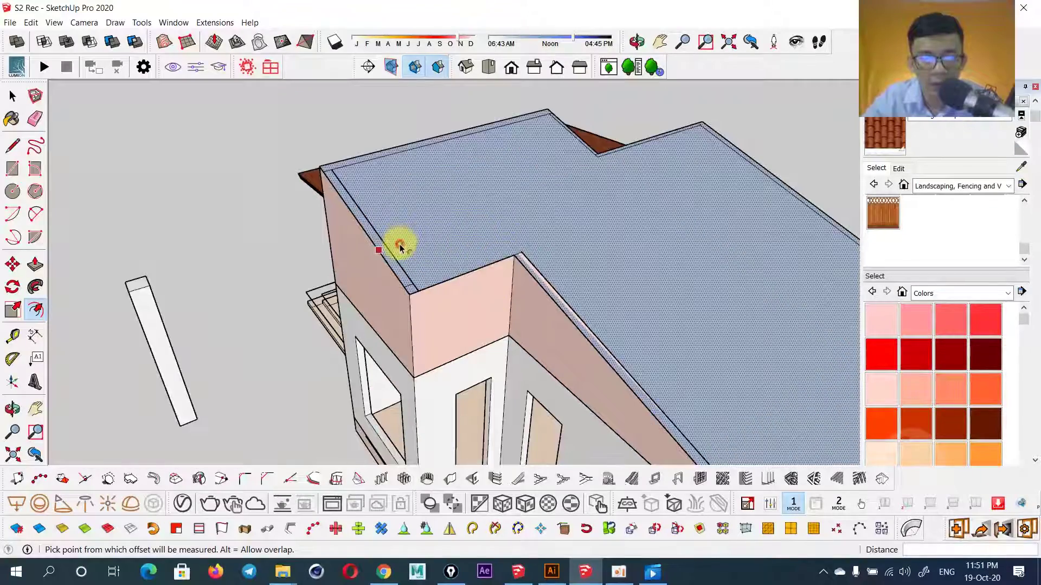
click(379, 251)
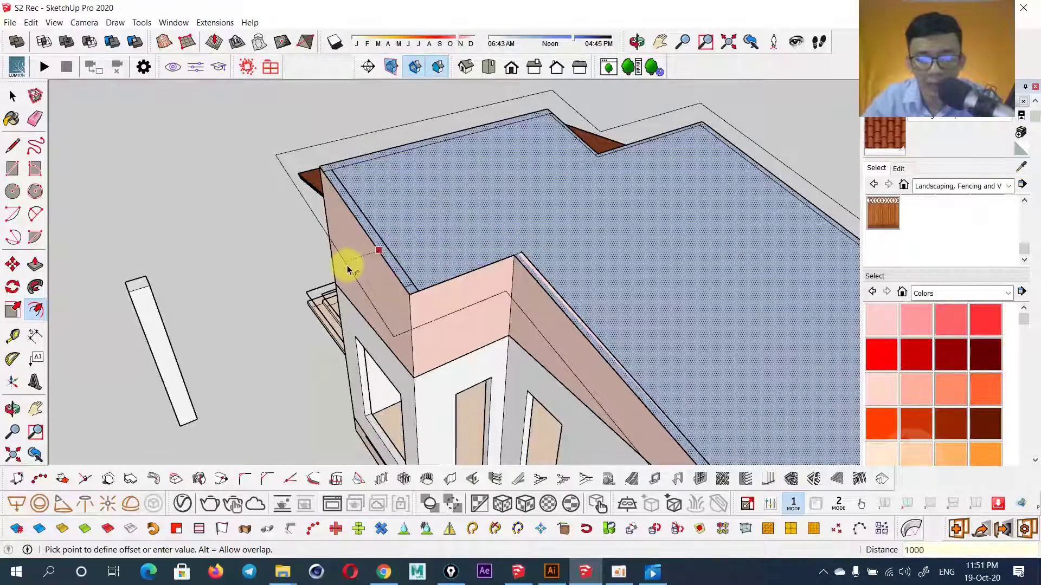
scroll(347, 268, down, 3)
mouse_move(344, 268)
middle_down()
mouse_move(492, 267)
mouse_move(574, 235)
mouse_move(604, 144)
mouse_move(580, 186)
mouse_move(702, 159)
middle_up()
key(space)
- Push/Pull the roof face up into a thin roof slab
mouse_move(636, 168)
middle_down()
mouse_move(432, 295)
mouse_move(525, 276)
middle_up()
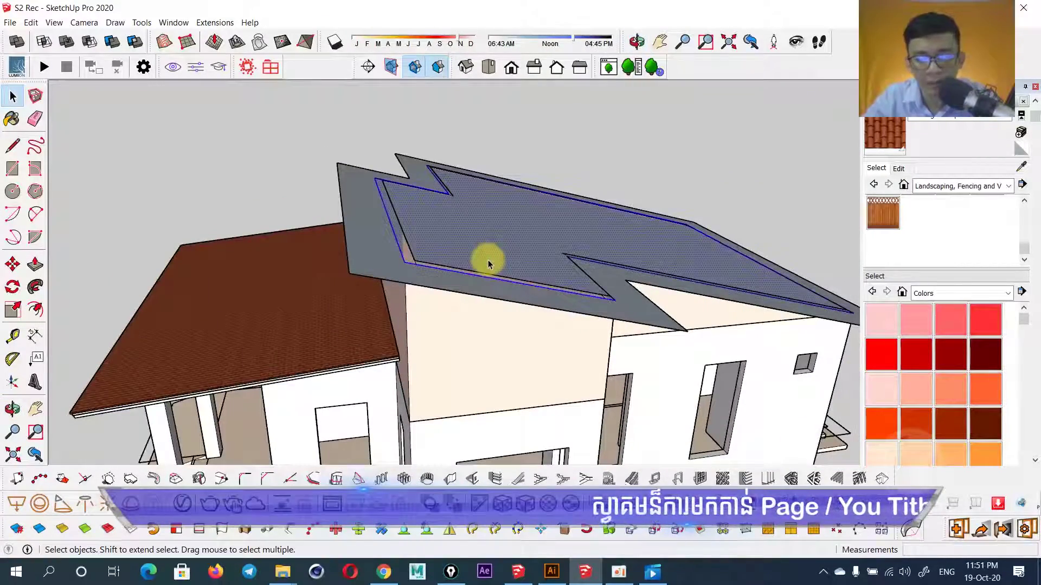
key(p)
drag(484, 239, 510, 199)
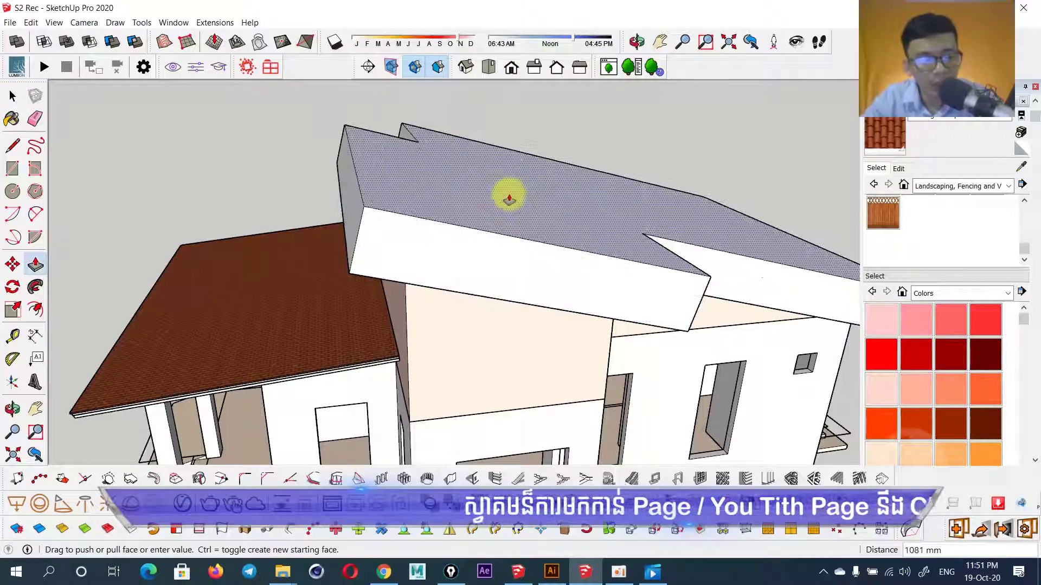
key(Return)
mouse_move(509, 201)
middle_down()
mouse_move(533, 247)
mouse_move(530, 235)
mouse_move(507, 233)
middle_up()
key(space)
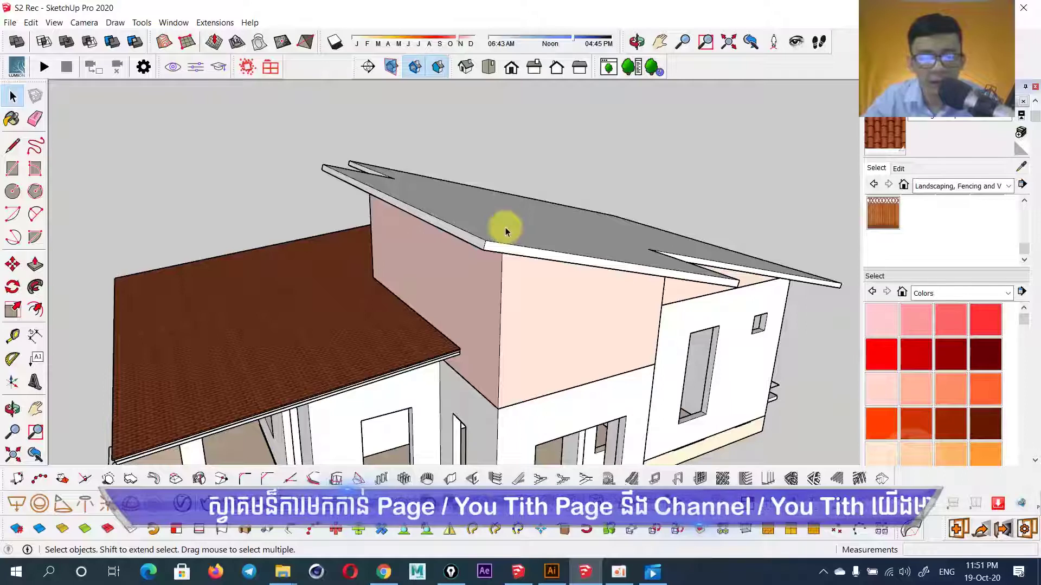
- Try another Push/Pull of 5, cancel it, then delete and restore the roof slab
text(p)
text(50)
key(space)
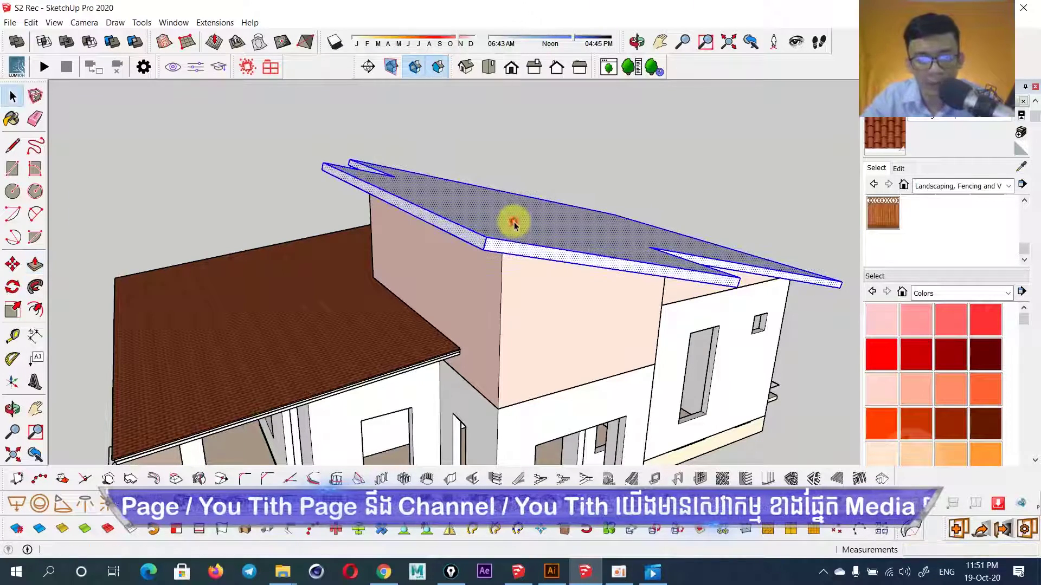
key(Delete)
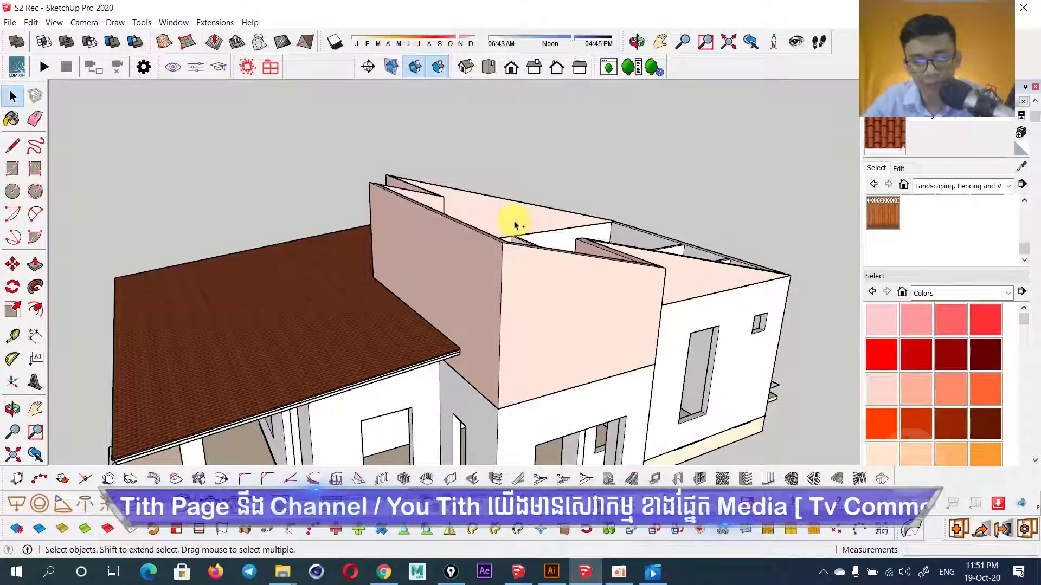
key(ctrl+z)
- Orbit above the roof and apply the brown roof tile material to the slab
mouse_move(512, 229)
middle_down()
mouse_move(470, 219)
mouse_move(632, 221)
middle_up()
scroll(409, 214, up, 2)
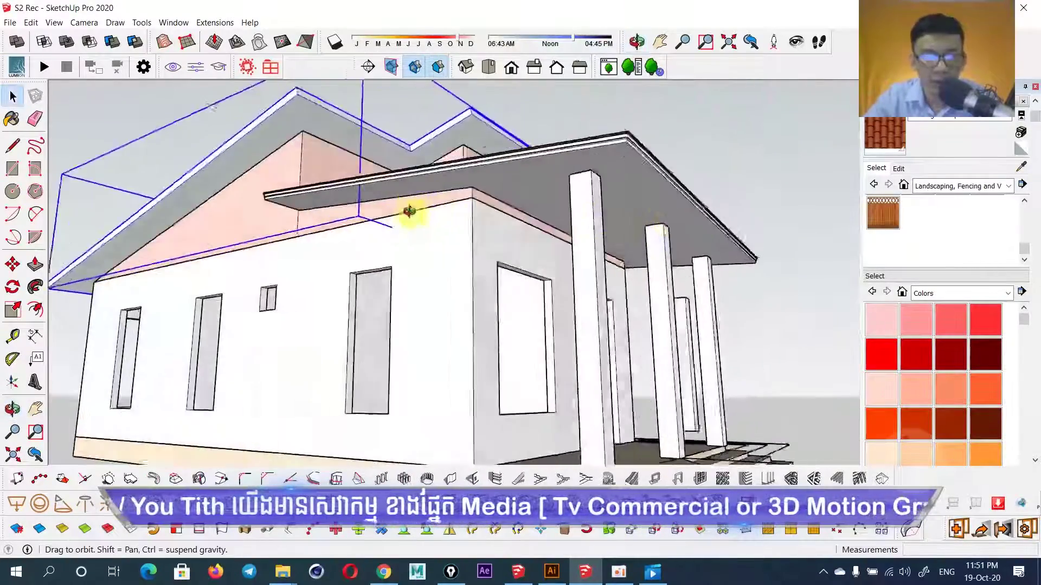
scroll(591, 217, up, 2)
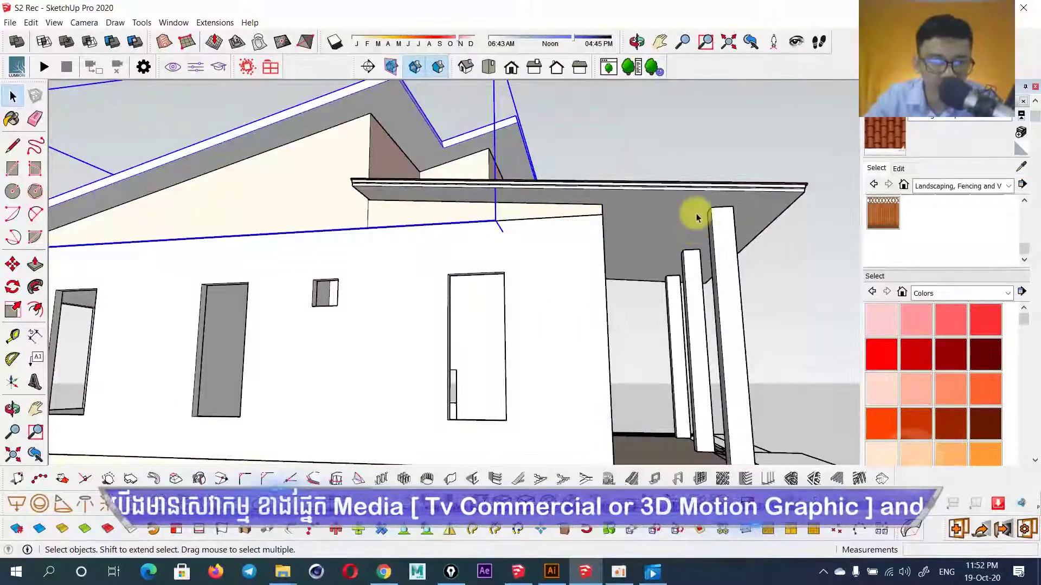
scroll(504, 167, down, 4)
scroll(497, 170, up, 1)
scroll(618, 221, up, 2)
scroll(603, 225, up, 1)
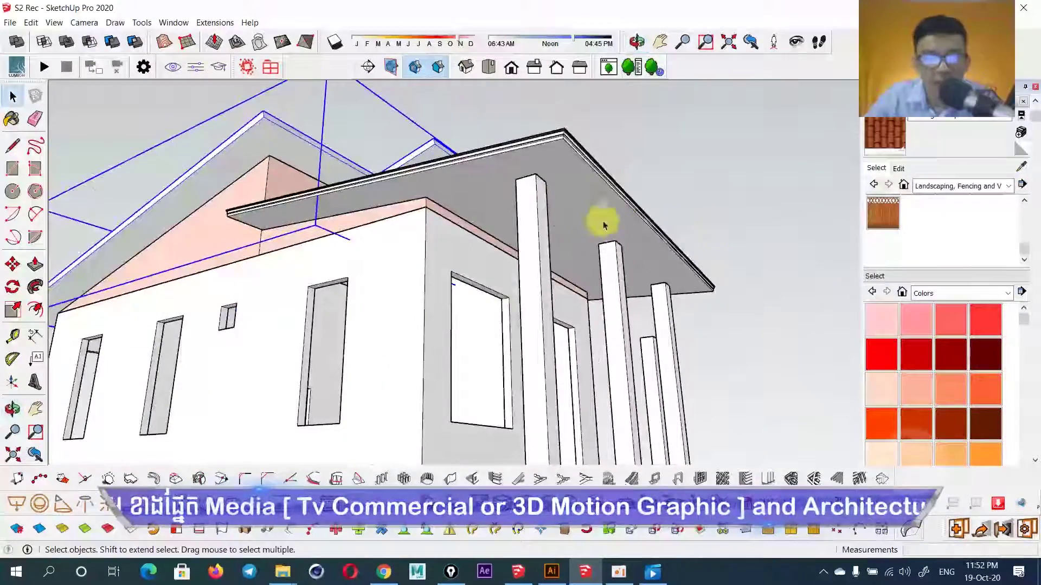
scroll(606, 211, down, 4)
mouse_move(606, 212)
middle_down()
mouse_move(493, 265)
mouse_move(460, 246)
mouse_move(397, 246)
middle_up()
scroll(484, 211, up, 2)
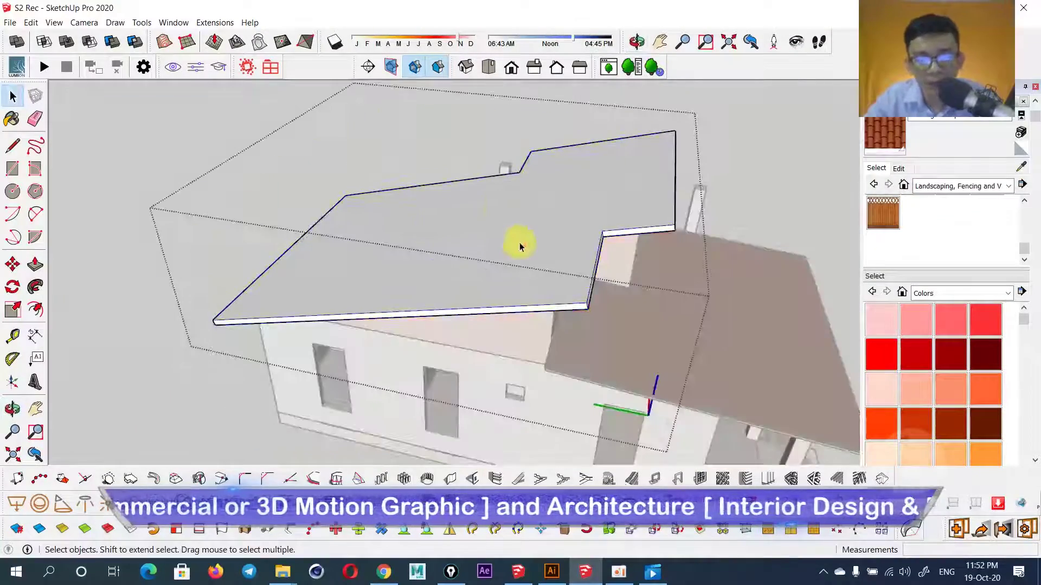
click(531, 227)
- Orbit to the fascia and wall corner and select the small fascia end face
key(space)
middle_drag(530, 227, 669, 274)
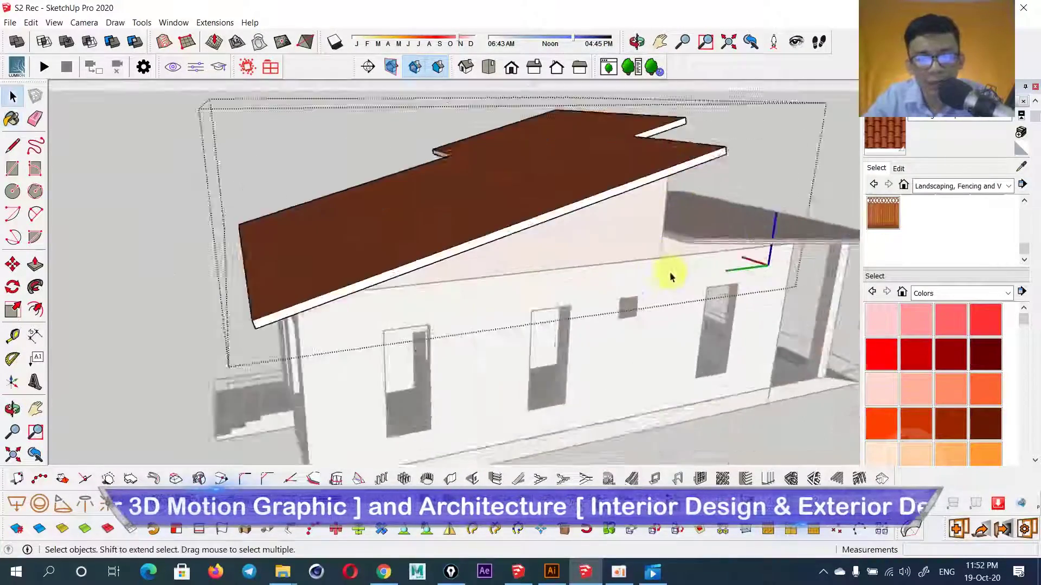
scroll(688, 227, up, 3)
scroll(631, 204, up, 2)
middle_drag(631, 204, 564, 203)
scroll(588, 209, up, 2)
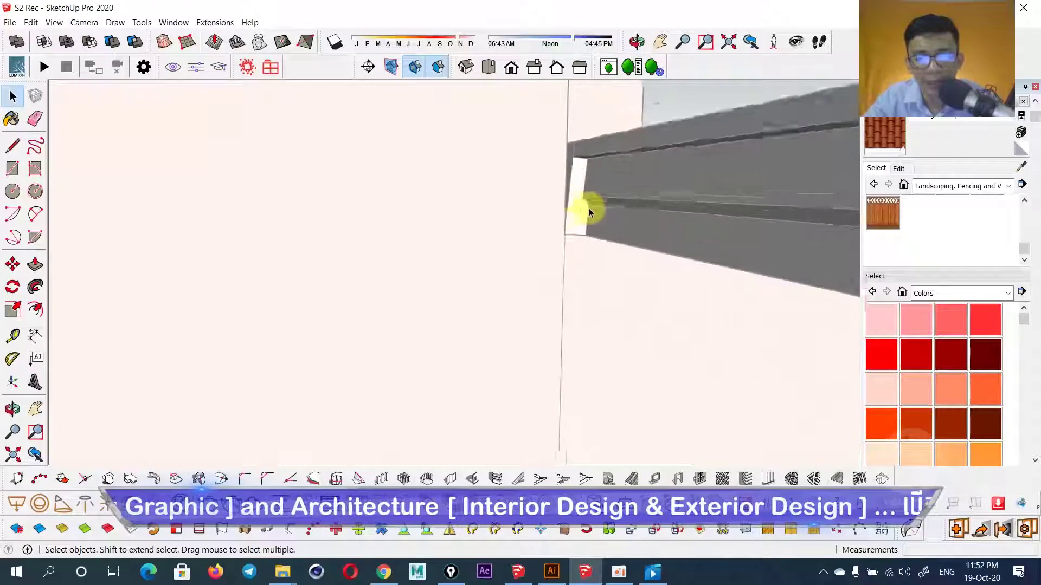
triple_click(574, 219)
click(575, 199)
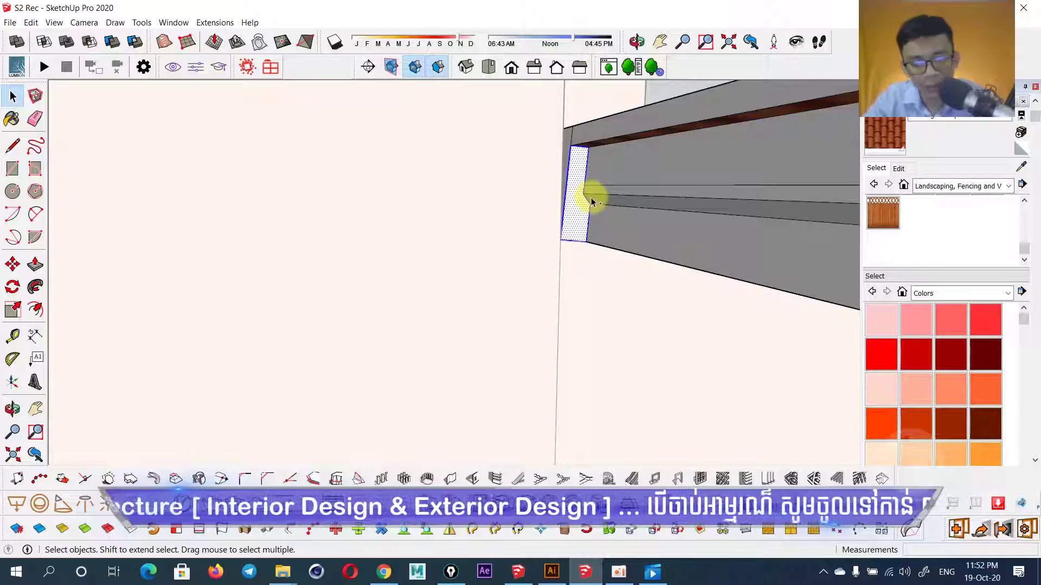
- Open the roof fascia group for editing and pick its small end piece to move
scroll(591, 202, down, 3)
scroll(591, 202, down, 3)
scroll(507, 175, up, 5)
mouse_move(507, 174)
shift+middle_down()
mouse_move(482, 287)
mouse_move(598, 250)
shift+middle_up()
double_click(569, 174)
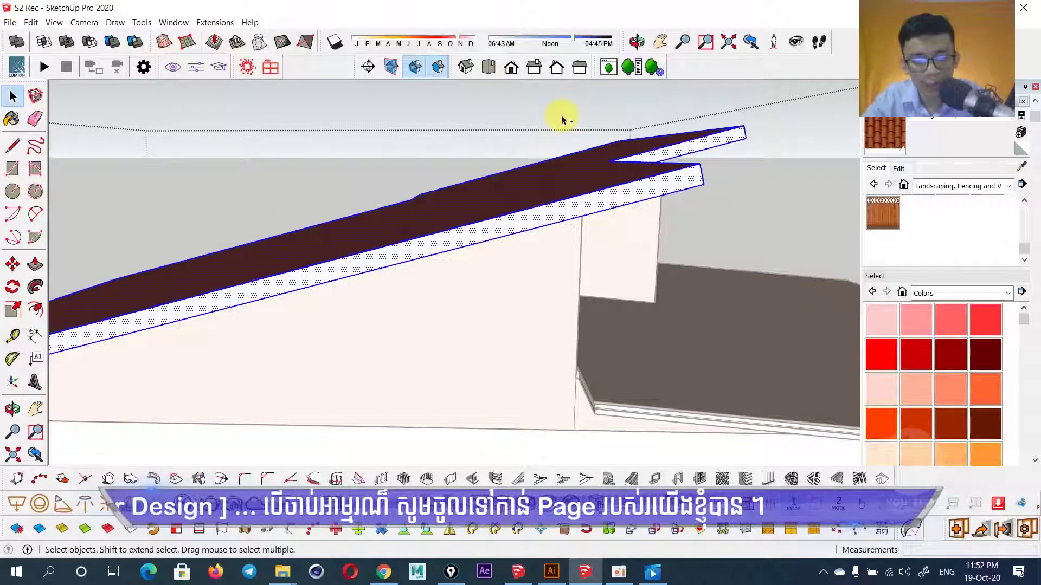
mouse_move(647, 169)
middle_down()
mouse_move(726, 190)
mouse_move(576, 211)
middle_up()
click(719, 197)
key(m)
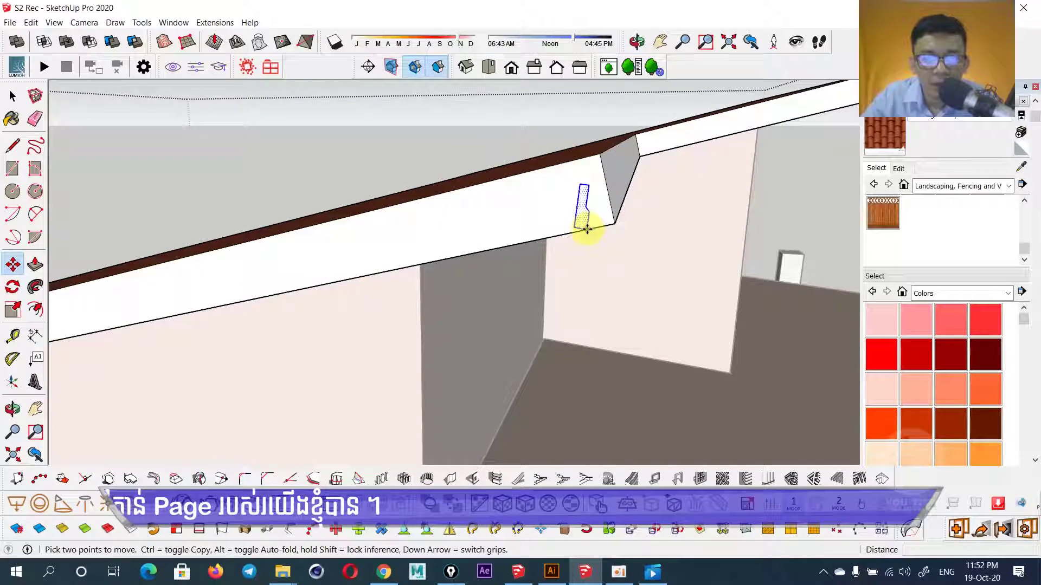
- Start rotating the end piece from below, cancel, and orbit closer to the fascia
middle_drag(579, 212, 595, 209)
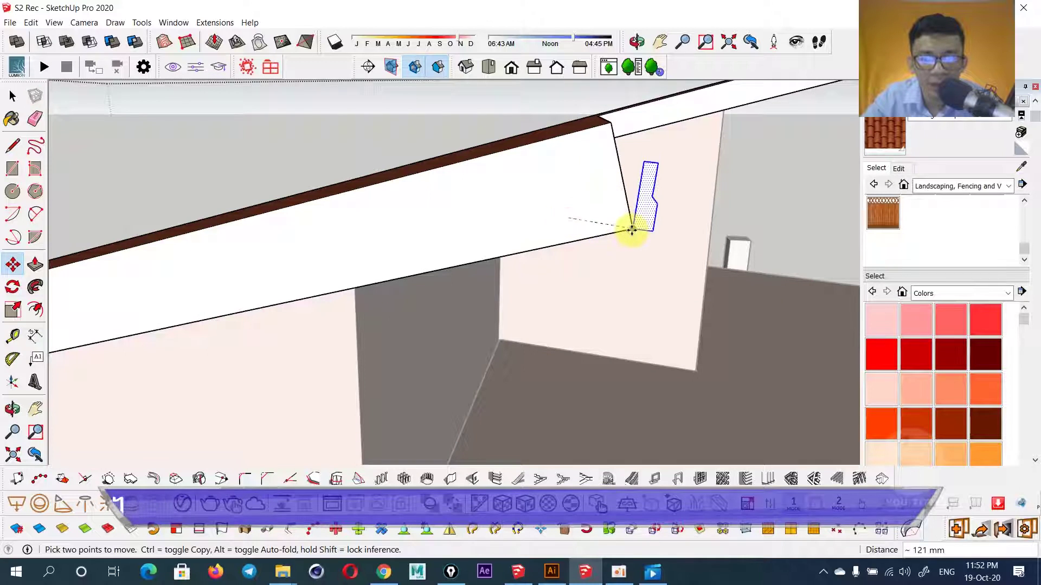
key(q)
click(643, 161)
key(Escape)
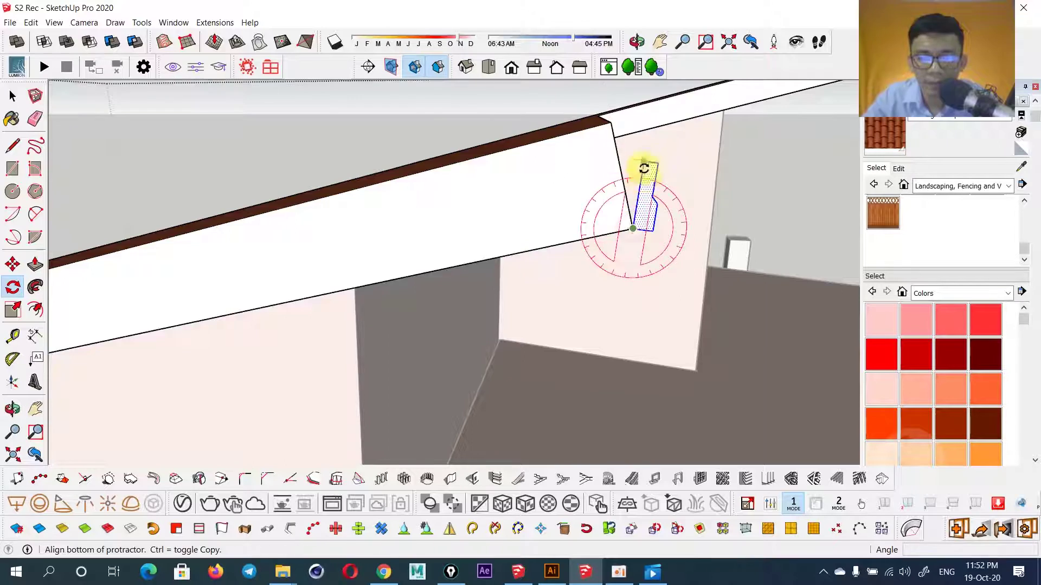
mouse_move(677, 156)
middle_down()
mouse_move(668, 256)
mouse_move(430, 277)
middle_up()
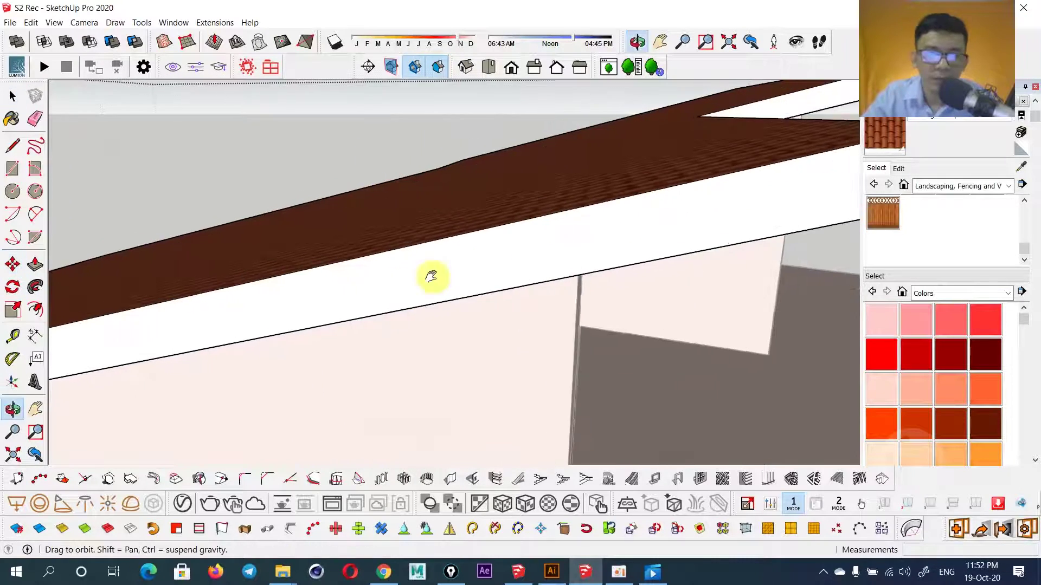
- Copy the roof piece with Move and Ctrl, then return to selecting
key(m)
key(ctrl)
click(318, 283)
scroll(484, 320, down, 3)
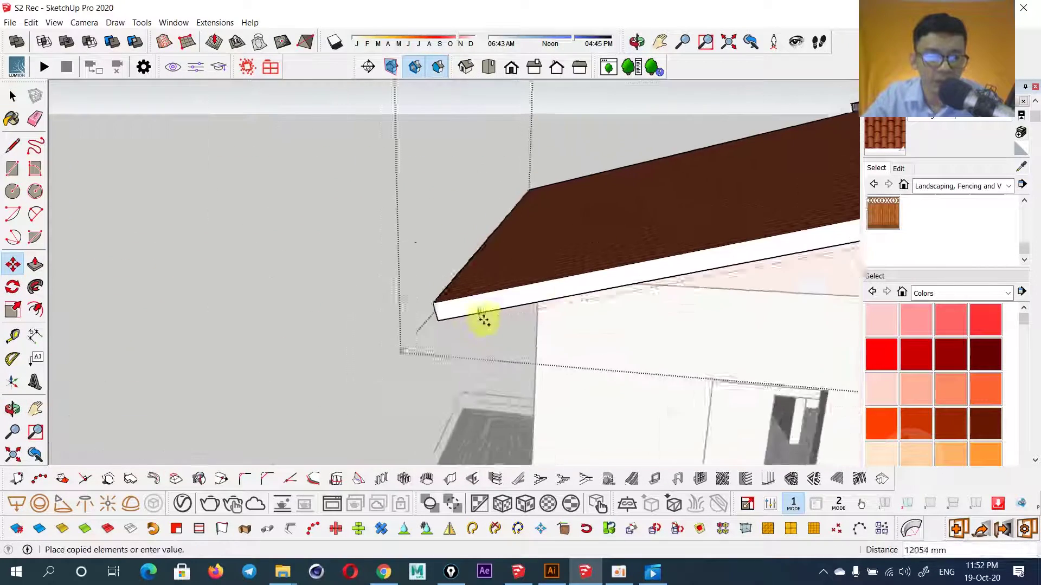
scroll(484, 320, up, 2)
scroll(396, 323, up, 3)
scroll(399, 307, down, 3)
key(space)
- Orbit and zoom to view the fascia from a new angle
mouse_move(412, 292)
middle_down()
mouse_move(539, 256)
mouse_move(532, 284)
mouse_move(239, 316)
middle_up()
scroll(622, 240, up, 2)
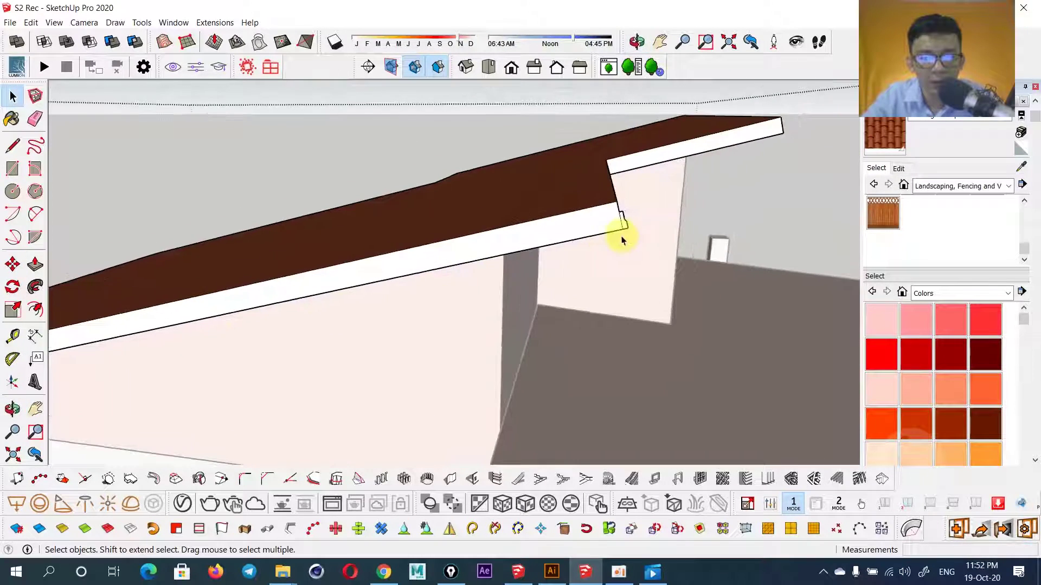
scroll(626, 236, up, 2)
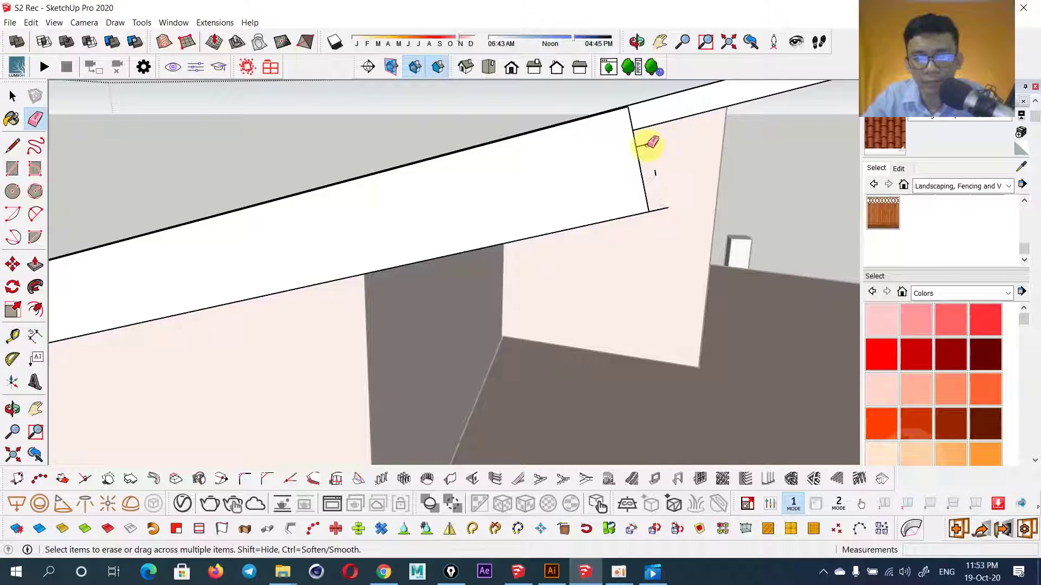
scroll(664, 211, down, 3)
key(space)
scroll(588, 213, down, 3)
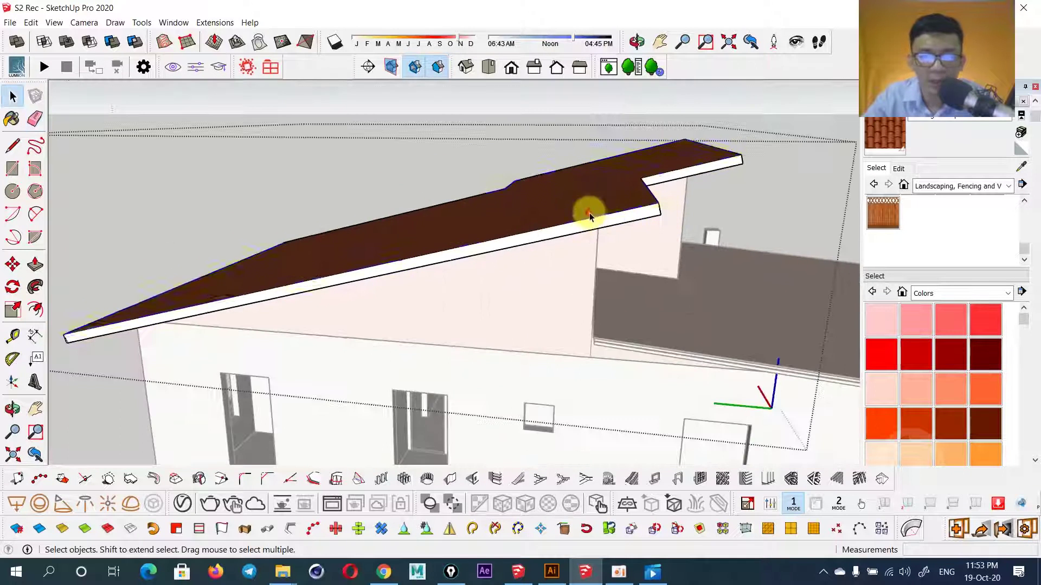
scroll(588, 216, up, 2)
- Orbit around the textured roof to its thin edge
middle_drag(588, 216, 355, 293)
scroll(483, 304, up, 3)
scroll(484, 309, down, 2)
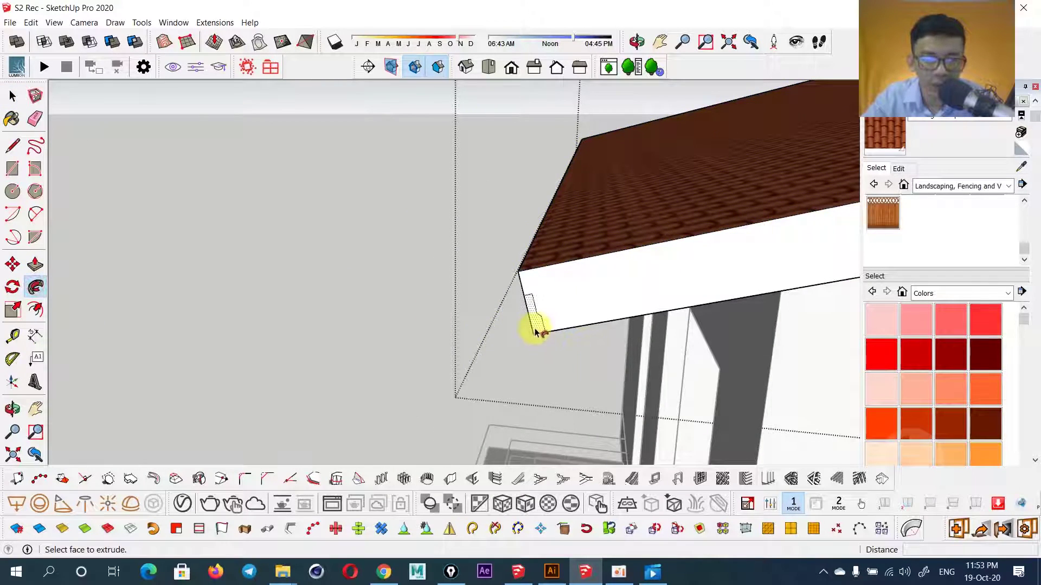
middle_drag(534, 333, 520, 332)
scroll(705, 270, down, 3)
mouse_move(704, 270)
middle_down()
mouse_move(581, 271)
mouse_move(658, 282)
mouse_move(595, 274)
mouse_move(632, 162)
mouse_move(641, 163)
mouse_move(619, 272)
mouse_move(644, 240)
mouse_move(511, 309)
mouse_move(349, 327)
middle_up()
scroll(616, 273, up, 3)
- Fill the roof slab's top face with brown roof tile, then check the fascia and walls
key(b)
click(623, 244)
scroll(354, 371, up, 3)
middle_drag(353, 371, 298, 414)
scroll(453, 337, down, 3)
mouse_move(453, 337)
middle_down()
mouse_move(595, 343)
mouse_move(609, 325)
mouse_move(583, 340)
mouse_move(448, 349)
mouse_move(438, 320)
mouse_move(527, 348)
mouse_move(578, 330)
mouse_move(590, 244)
mouse_move(541, 295)
mouse_move(638, 225)
middle_up()
key(space)
middle_drag(381, 302, 383, 203)
scroll(392, 217, down, 3)
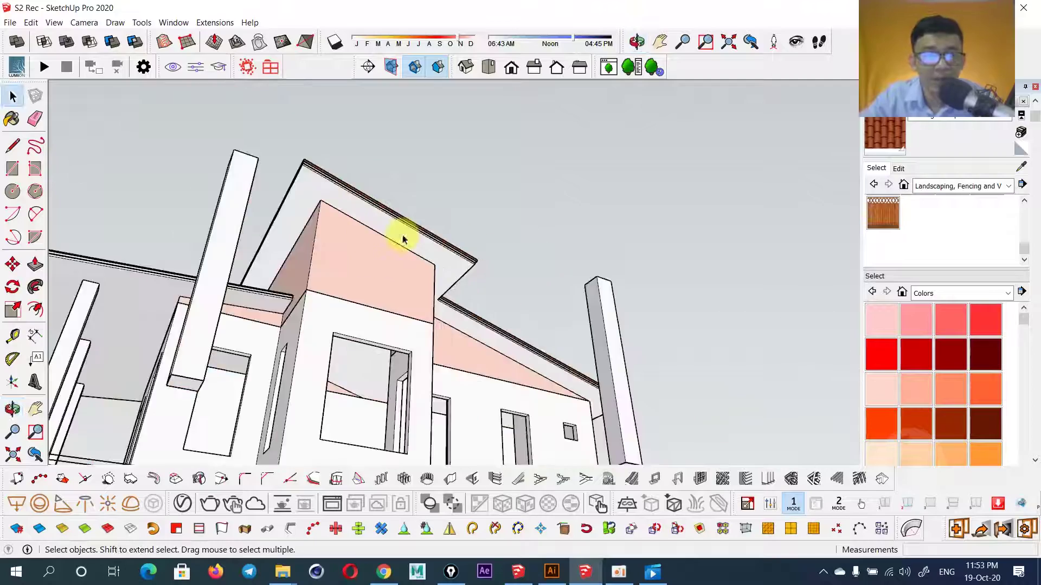
scroll(681, 214, down, 3)
scroll(577, 262, up, 4)
scroll(577, 262, up, 3)
scroll(572, 245, up, 3)
key(t)
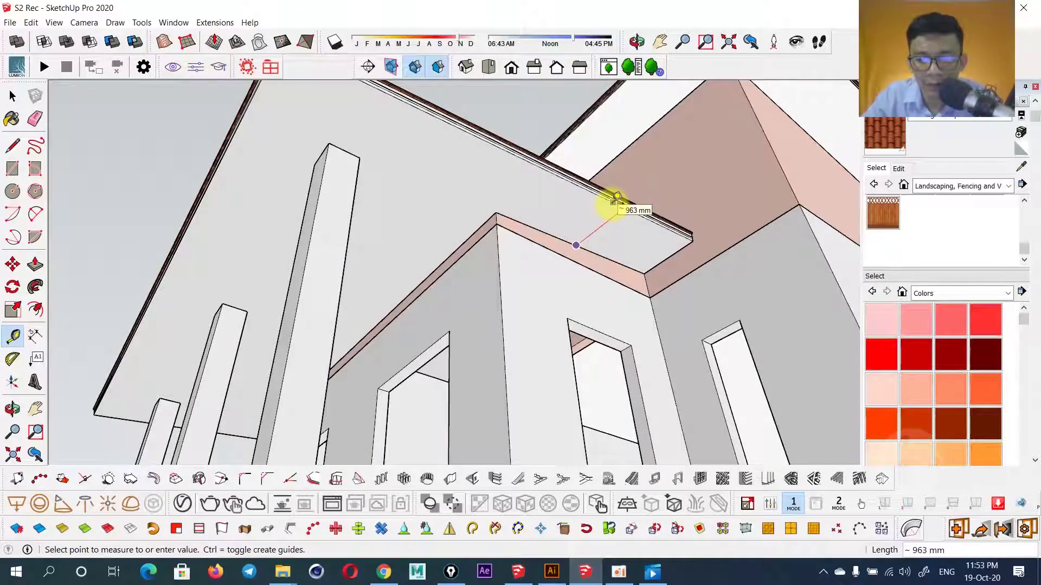
scroll(600, 210, down, 5)
mouse_move(279, 341)
middle_down()
mouse_move(558, 279)
mouse_move(281, 193)
mouse_move(402, 204)
middle_up()
scroll(279, 201, down, 3)
scroll(425, 281, up, 3)
scroll(325, 285, up, 2)
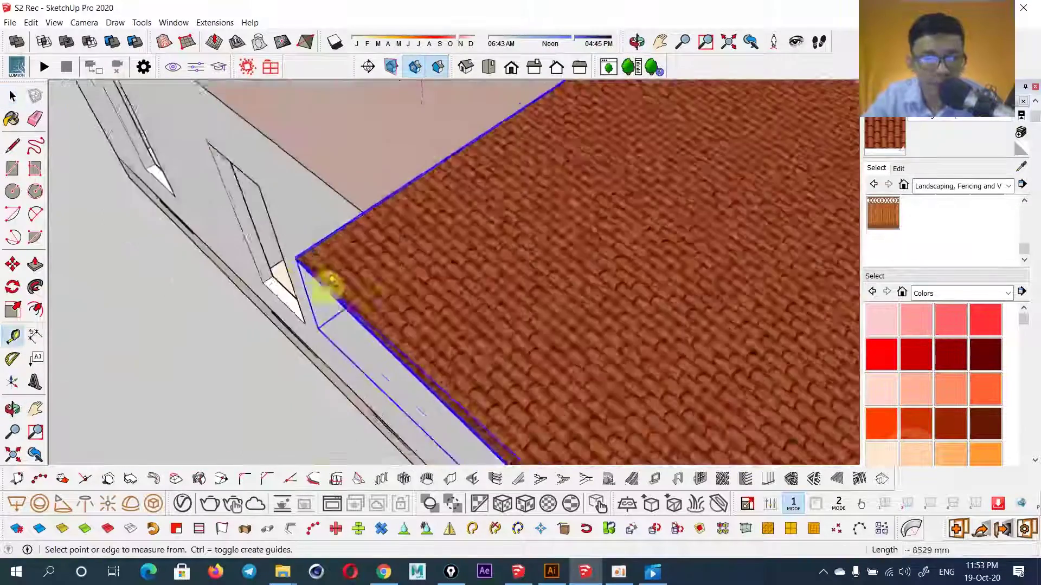
scroll(401, 259, up, 2)
scroll(402, 255, down, 2)
mouse_move(471, 232)
middle_down()
mouse_move(399, 262)
mouse_move(418, 209)
middle_up()
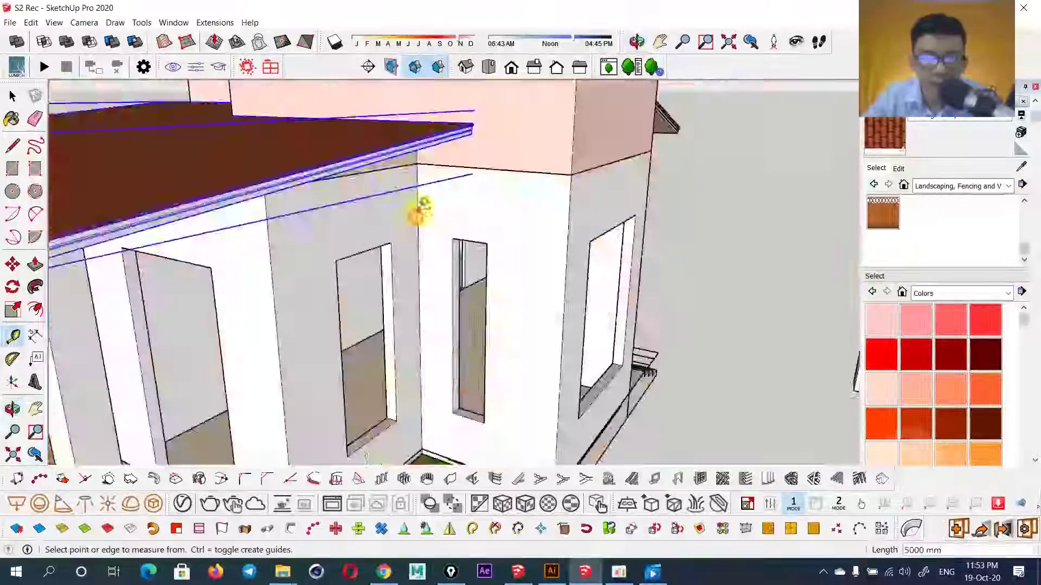
scroll(459, 242, up, 3)
scroll(458, 242, down, 2)
key(space)
scroll(551, 261, down, 3)
scroll(491, 293, down, 5)
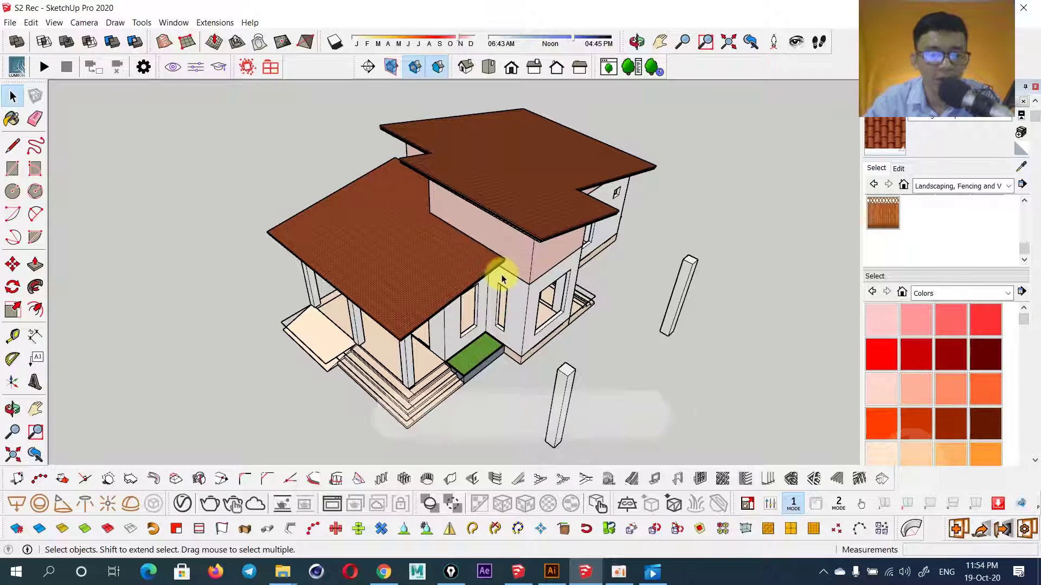
- View the house from the Front standard view with shadows turned on
mouse_move(502, 279)
middle_down()
mouse_move(537, 204)
mouse_move(692, 191)
mouse_move(441, 337)
mouse_move(695, 315)
mouse_move(506, 307)
mouse_move(604, 320)
mouse_move(636, 302)
mouse_move(530, 130)
middle_up()
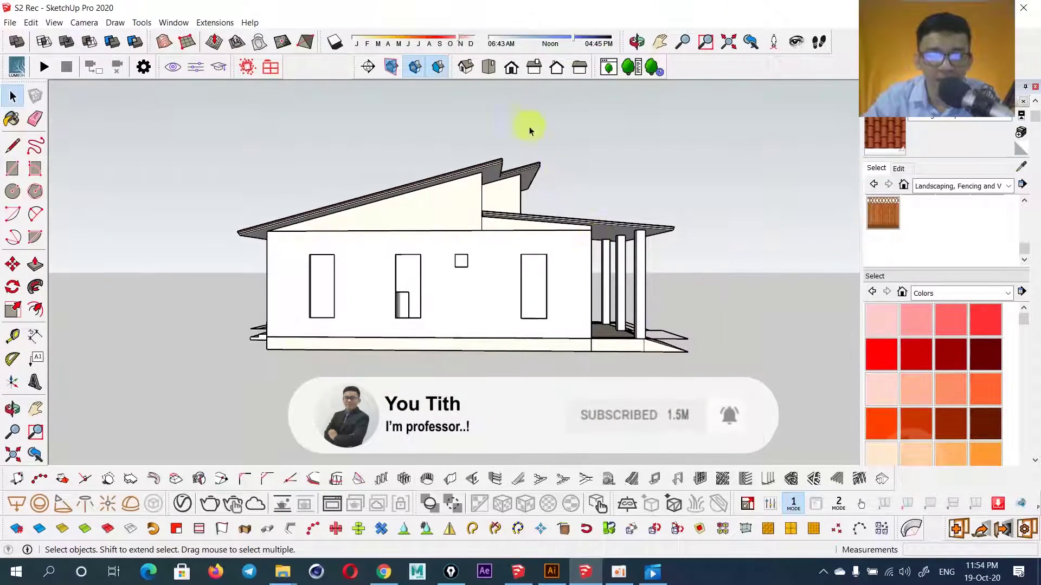
click(511, 67)
click(335, 42)
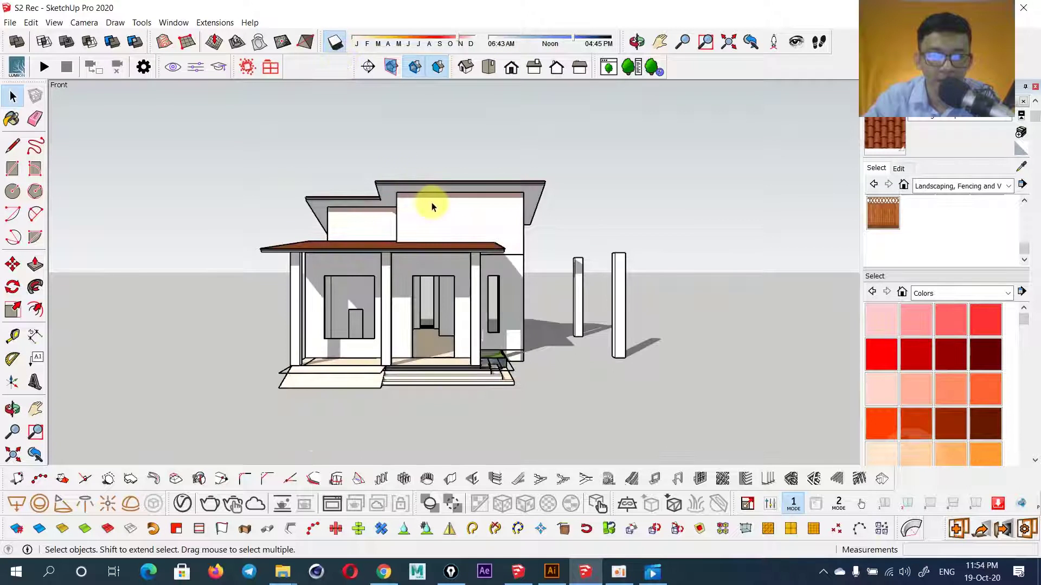
scroll(440, 193, up, 2)
middle_drag(440, 194, 467, 165)
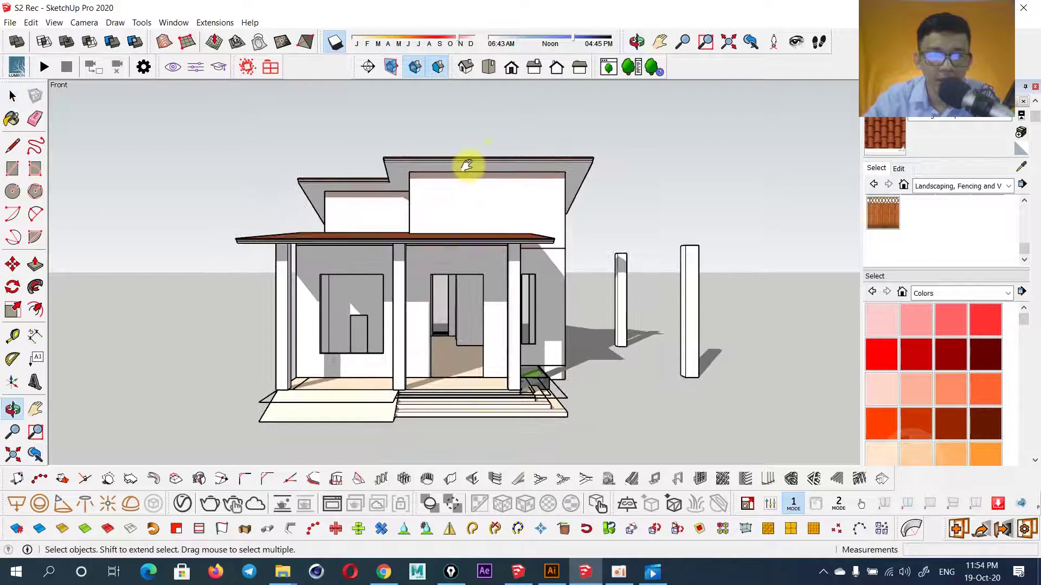
- Review the house from the Right and Back views, orbiting to the long side and porch steps
click(534, 67)
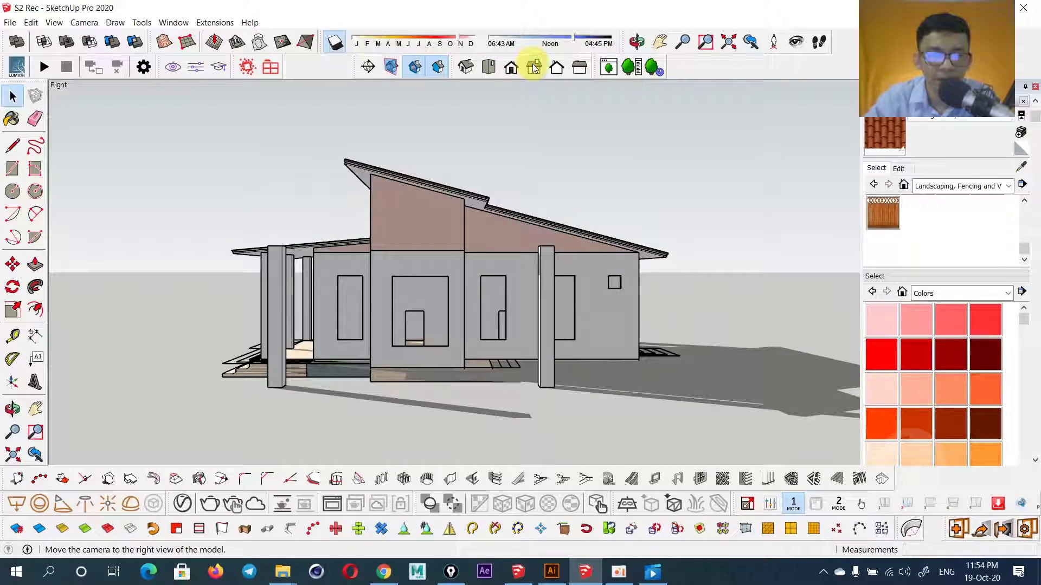
click(557, 67)
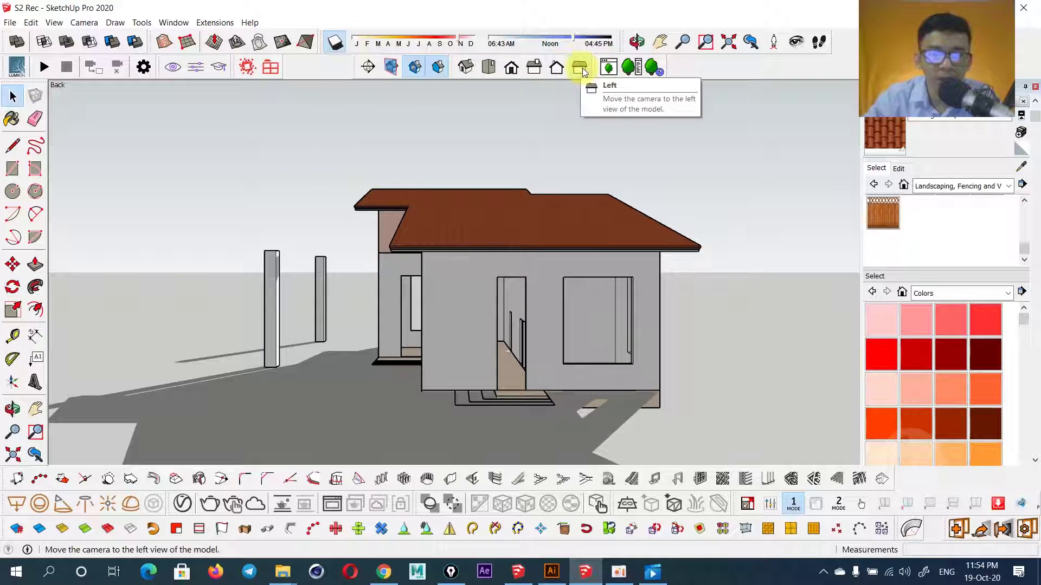
scroll(430, 298, down, 3)
middle_drag(430, 298, 542, 287)
key(space)
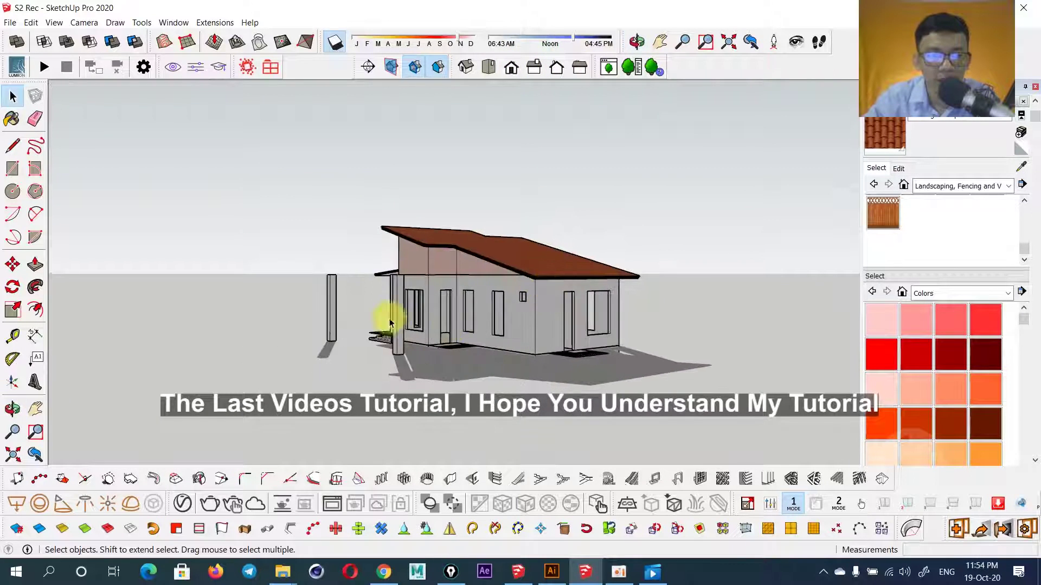
middle_drag(383, 309, 464, 367)
scroll(325, 360, up, 3)
scroll(211, 341, up, 3)
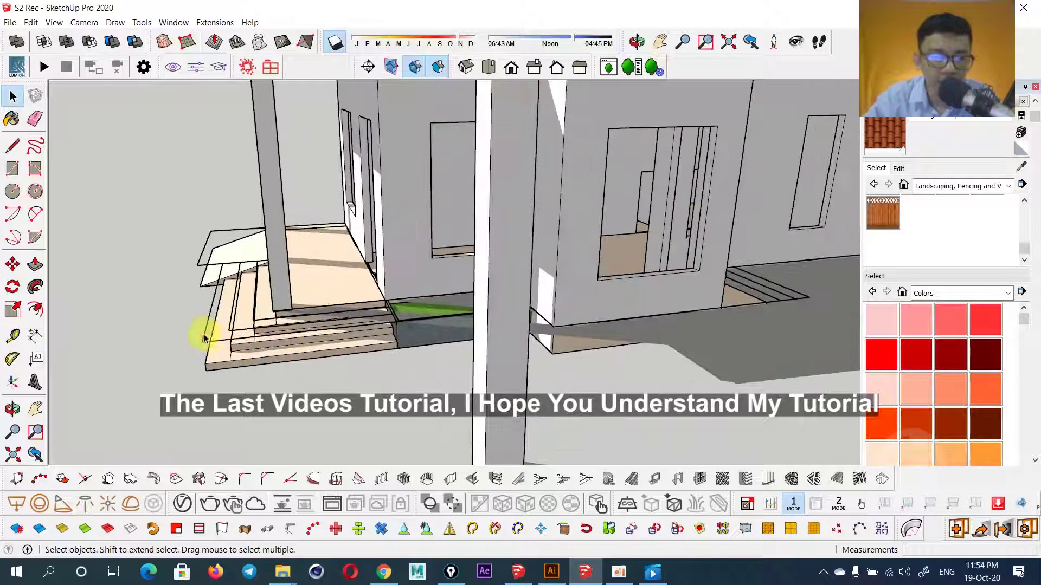
- Select the porch base group and invert the selection to select everything else
click(204, 337)
click(208, 313)
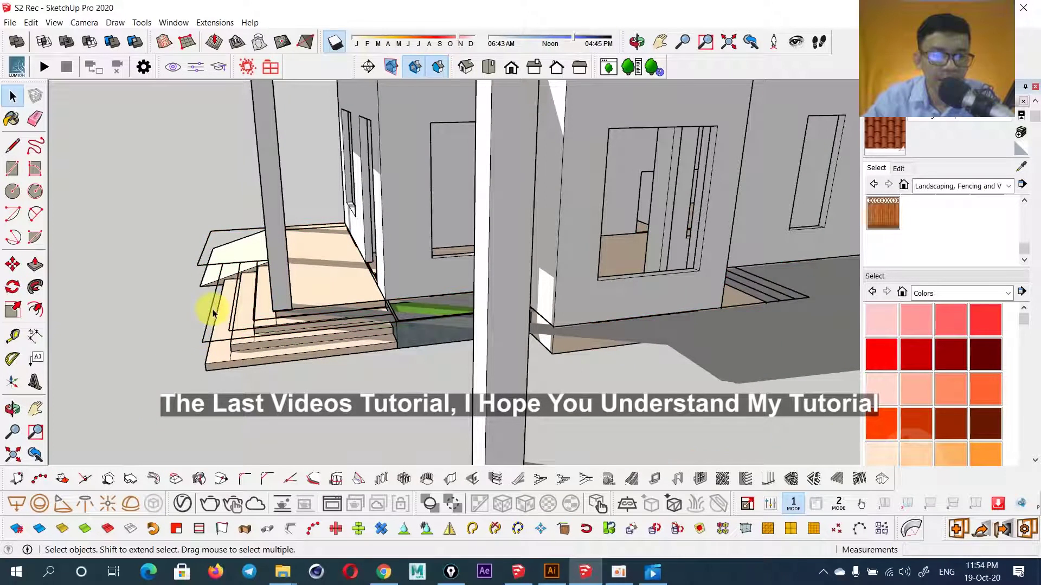
click(212, 313)
right_click(211, 312)
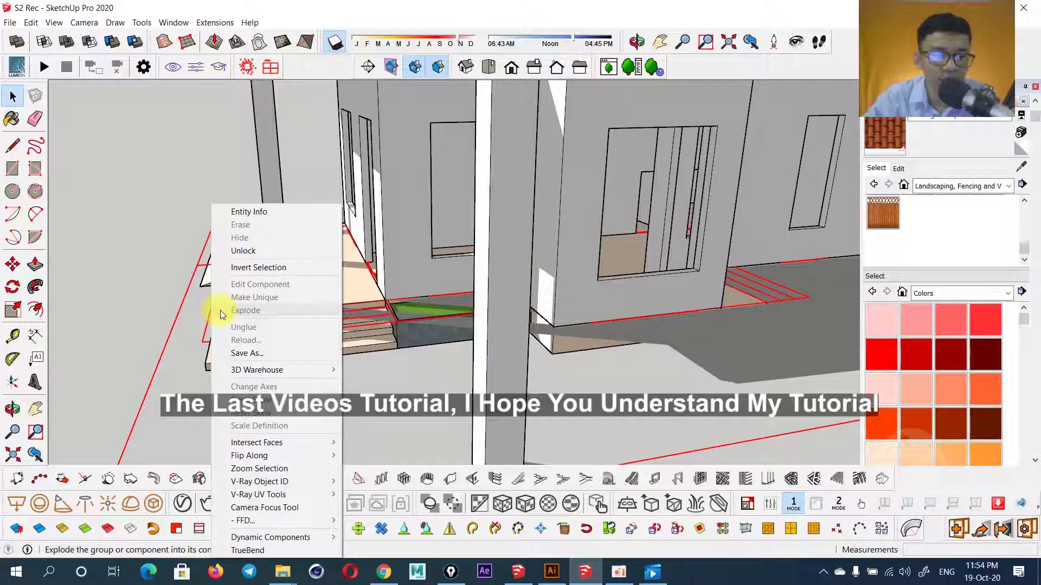
click(246, 268)
- Move the selected house 600 mm up along the blue axis
scroll(266, 287, down, 10)
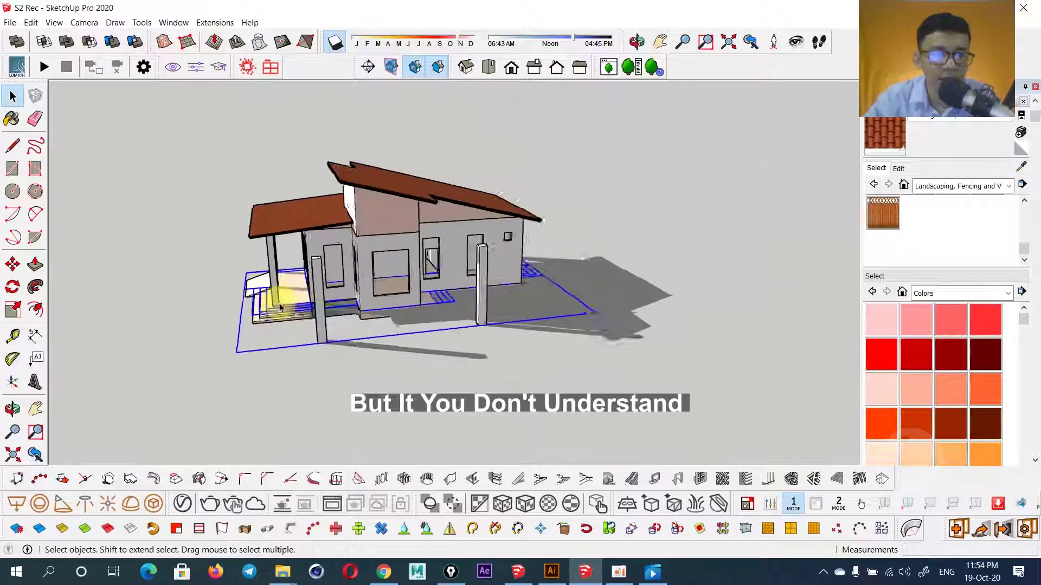
scroll(502, 304, up, 3)
scroll(442, 290, up, 3)
key(m)
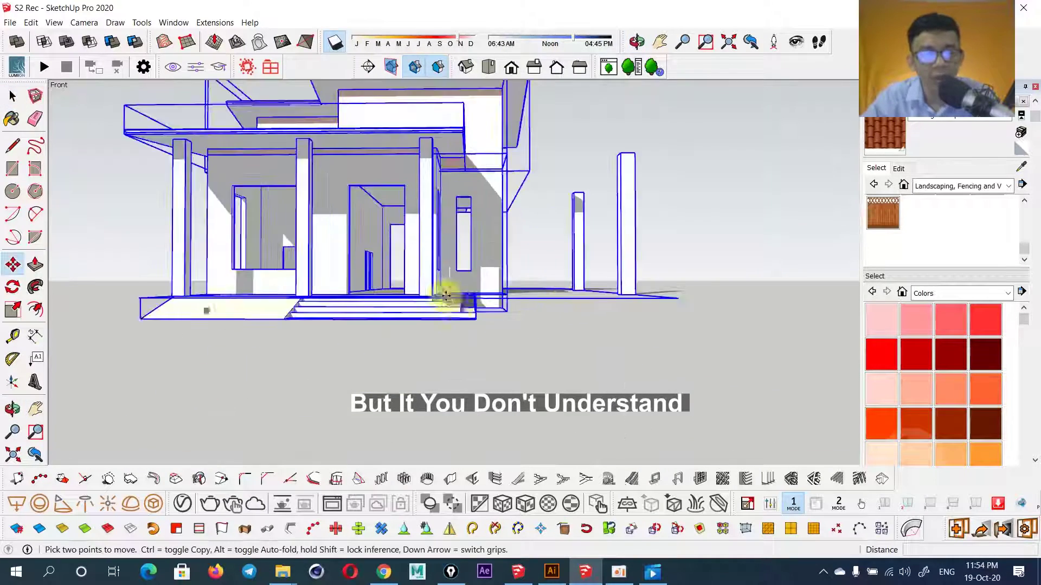
scroll(464, 319, up, 3)
scroll(375, 338, up, 3)
scroll(375, 339, up, 2)
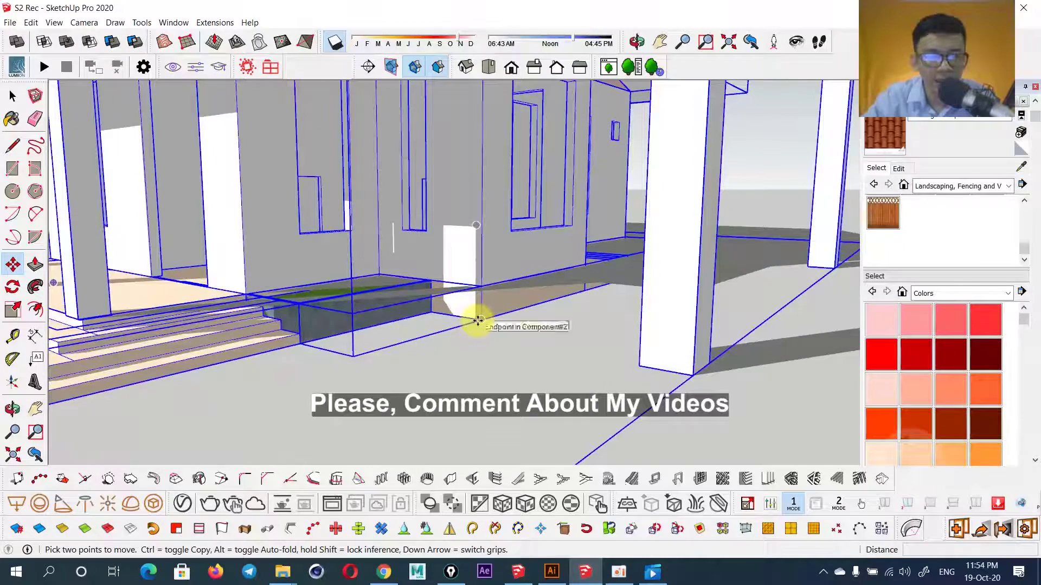
click(478, 320)
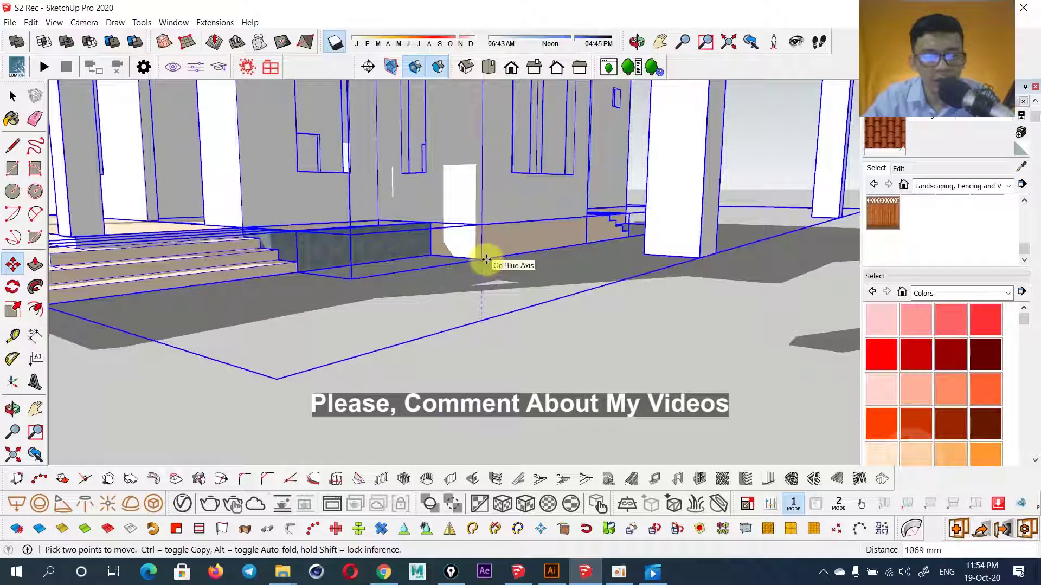
text(600)
key(Return)
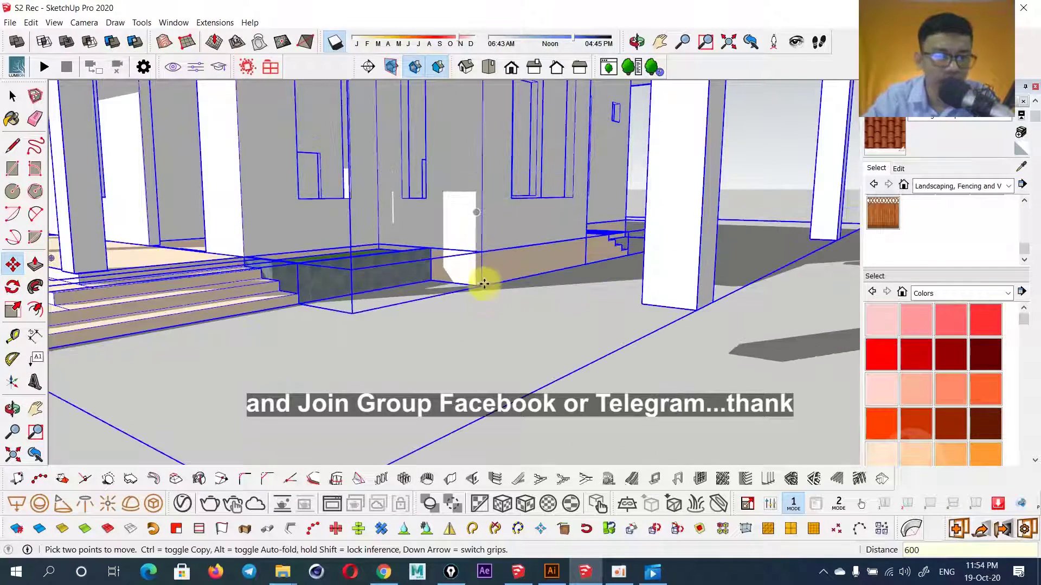
- Clear the selection and orbit to face the house's long side wall
key(space)
scroll(488, 297, down, 5)
scroll(623, 200, down, 2)
click(623, 200)
scroll(478, 297, up, 3)
mouse_move(515, 309)
middle_down()
mouse_move(525, 325)
mouse_move(611, 290)
mouse_move(395, 298)
mouse_move(600, 337)
mouse_move(472, 326)
mouse_move(526, 329)
middle_up()
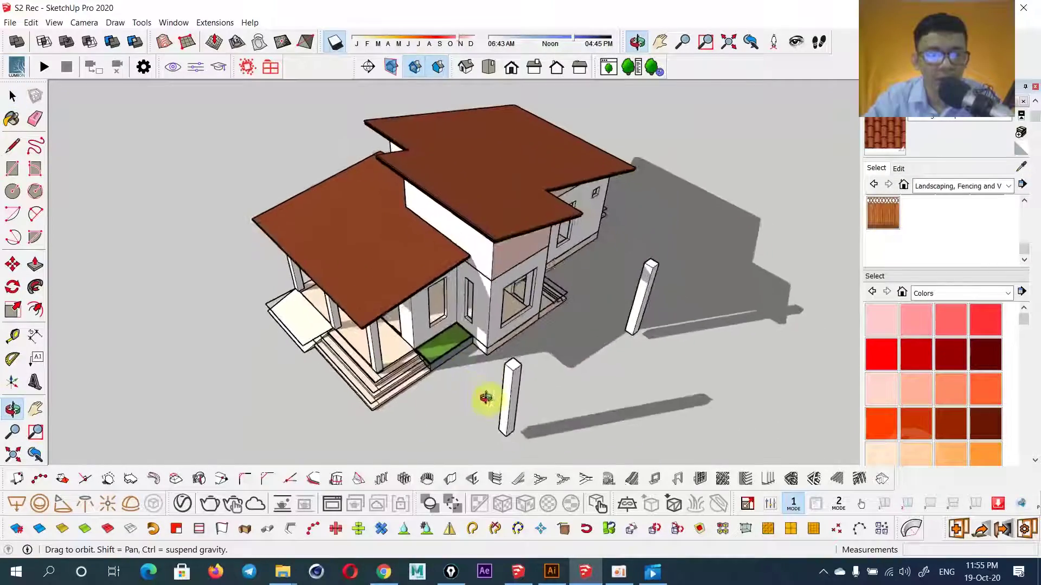
middle_drag(486, 399, 722, 359)
mouse_move(469, 320)
middle_down()
mouse_move(500, 336)
mouse_move(583, 330)
mouse_move(678, 263)
middle_up()
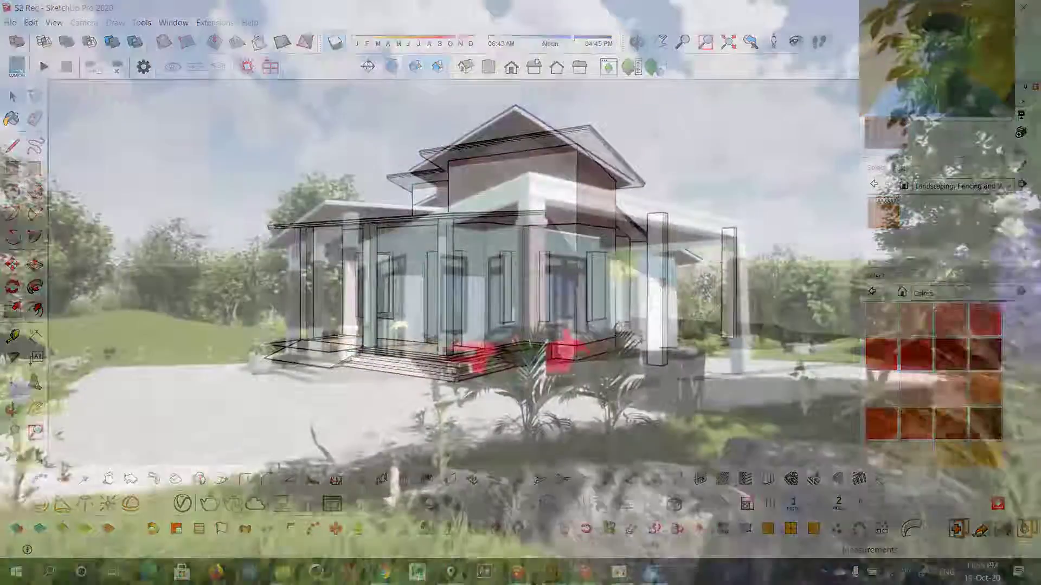